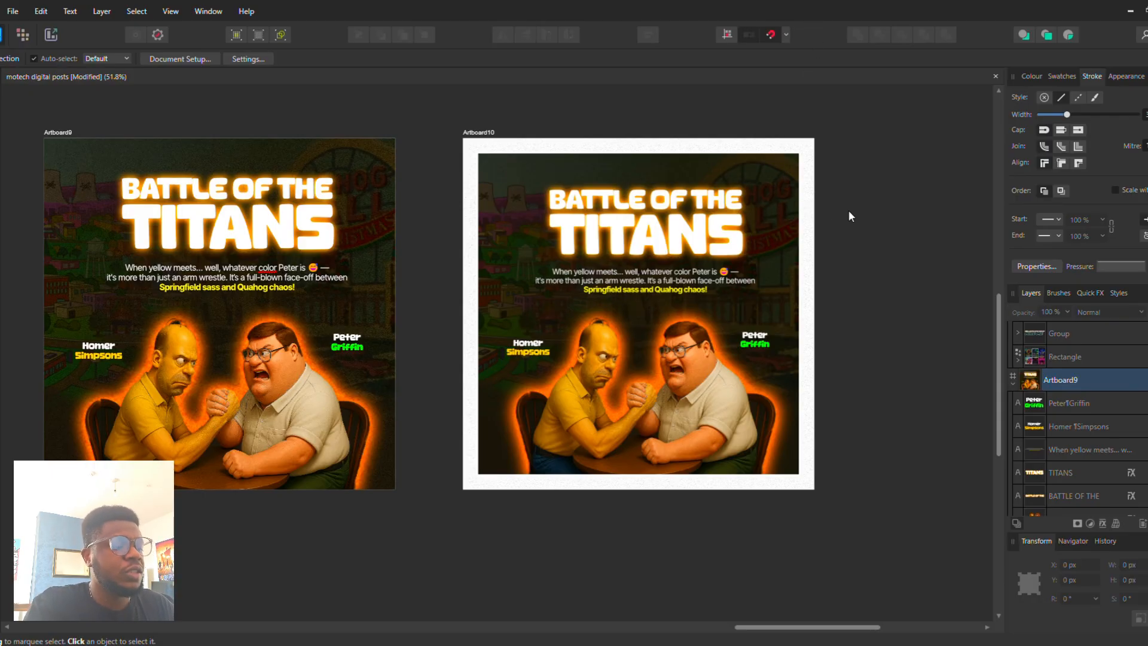
# Step: Create a new 1080 x 1080 px document from the Social Media Square Post preset
pyautogui.hotkey('ctrl', 'n')
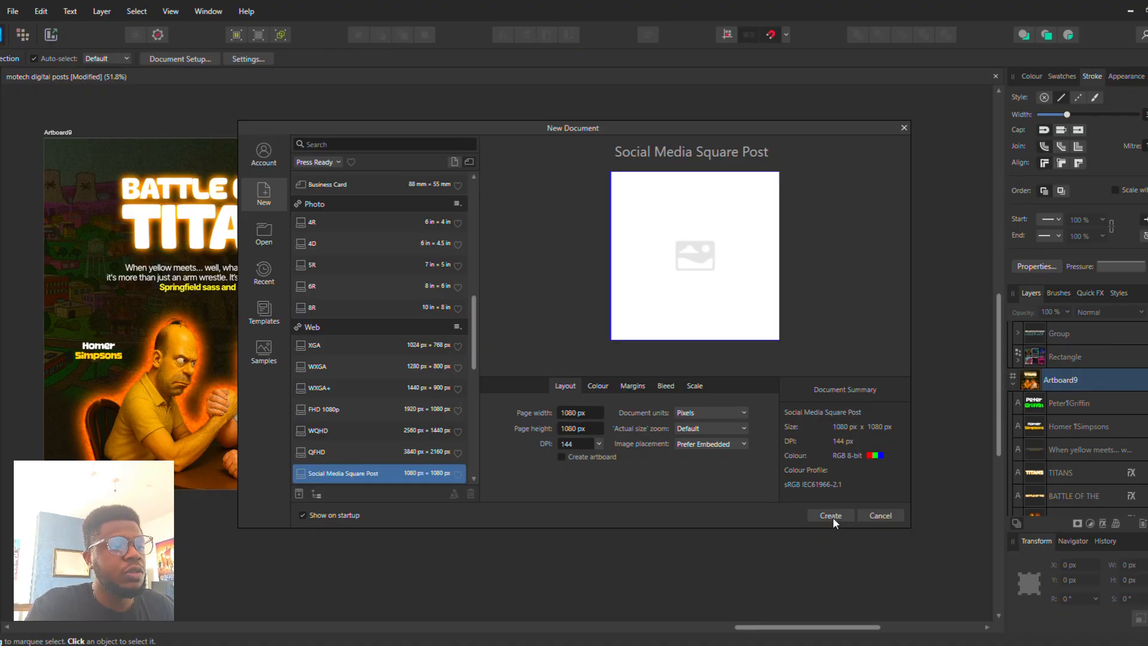
pyautogui.click(599, 444)
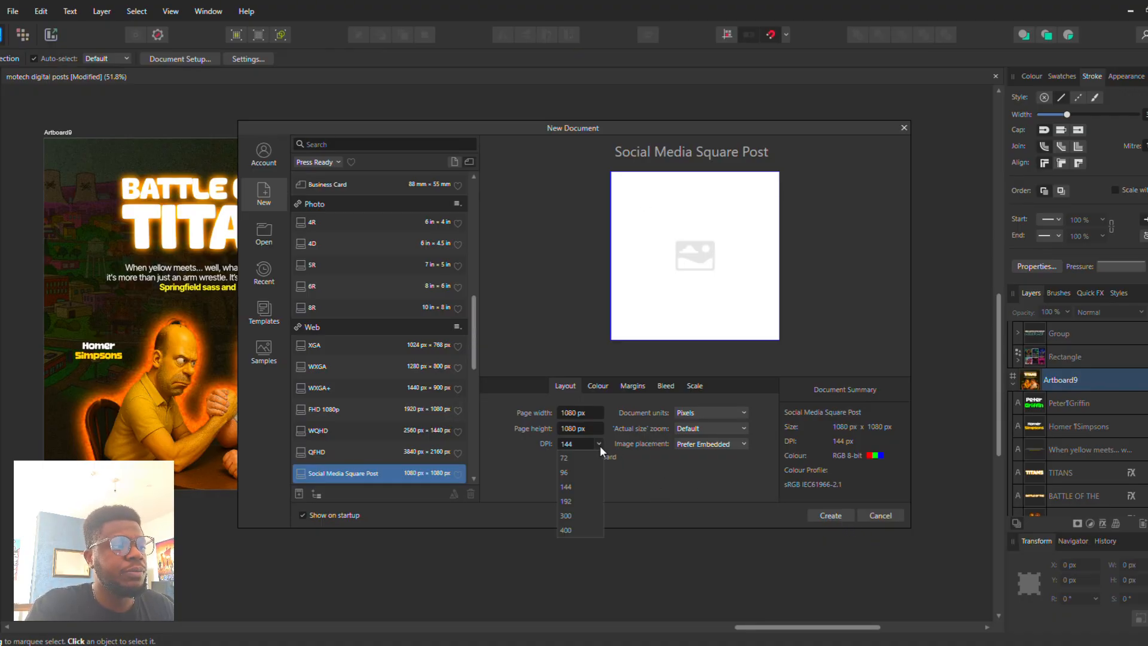
pyautogui.click(570, 511)
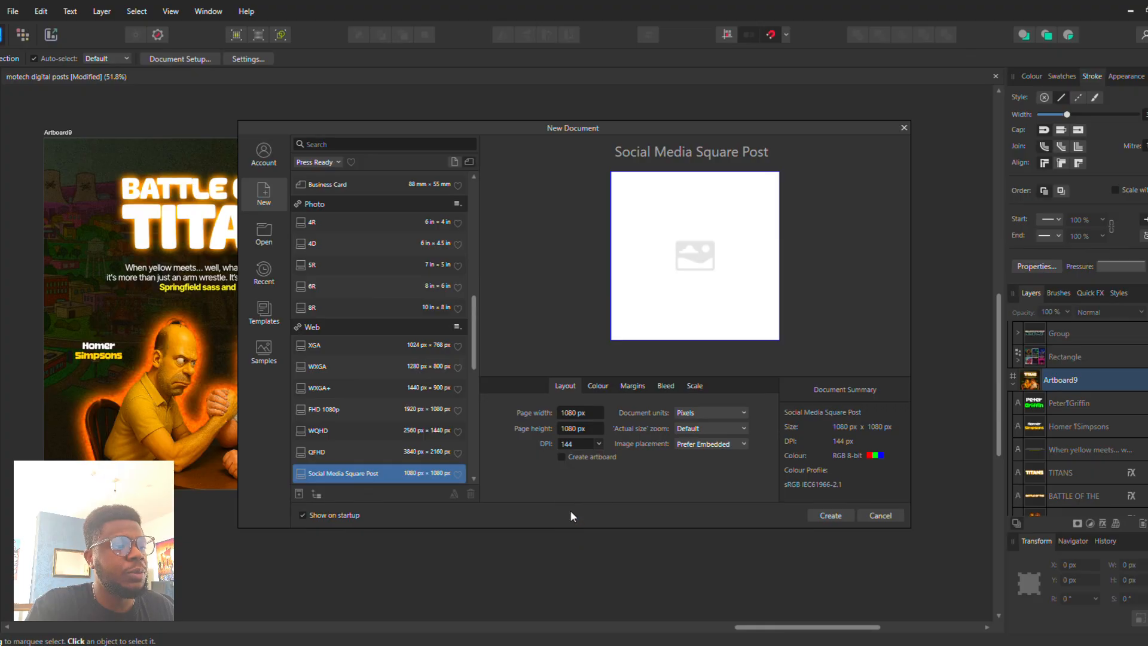
pyautogui.click(830, 515)
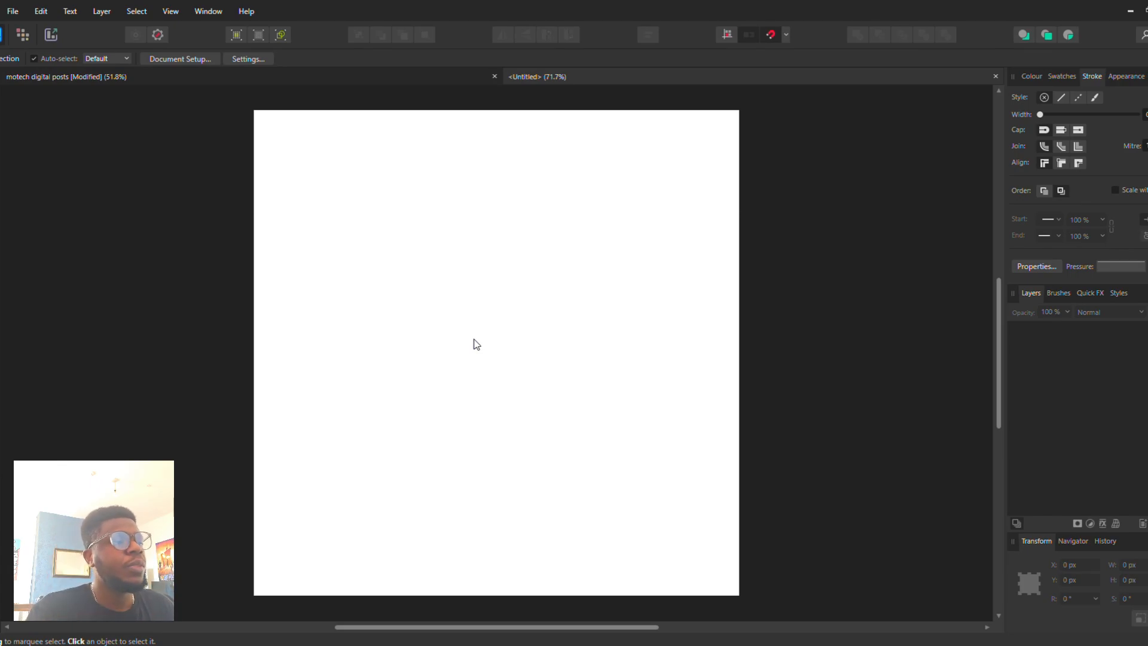
# Step: Switch from the blank document to the ChatGPT window in Google Chrome
pyautogui.hotkey('alt', 'Tab')
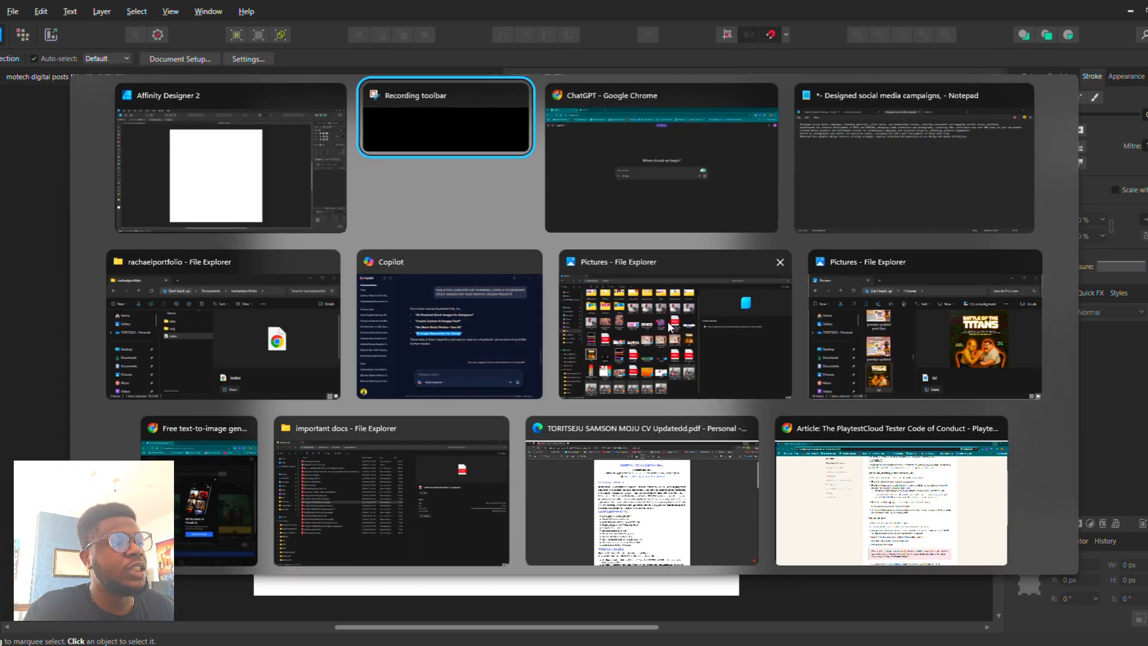
pyautogui.hotkey('alt', 'Tab')
pyautogui.click(608, 217)
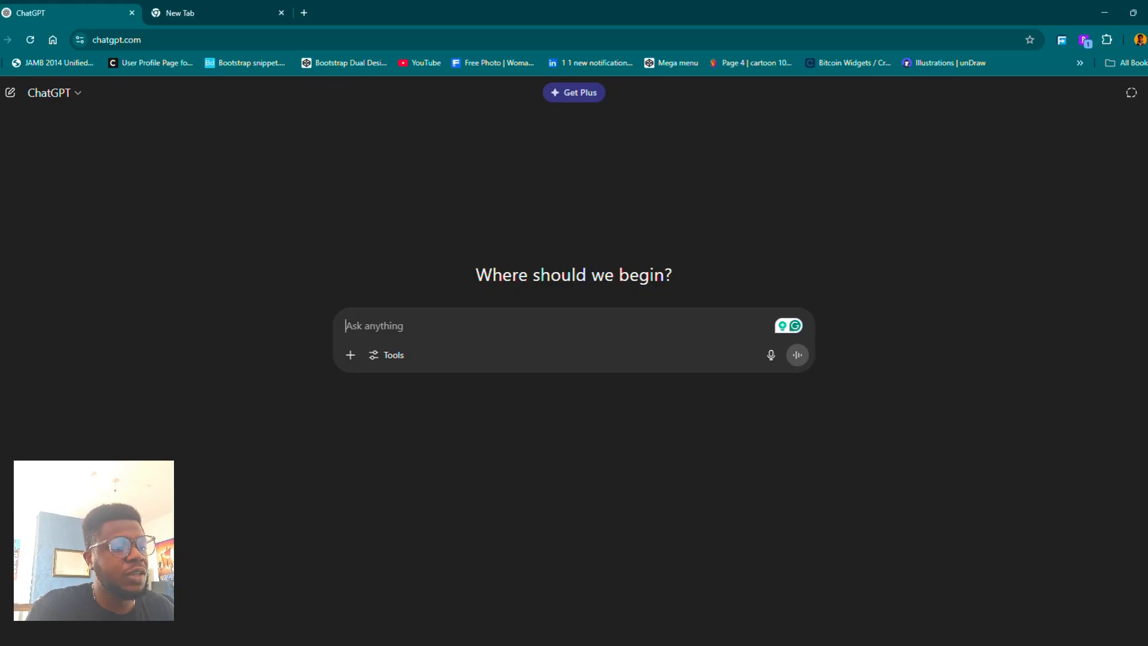
# Step: Switch to Notepad and look through the open index.txt, designer interview and section class=py-5 files
pyautogui.hotkey('alt', 'Tab')
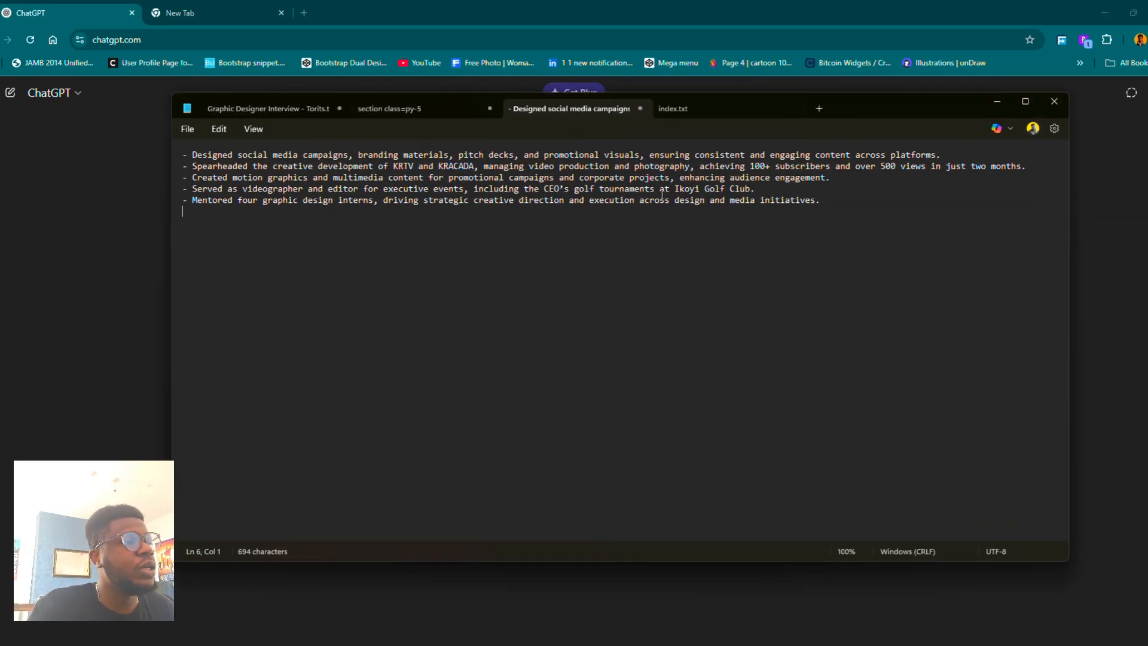
pyautogui.click(686, 111)
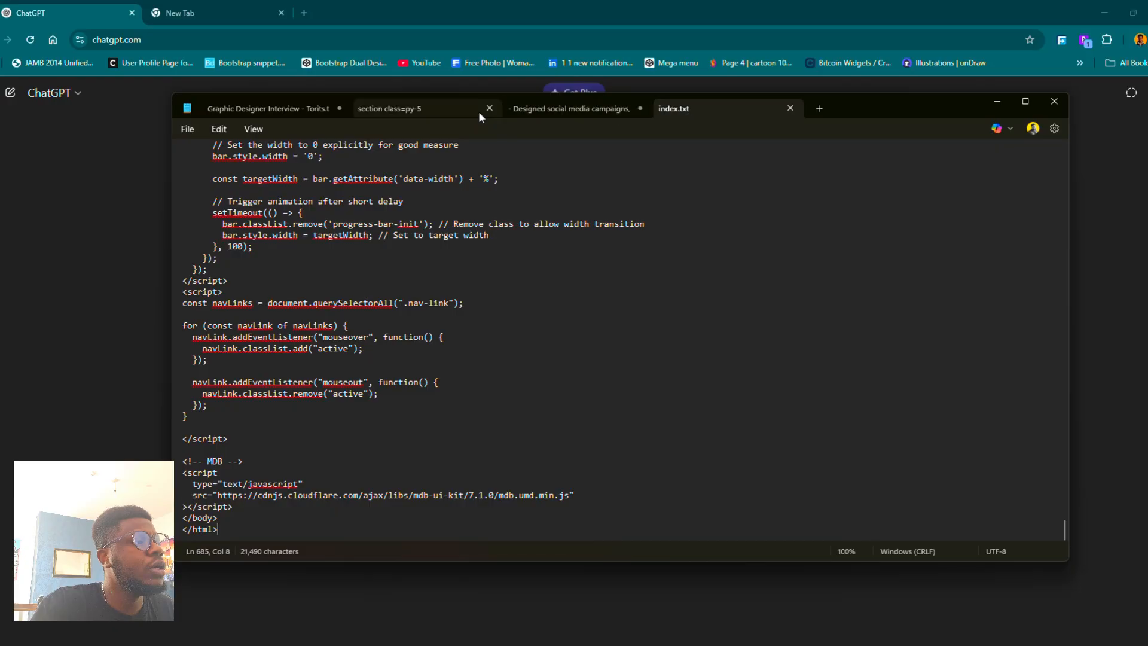
pyautogui.click(310, 106)
pyautogui.click(379, 110)
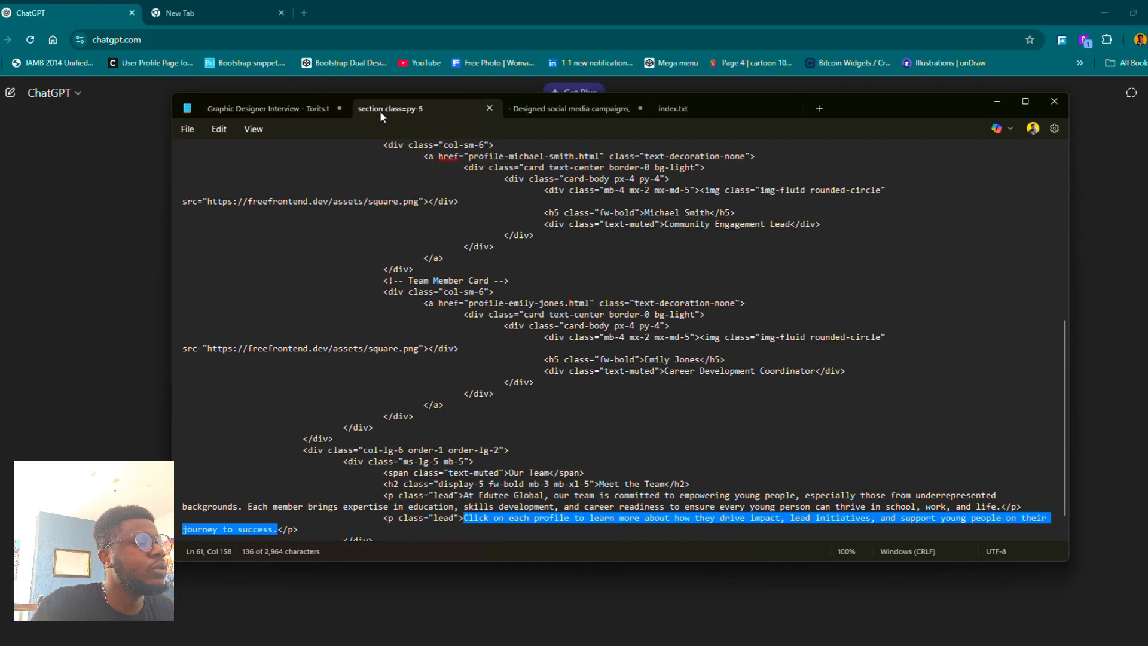
# Step: Return to ChatGPT and enter the prompt 'generate a 3d realistic image of homer from the simpson and peter from family guy arm wrestling'
pyautogui.click(87, 277)
pyautogui.write('generate a 3d realistic image of homer from the simpson and peter from family guy arm wrestling')
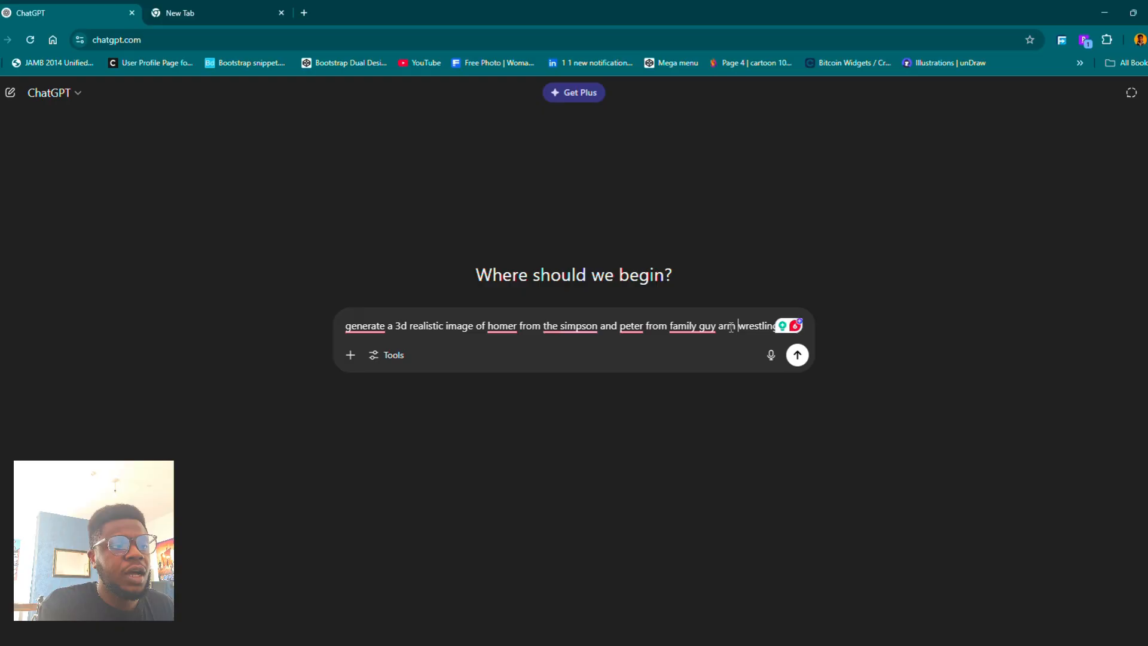
pyautogui.hotkey('shift', 'Return')
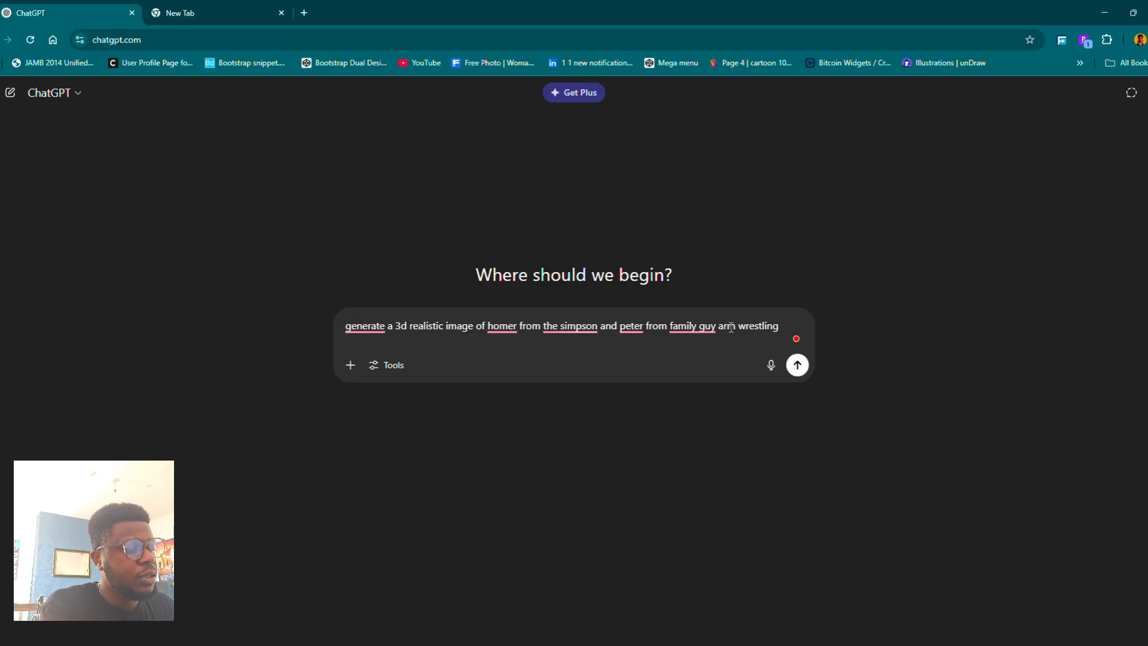
# Step: Add the second line 'provide it as a 16:9 ratio 1920 x 1080px' to the prompt and submit it
pyautogui.write('provide i')
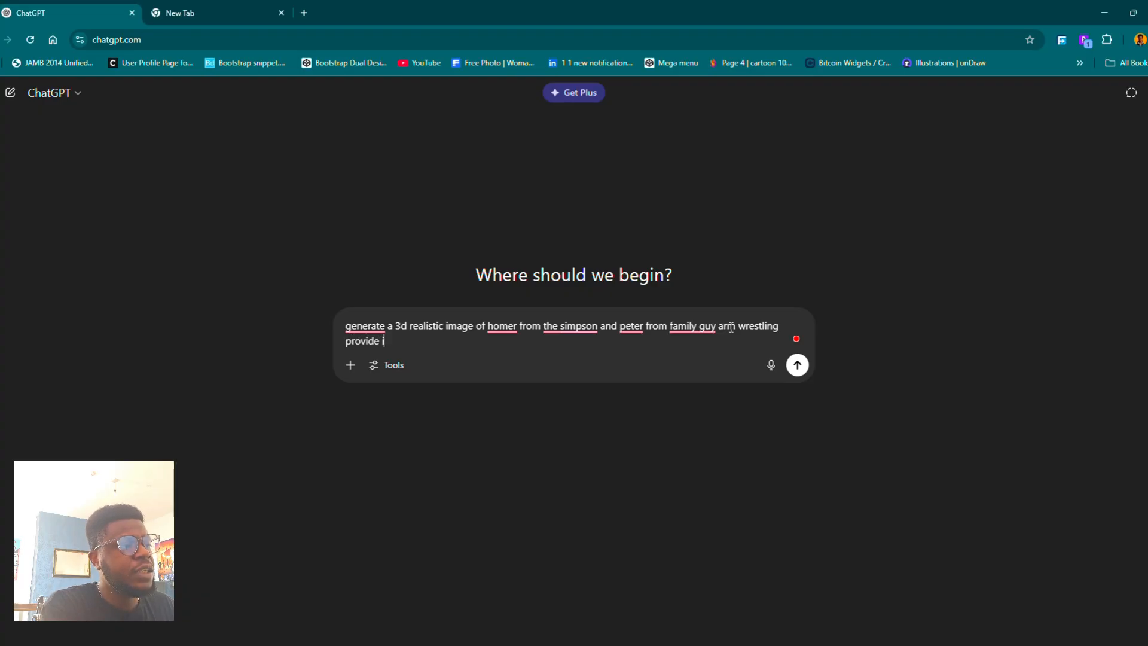
pyautogui.write('t as a 1')
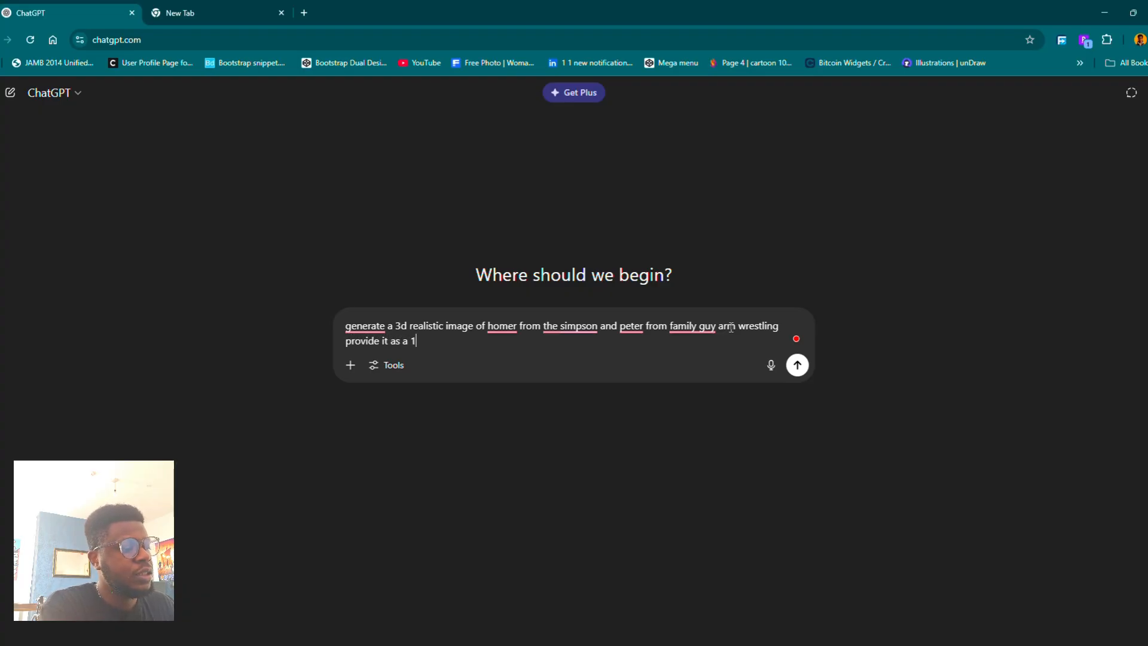
pyautogui.write('6')
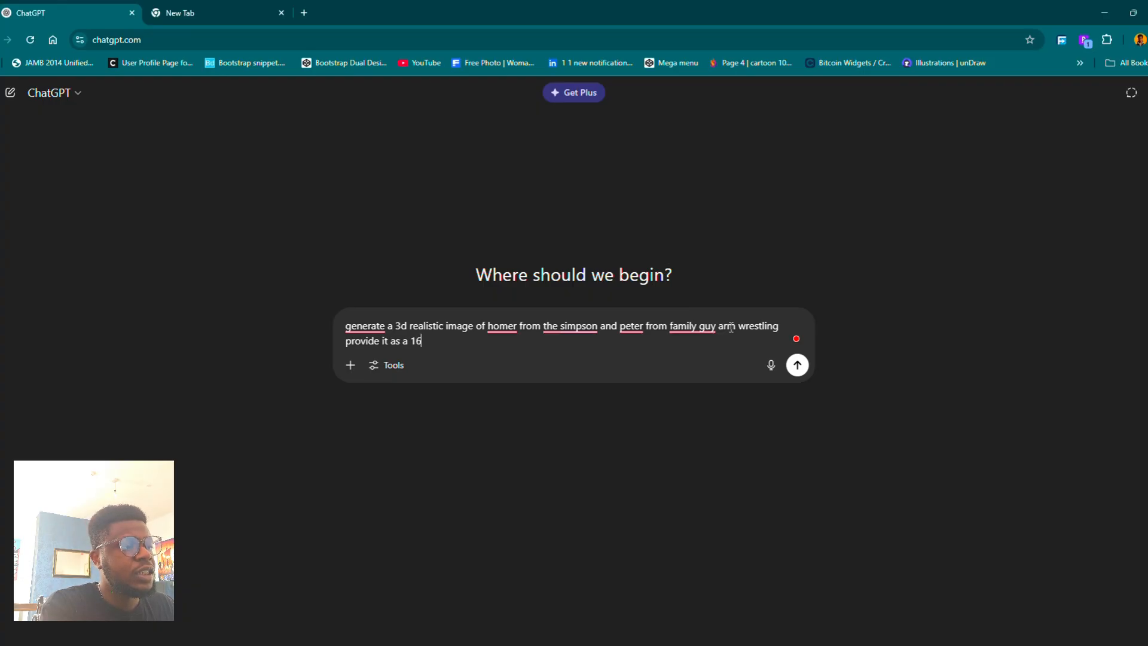
pyautogui.write(':9 ')
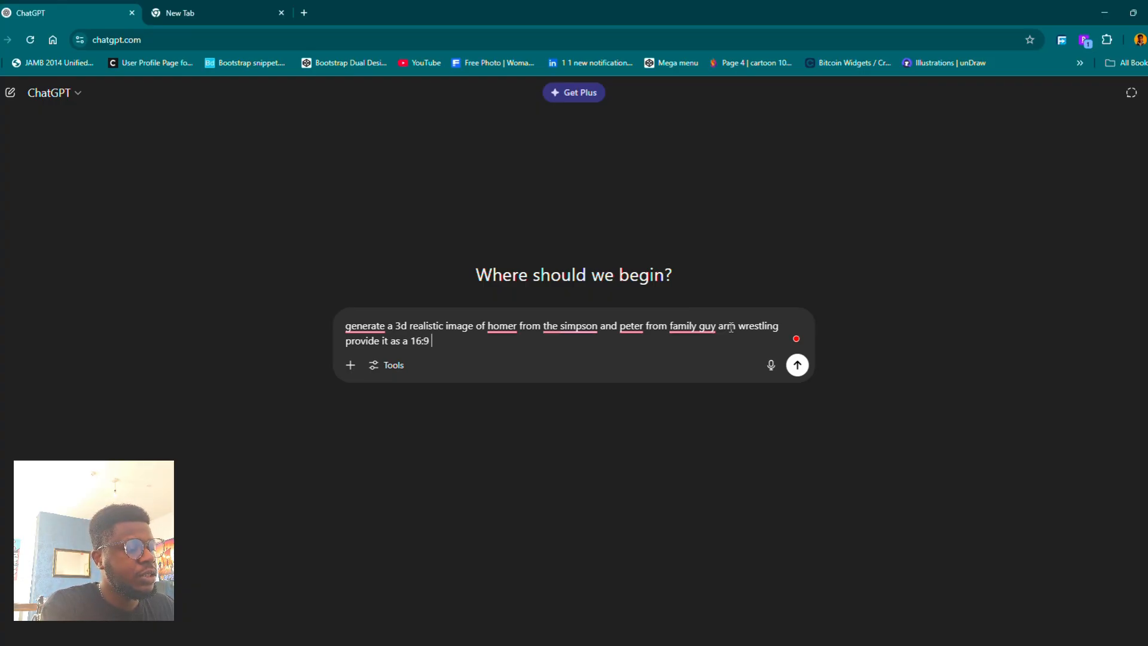
pyautogui.write('ratio ')
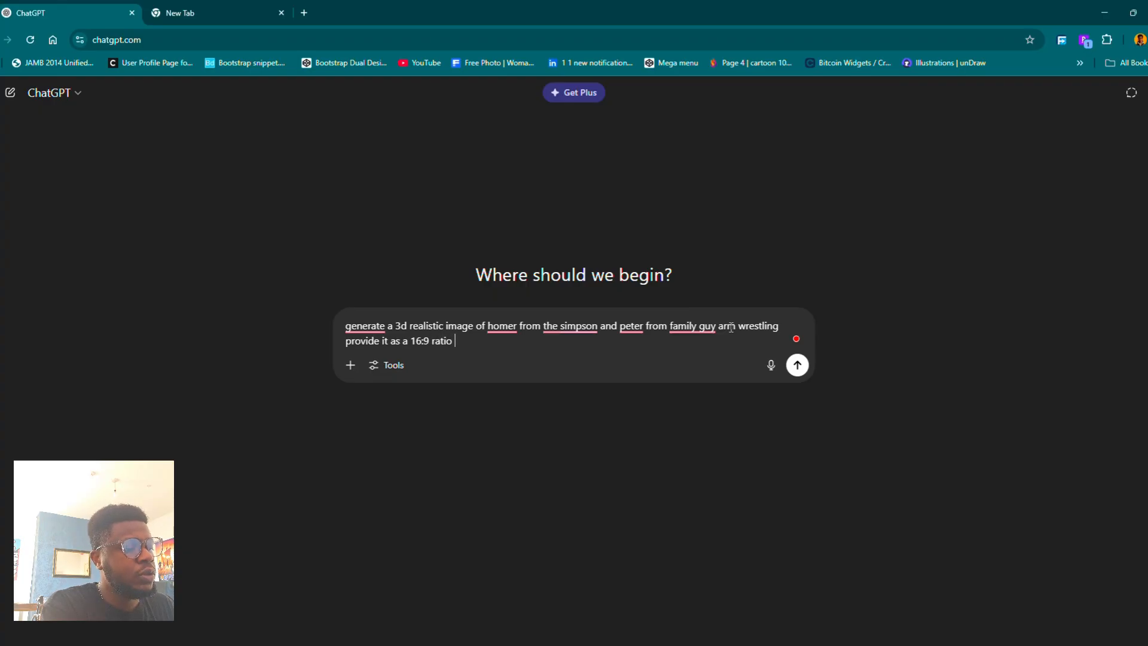
pyautogui.write('1920 x 1080 ')
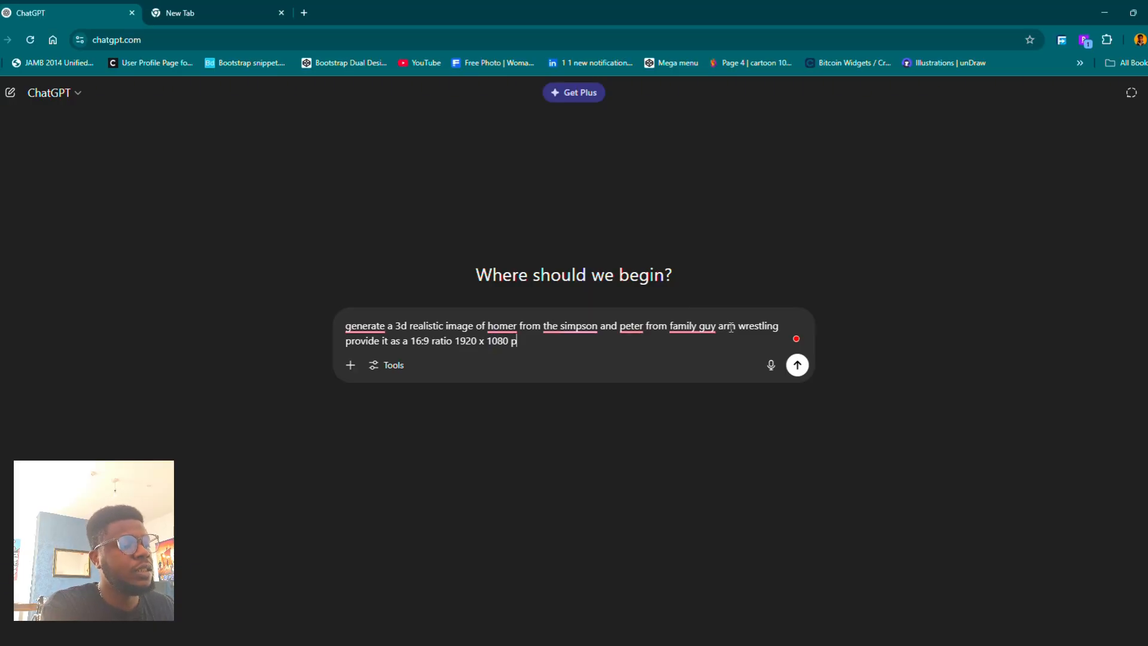
pyautogui.write('px')
pyautogui.press('BackSpace')
pyautogui.press('BackSpace')
pyautogui.press('BackSpace')
pyautogui.write('px')
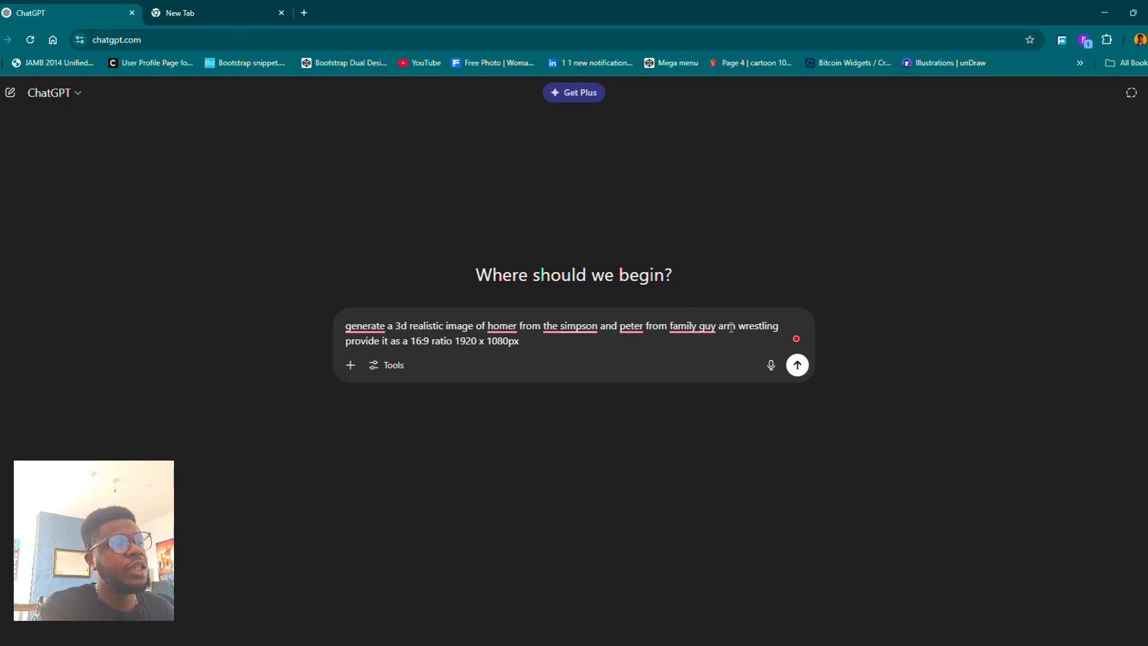
pyautogui.press('Return')
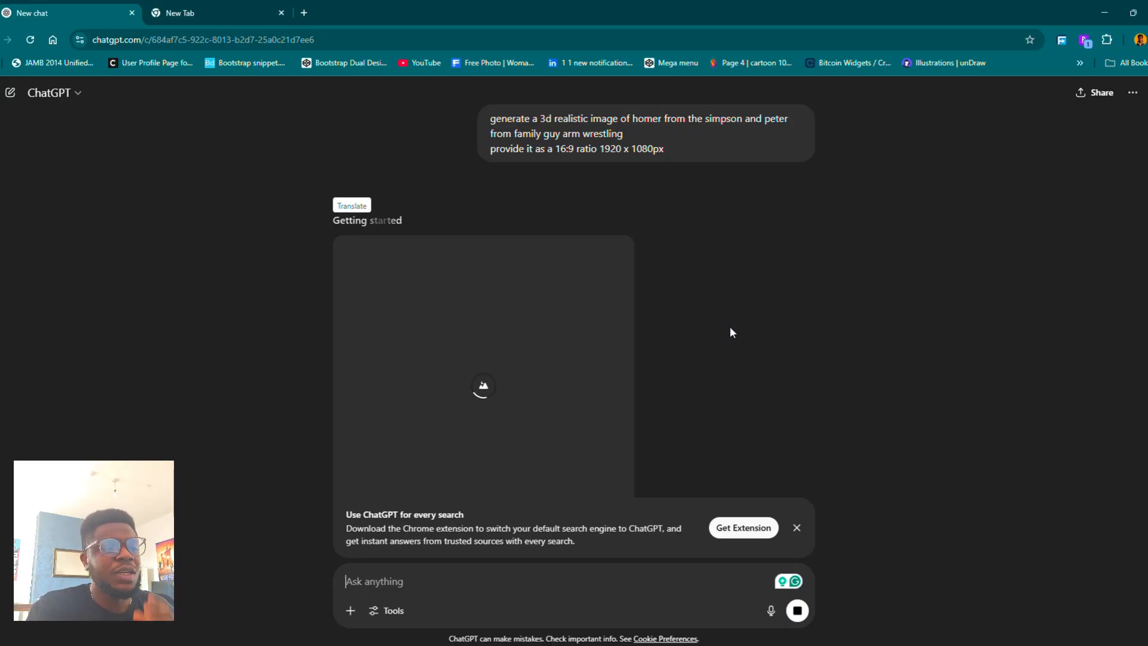
# Step: Dismiss the Chrome extension offer and view the generated arm-wrestling image enlarged
pyautogui.scroll(-1, 736, 332)
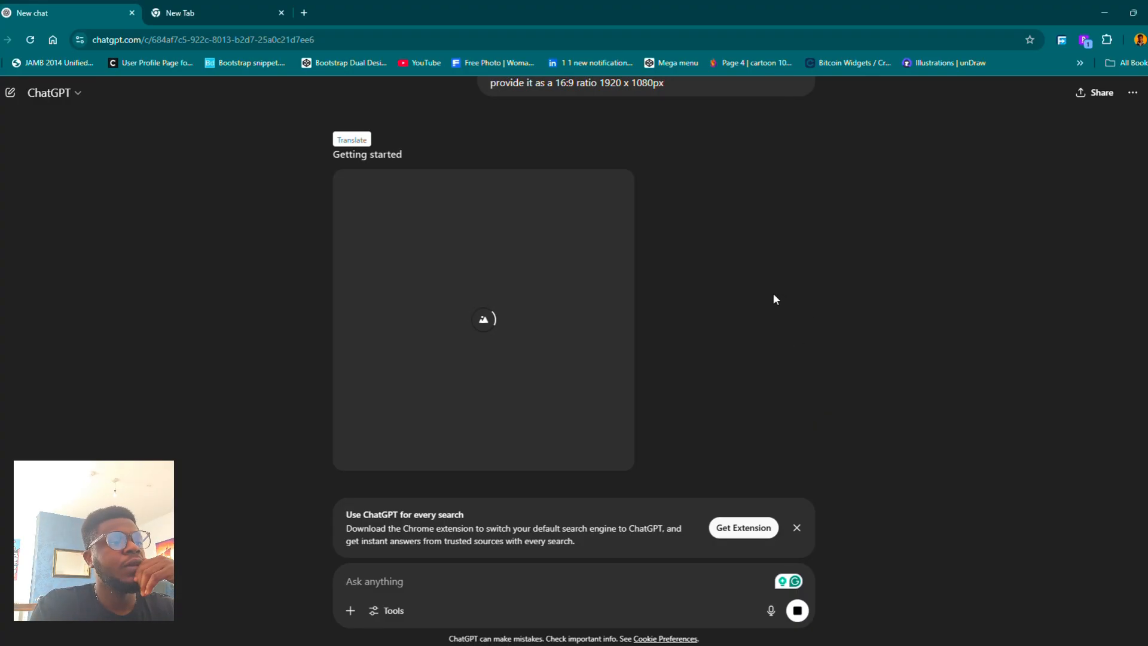
pyautogui.click(797, 527)
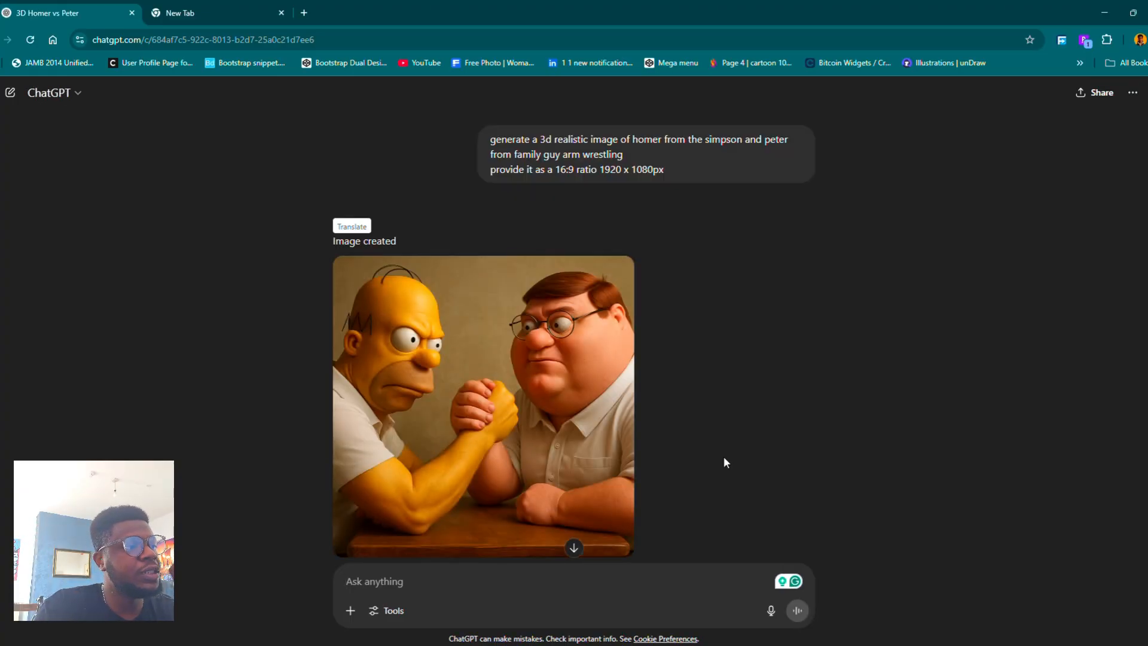
pyautogui.moveTo(594, 429)
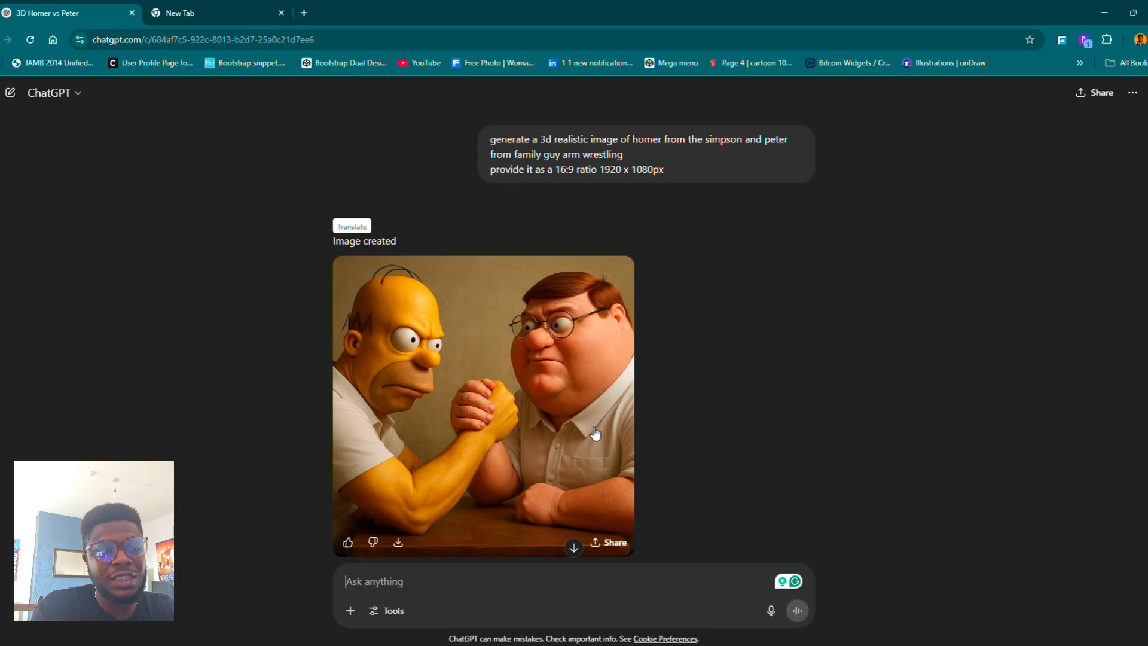
pyautogui.click(581, 426)
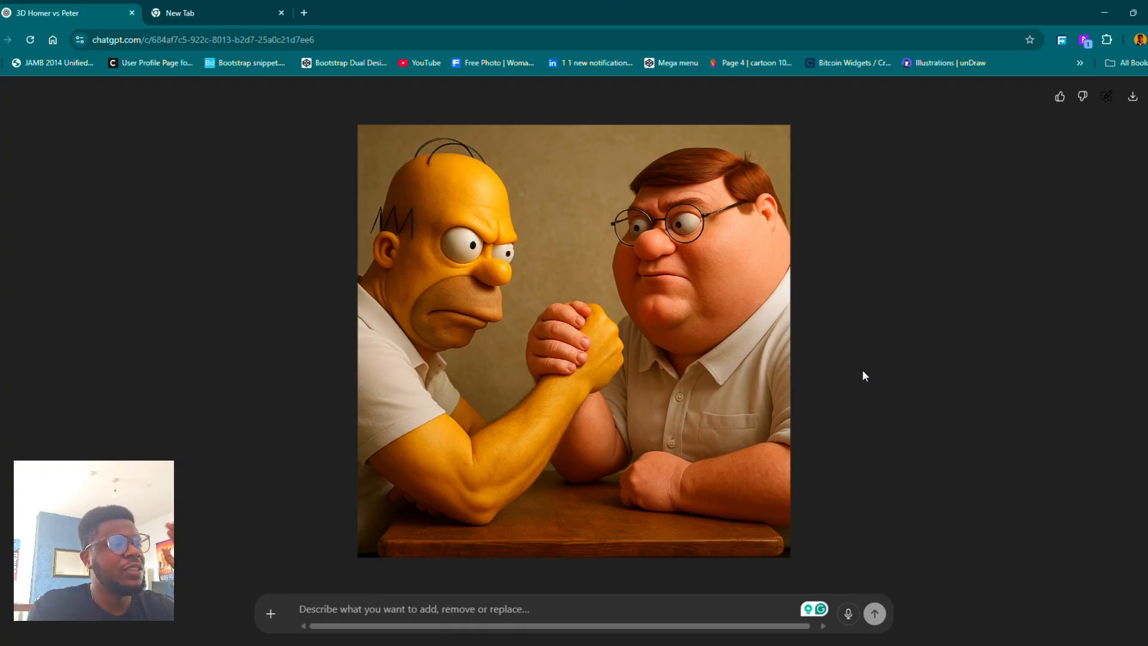
pyautogui.press('Escape')
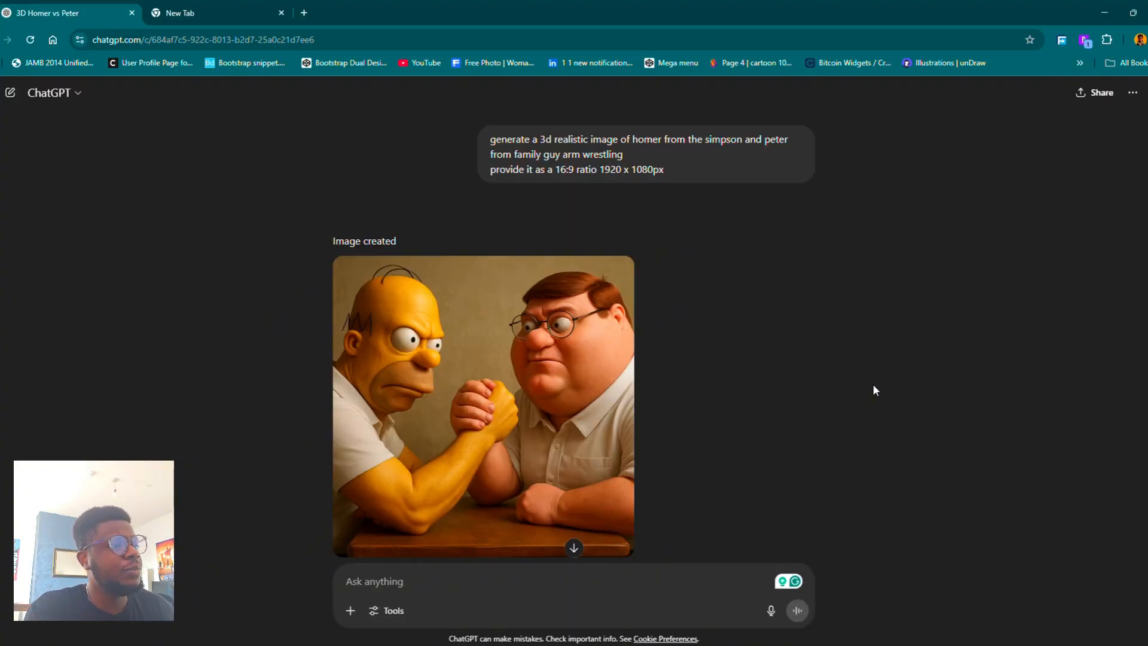
# Step: Submit the follow-up prompt 'provide in a 16:9 ratio view full image and make it only 3d artwork'
pyautogui.click(623, 585)
pyautogui.scroll(-2, 634, 513)
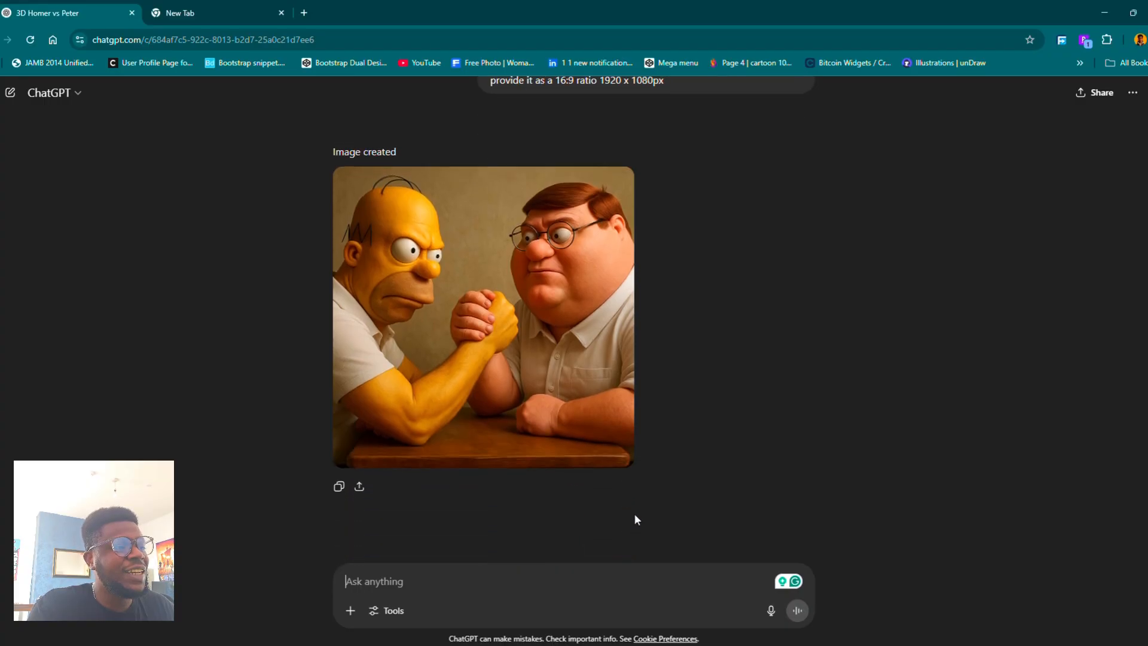
pyautogui.scroll(2, 648, 444)
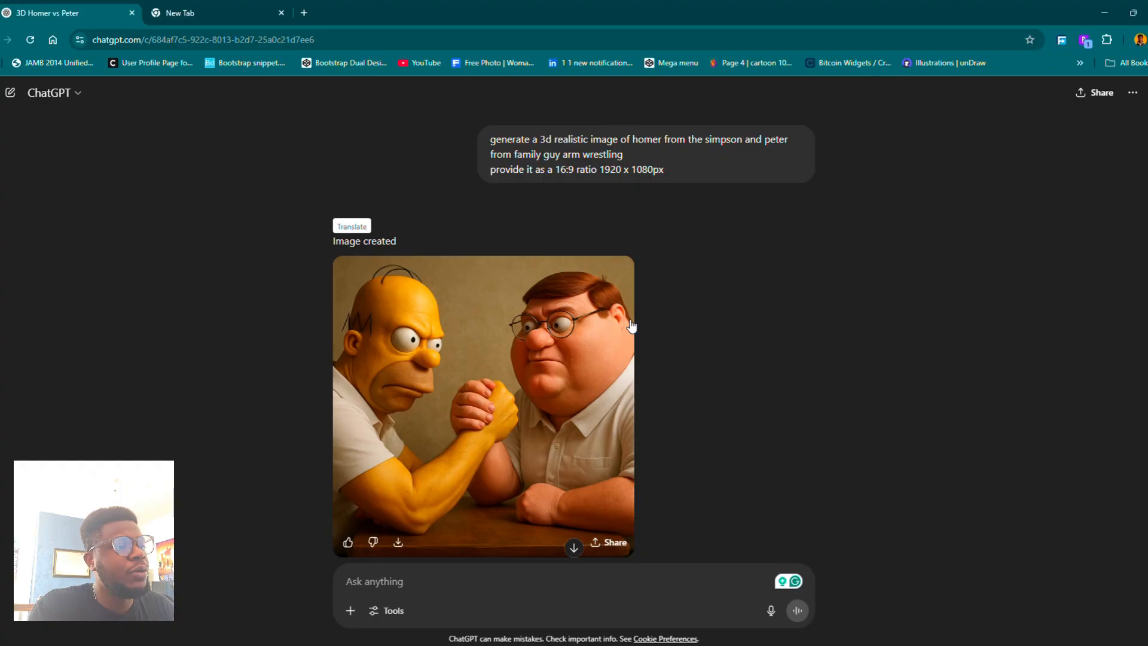
pyautogui.scroll(-1, 527, 490)
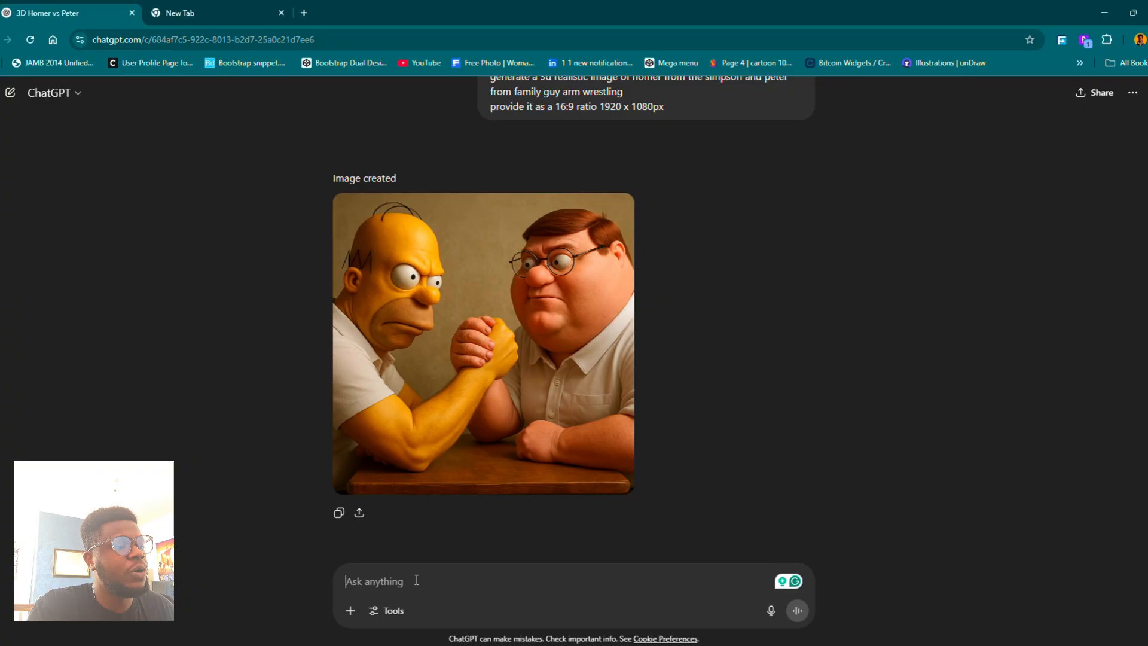
pyautogui.moveTo(390, 466)
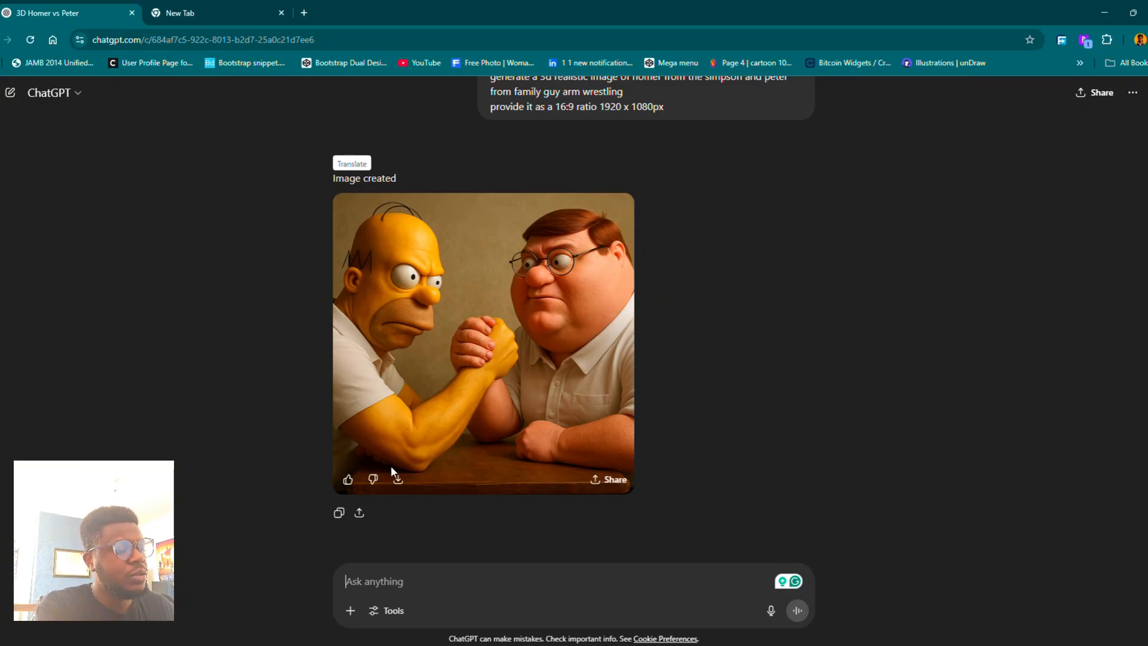
pyautogui.write('provide in a 16')
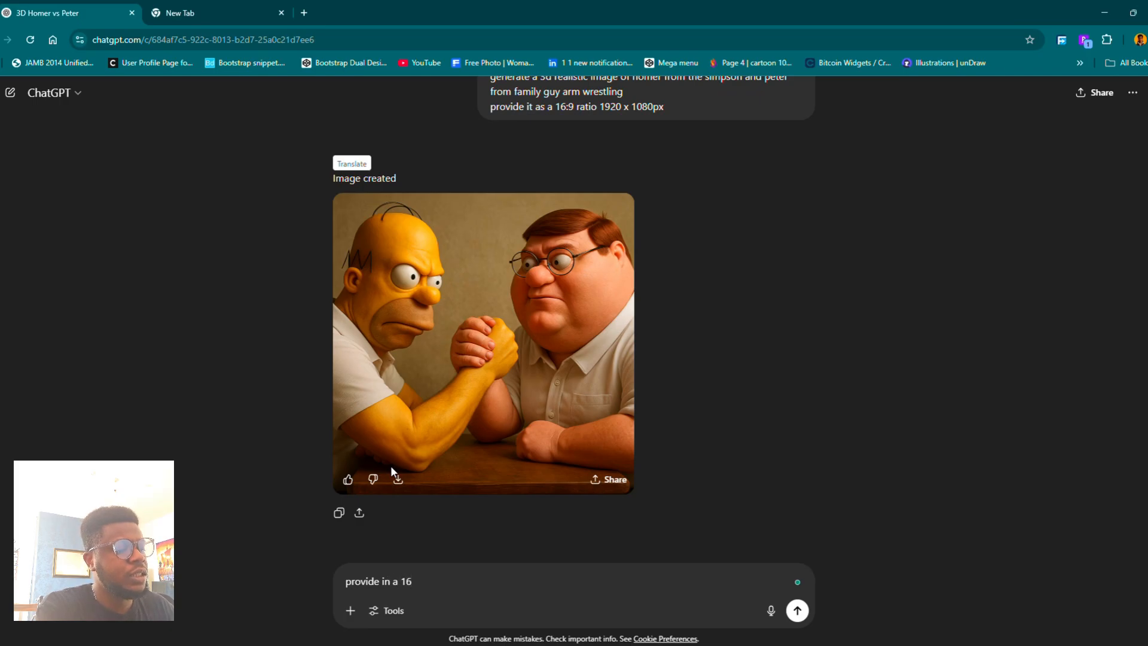
pyautogui.write(':9 ')
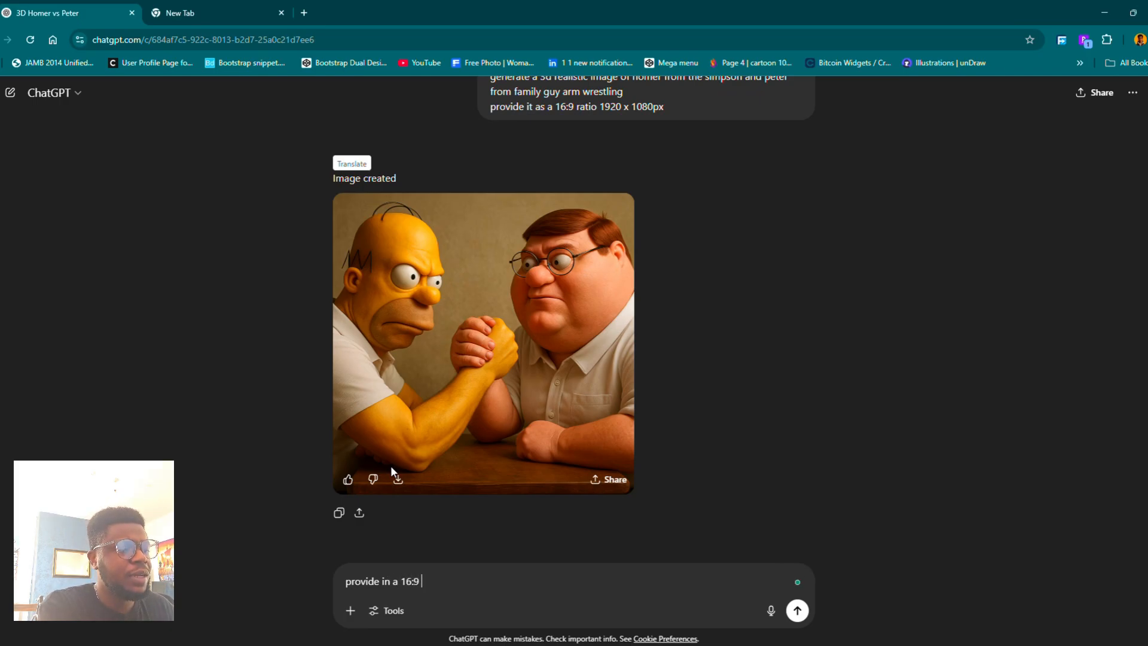
pyautogui.write('ratio ')
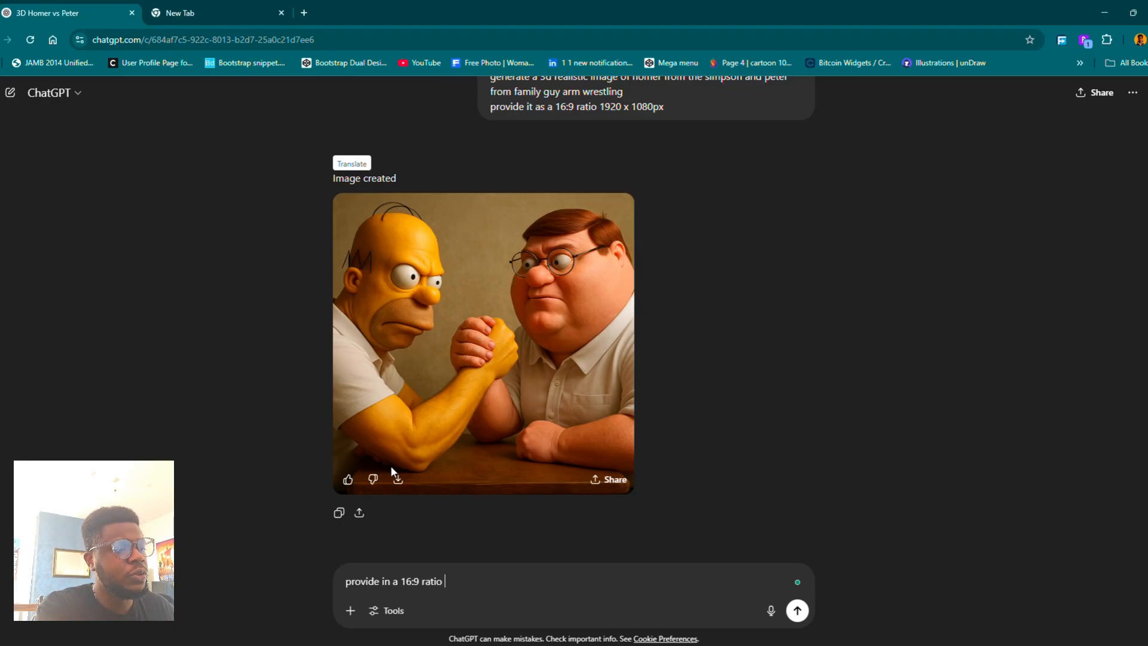
pyautogui.write('v')
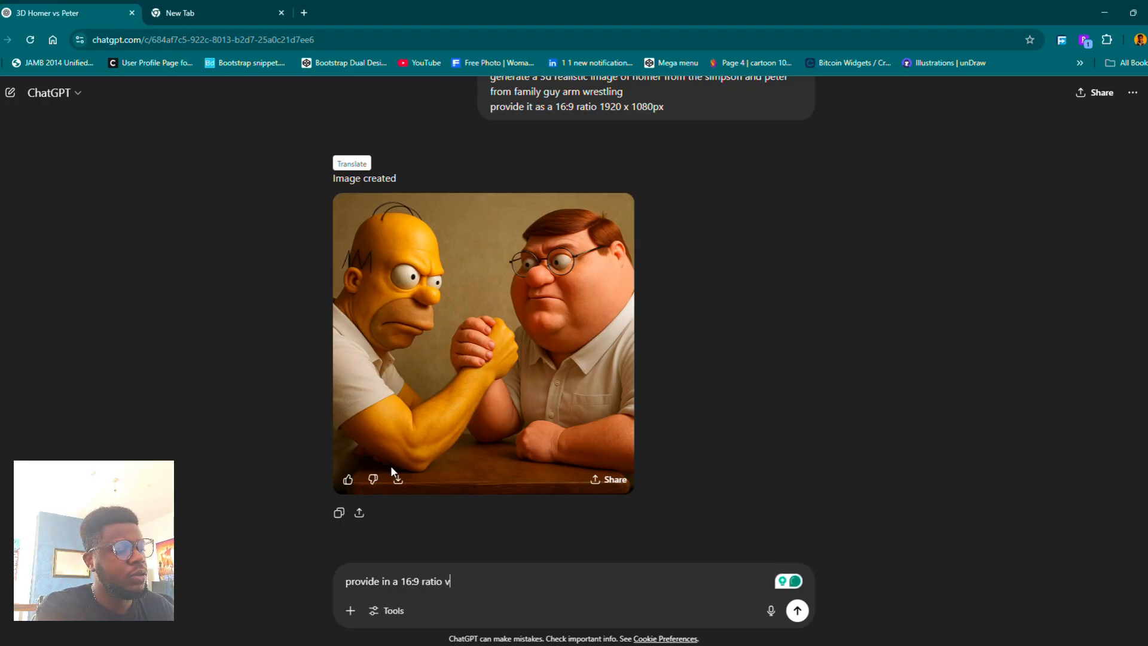
pyautogui.write('ie')
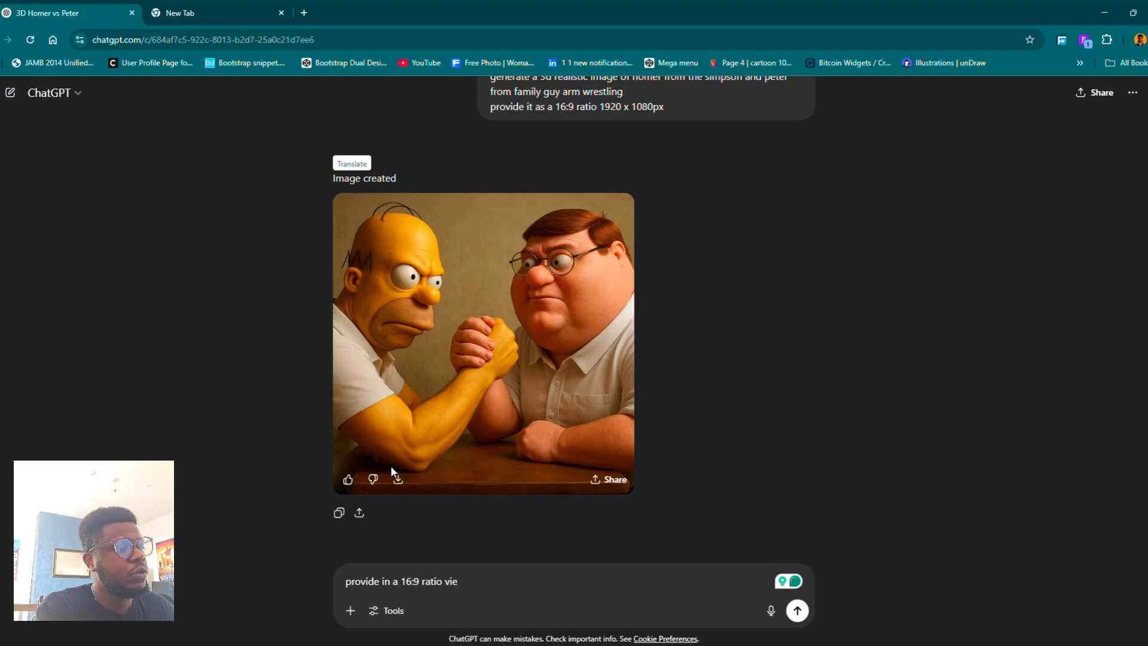
pyautogui.write('w full image ')
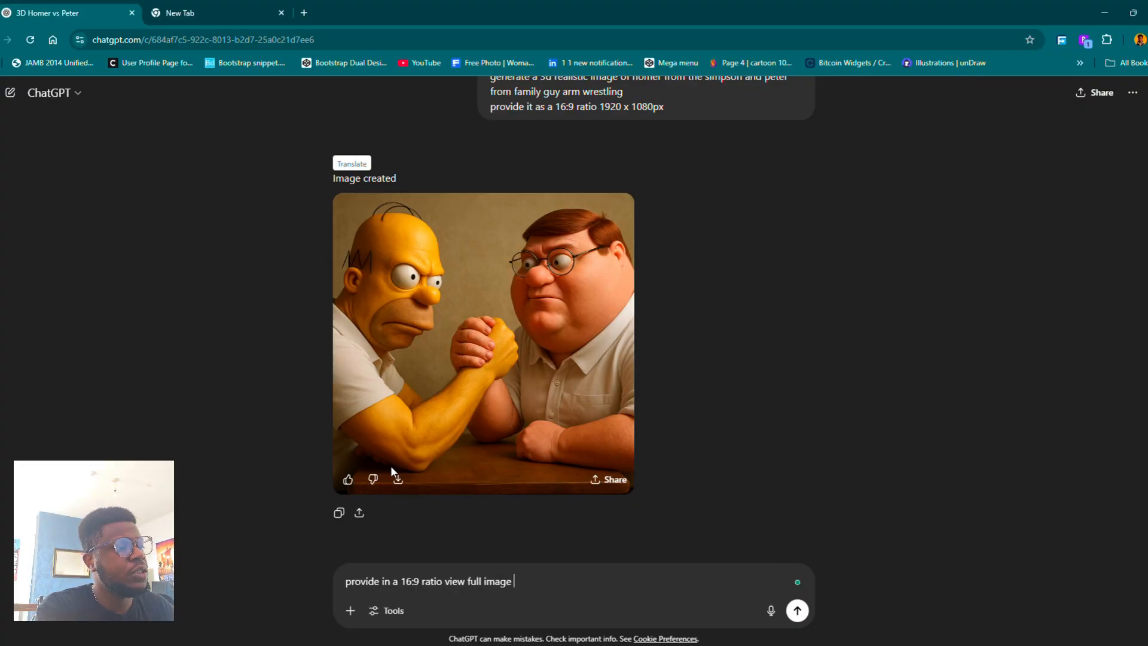
pyautogui.write('and')
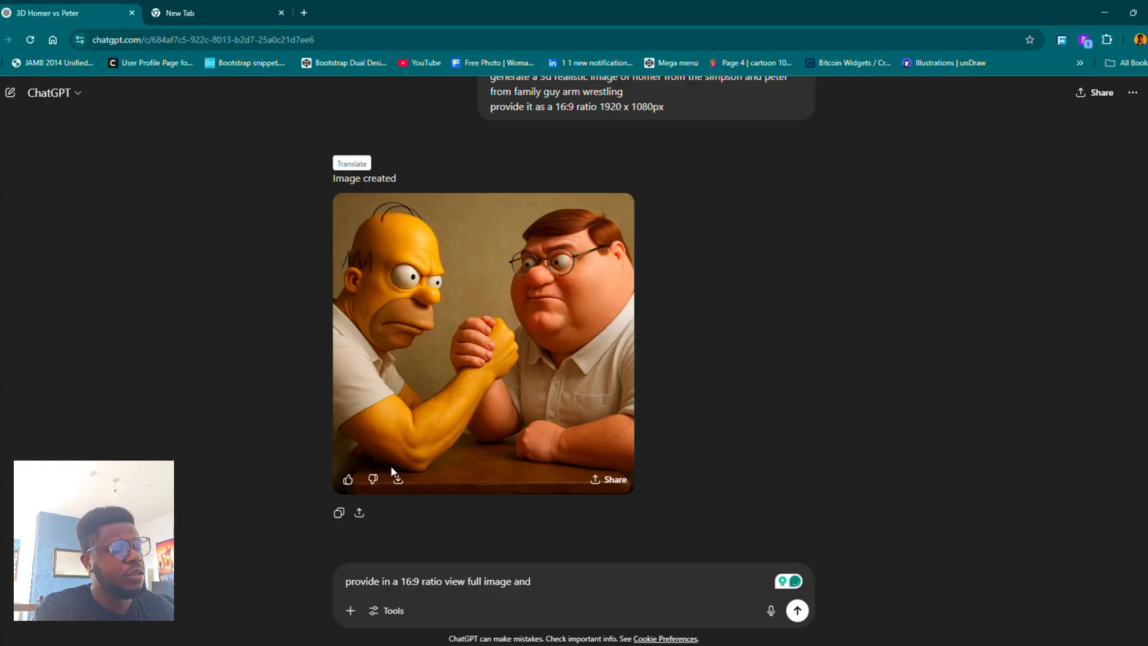
pyautogui.write(' make it only 3')
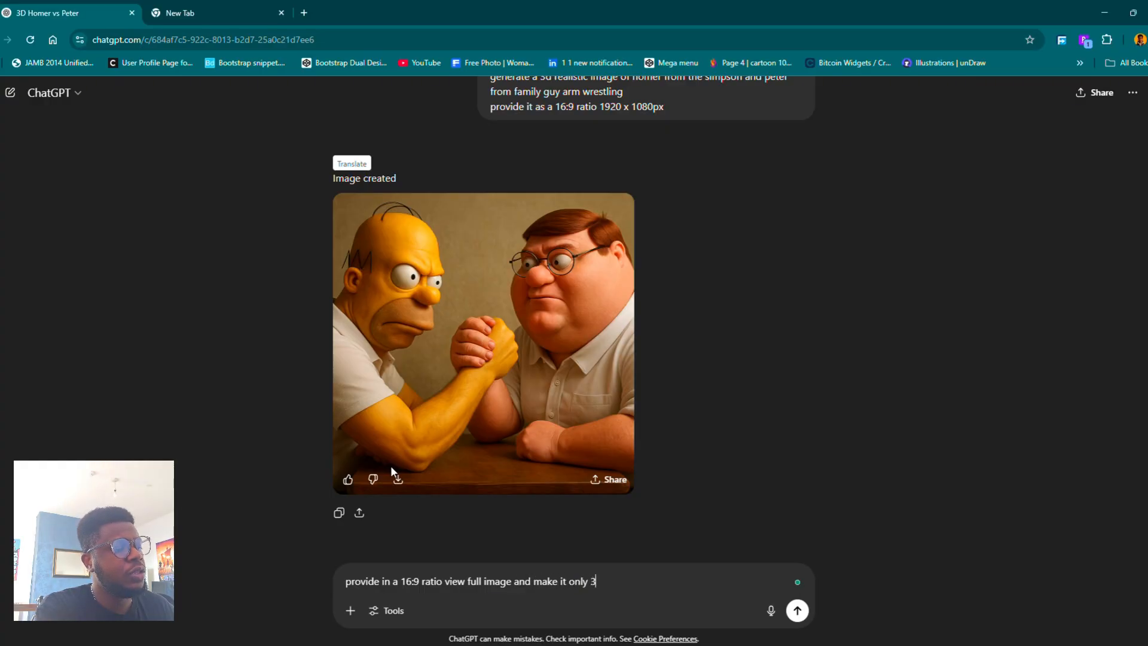
pyautogui.write('d')
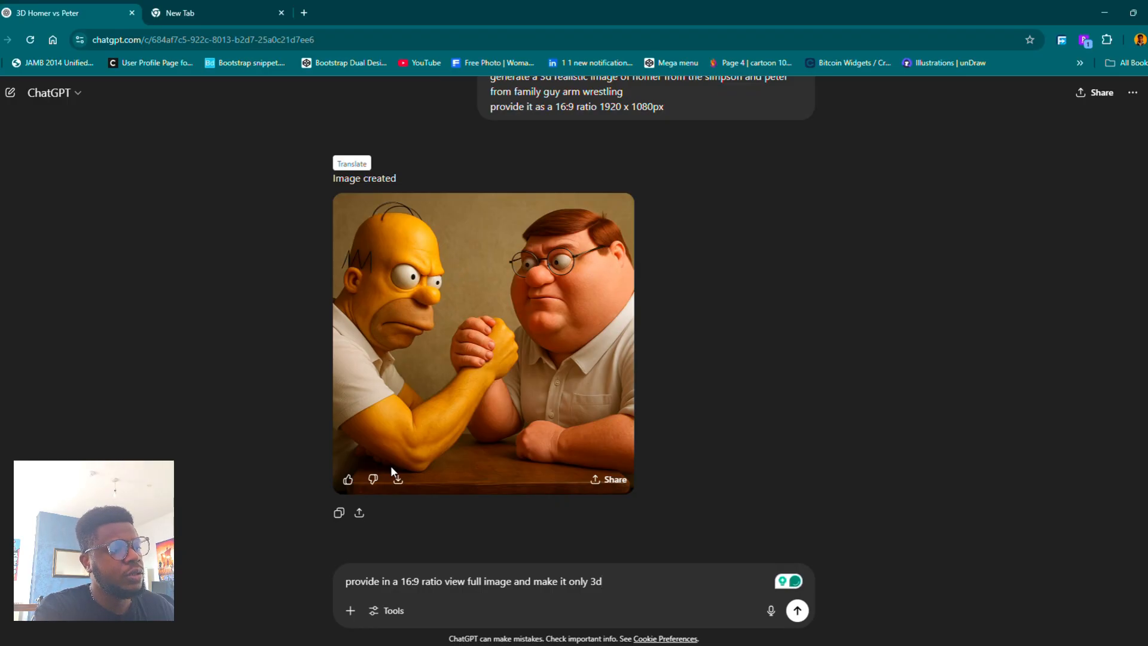
pyautogui.write(' artwork')
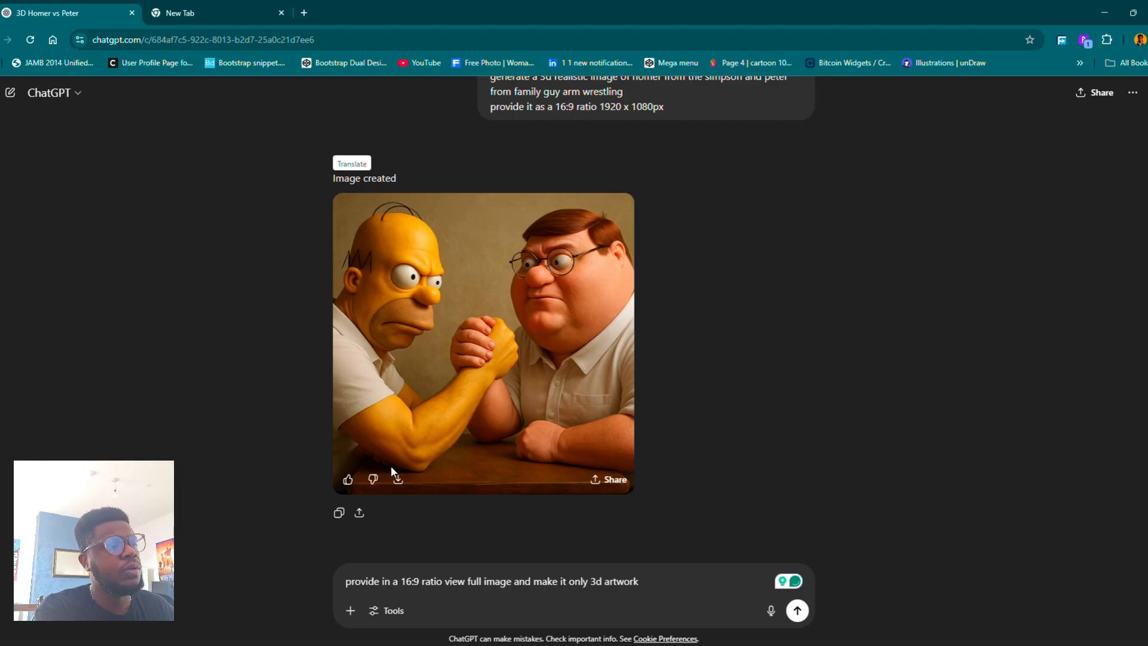
pyautogui.press('Return')
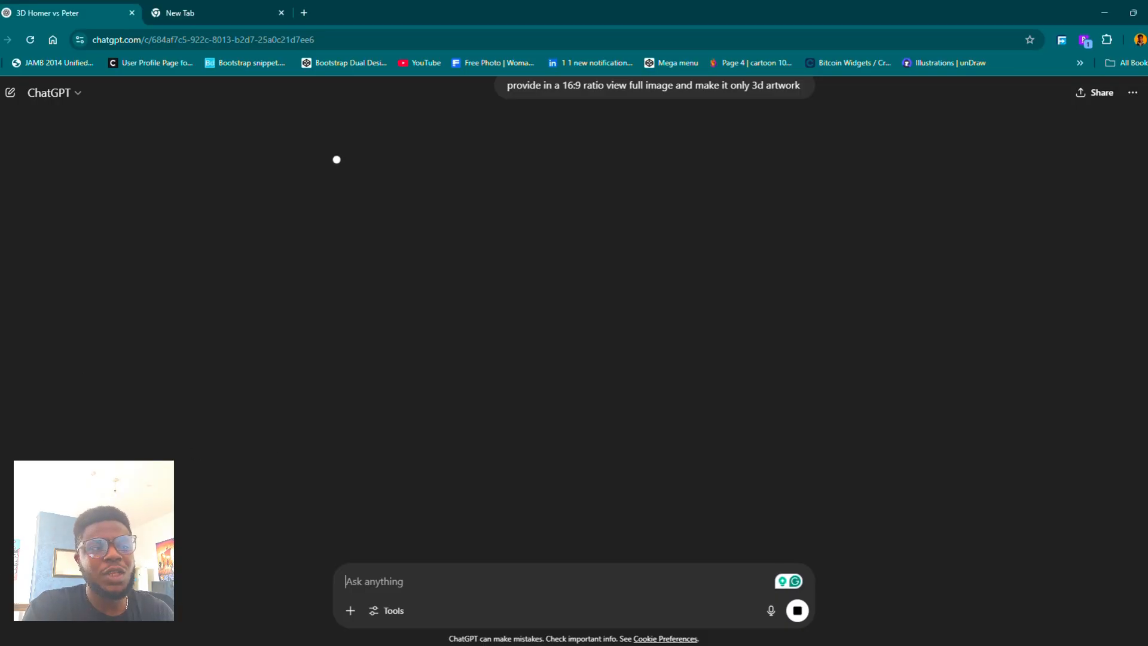
# Step: Look back through the chat, view the first arm-wrestling image enlarged and close the enlarged view
pyautogui.scroll(5, 461, 360)
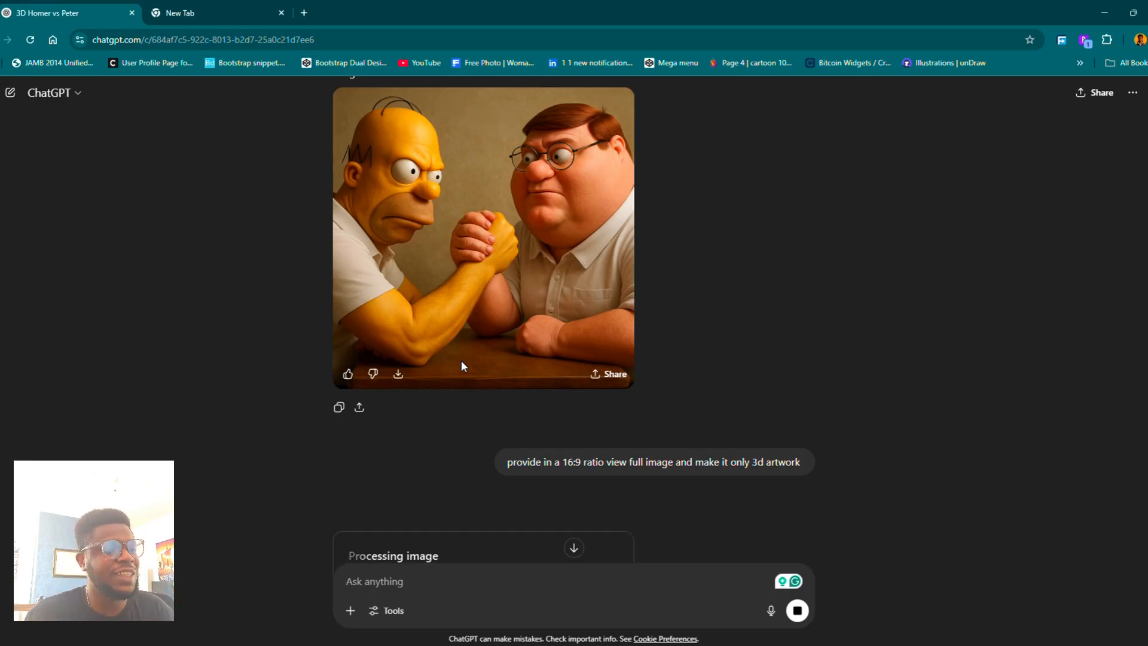
pyautogui.scroll(-4, 464, 374)
pyautogui.scroll(4, 465, 379)
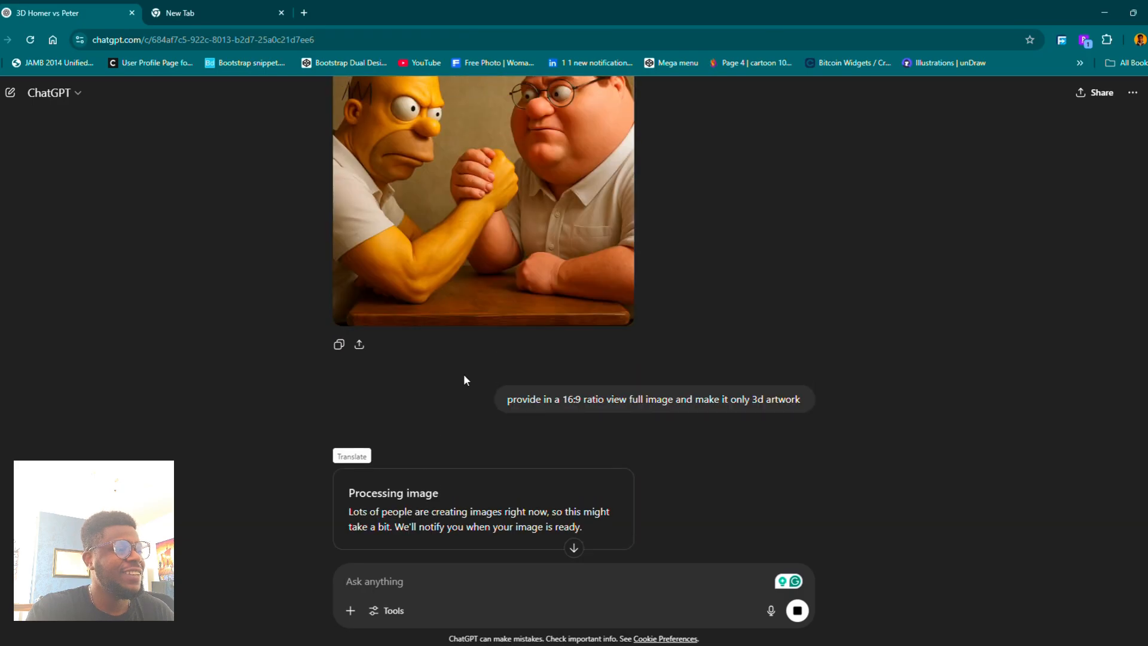
pyautogui.scroll(-2, 465, 379)
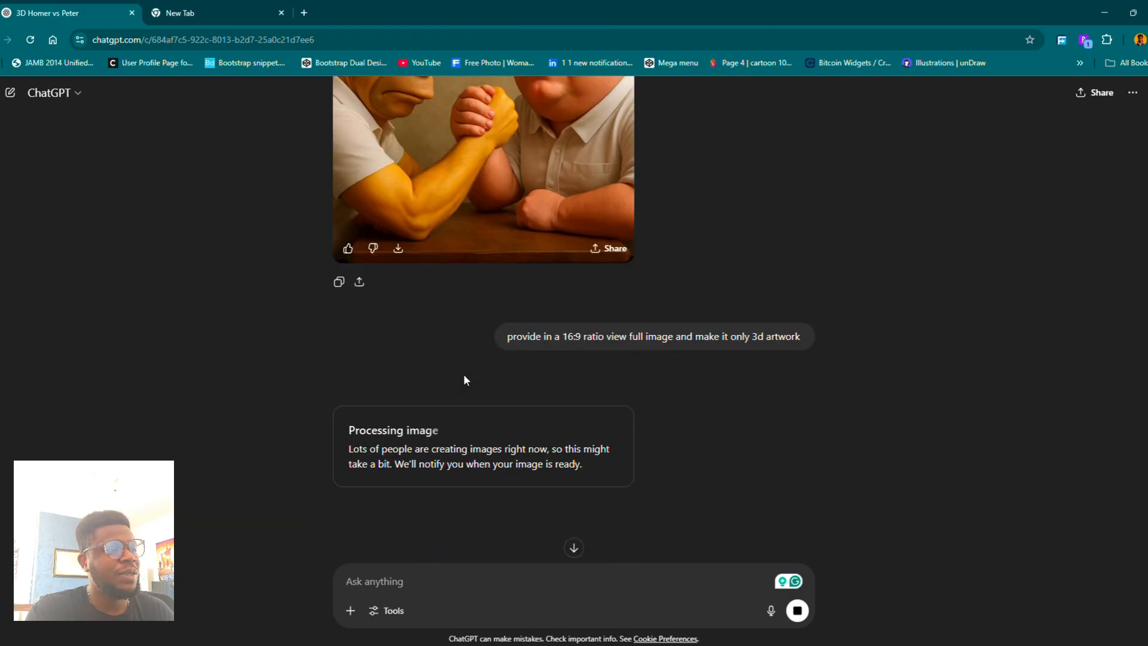
pyautogui.scroll(4, 472, 418)
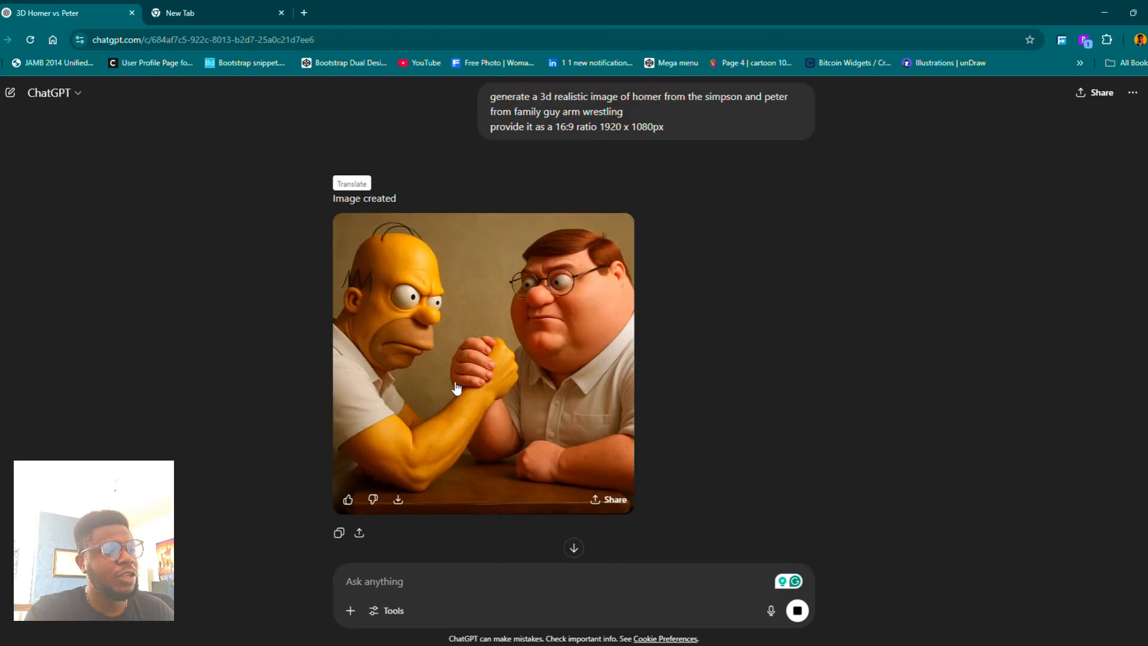
pyautogui.click(493, 386)
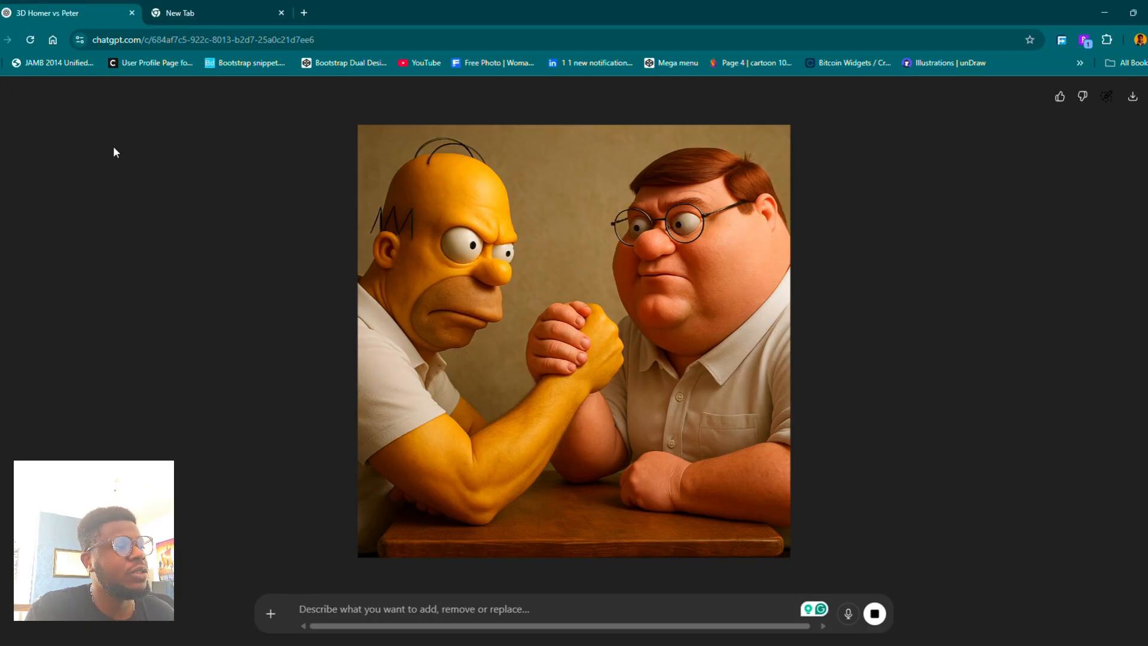
pyautogui.click(3, 95)
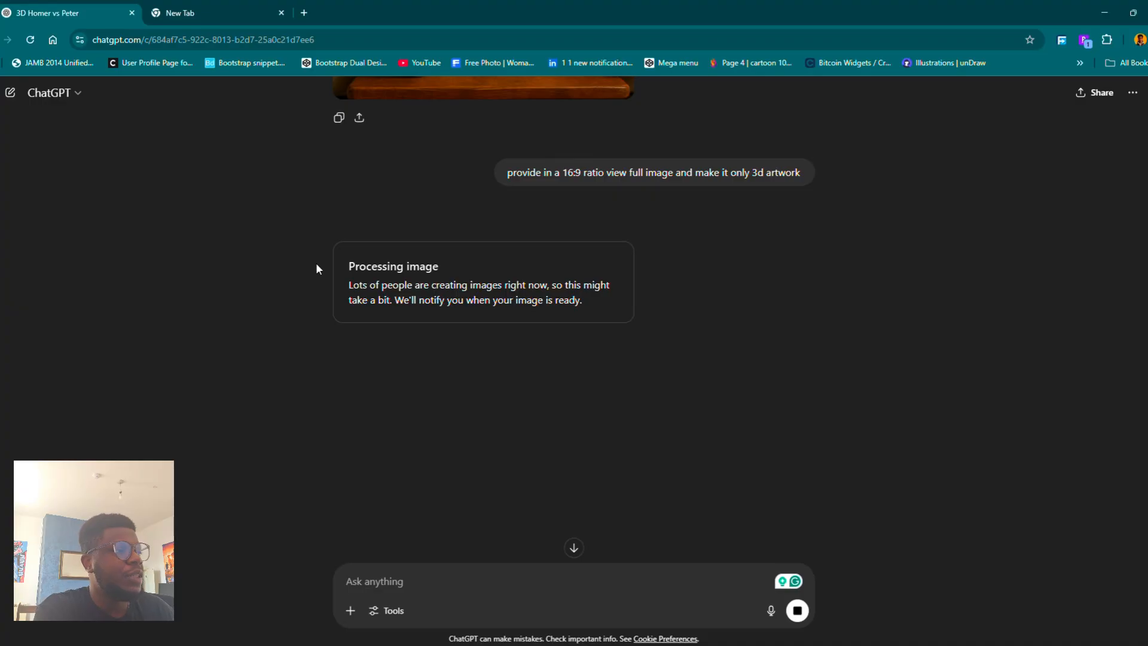
# Step: Reload the chat and, from the new image's enlarged view, submit the edit prompt 'i need image in full ratio 1920x1080px'
pyautogui.click(28, 40)
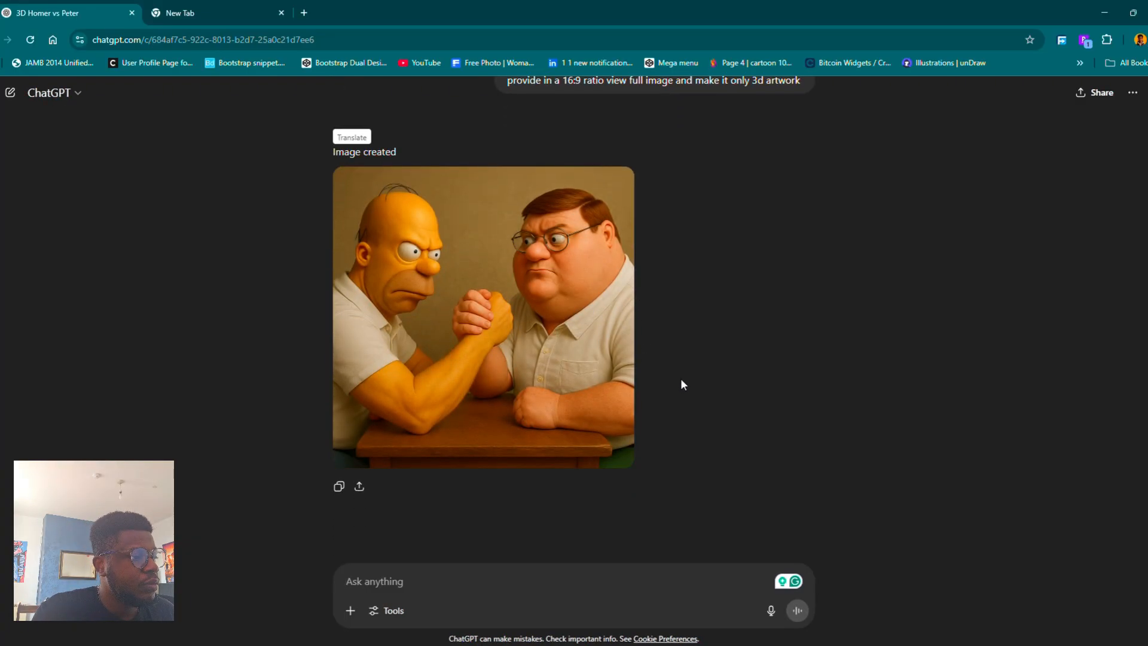
pyautogui.click(508, 334)
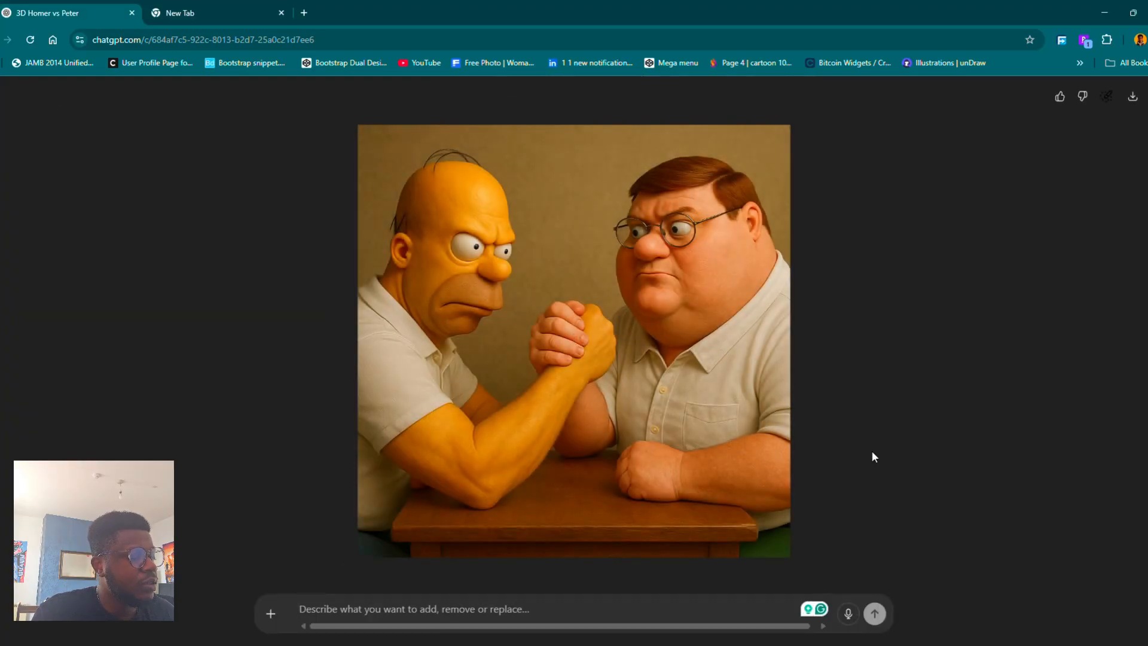
pyautogui.click(541, 611)
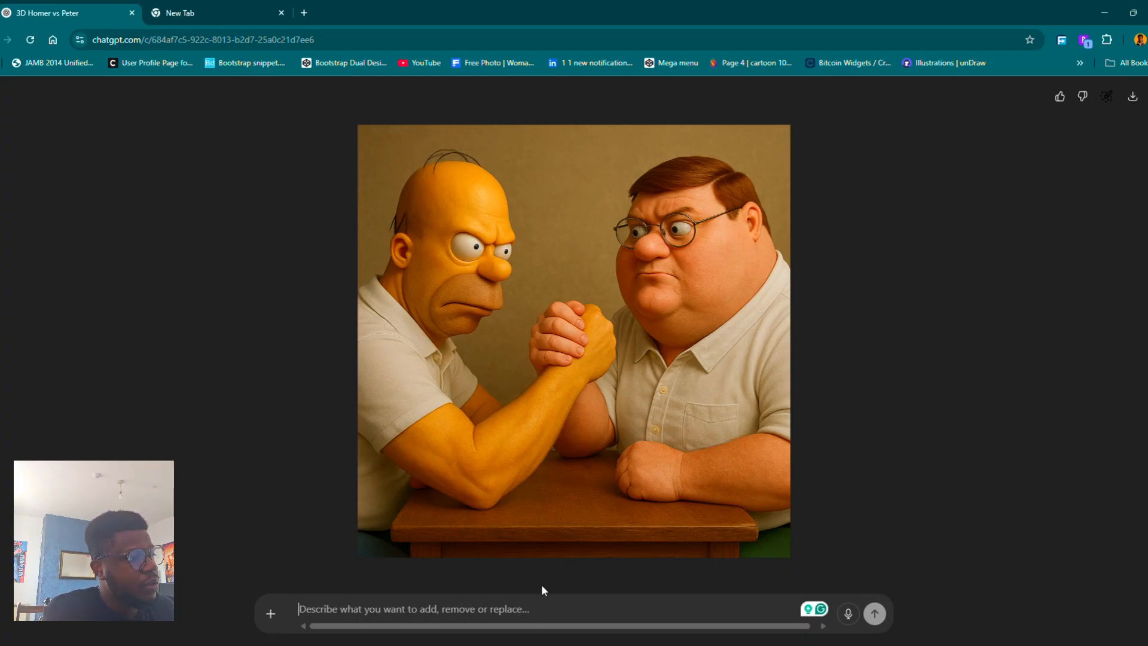
pyautogui.write('i nee')
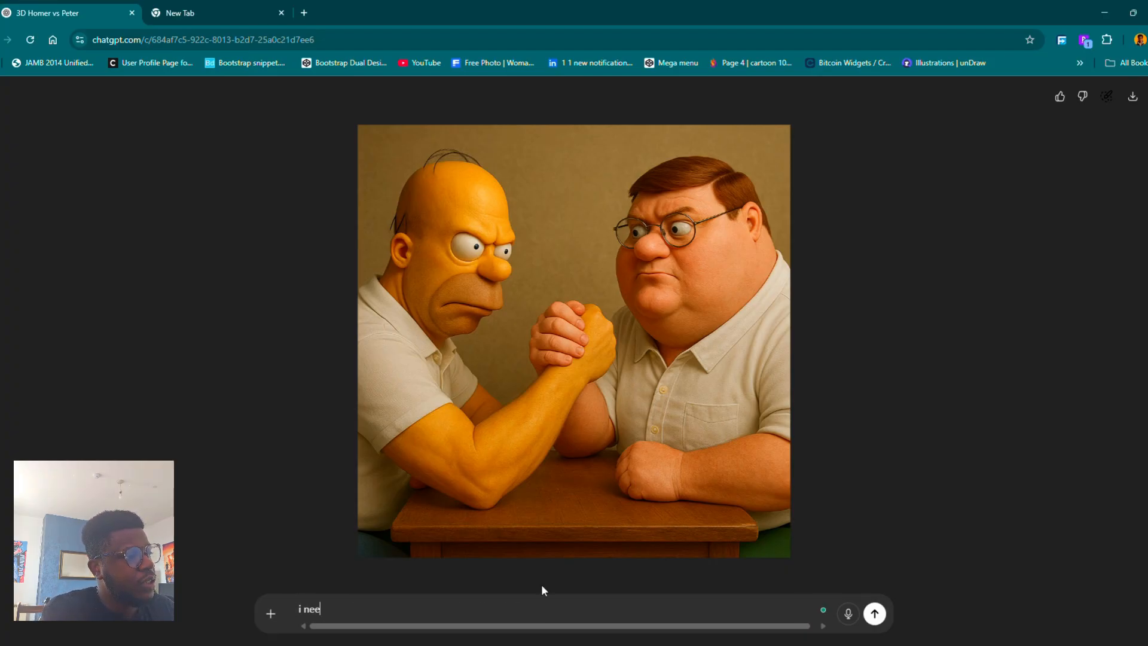
pyautogui.write('d image in ')
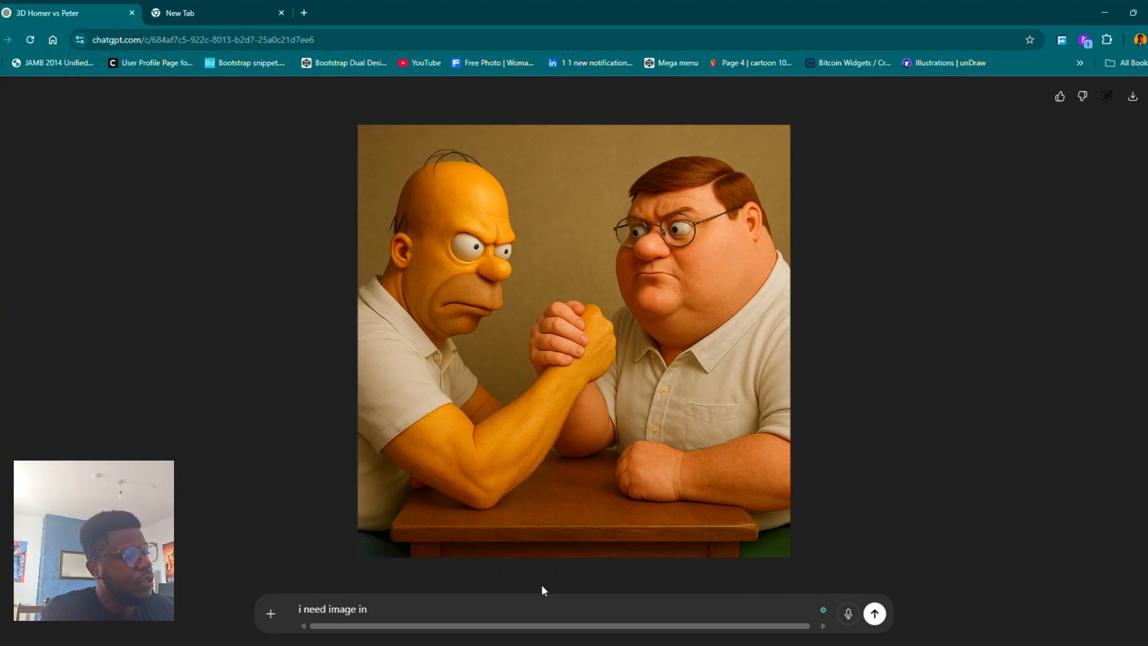
pyautogui.write('full ratio')
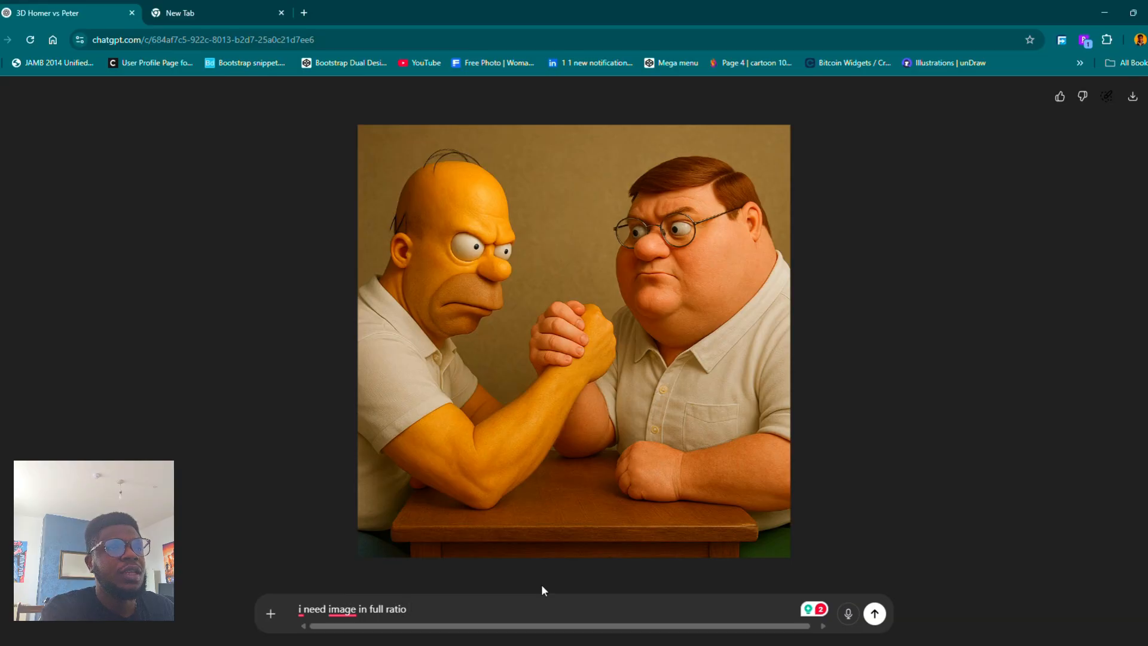
pyautogui.write('1920')
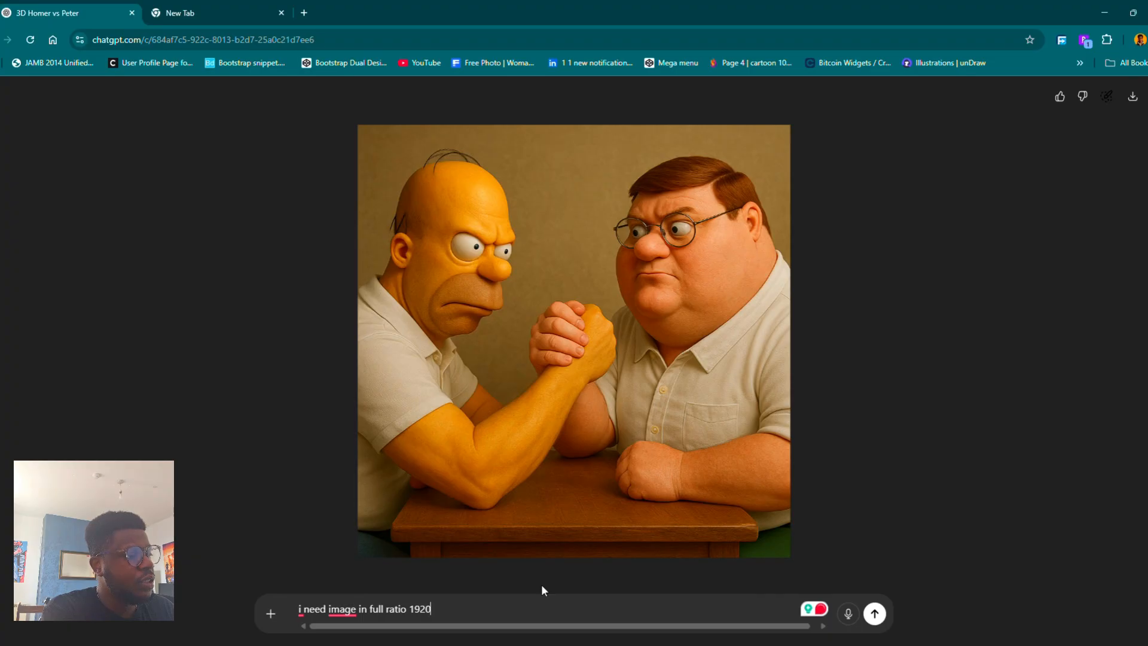
pyautogui.write('x108')
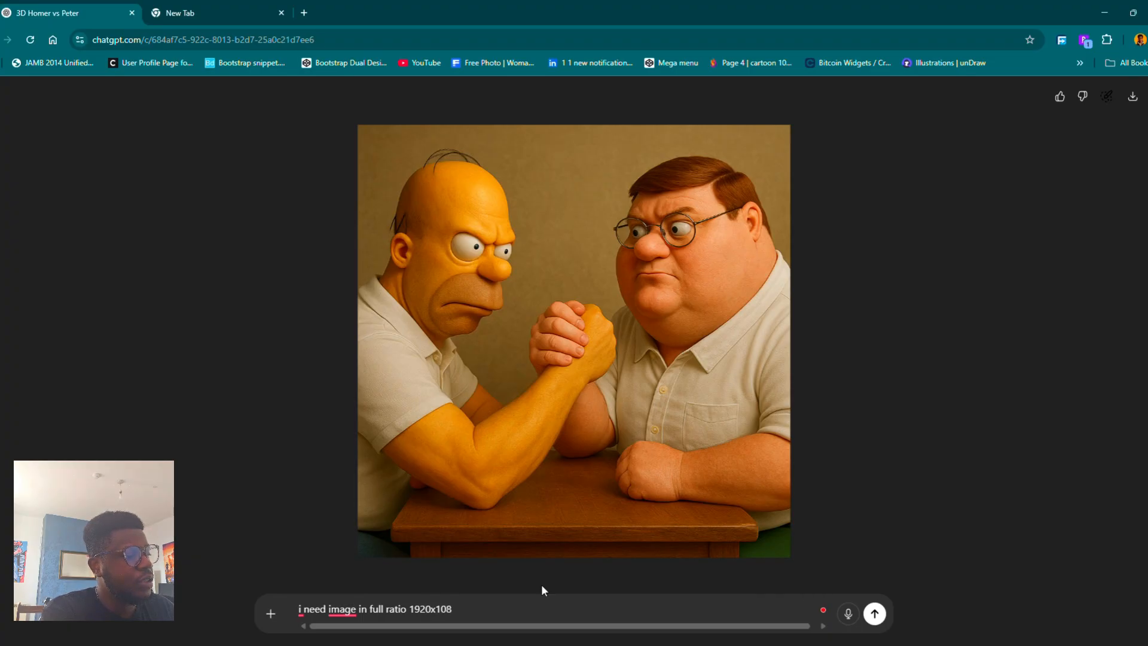
pyautogui.write('0px')
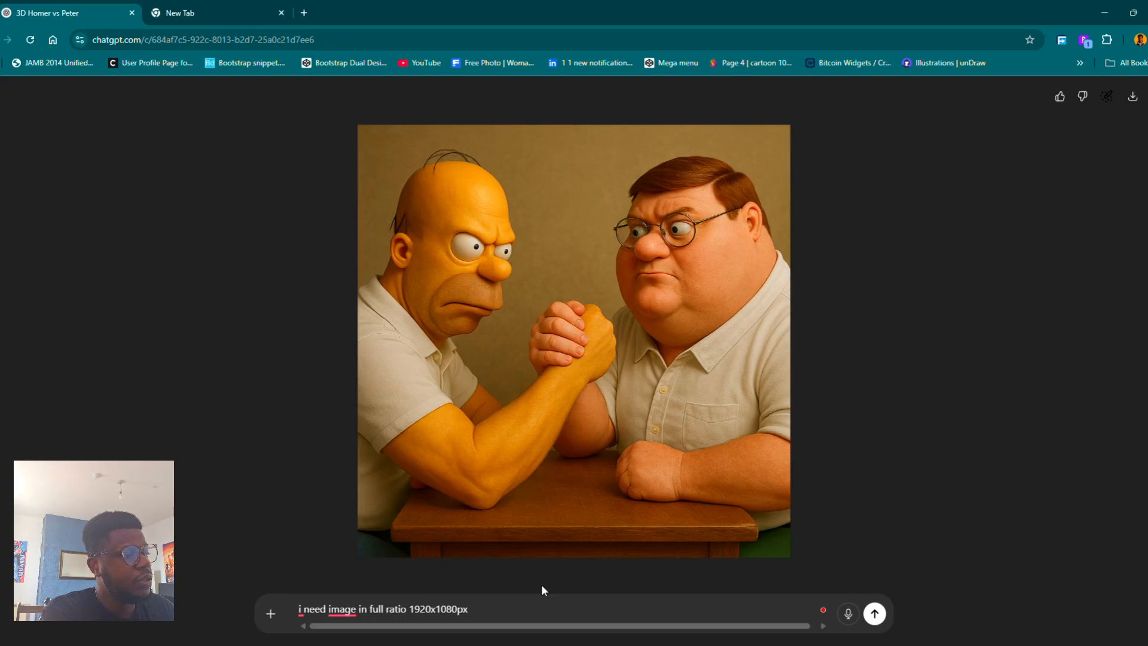
pyautogui.press('Return')
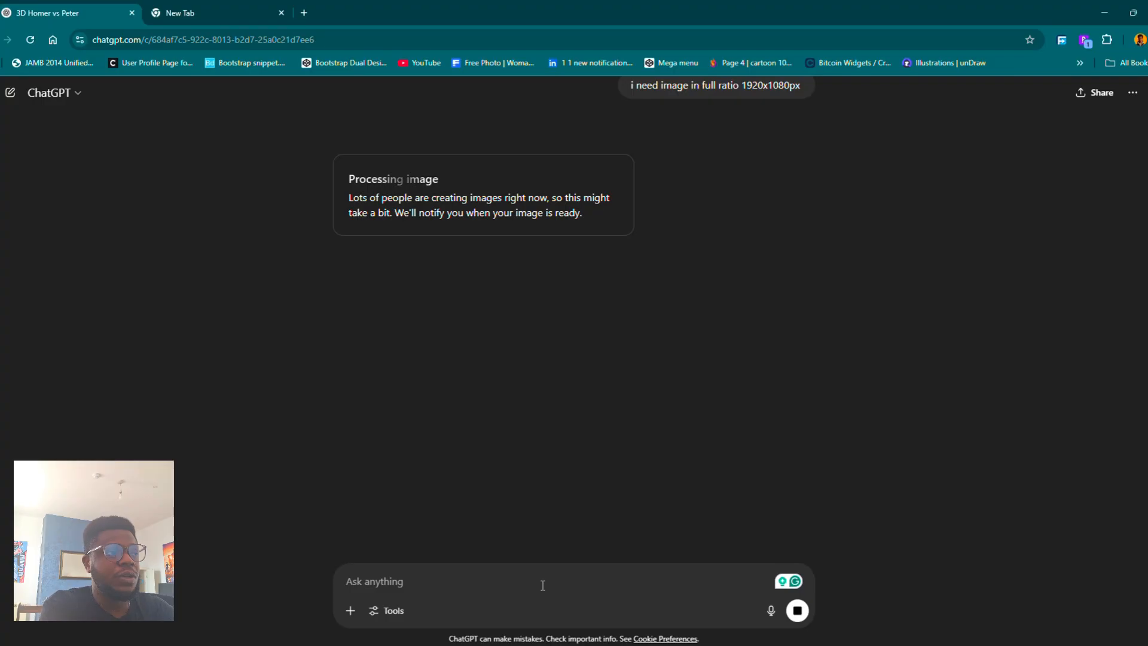
# Step: Compare the two earlier arm-wrestling images in the chat and view the second one enlarged
pyautogui.scroll(5, 574, 339)
pyautogui.scroll(3, 574, 337)
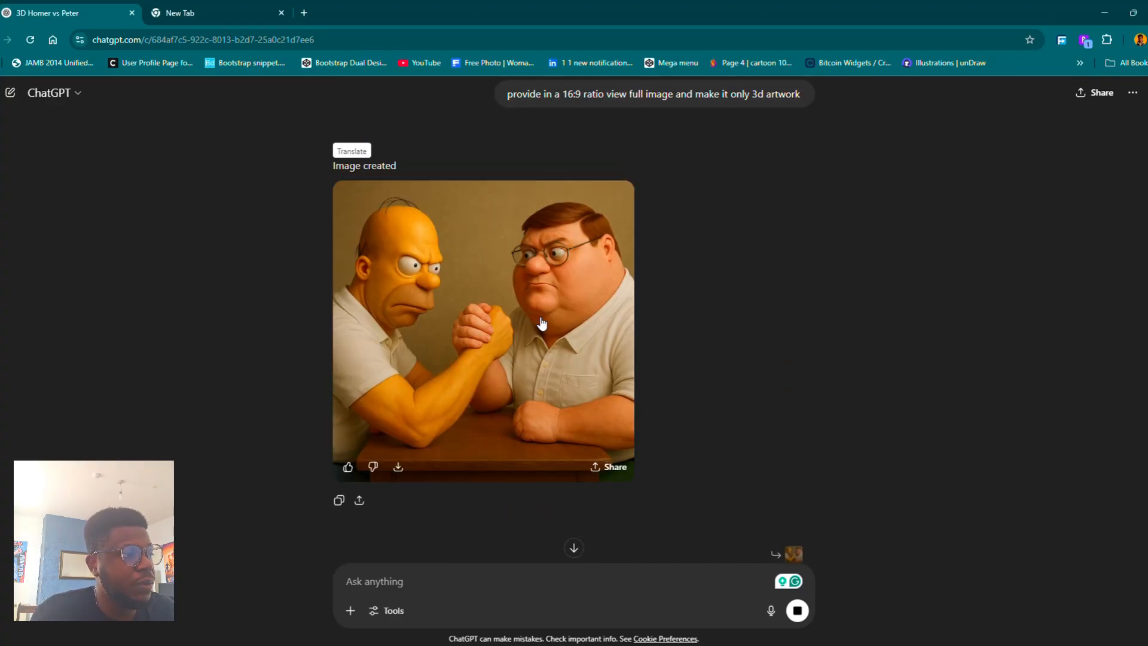
pyautogui.scroll(-6, 544, 326)
pyautogui.scroll(3, 528, 328)
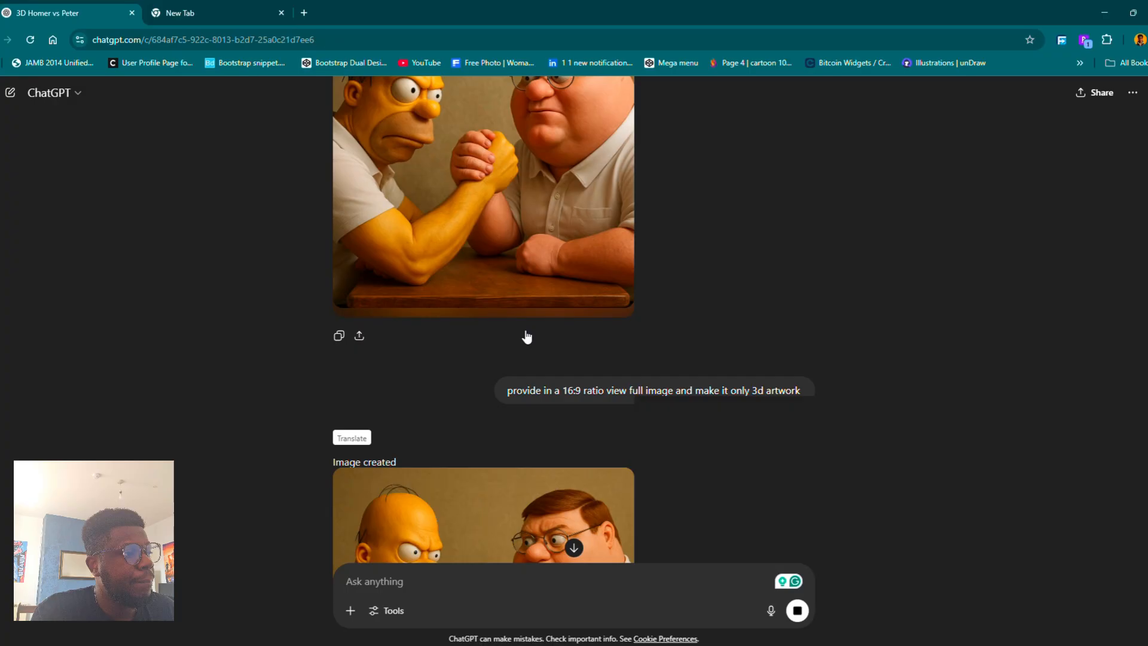
pyautogui.scroll(-4, 523, 329)
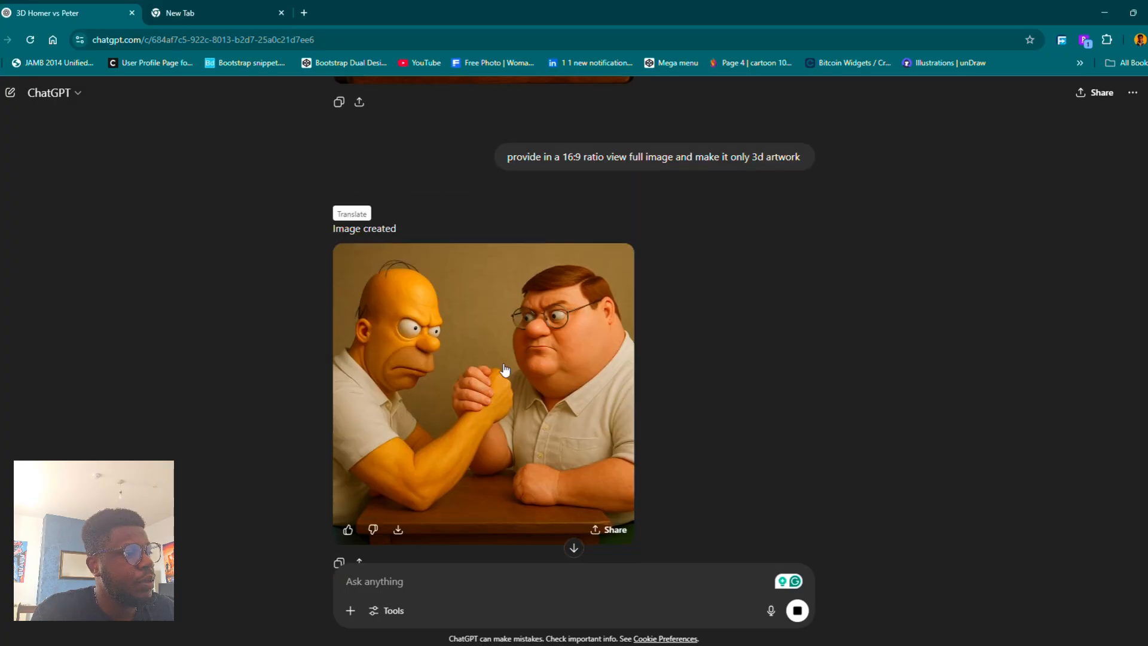
pyautogui.click(504, 368)
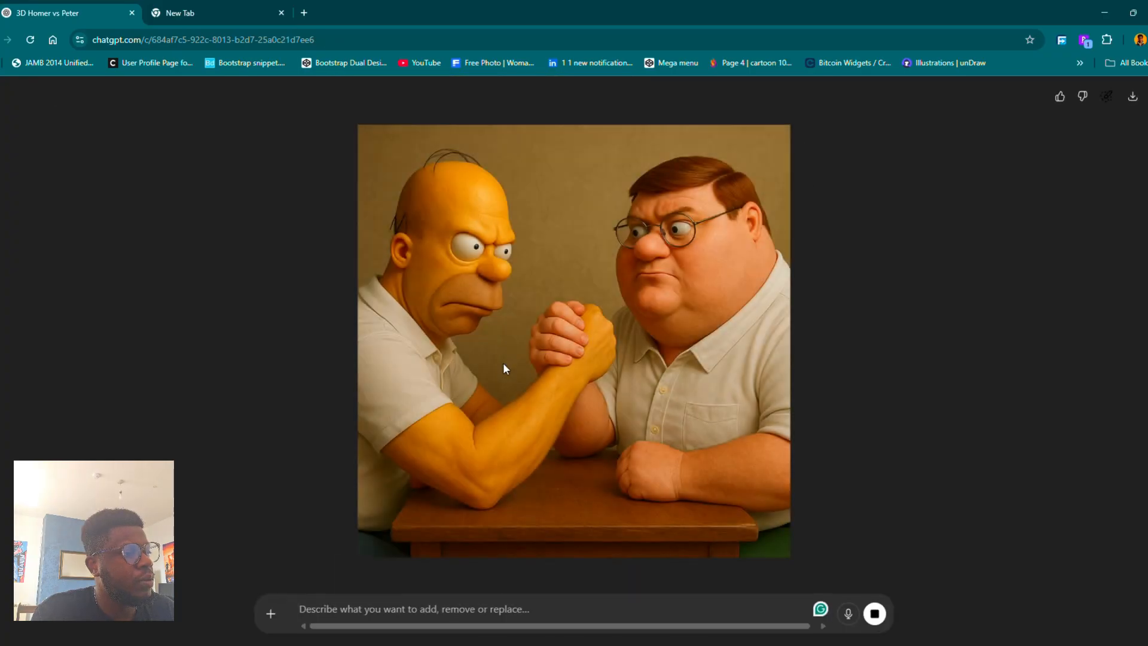
# Step: Download the enlarged arm-wrestling image and close its enlarged view
pyautogui.click(1132, 96)
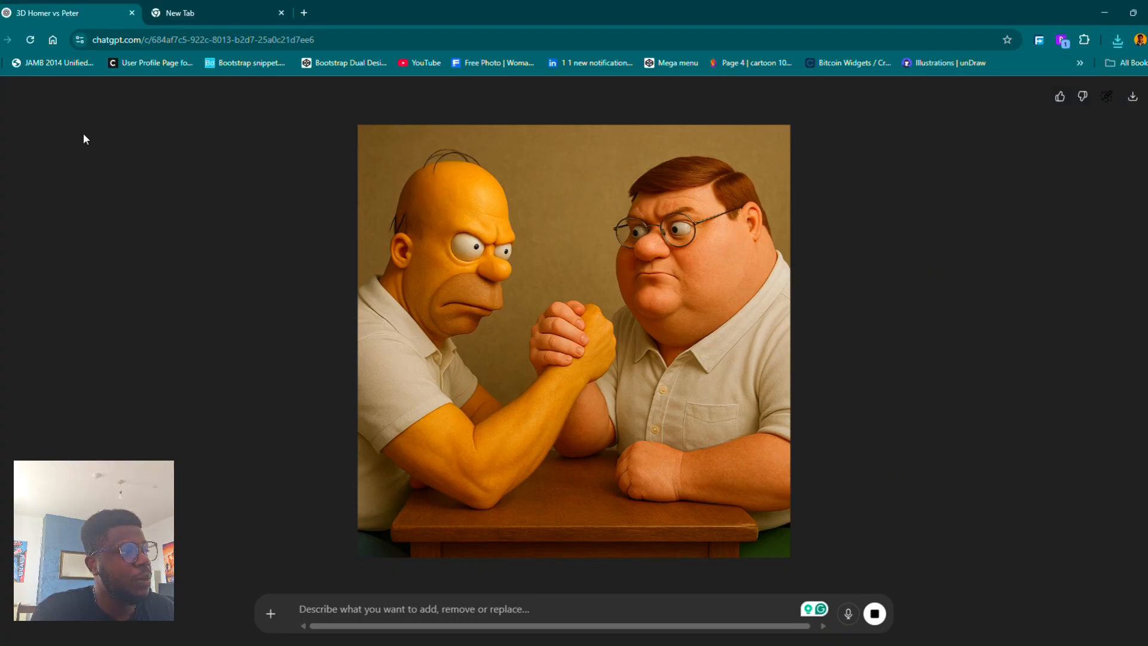
pyautogui.click(3, 99)
pyautogui.scroll(-10, 245, 263)
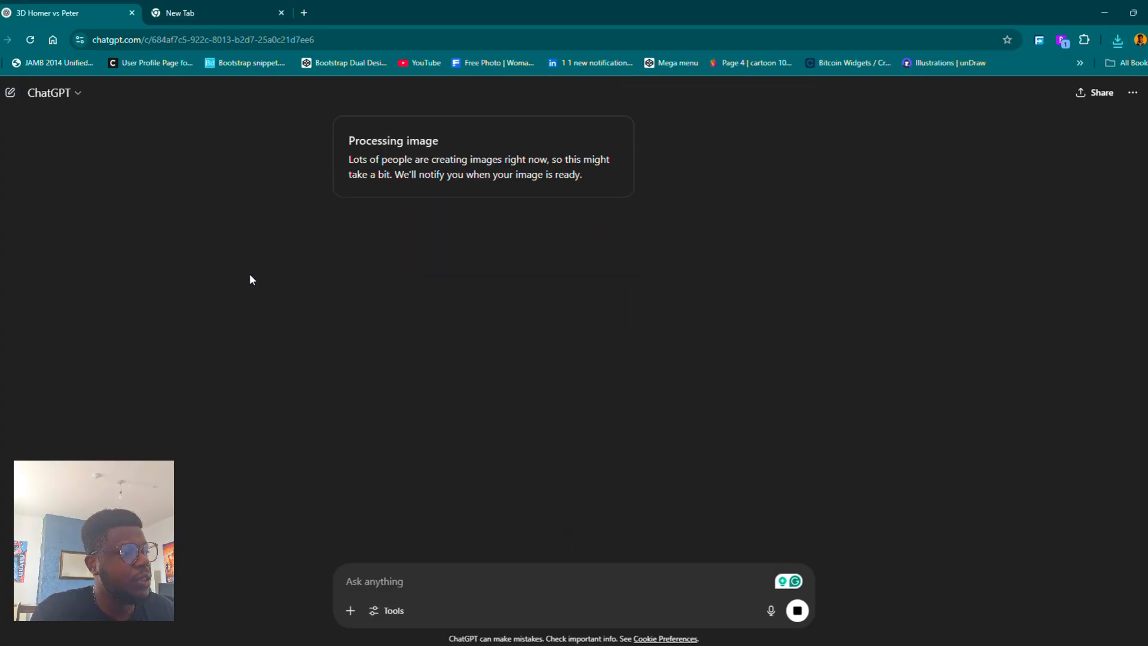
# Step: Review the earlier arm-wrestling images and prompts in the chat, enlarge the second image again, and reload the chat
pyautogui.scroll(4, 311, 293)
pyautogui.scroll(6, 379, 316)
pyautogui.scroll(-4, 469, 346)
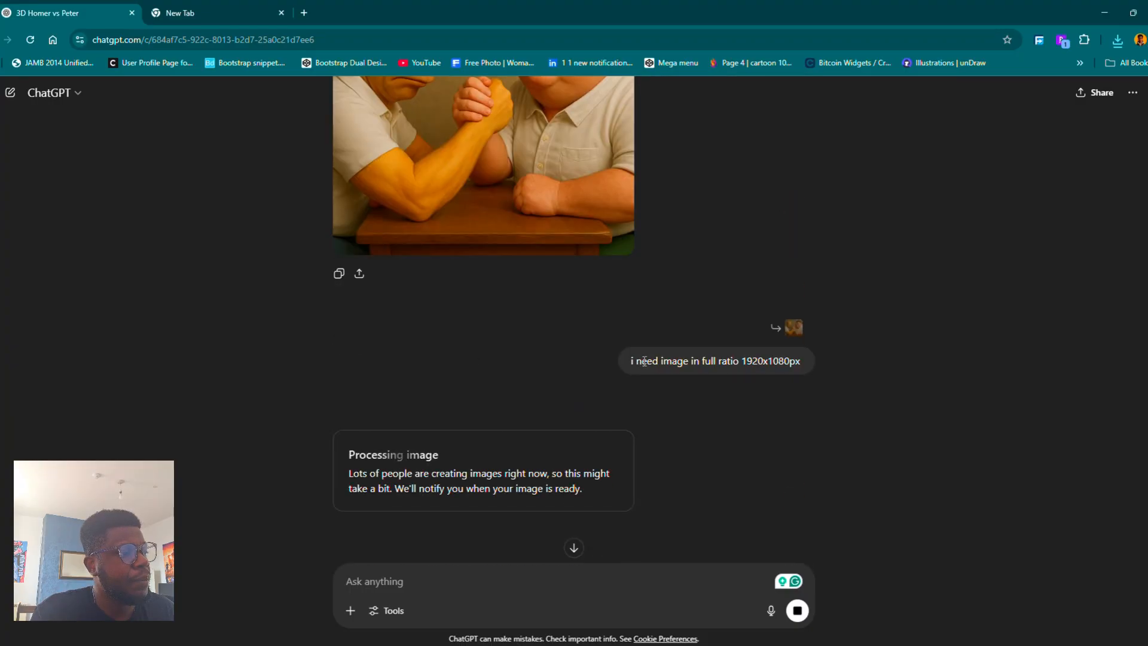
pyautogui.scroll(15, 658, 367)
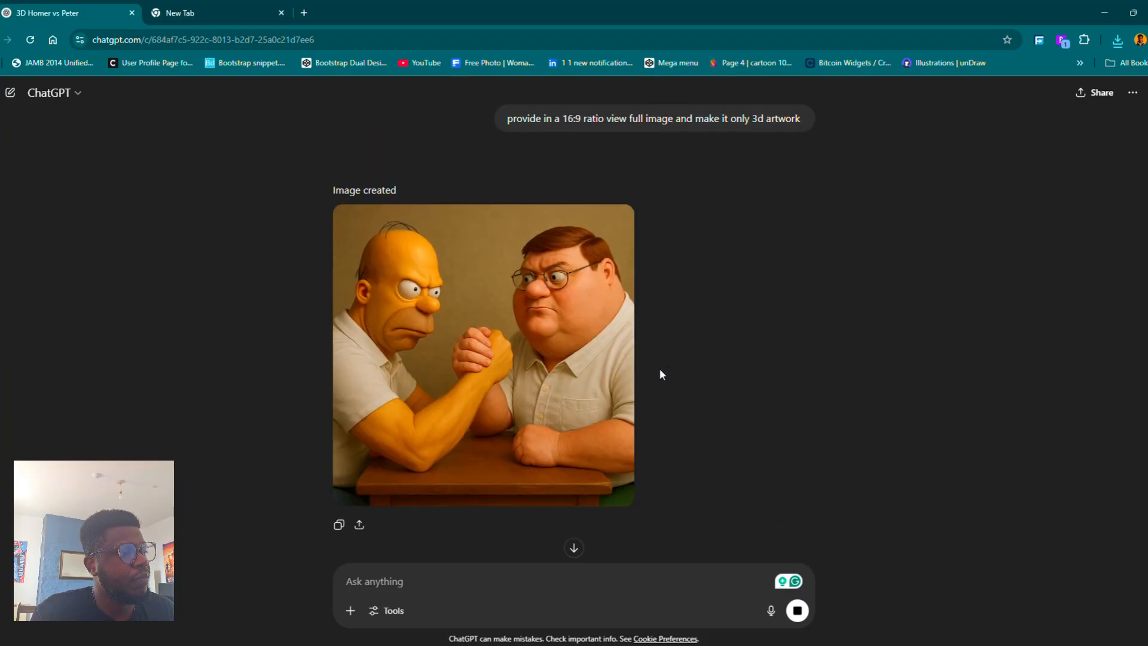
pyautogui.scroll(-8, 645, 379)
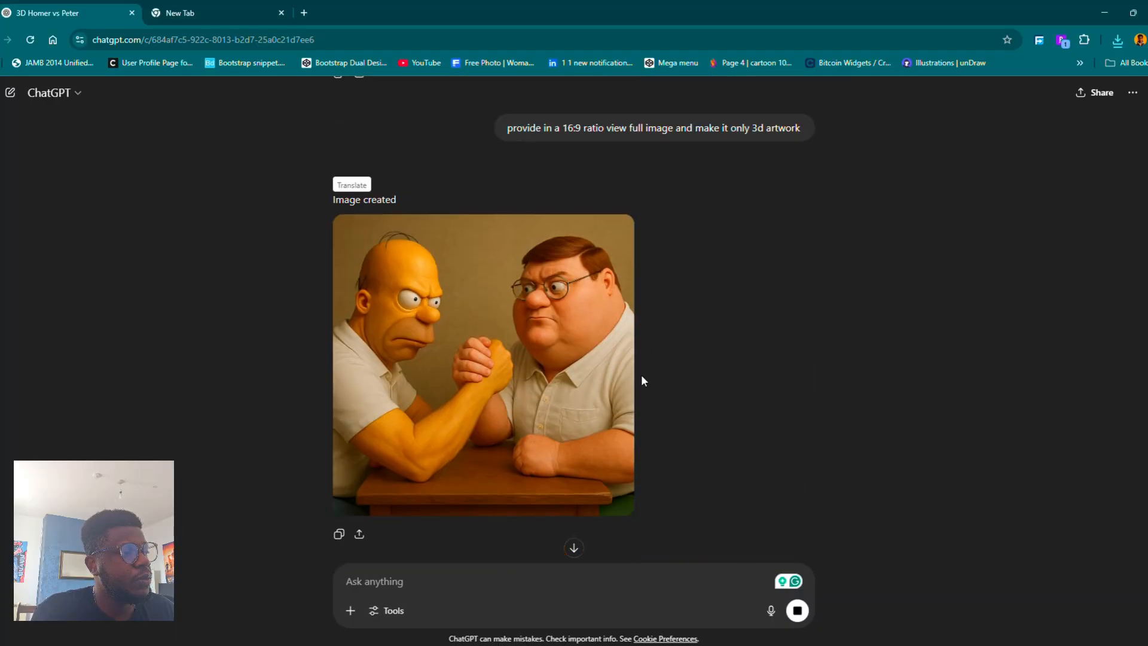
pyautogui.scroll(5, 598, 377)
pyautogui.scroll(3, 597, 377)
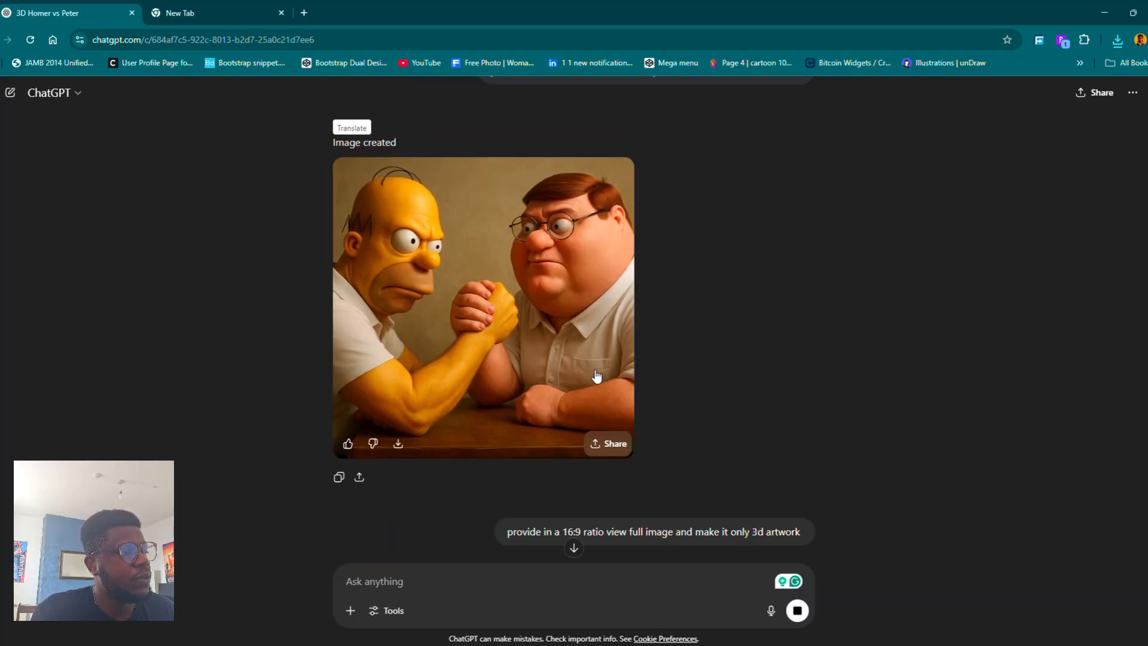
pyautogui.scroll(-5, 536, 356)
pyautogui.scroll(-5, 644, 381)
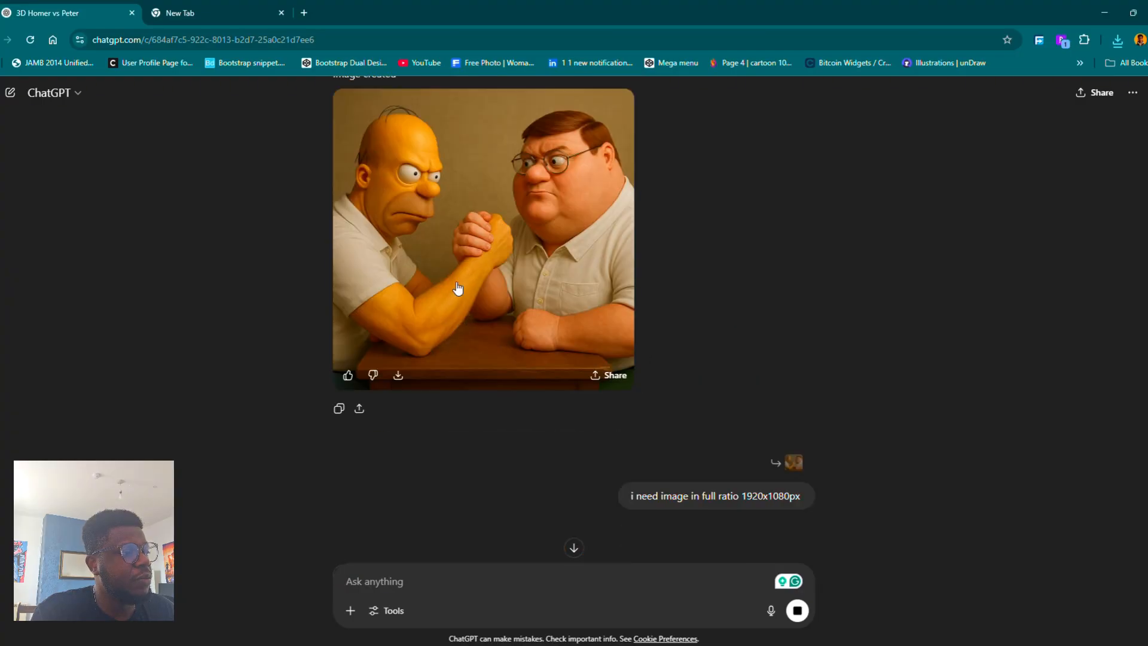
pyautogui.click(540, 306)
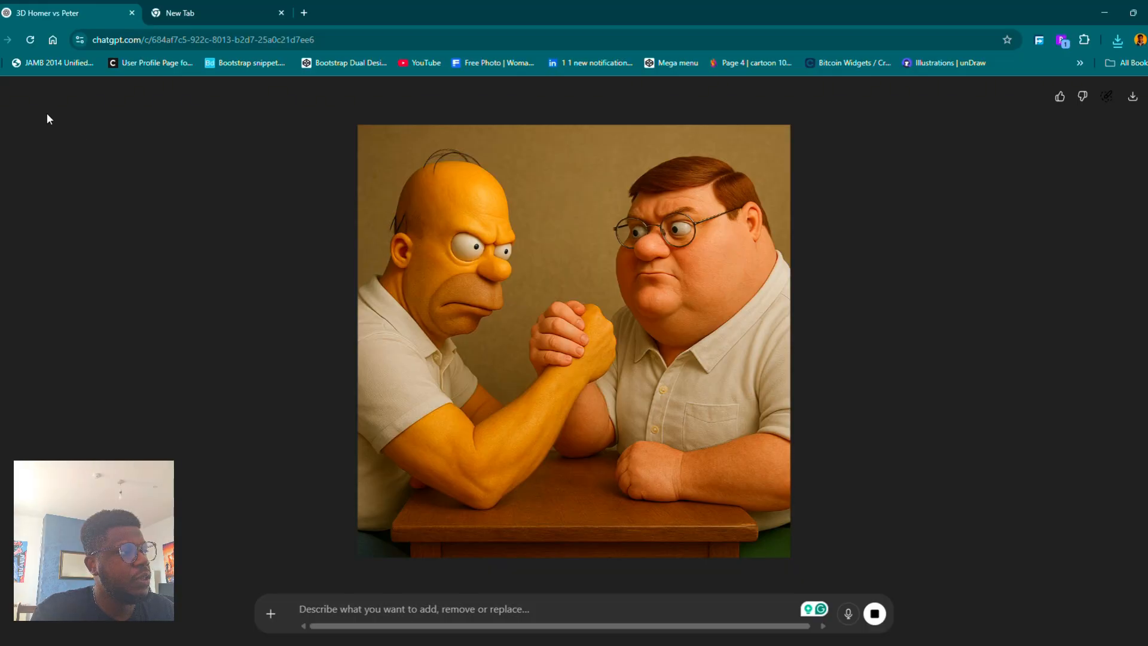
pyautogui.click(3, 97)
pyautogui.scroll(-7, 376, 304)
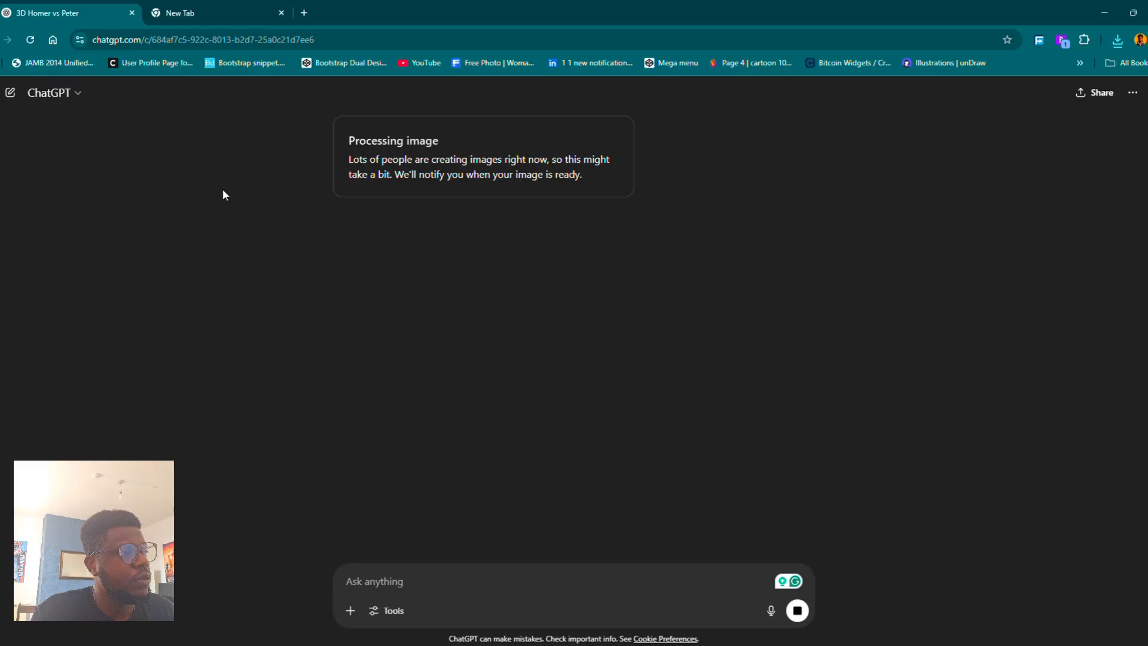
pyautogui.click(37, 40)
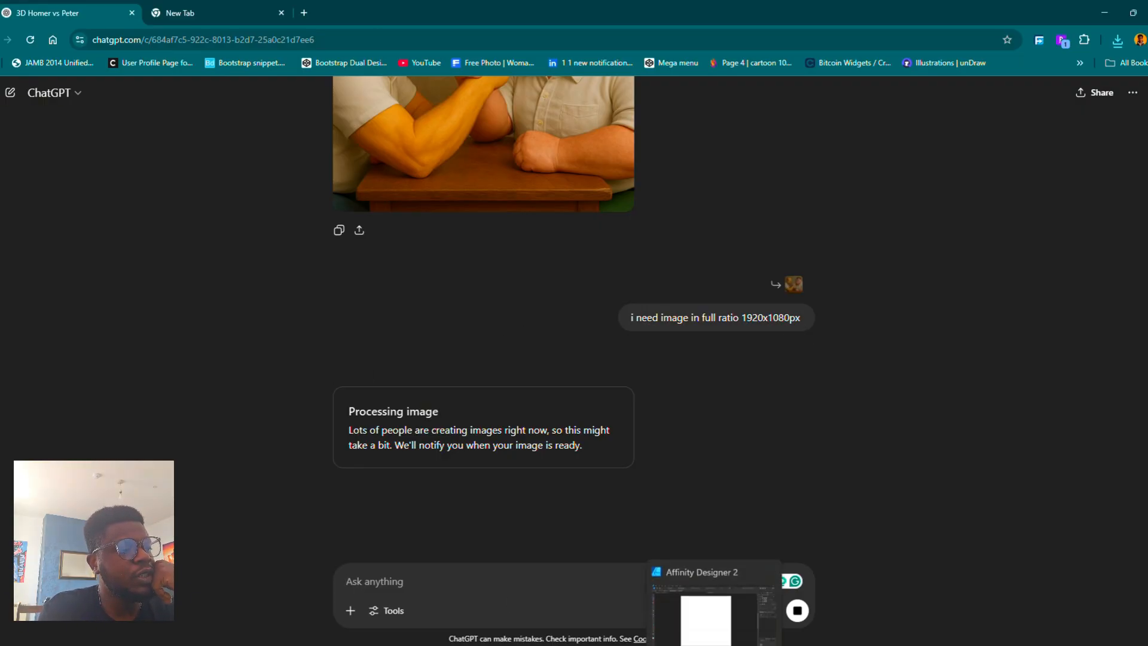
# Step: Switch to Affinity Designer and place the downloaded ChatGPT image at default size, roughly centred on the blank square page
pyautogui.click(713, 641)
pyautogui.click(13, 12)
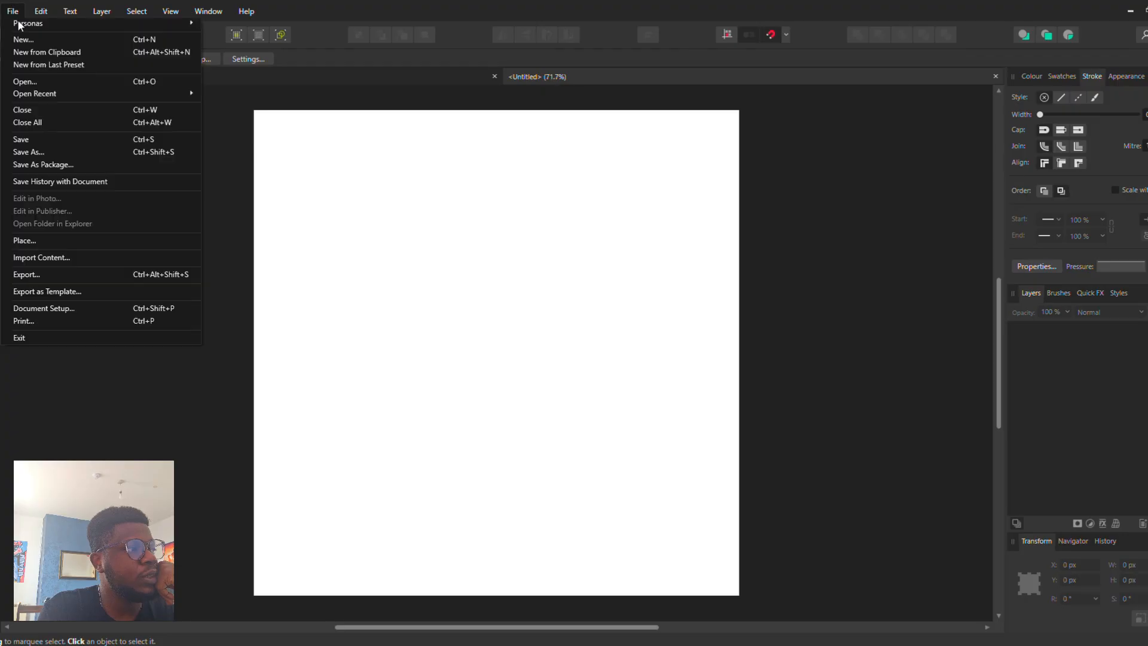
pyautogui.click(75, 240)
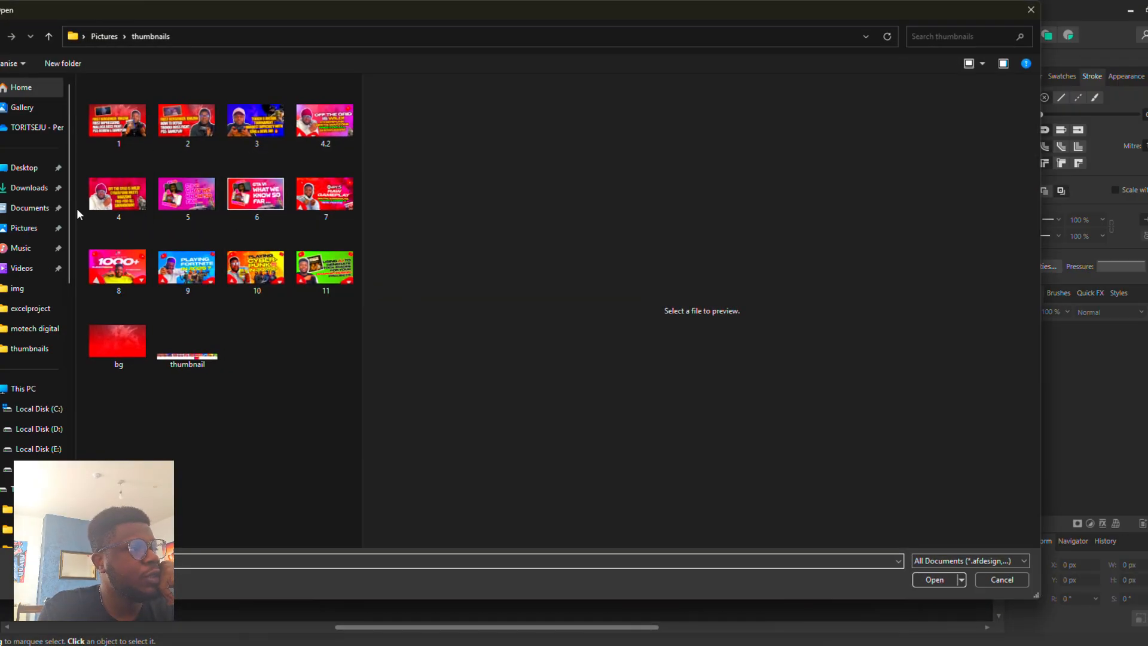
pyautogui.click(33, 192)
pyautogui.doubleClick(152, 156)
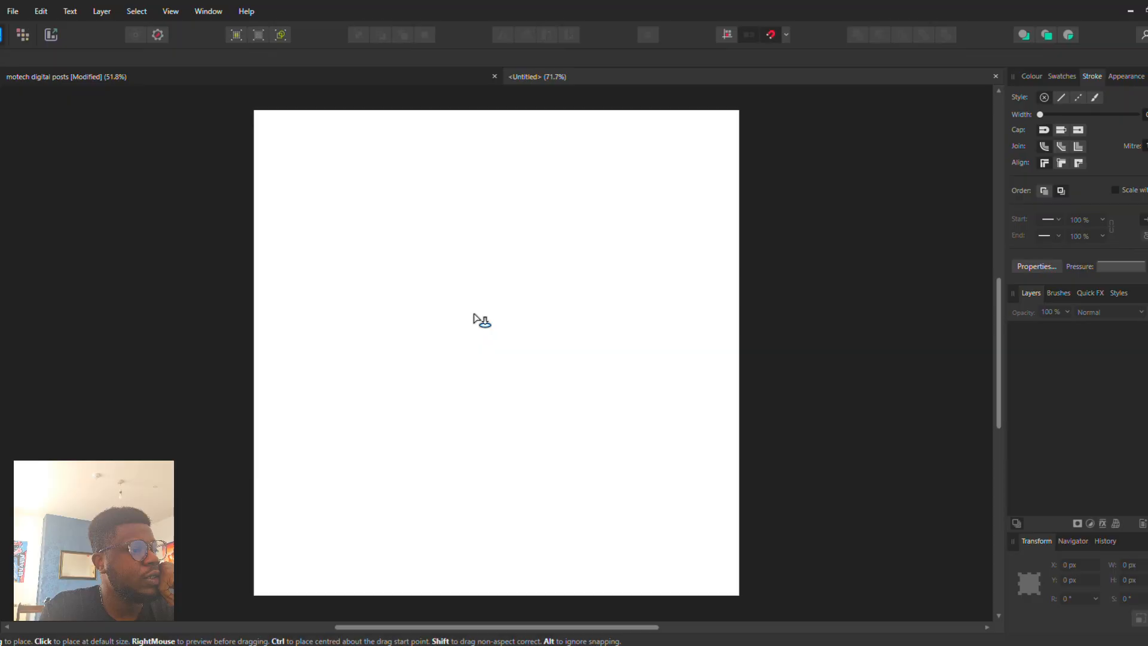
pyautogui.click(475, 319)
pyautogui.moveTo(476, 318); pyautogui.dragTo(496, 365)
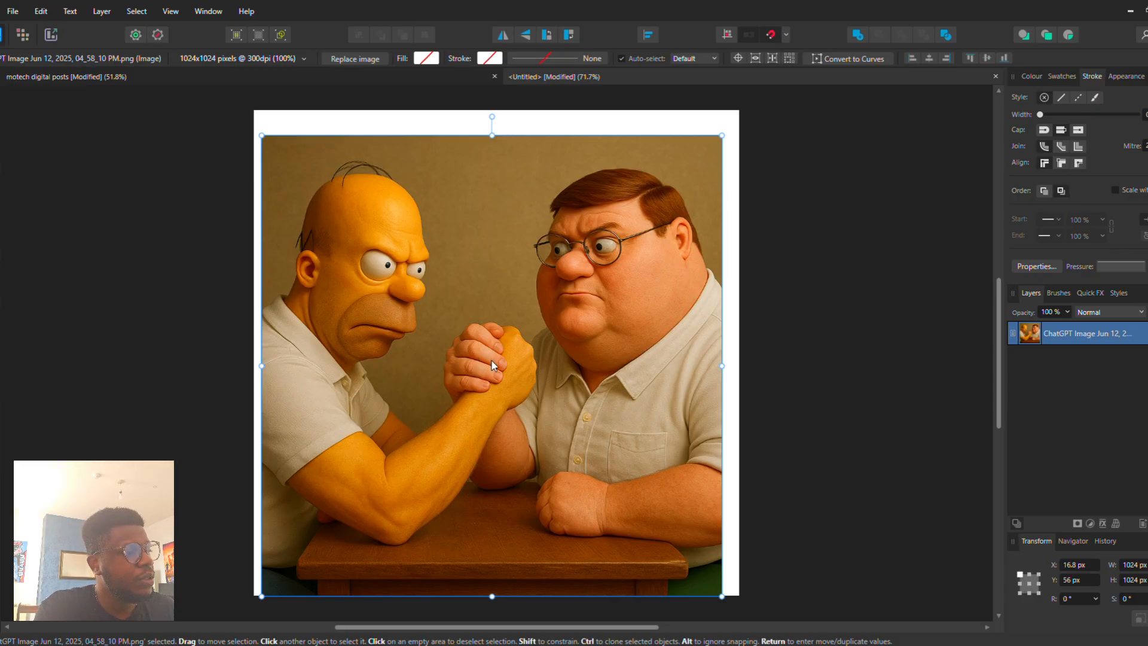
pyautogui.moveTo(611, 268); pyautogui.dragTo(610, 282)
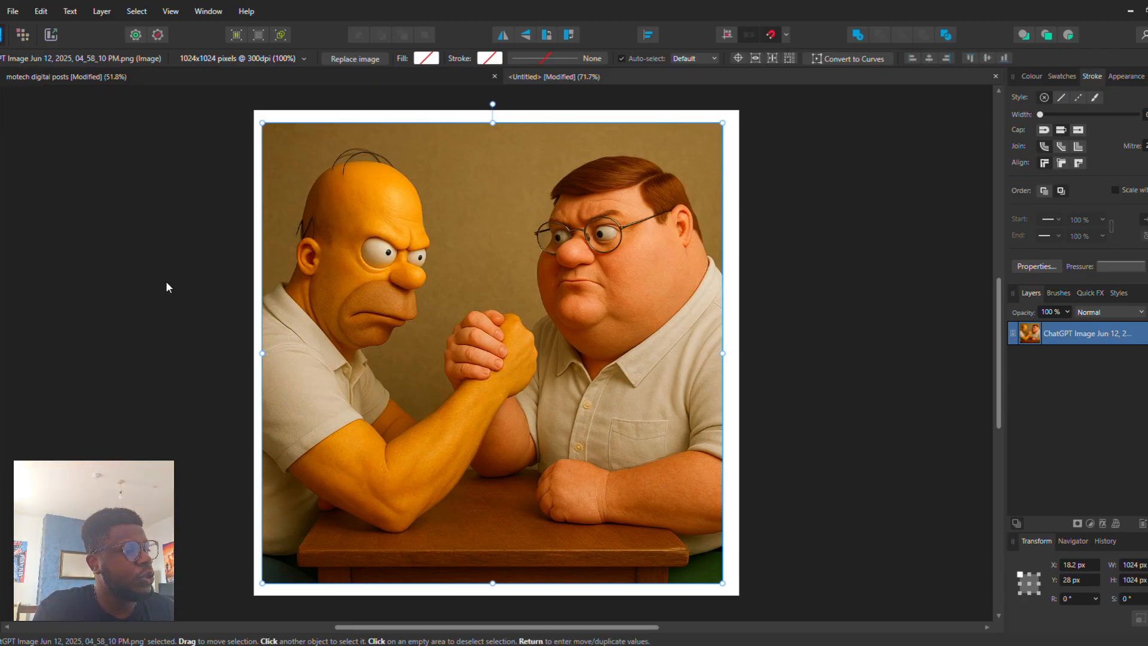
# Step: Select both arm-wrestling characters and the table with the Selection Brush in the Pixel Persona, leaving out the brown background
pyautogui.click(23, 35)
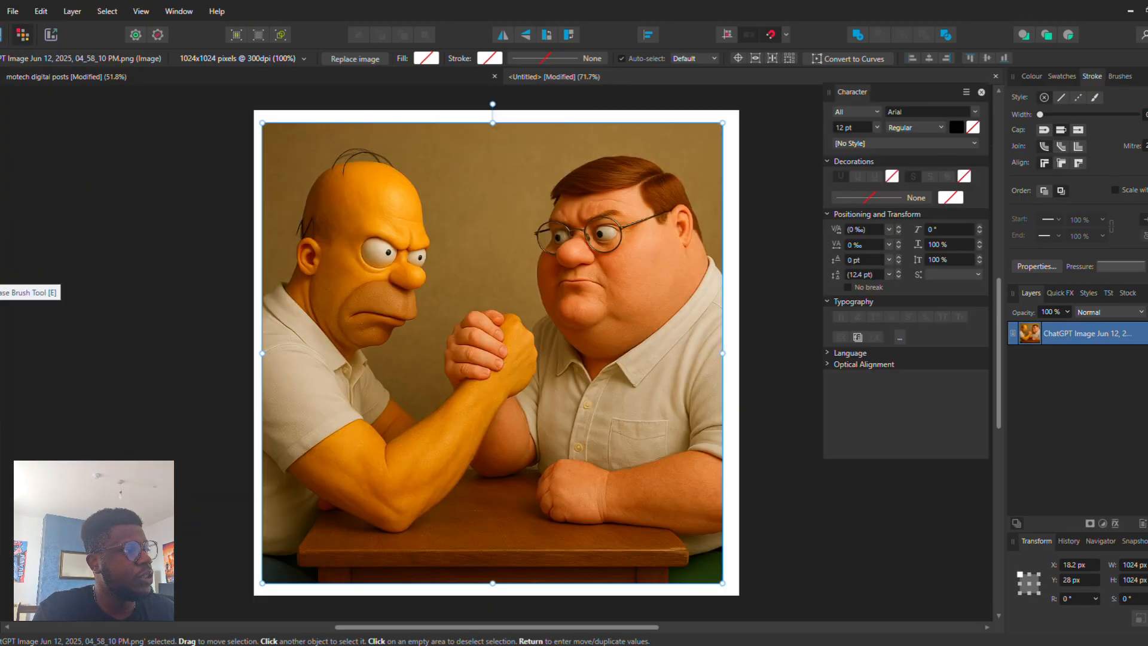
pyautogui.click(1, 274)
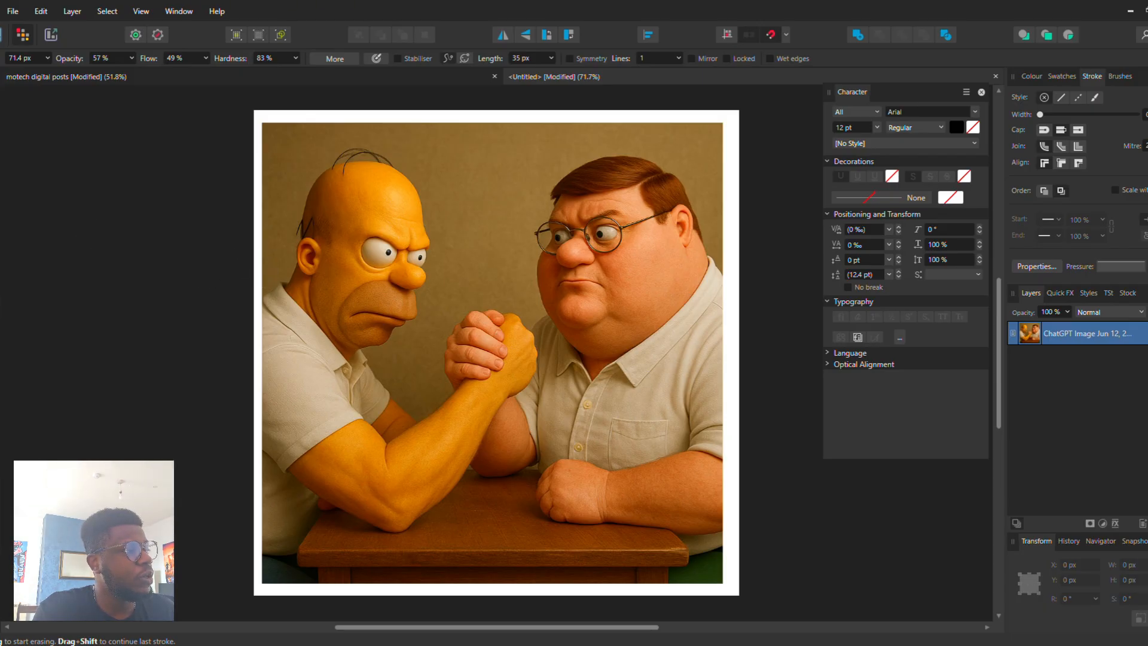
pyautogui.press('w')
pyautogui.moveTo(284, 256)
pyautogui.mouseDown()
pyautogui.moveTo(350, 263)
pyautogui.moveTo(352, 275)
pyautogui.moveTo(360, 185)
pyautogui.mouseUp()
pyautogui.moveTo(353, 137)
pyautogui.mouseDown()
pyautogui.moveTo(323, 128)
pyautogui.moveTo(269, 163)
pyautogui.moveTo(279, 239)
pyautogui.mouseUp()
pyautogui.moveTo(317, 308)
pyautogui.mouseDown()
pyautogui.moveTo(282, 388)
pyautogui.moveTo(292, 439)
pyautogui.moveTo(332, 474)
pyautogui.moveTo(413, 475)
pyautogui.moveTo(431, 488)
pyautogui.moveTo(313, 515)
pyautogui.moveTo(544, 510)
pyautogui.moveTo(664, 523)
pyautogui.moveTo(584, 541)
pyautogui.moveTo(441, 535)
pyautogui.moveTo(690, 562)
pyautogui.moveTo(656, 412)
pyautogui.moveTo(616, 307)
pyautogui.moveTo(557, 377)
pyautogui.moveTo(486, 387)
pyautogui.moveTo(485, 353)
pyautogui.moveTo(467, 363)
pyautogui.moveTo(490, 407)
pyautogui.moveTo(466, 426)
pyautogui.mouseUp()
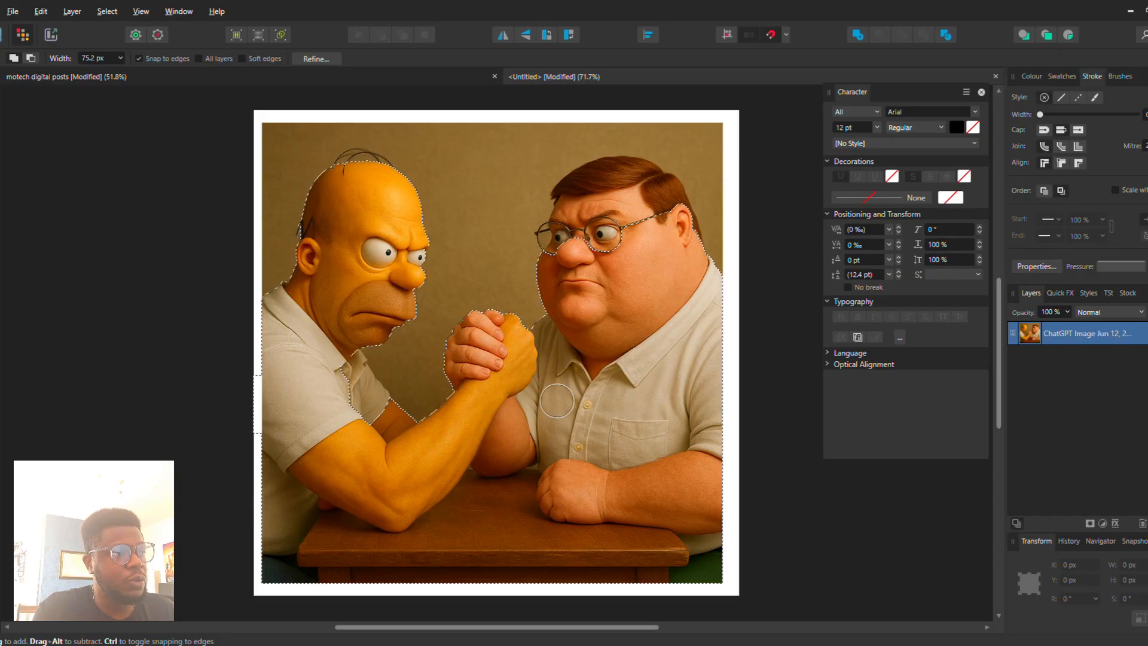
pyautogui.moveTo(615, 271)
pyautogui.mouseDown()
pyautogui.moveTo(622, 200)
pyautogui.moveTo(634, 197)
pyautogui.moveTo(571, 180)
pyautogui.moveTo(596, 233)
pyautogui.moveTo(572, 234)
pyautogui.mouseUp()
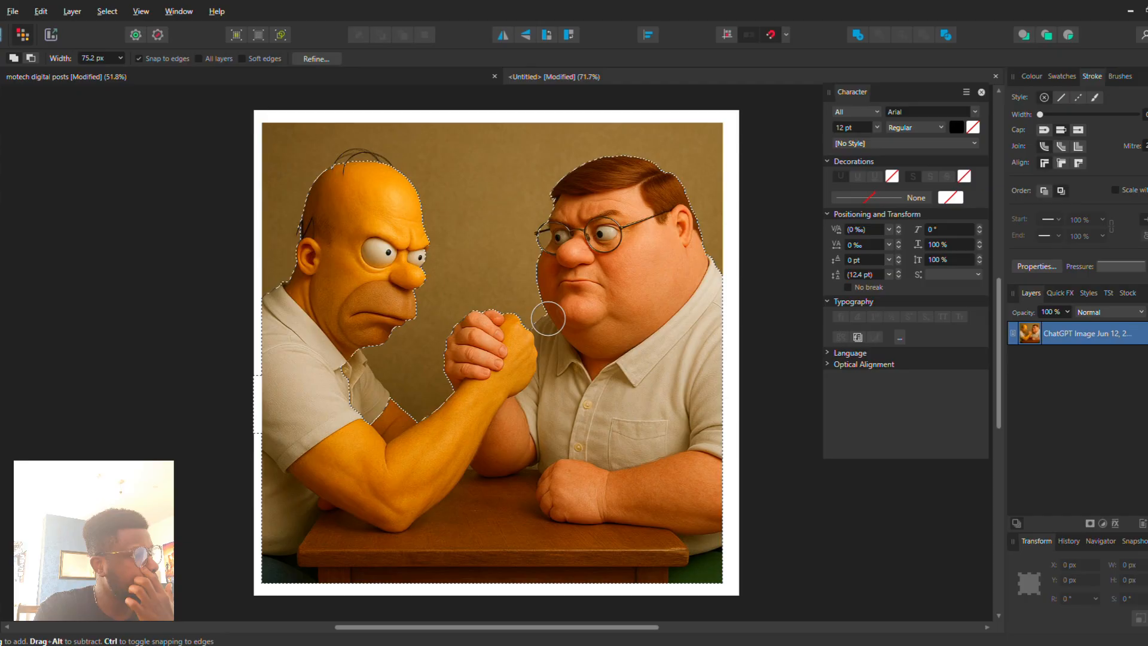
# Step: Add Homer's missing collar area to the selection, then refine the selection and output the cutout to a new layer
pyautogui.click(316, 59)
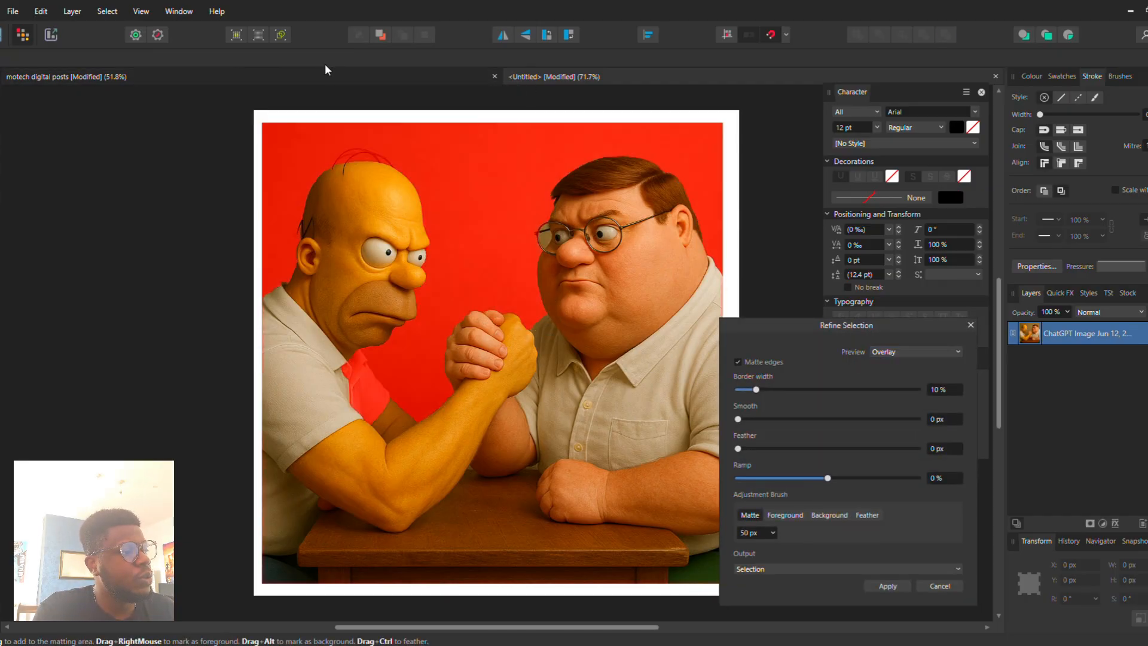
pyautogui.click(938, 586)
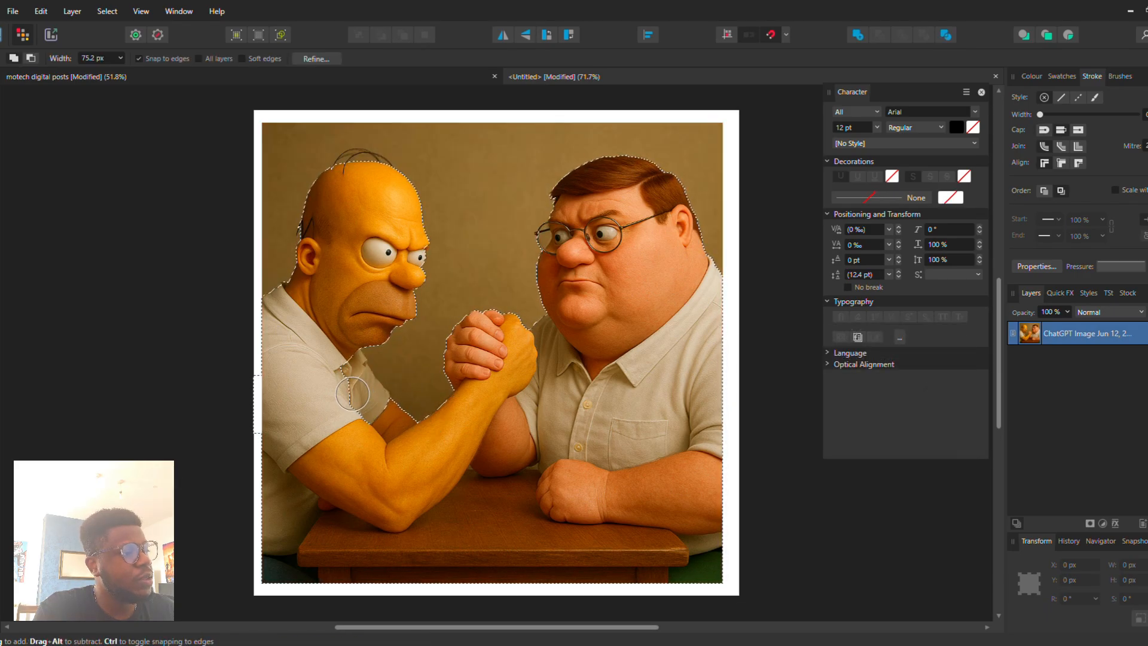
pyautogui.click(301, 57)
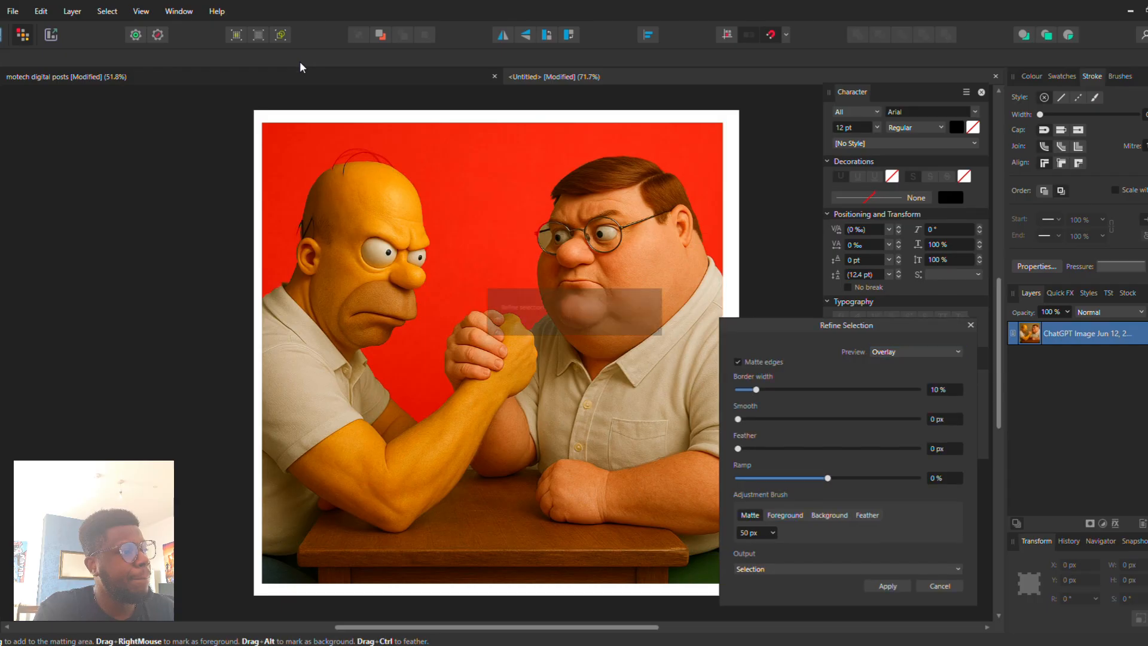
pyautogui.click(804, 567)
pyautogui.click(798, 612)
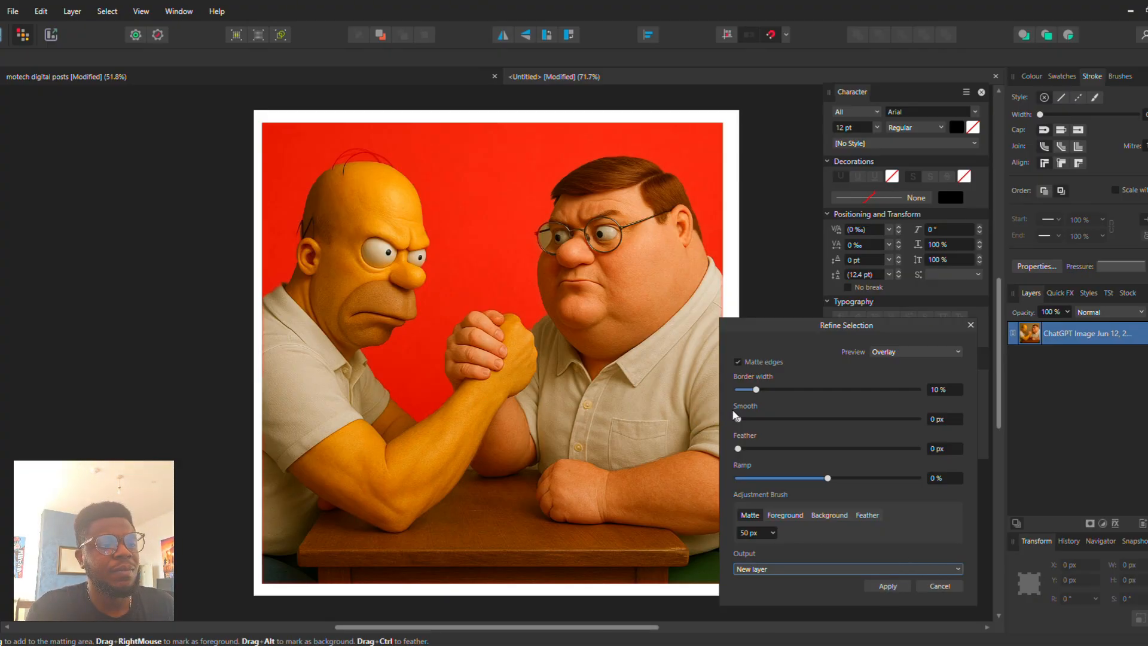
pyautogui.click(886, 586)
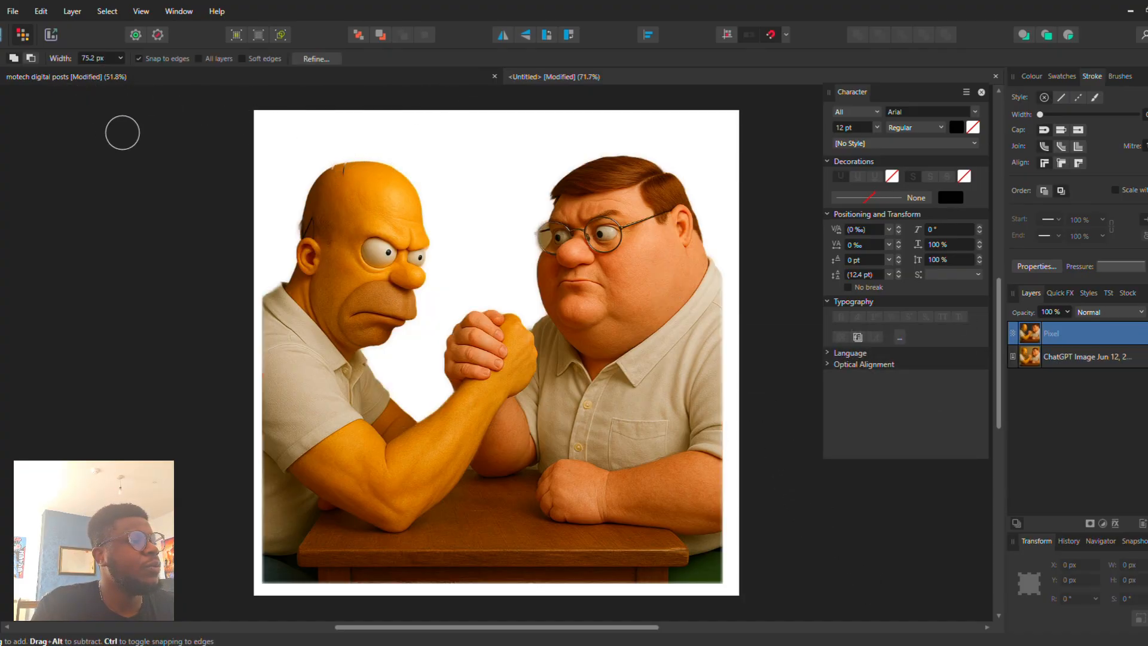
# Step: Move the cutout characters lower on the page and scale them to about 1139 × 1067 px, wider than the page
pyautogui.press('v')
pyautogui.moveTo(435, 299); pyautogui.dragTo(441, 312)
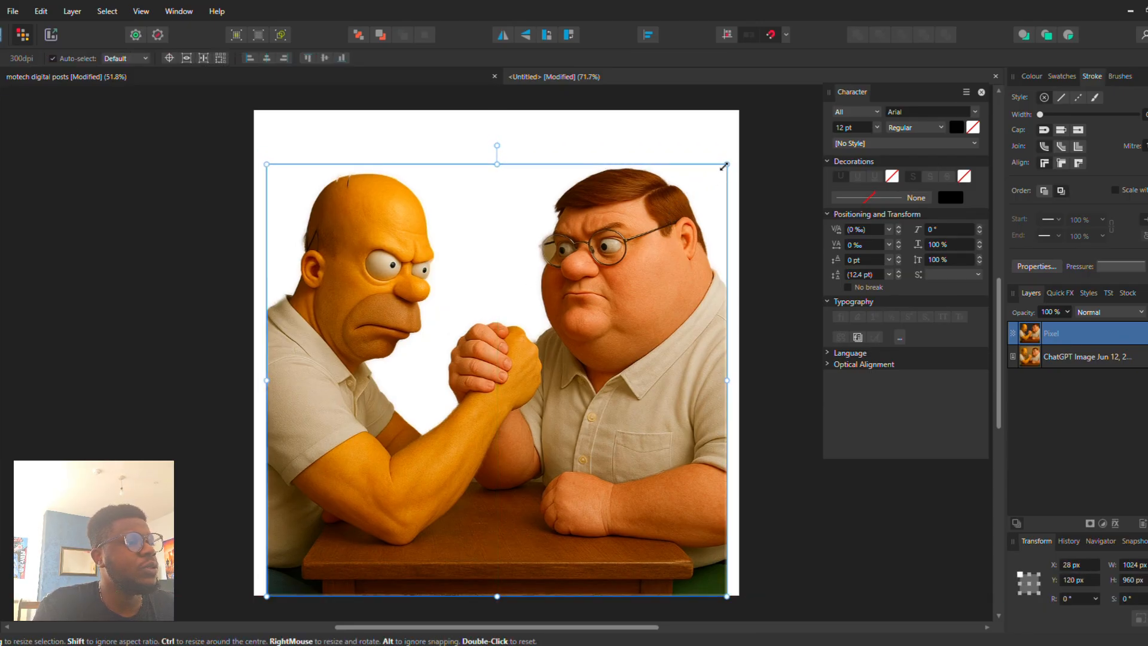
pyautogui.moveTo(724, 165); pyautogui.dragTo(681, 233)
pyautogui.moveTo(622, 326)
pyautogui.mouseDown()
pyautogui.moveTo(626, 341)
pyautogui.moveTo(624, 330)
pyautogui.mouseUp()
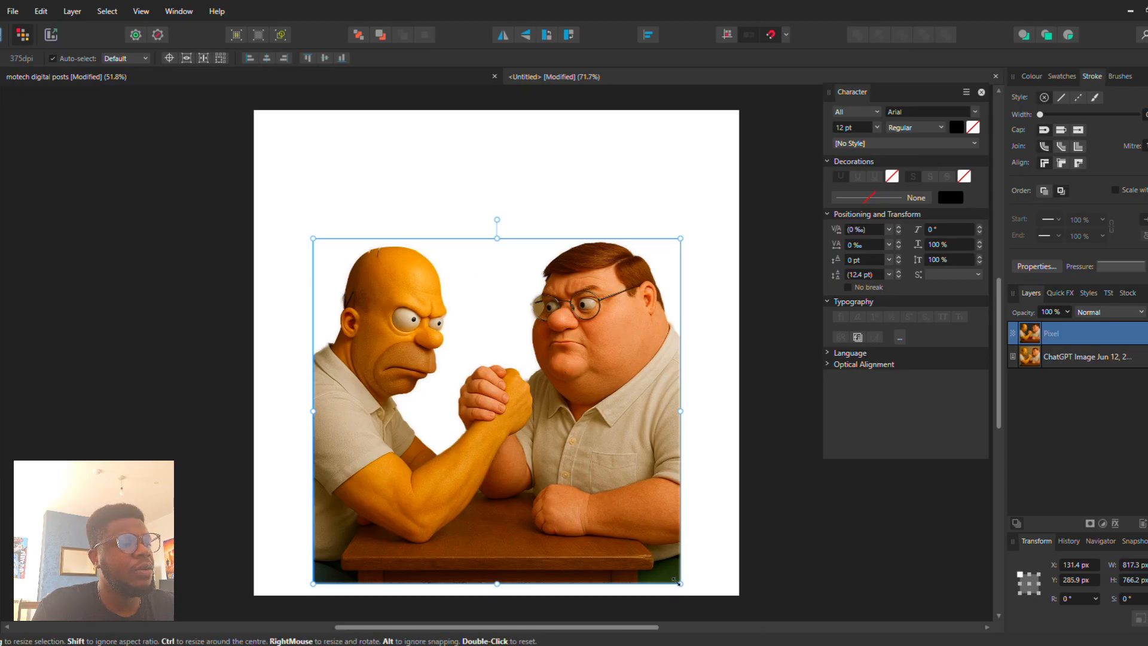
pyautogui.moveTo(680, 581); pyautogui.dragTo(707, 582)
pyautogui.moveTo(773, 598); pyautogui.dragTo(784, 611)
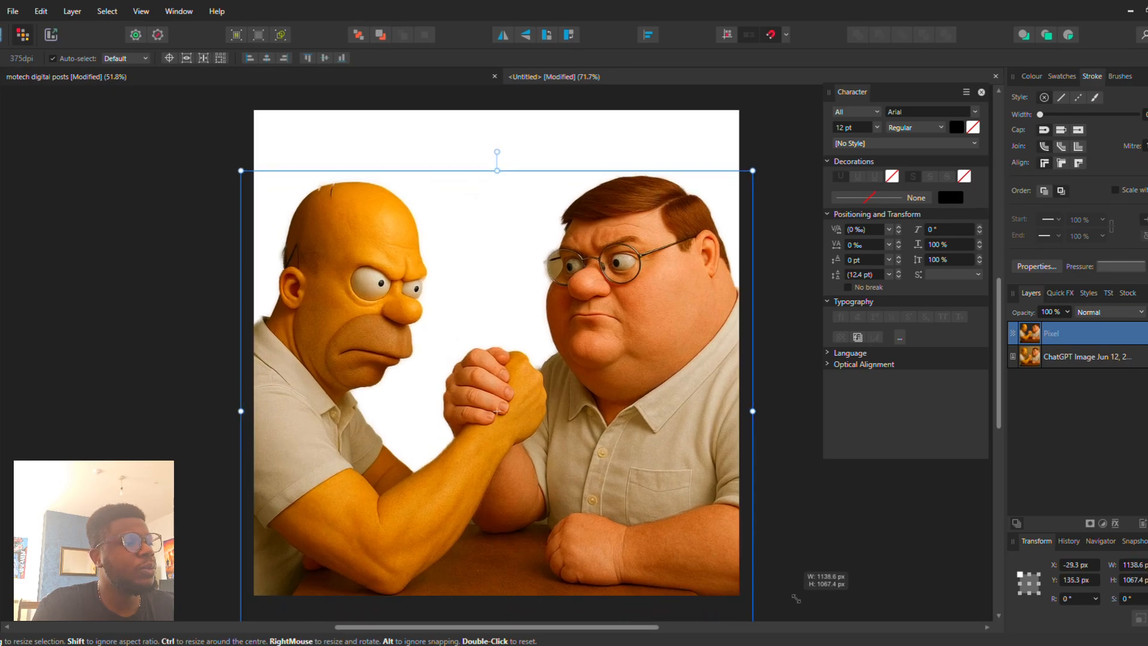
# Step: Lower the cutout and centre it horizontally, at about X -29 px and Y 274 px, with its lower part beyond the page
pyautogui.moveTo(670, 404); pyautogui.dragTo(674, 454)
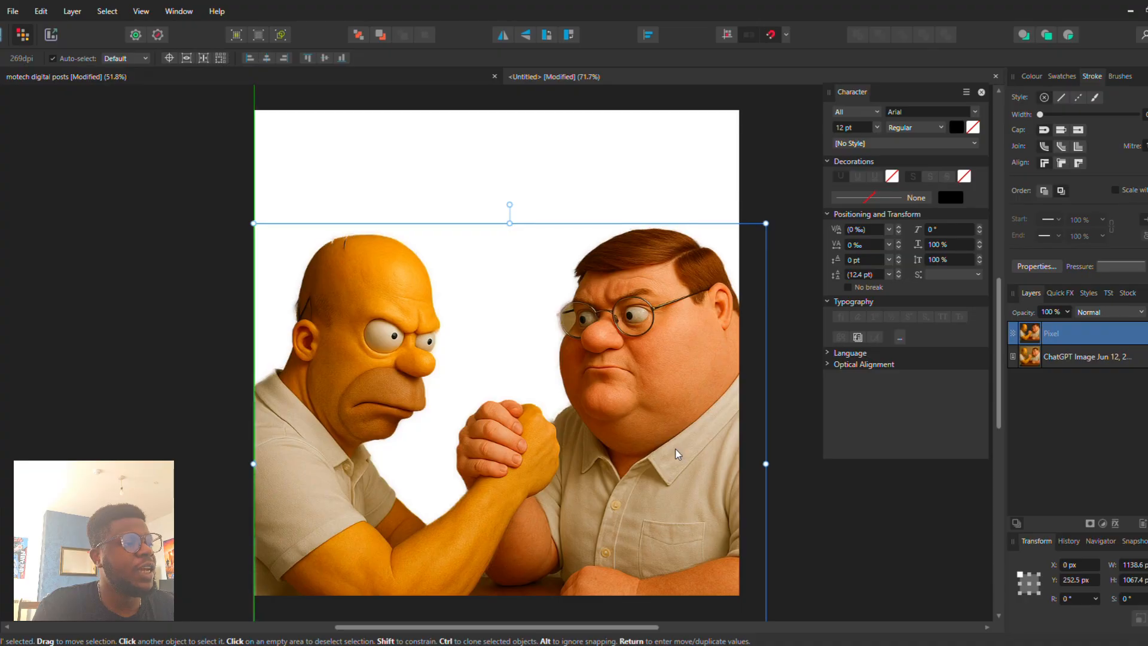
pyautogui.scroll(-2, 672, 395)
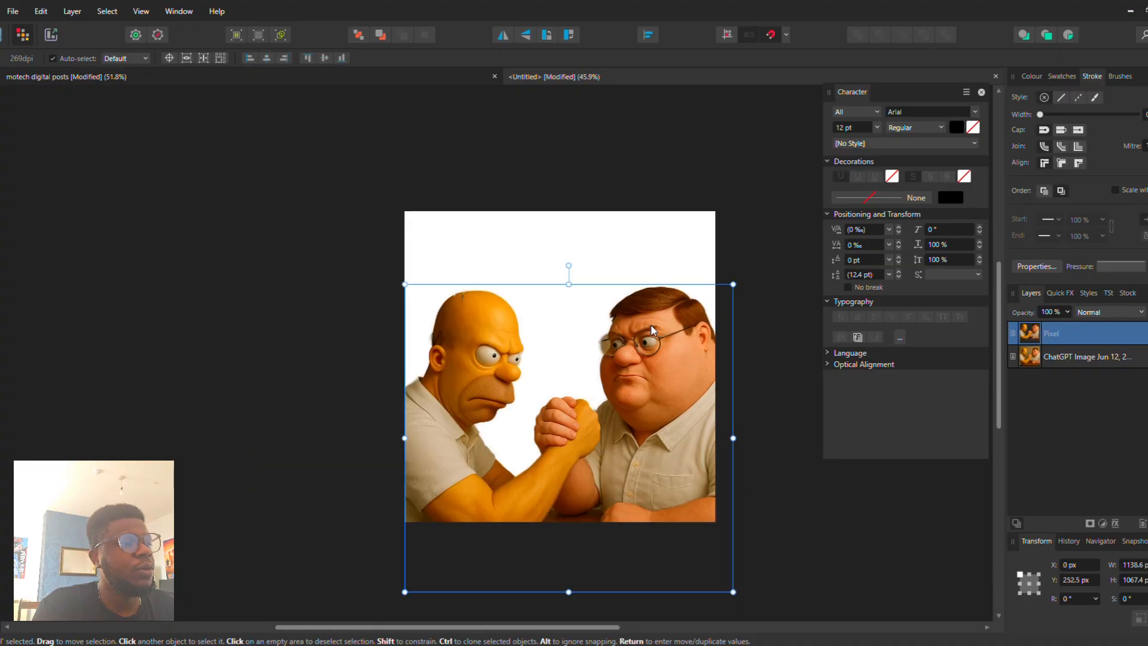
pyautogui.moveTo(652, 329); pyautogui.dragTo(651, 332)
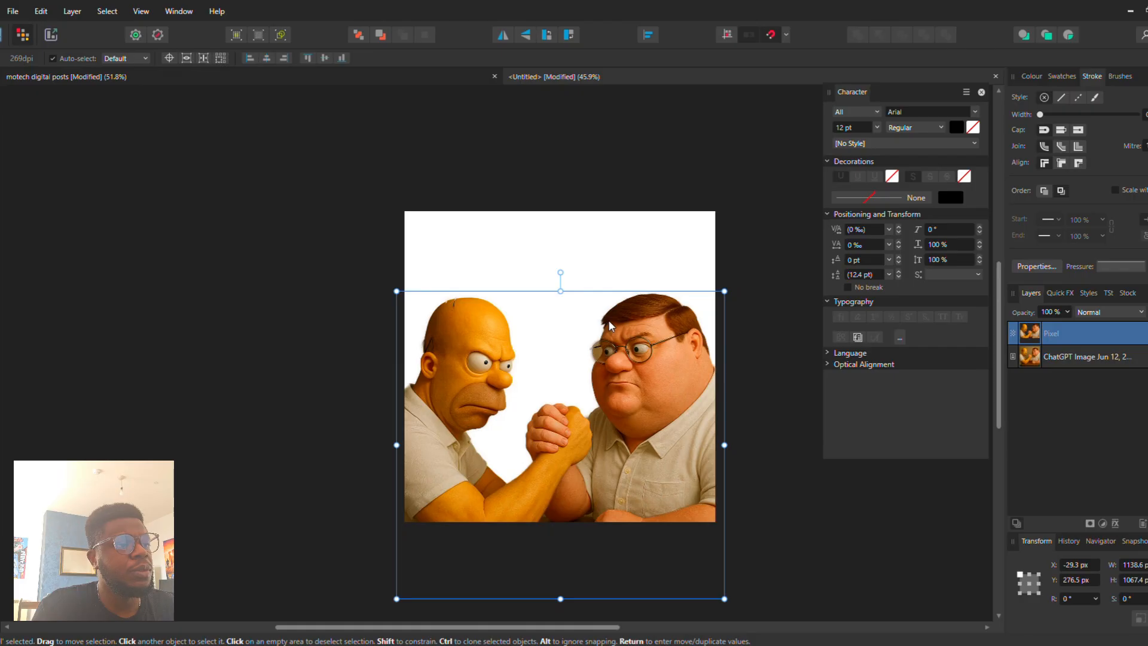
pyautogui.moveTo(617, 325); pyautogui.dragTo(601, 325)
pyautogui.click(333, 267)
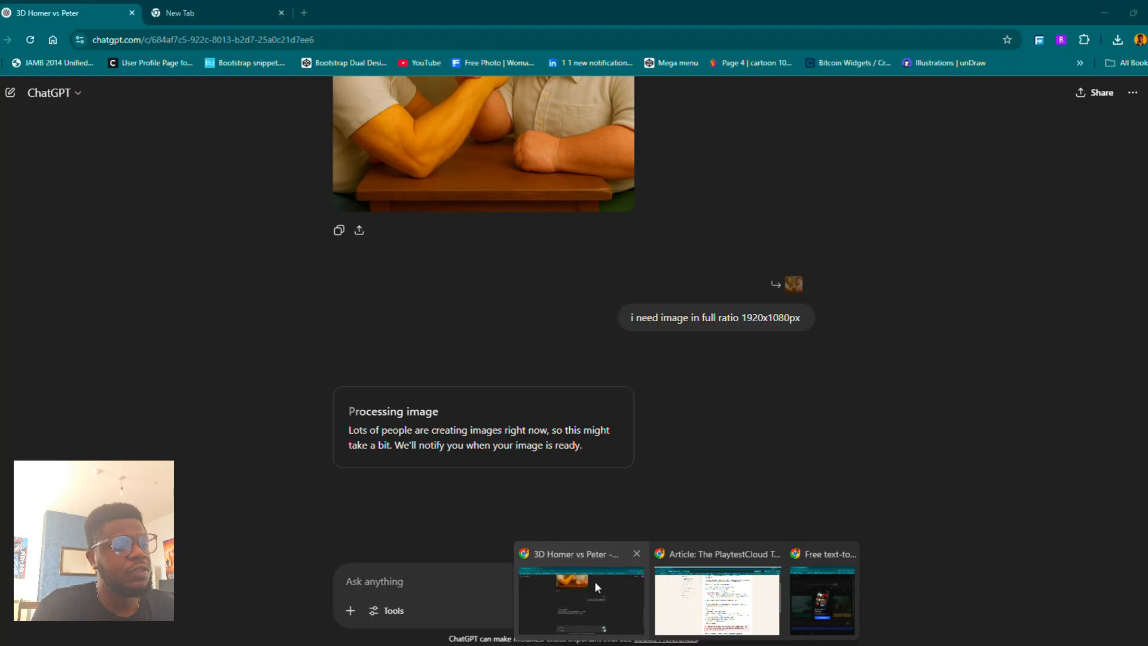
# Step: Switch to ChatGPT, enlarge and download the new widescreen arm-wrestling image, and return to Affinity Designer
pyautogui.click(594, 581)
pyautogui.scroll(-2, 342, 238)
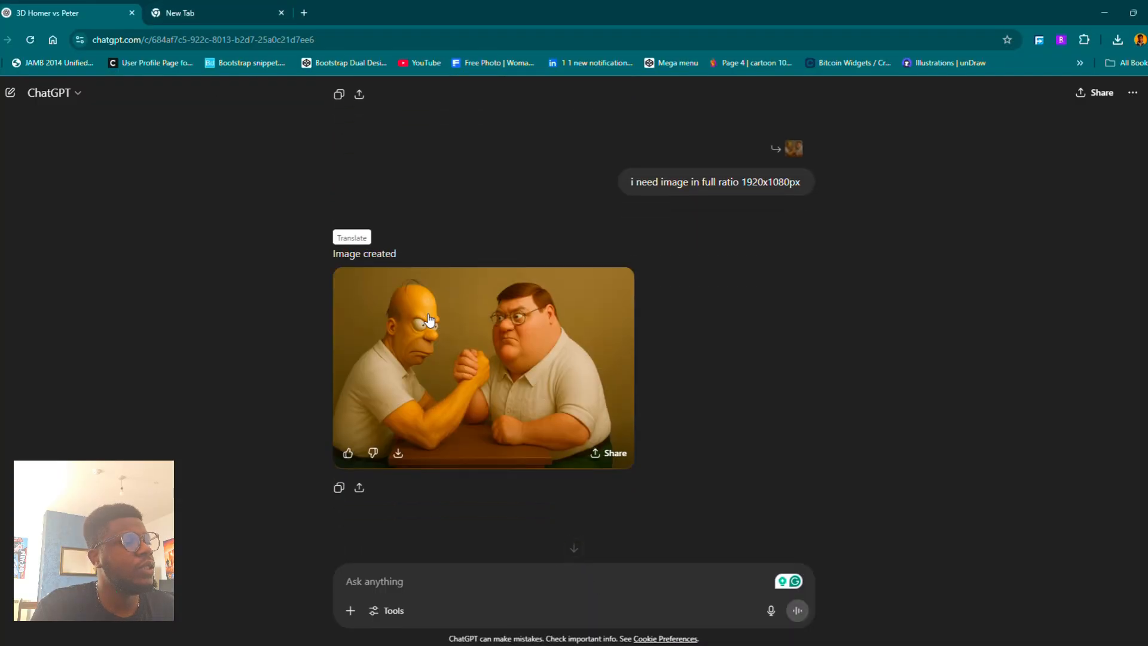
pyautogui.click(492, 350)
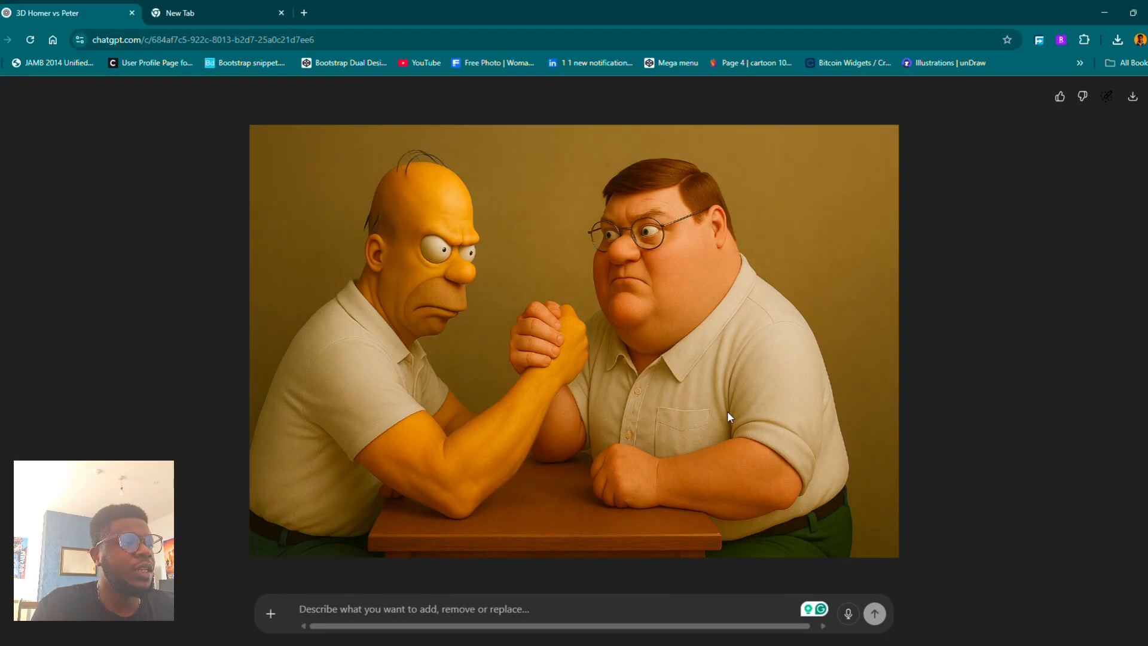
pyautogui.click(1140, 99)
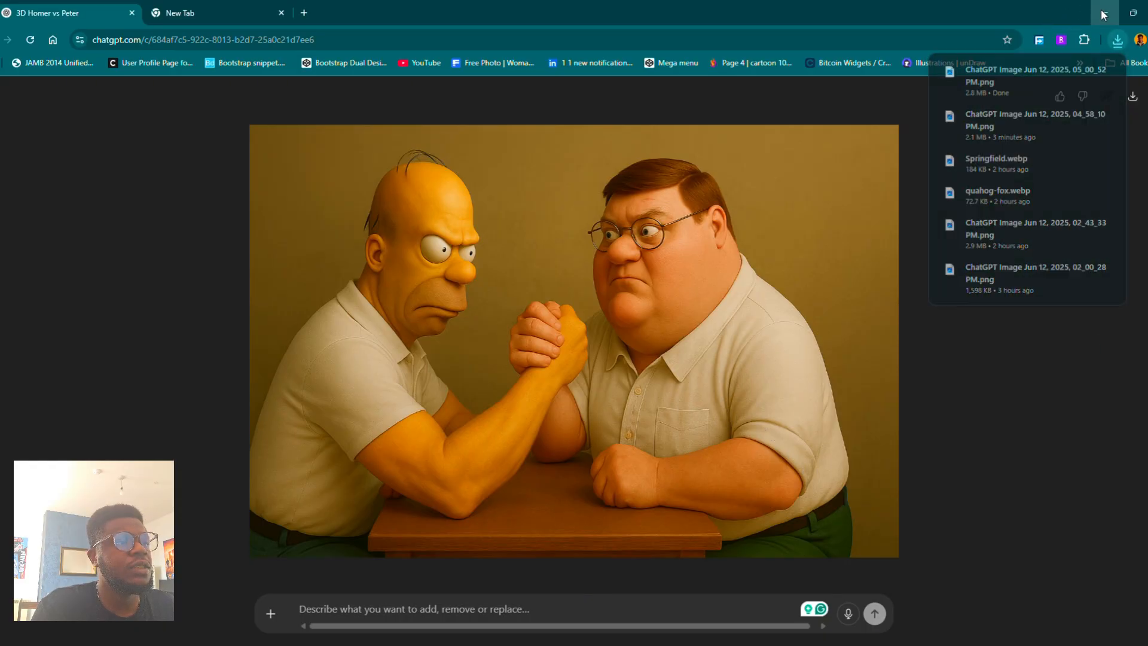
pyautogui.click(1103, 10)
pyautogui.click(611, 359)
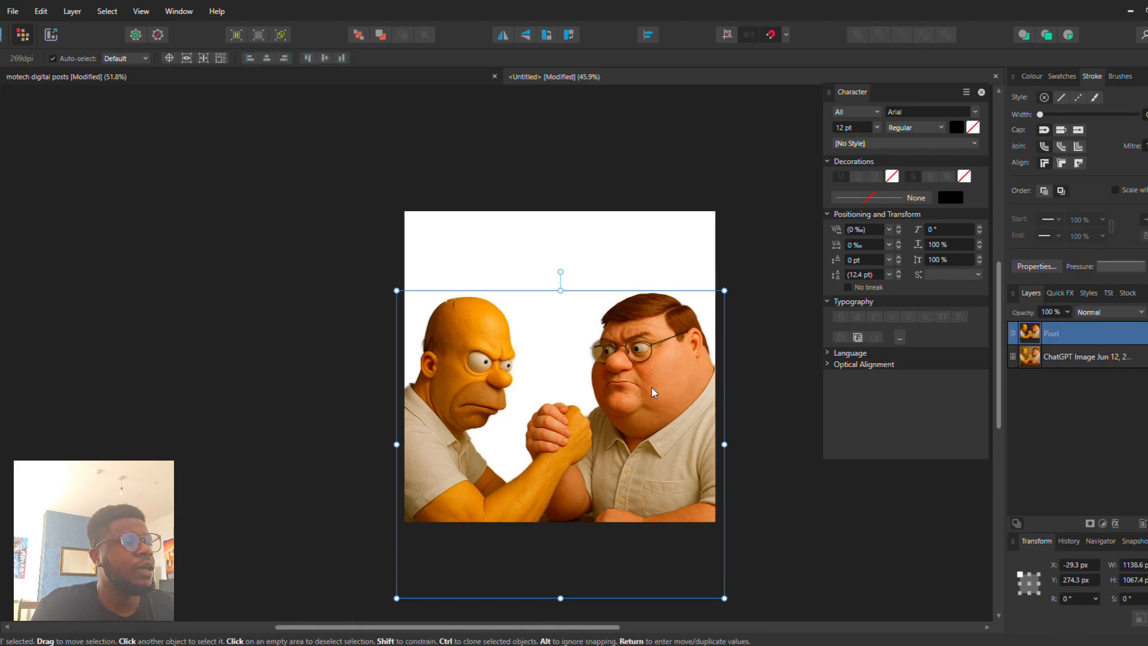
# Step: Delete the old character cutout and place the new widescreen arm-wrestling image from Downloads onto the page
pyautogui.press('Delete')
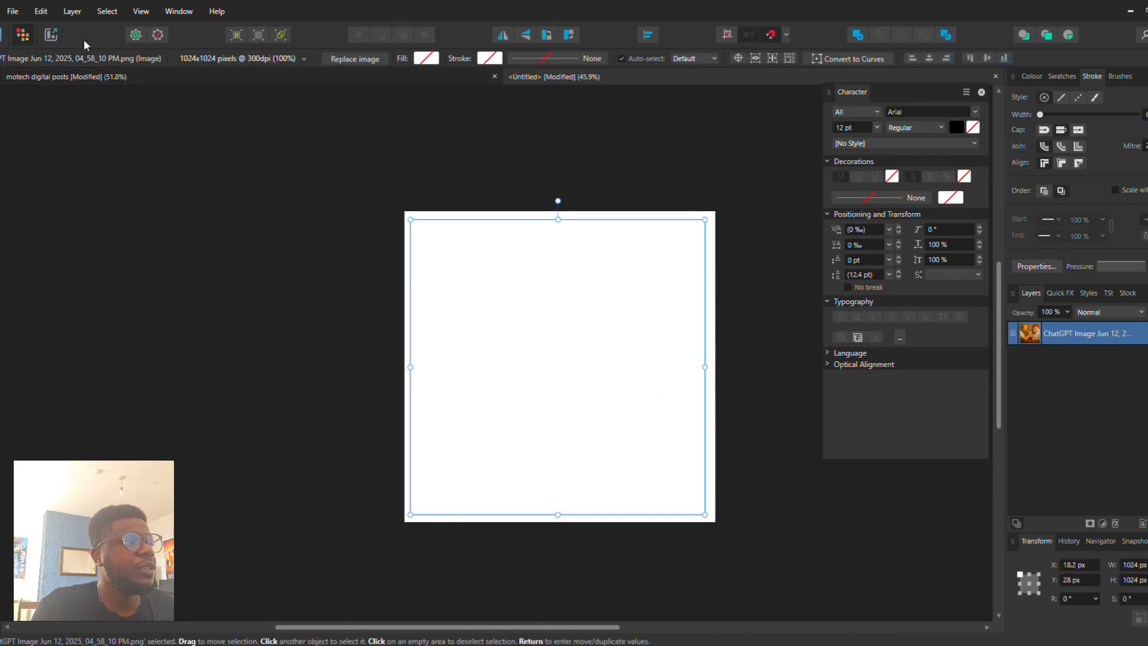
pyautogui.click(11, 10)
pyautogui.click(87, 202)
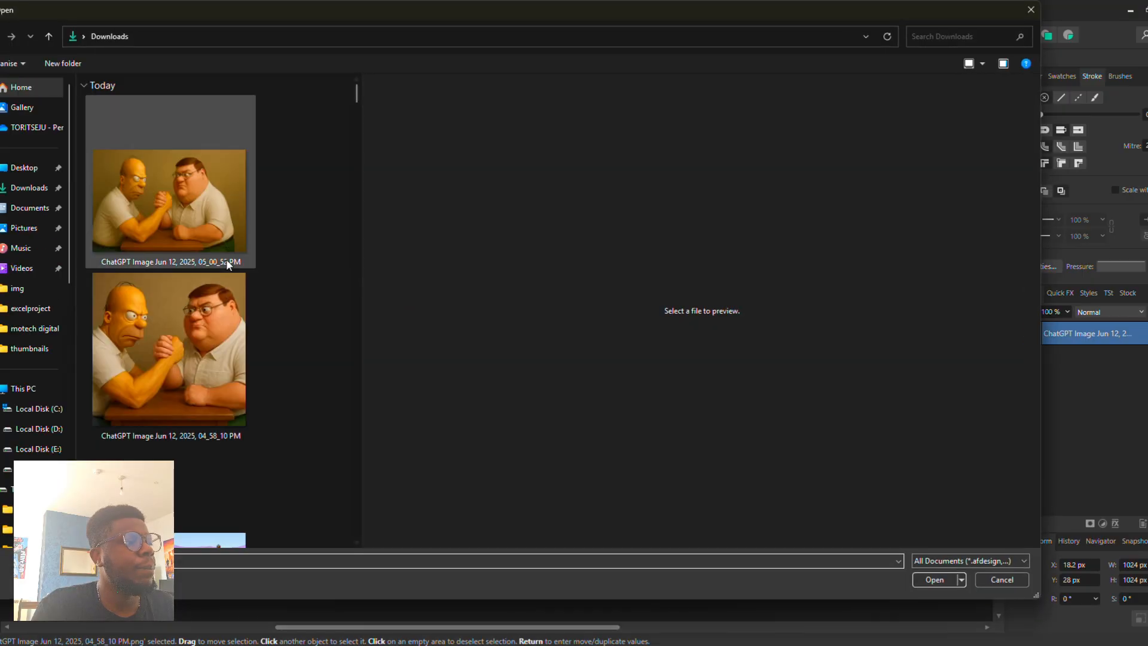
pyautogui.click(138, 224)
pyautogui.doubleClick(134, 209)
pyautogui.click(521, 395)
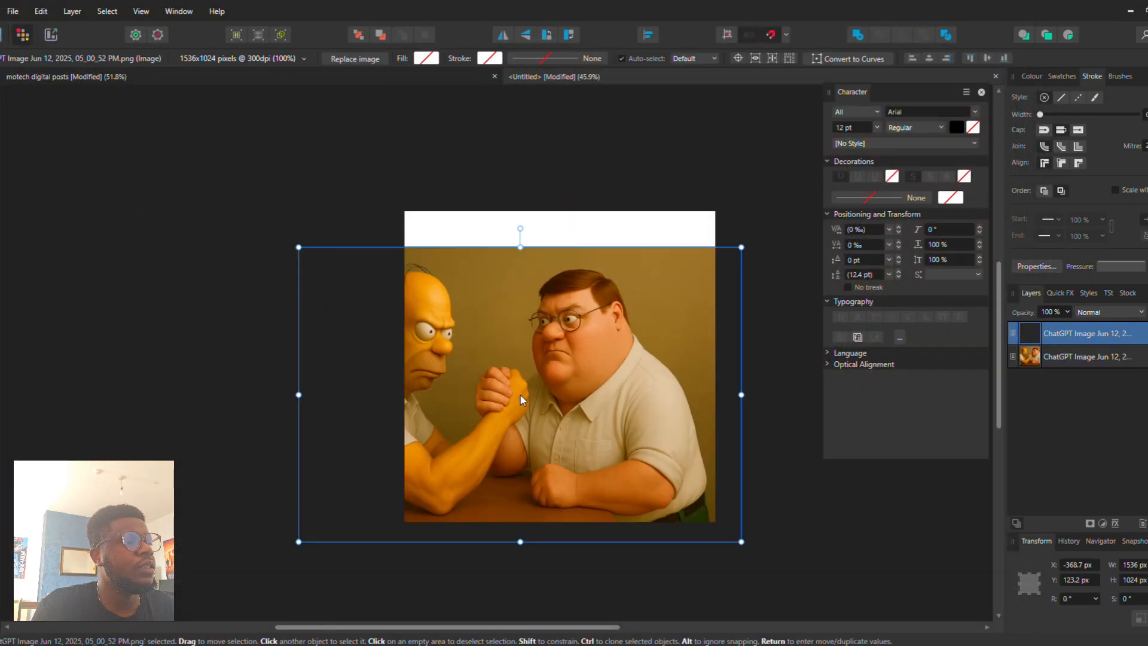
# Step: Scale the placed image to about 1191 × 794 px and position it at X 0 px and about Y 286 px
pyautogui.moveTo(537, 396); pyautogui.dragTo(606, 400)
pyautogui.scroll(5, 606, 400)
pyautogui.scroll(-2, 619, 332)
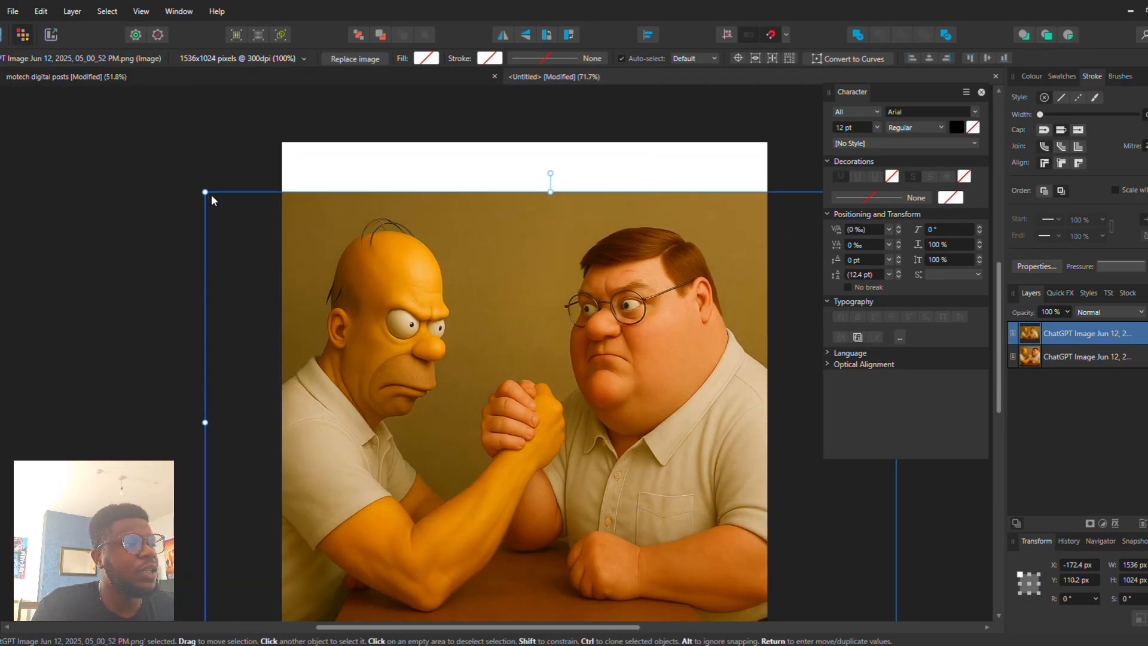
pyautogui.moveTo(210, 195); pyautogui.dragTo(286, 245)
pyautogui.moveTo(508, 295); pyautogui.dragTo(540, 338)
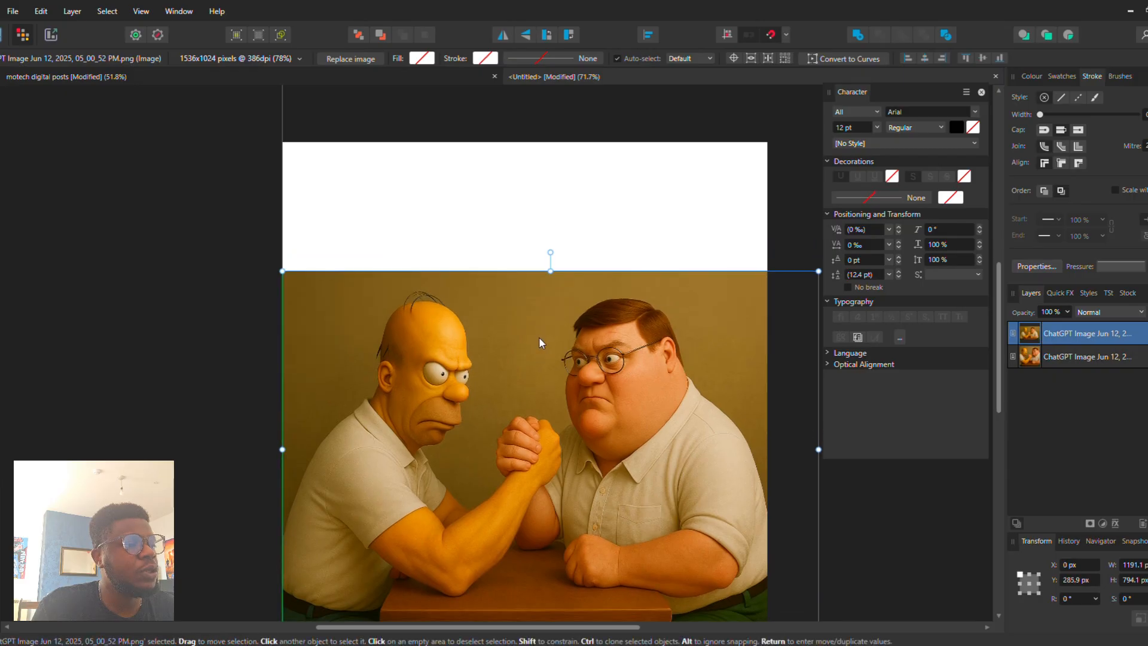
pyautogui.scroll(-2, 541, 338)
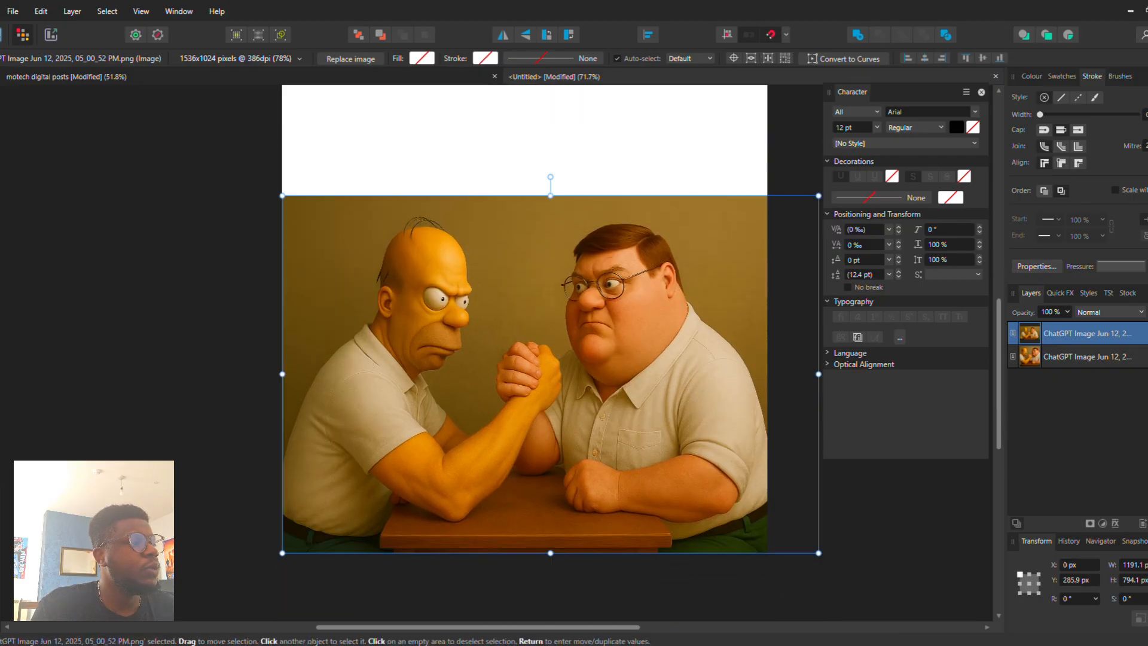
# Step: Select both characters and the table with the Selection Brush, leaving out the brown background
pyautogui.press('w')
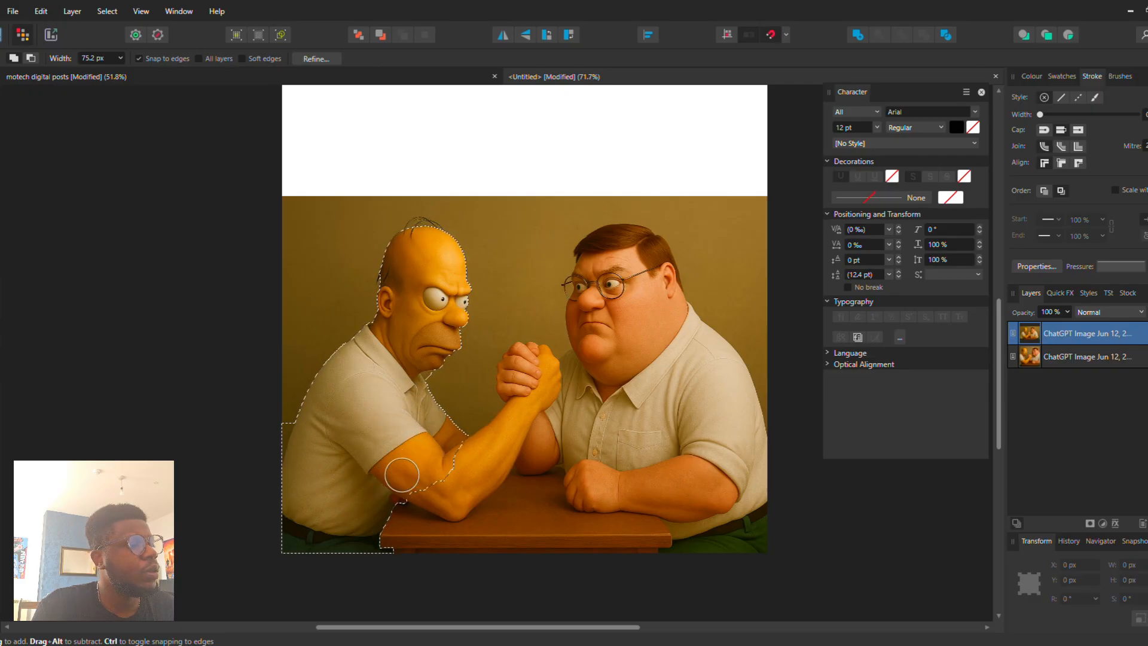
pyautogui.moveTo(546, 513)
pyautogui.mouseDown()
pyautogui.moveTo(652, 484)
pyautogui.moveTo(688, 511)
pyautogui.moveTo(463, 523)
pyautogui.moveTo(533, 508)
pyautogui.moveTo(614, 434)
pyautogui.moveTo(627, 386)
pyautogui.moveTo(723, 490)
pyautogui.moveTo(725, 439)
pyautogui.moveTo(706, 391)
pyautogui.moveTo(701, 454)
pyautogui.moveTo(633, 410)
pyautogui.moveTo(589, 402)
pyautogui.moveTo(543, 429)
pyautogui.moveTo(564, 413)
pyautogui.moveTo(526, 381)
pyautogui.moveTo(530, 368)
pyautogui.moveTo(562, 384)
pyautogui.moveTo(616, 361)
pyautogui.moveTo(619, 265)
pyautogui.moveTo(648, 278)
pyautogui.mouseUp()
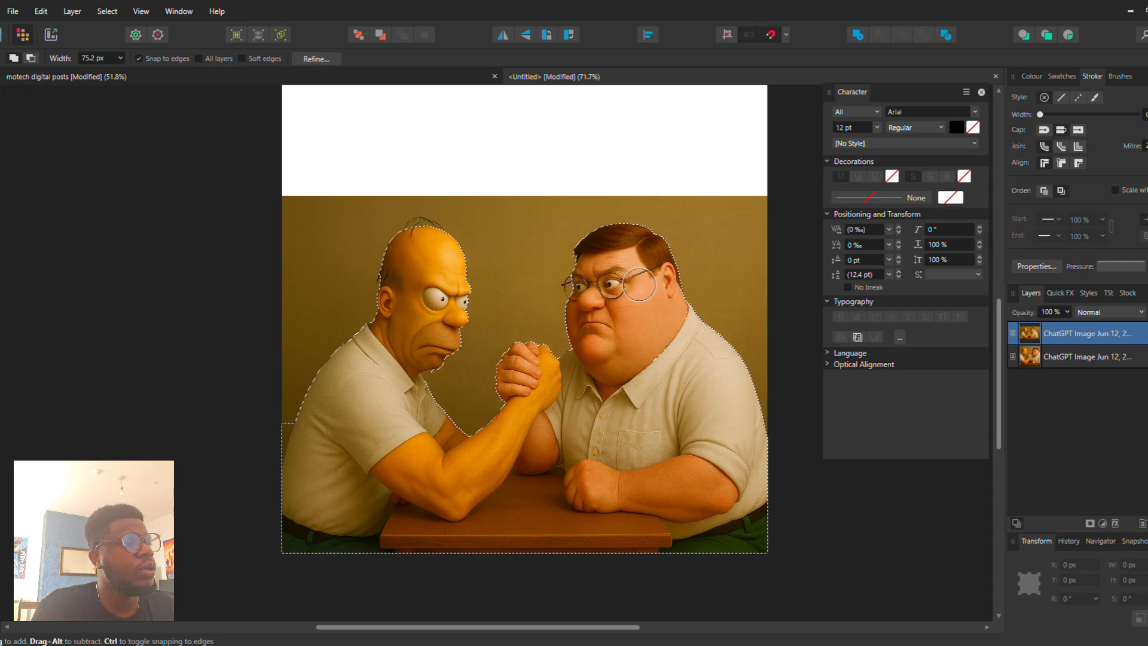
# Step: Reduce the selection brush to 12.6 px and correct the selection edges around Homer's back and the clasped hands
pyautogui.scroll(3, 643, 288)
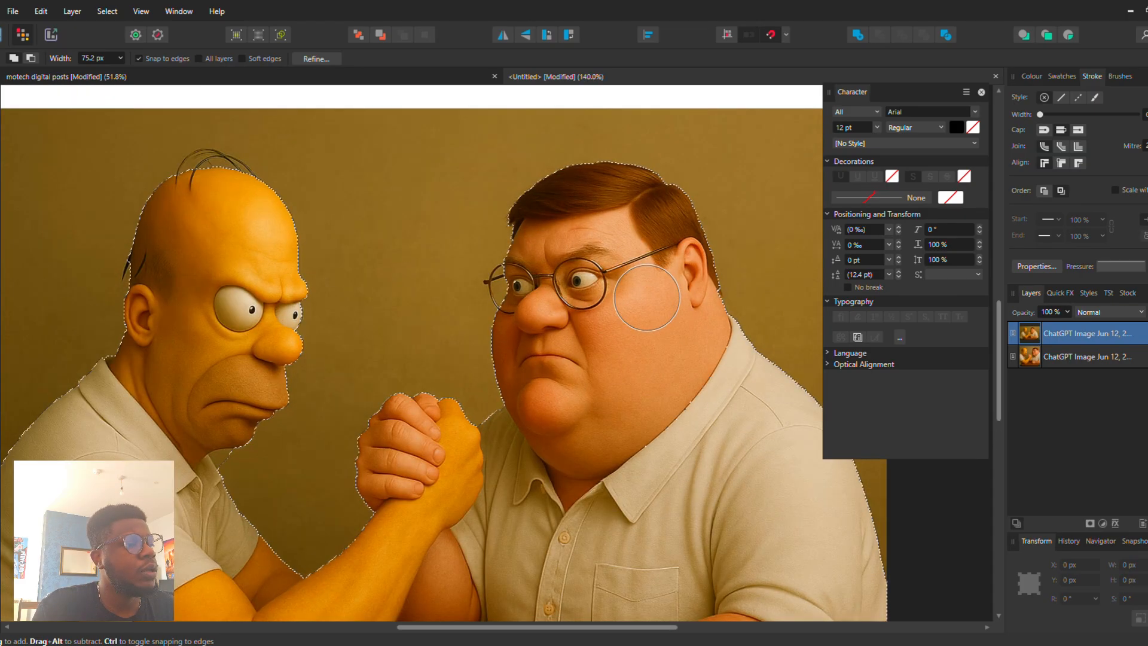
pyautogui.press('[')
pyautogui.press('[')
pyautogui.press('[')
pyautogui.press('[')
pyautogui.press('[')
pyautogui.press('[')
pyautogui.press('[')
pyautogui.press('[')
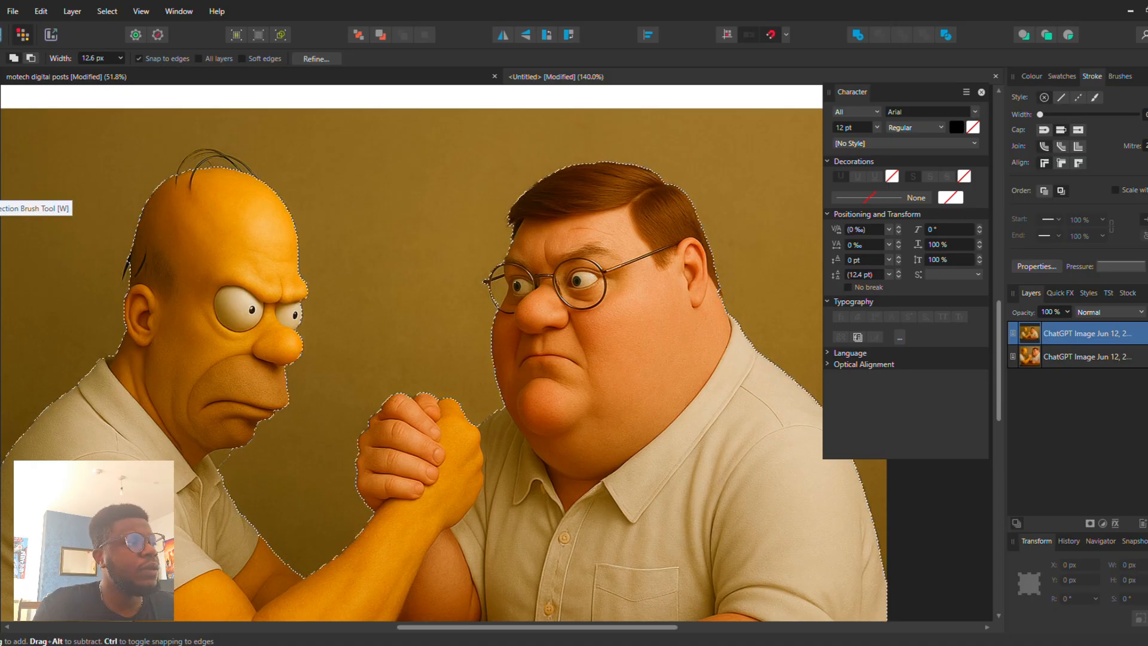
pyautogui.scroll(-2, 595, 326)
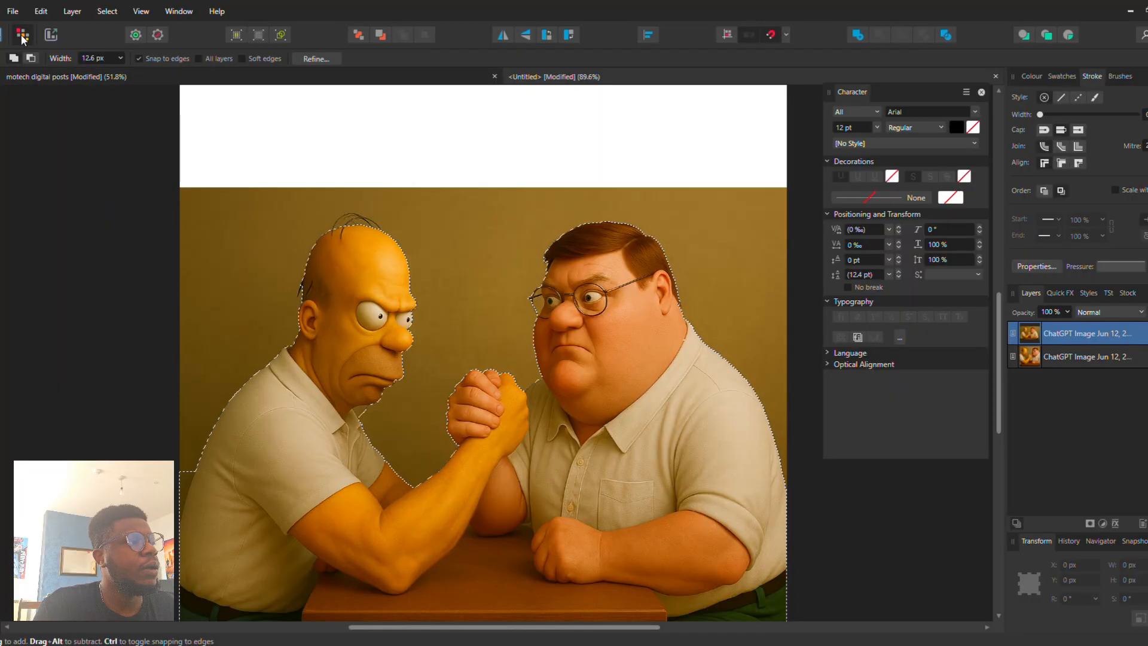
pyautogui.scroll(2, 351, 336)
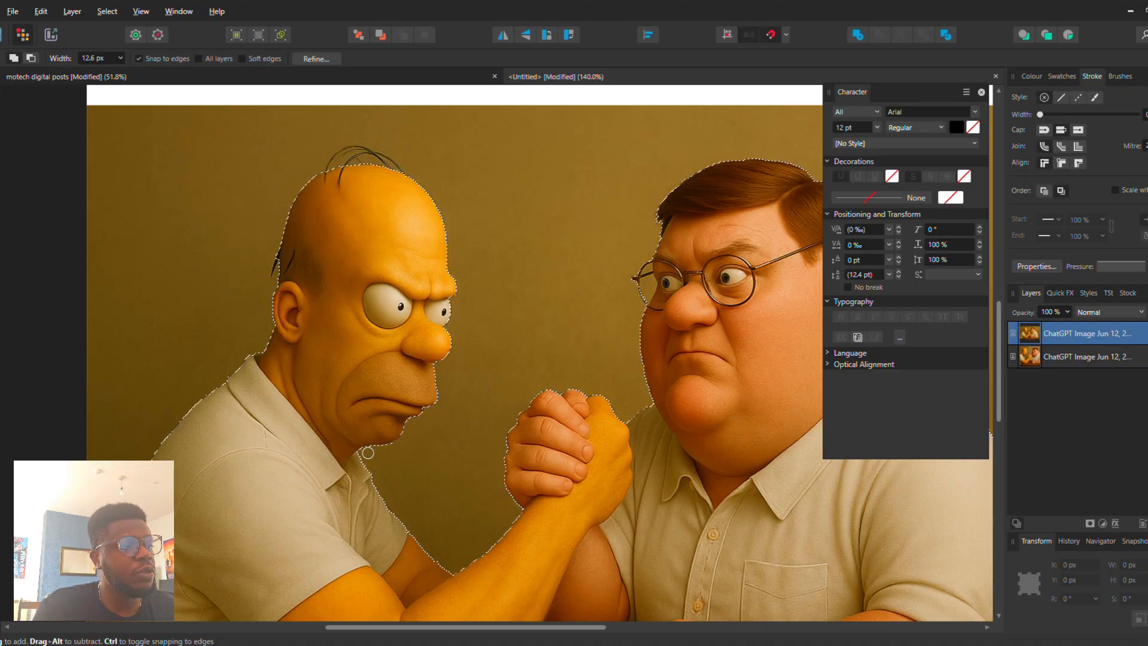
pyautogui.scroll(-3, 335, 444)
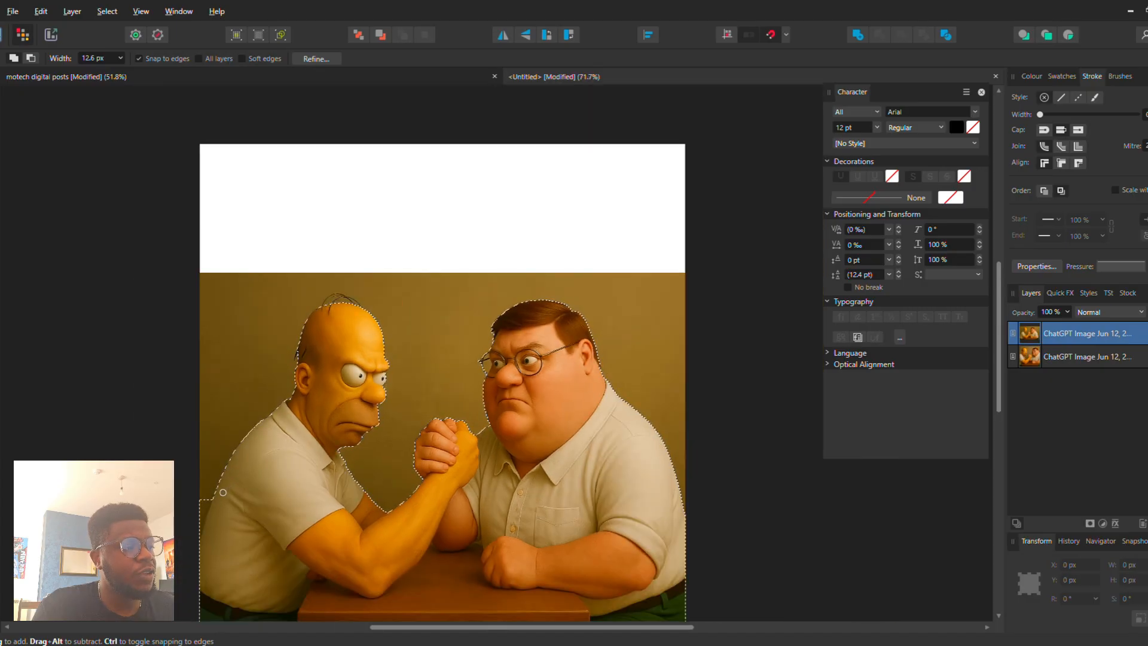
pyautogui.scroll(2, 267, 474)
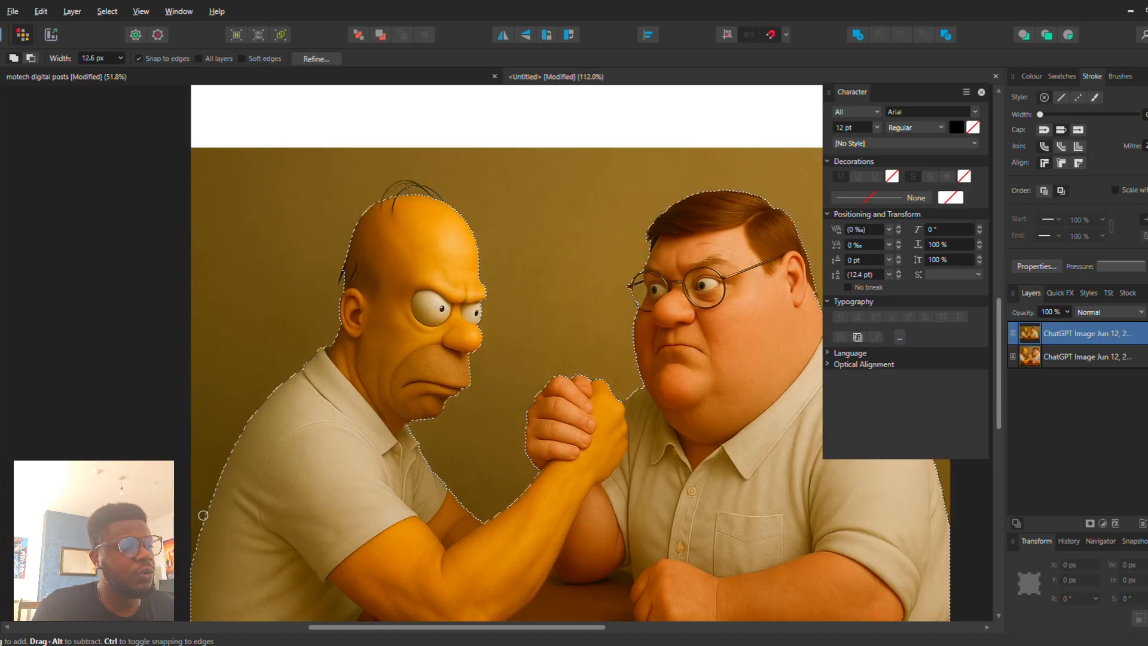
pyautogui.scroll(-3, 263, 367)
pyautogui.scroll(3, 380, 416)
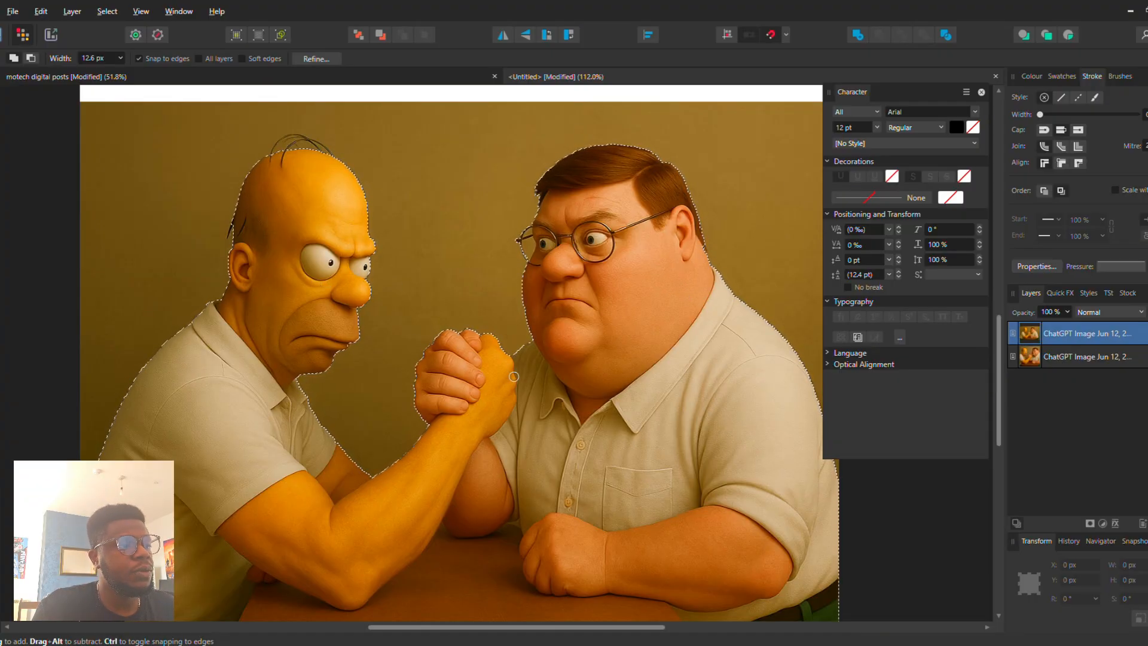
pyautogui.scroll(-1, 522, 445)
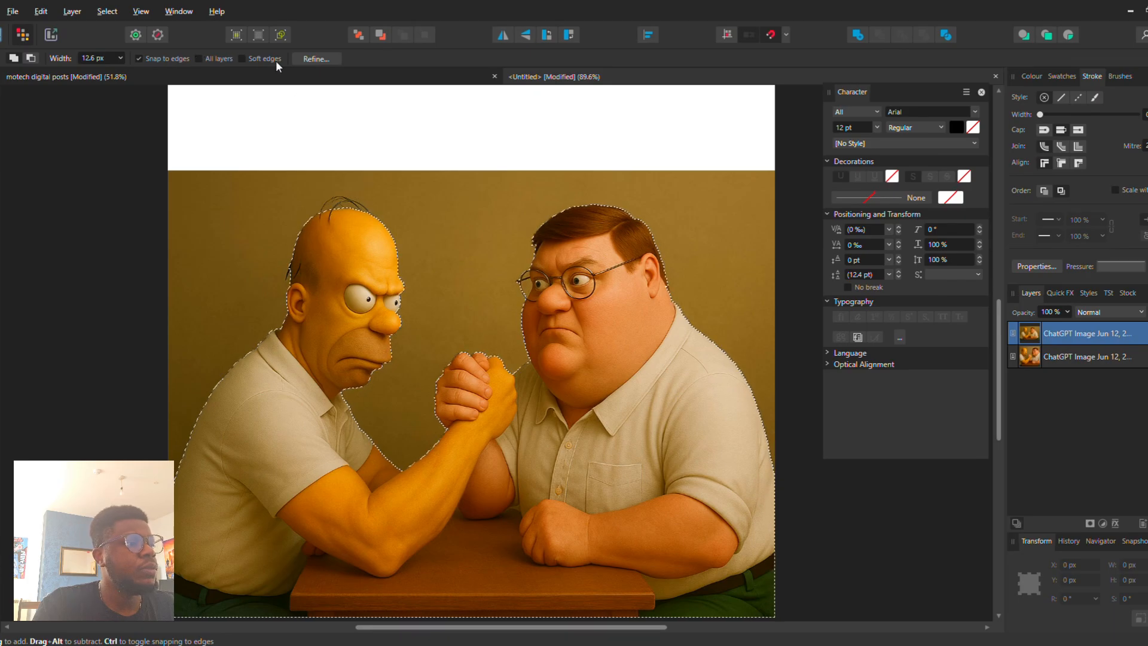
# Step: Try refining the selection with a 0% border width, then undo the refinement
pyautogui.click(299, 59)
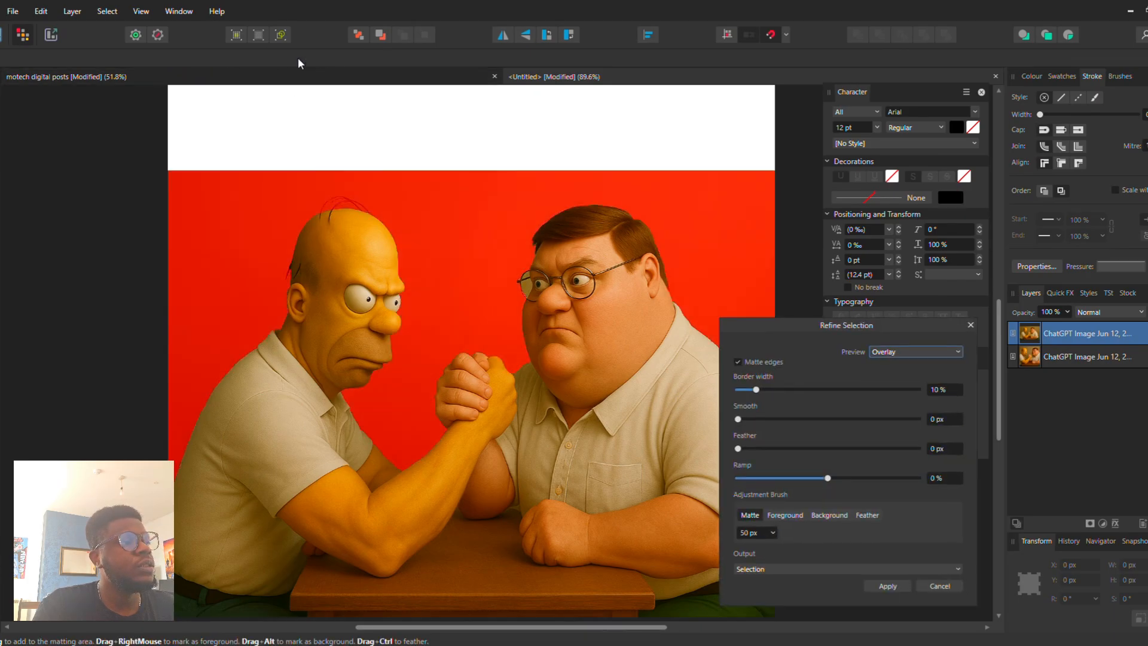
pyautogui.moveTo(754, 389); pyautogui.dragTo(729, 394)
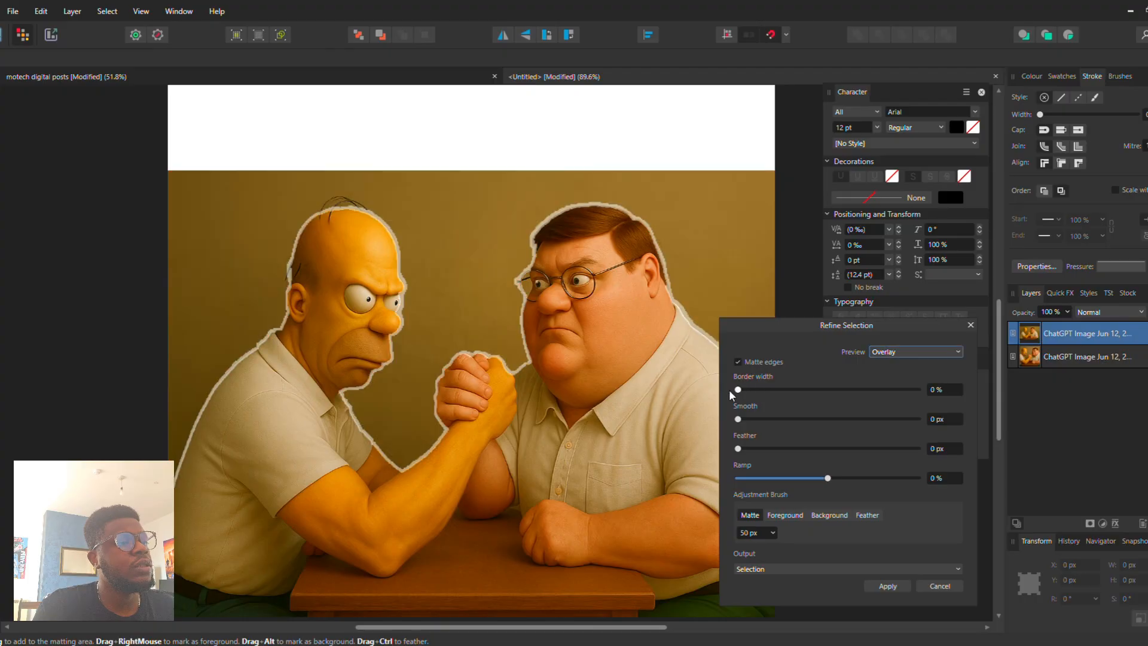
pyautogui.click(811, 569)
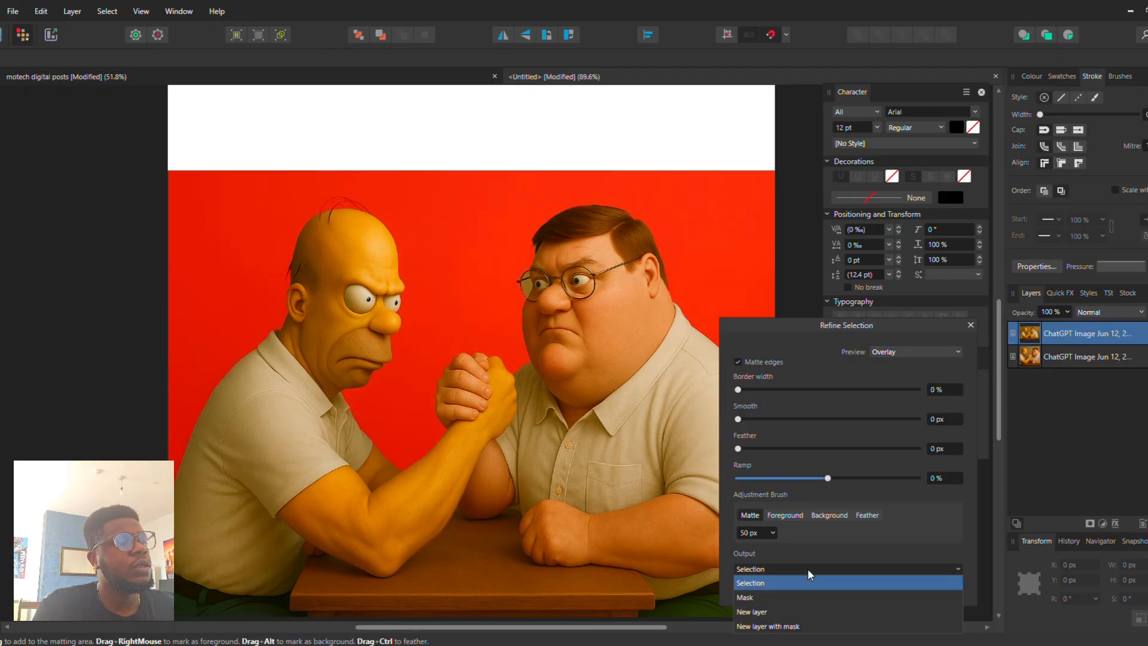
pyautogui.click(808, 597)
pyautogui.click(873, 587)
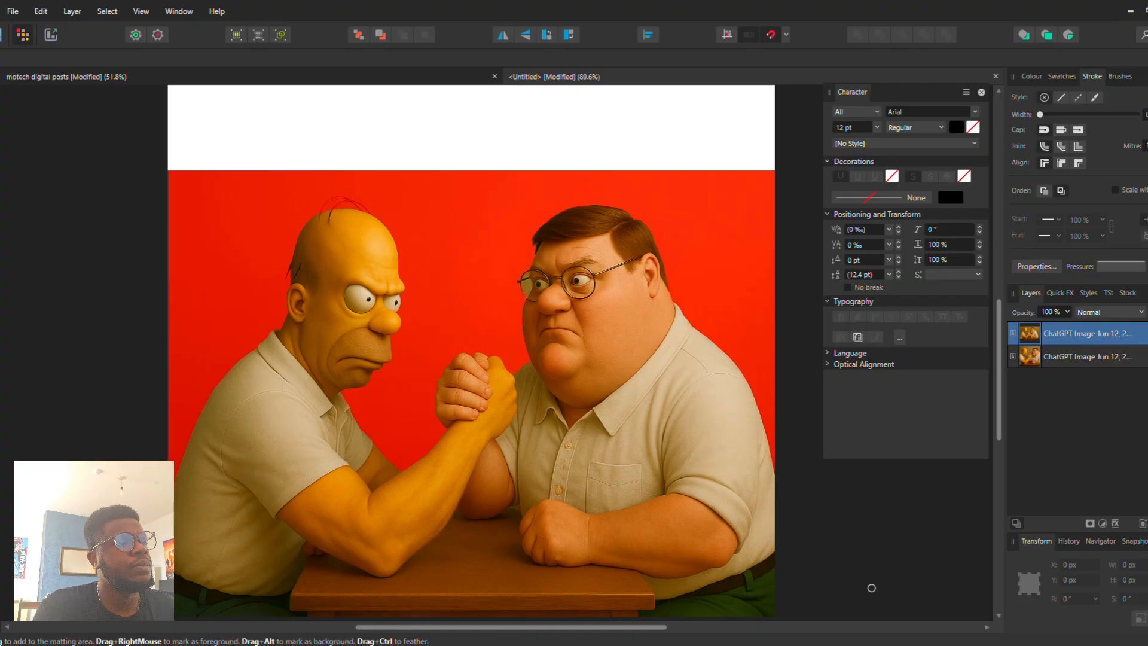
pyautogui.hotkey('ctrl', 'z')
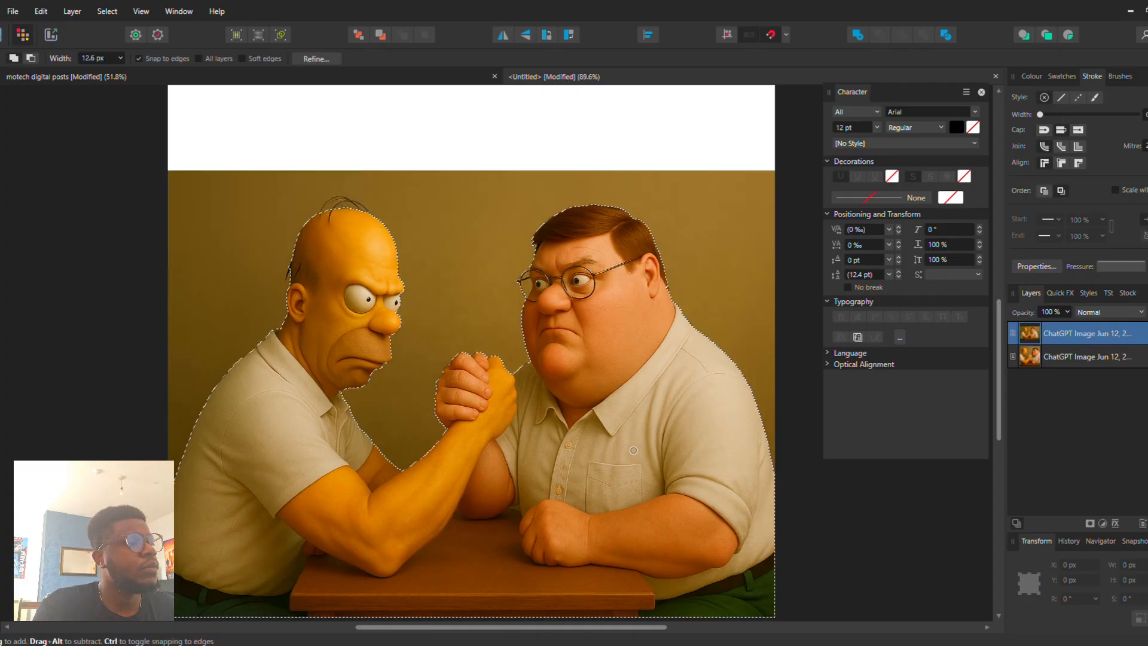
# Step: Try refining the selection with a 19% border width and 33% ramp, output to a new layer, then undo it
pyautogui.click(326, 62)
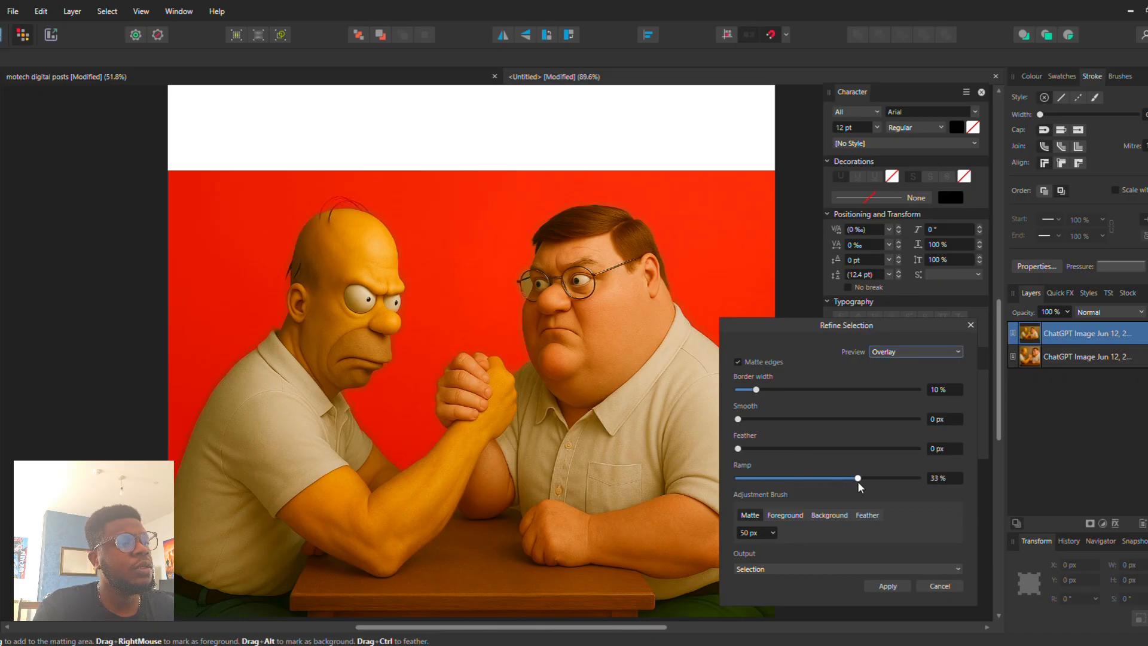
pyautogui.moveTo(781, 389)
pyautogui.mouseDown()
pyautogui.moveTo(815, 390)
pyautogui.moveTo(733, 390)
pyautogui.moveTo(772, 390)
pyautogui.mouseUp()
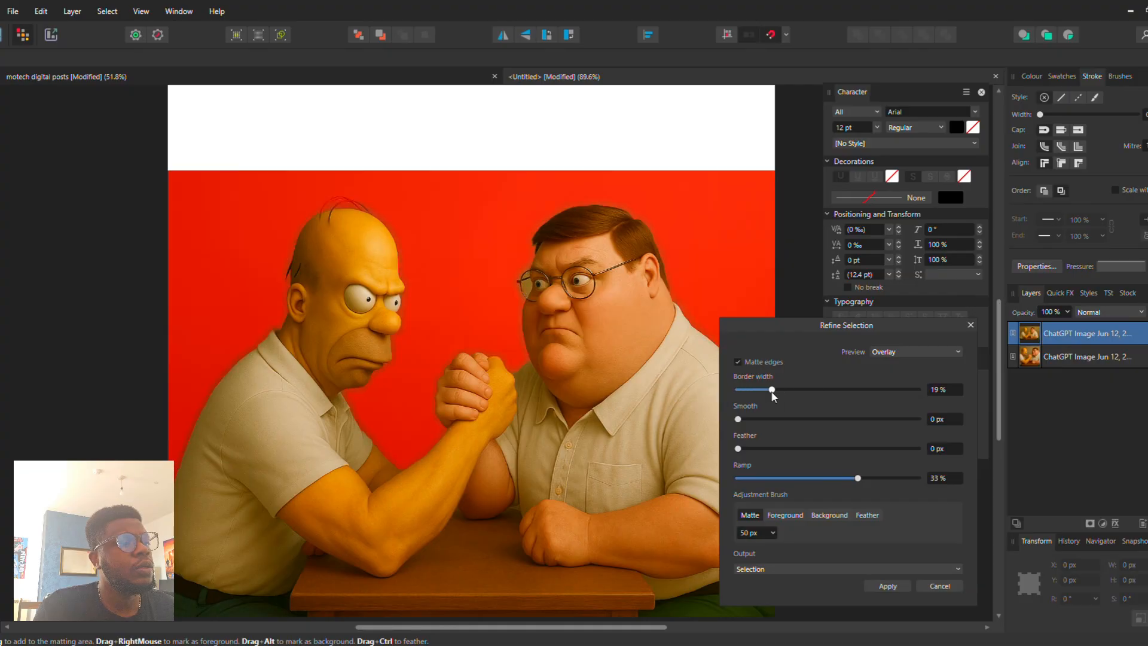
pyautogui.click(806, 568)
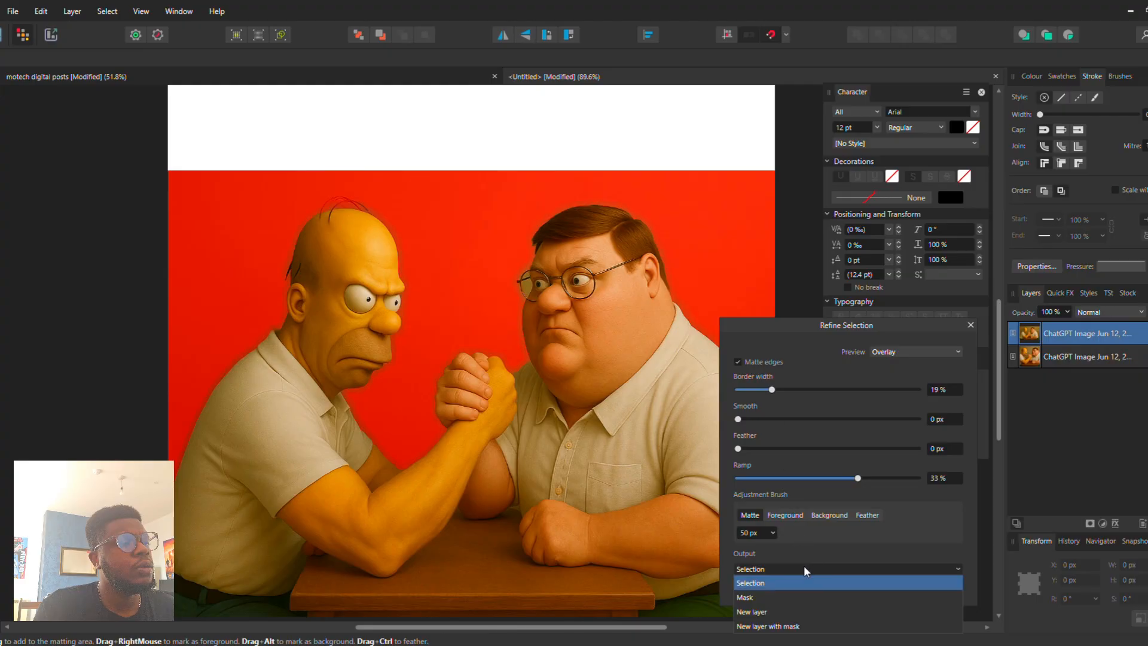
pyautogui.click(805, 611)
pyautogui.click(888, 586)
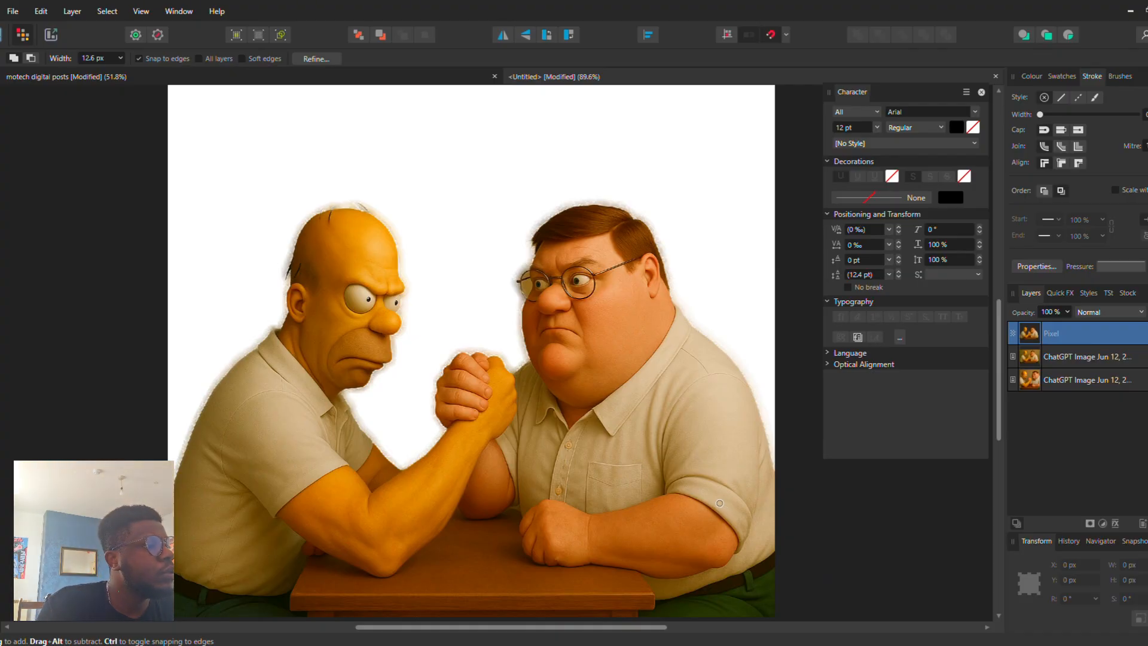
pyautogui.hotkey('ctrl', 'z')
# Step: Refine the selection with a 0% border width and output the cutout to a new layer
pyautogui.click(316, 58)
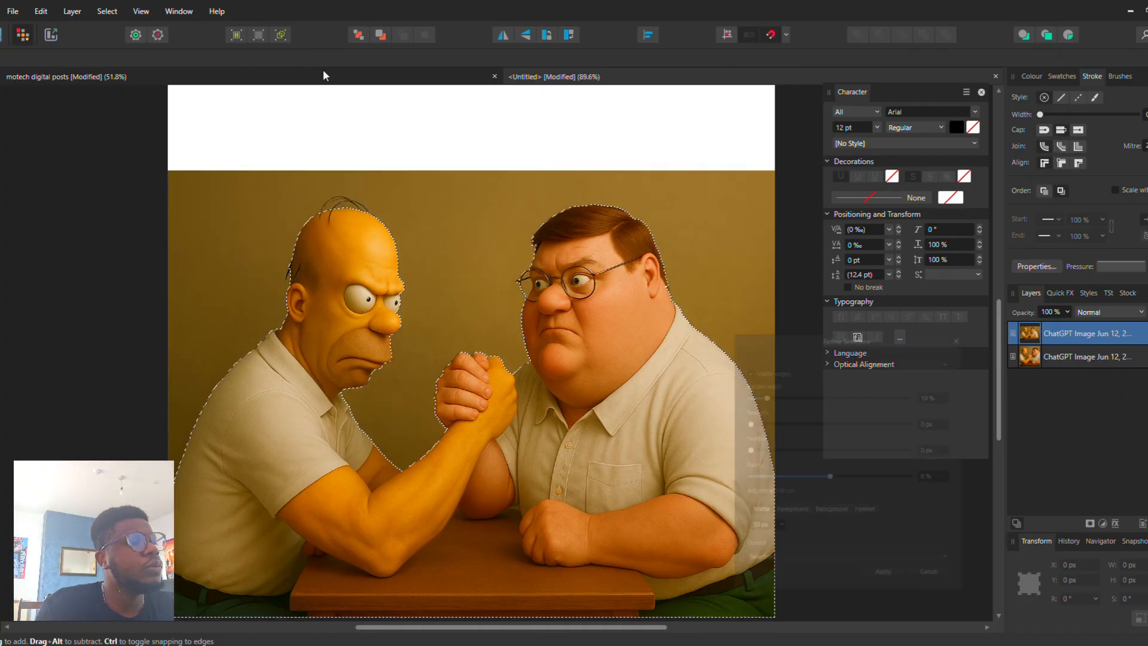
pyautogui.moveTo(757, 390); pyautogui.dragTo(727, 398)
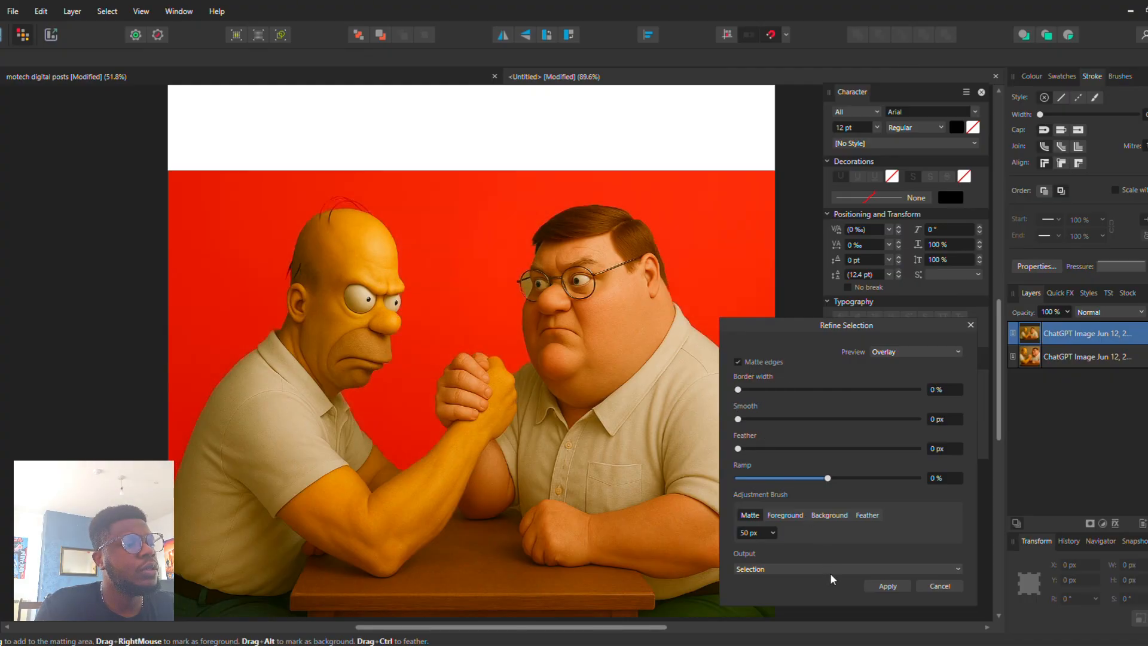
pyautogui.click(833, 572)
pyautogui.click(833, 607)
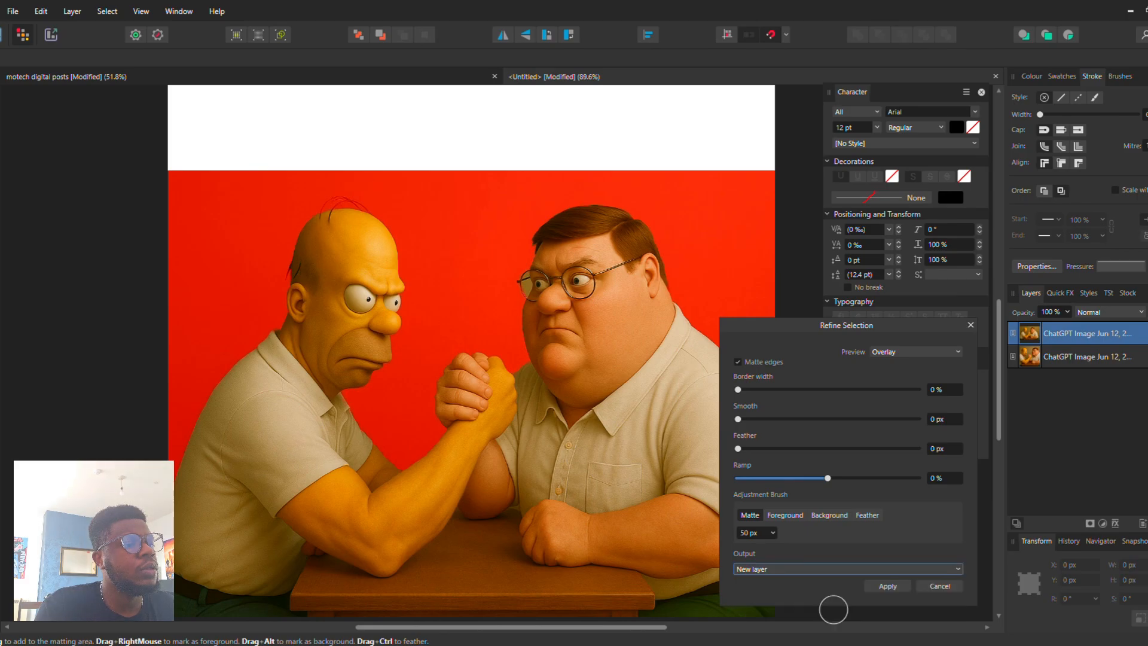
pyautogui.click(880, 587)
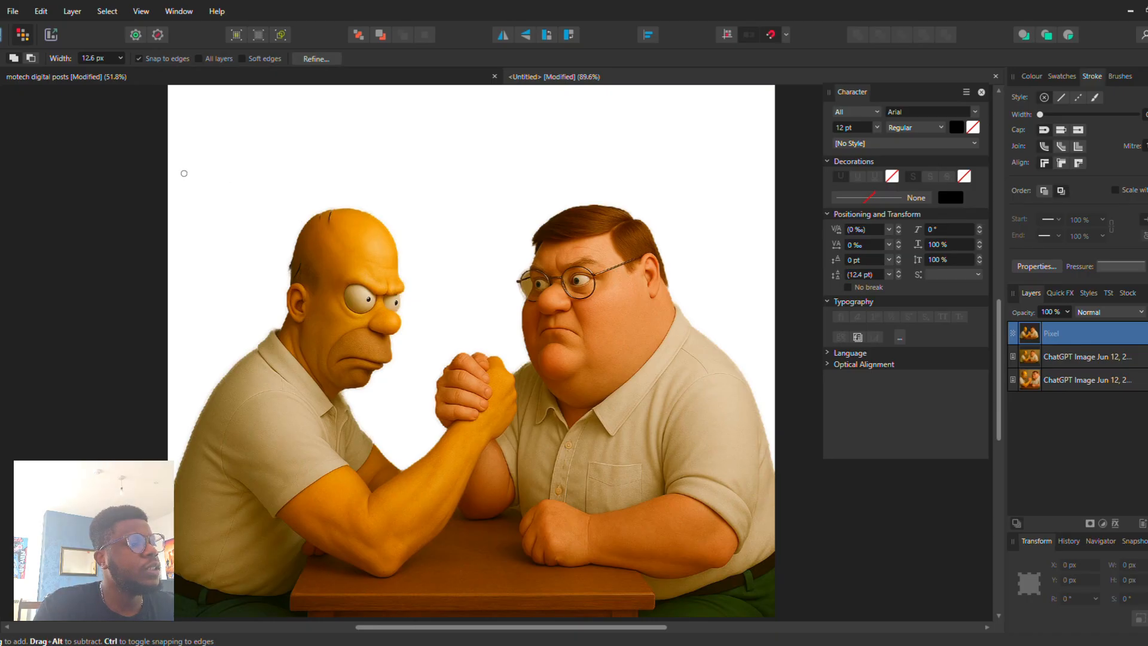
# Step: Lower the new cutout to about Y 386 px, keeping X at 0 px, and deselect it
pyautogui.press('v')
pyautogui.scroll(-3, 412, 245)
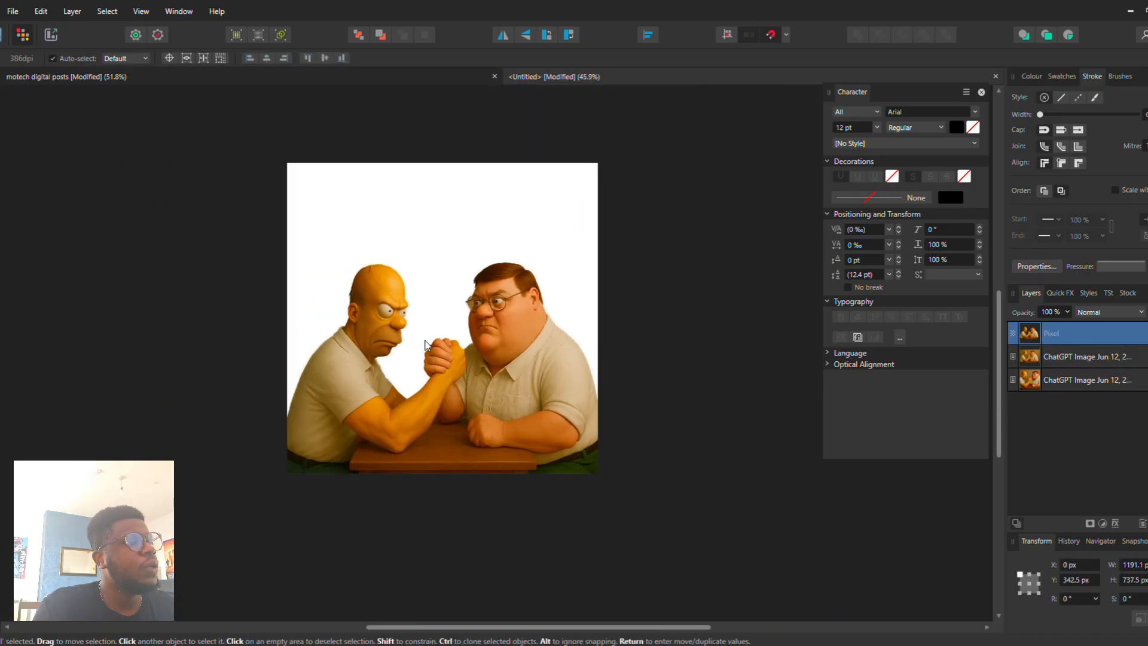
pyautogui.moveTo(472, 360)
pyautogui.mouseDown()
pyautogui.moveTo(503, 380)
pyautogui.moveTo(440, 352)
pyautogui.moveTo(429, 360)
pyautogui.moveTo(486, 378)
pyautogui.moveTo(473, 374)
pyautogui.mouseUp()
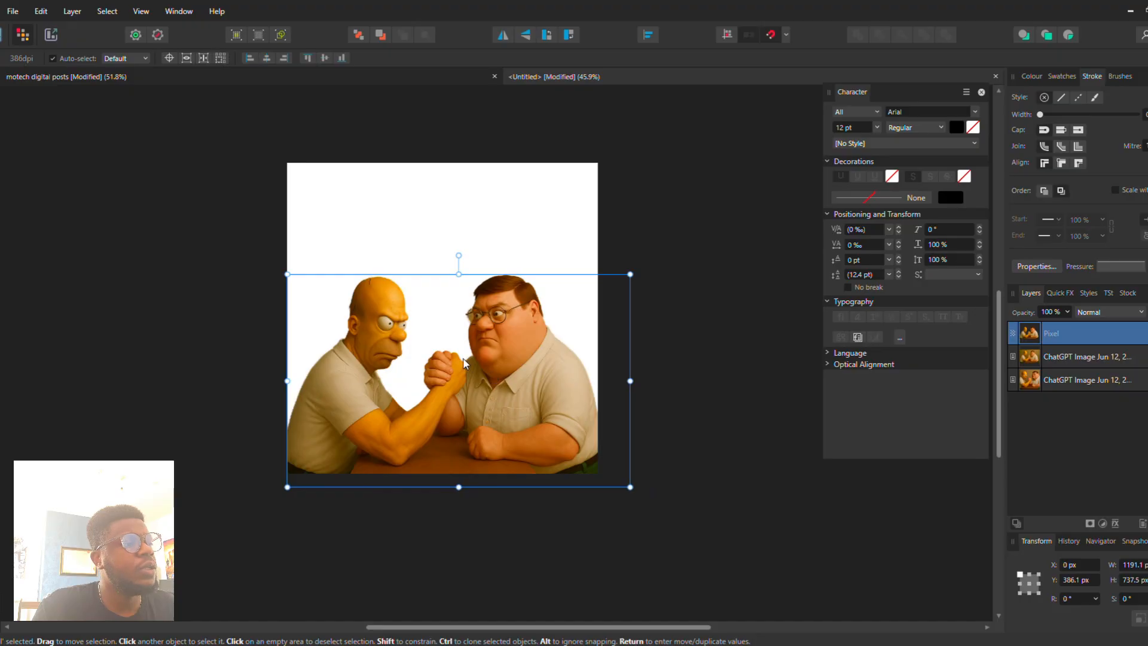
pyautogui.hscroll(-2, 407, 357)
pyautogui.click(300, 233)
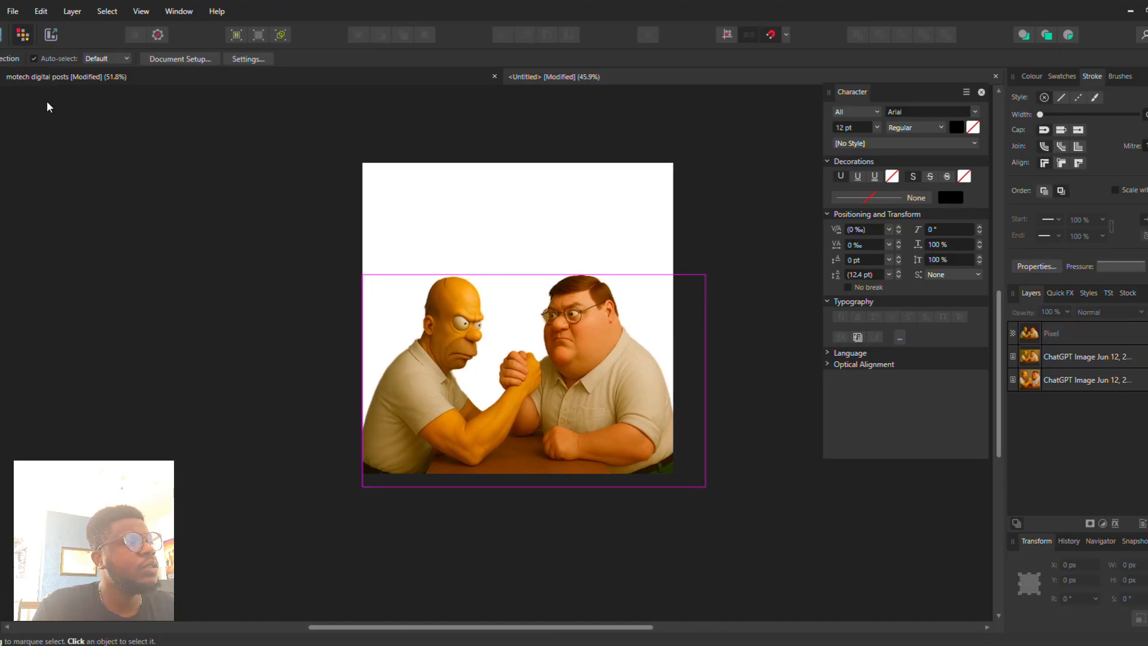
# Step: Return to the Designer persona and insert an artboard at document size
pyautogui.click(1, 35)
pyautogui.click(1, 113)
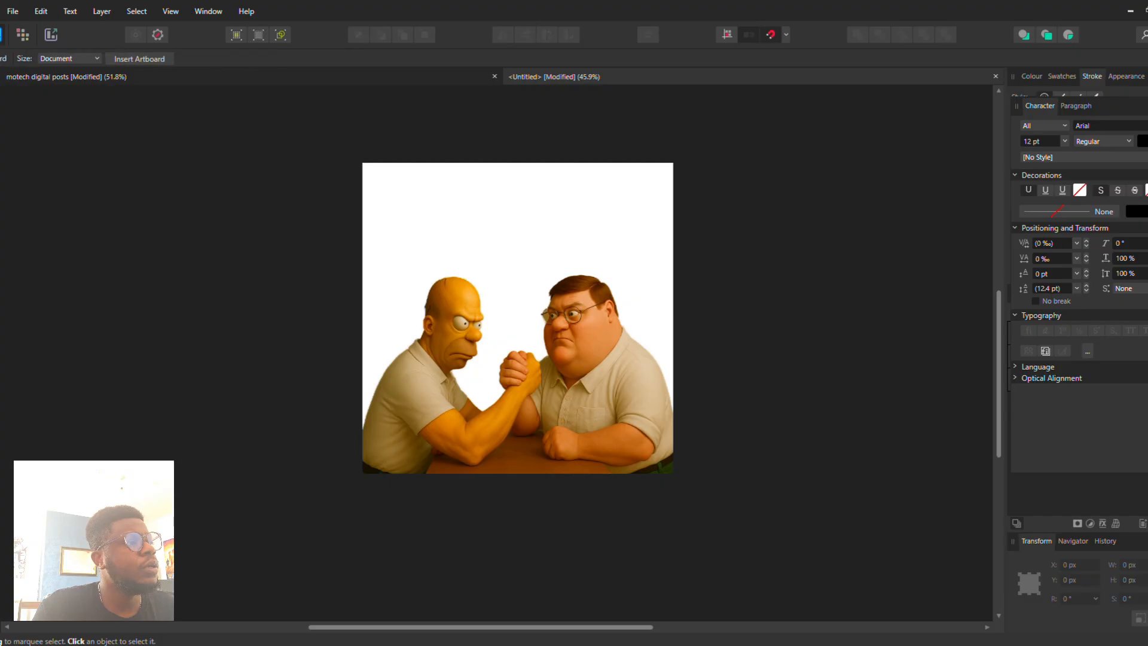
pyautogui.click(123, 59)
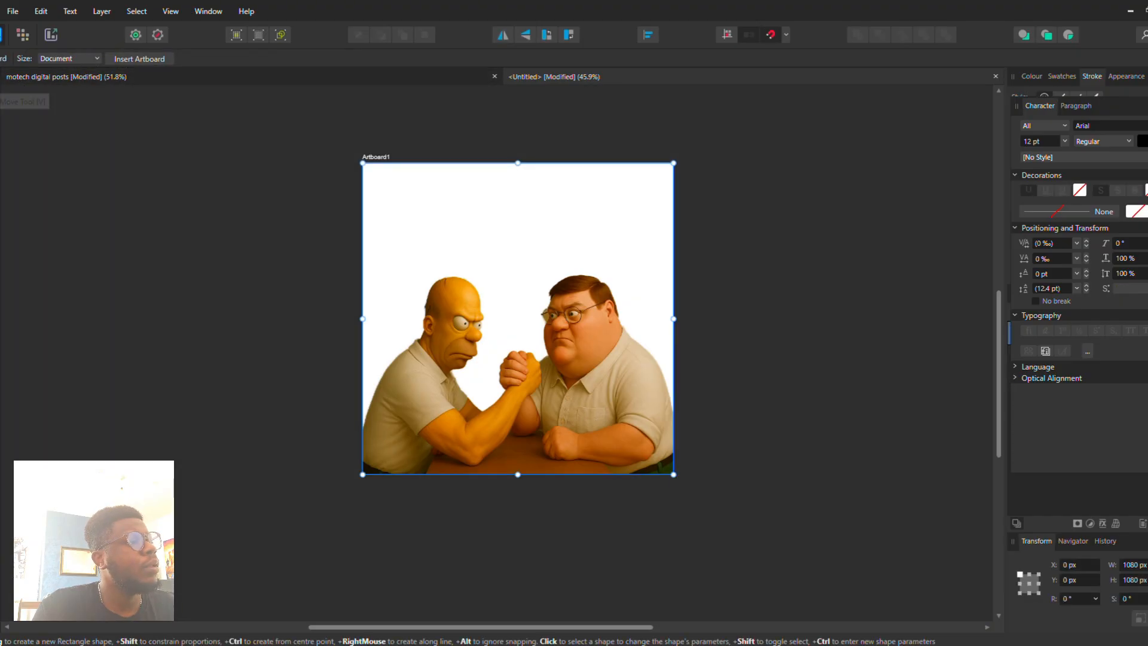
# Step: Fill the artboard with a linear gradient and set its start stop to the dark brown #493A00
pyautogui.click(3, 90)
pyautogui.click(90, 58)
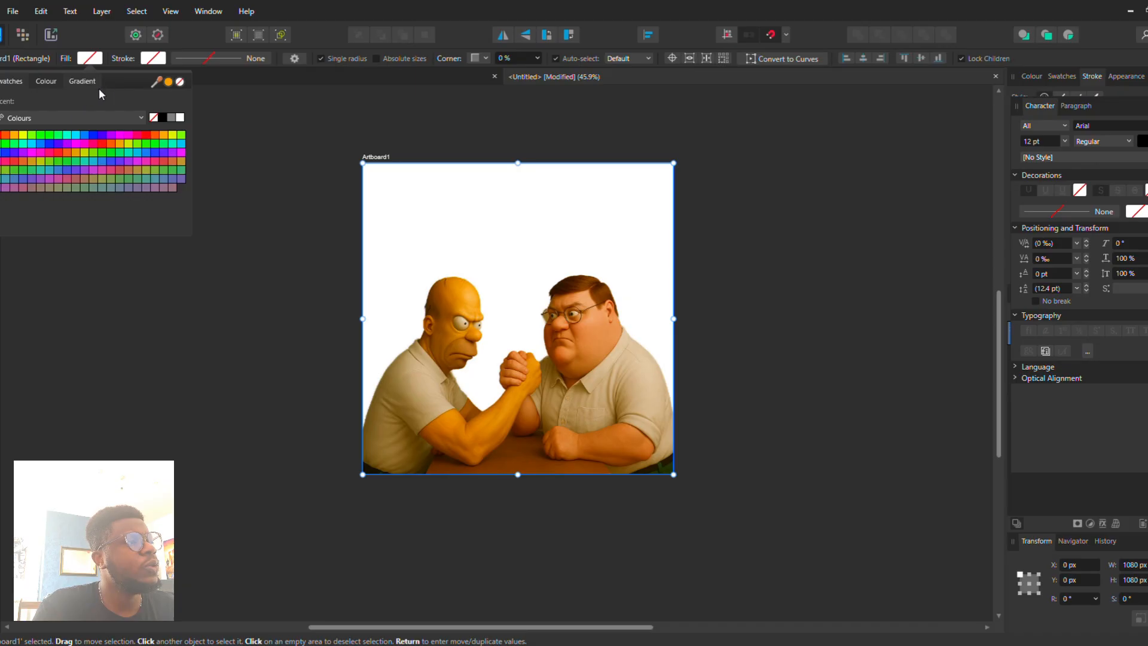
pyautogui.click(80, 81)
pyautogui.click(2, 116)
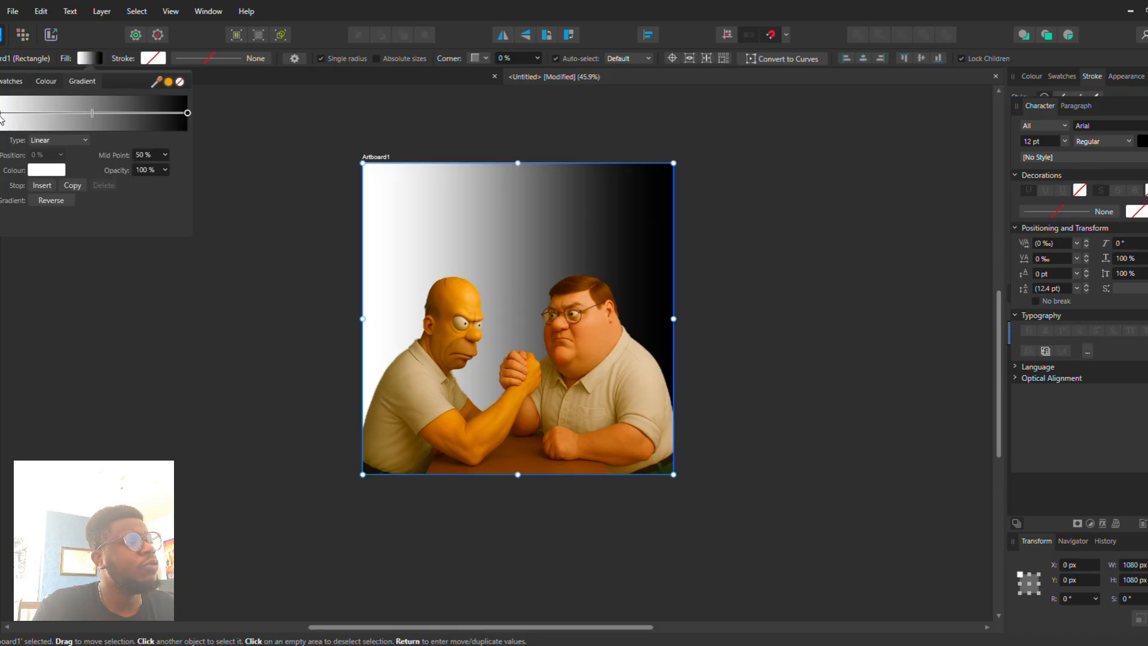
pyautogui.click(52, 171)
pyautogui.moveTo(96, 277); pyautogui.dragTo(73, 243)
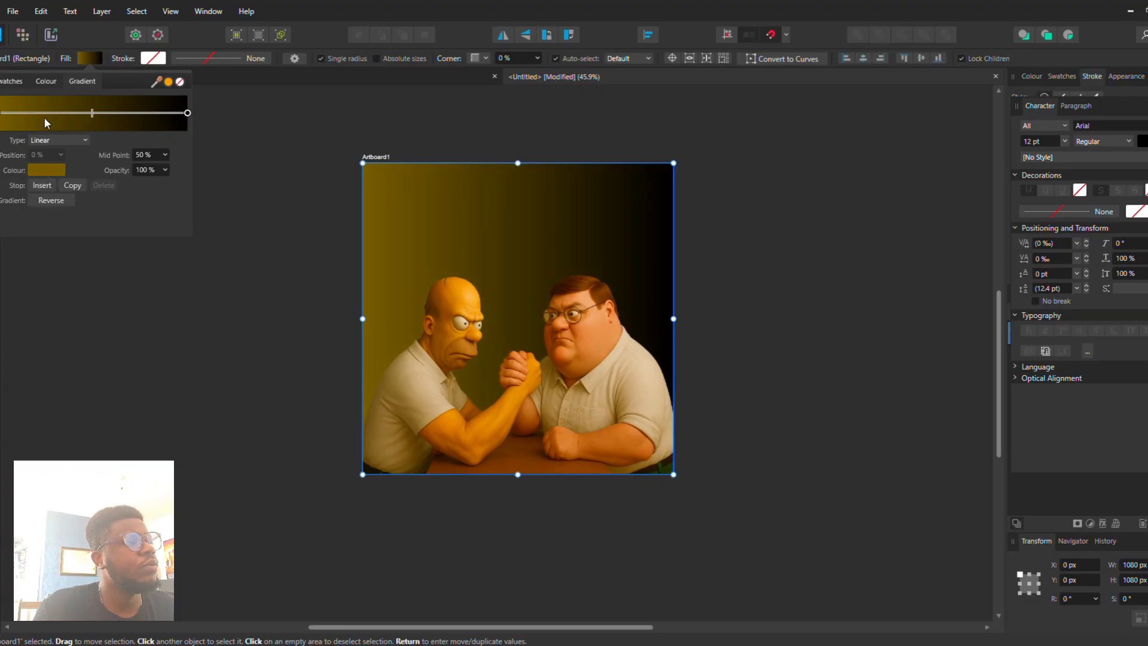
pyautogui.click(55, 172)
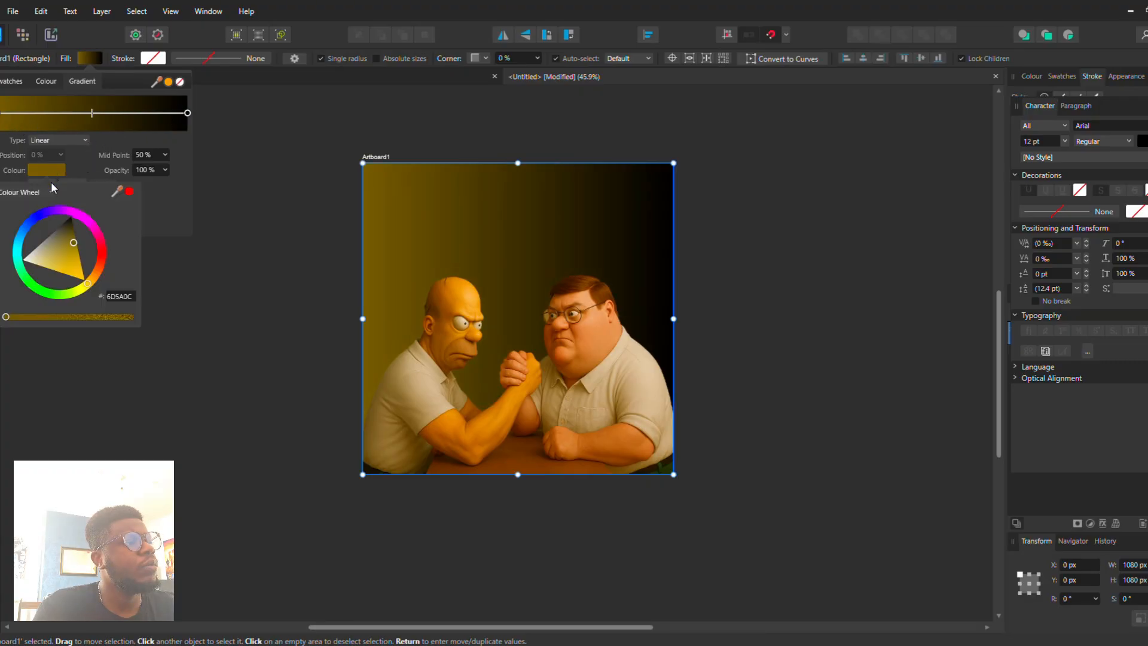
pyautogui.moveTo(71, 258); pyautogui.dragTo(77, 234)
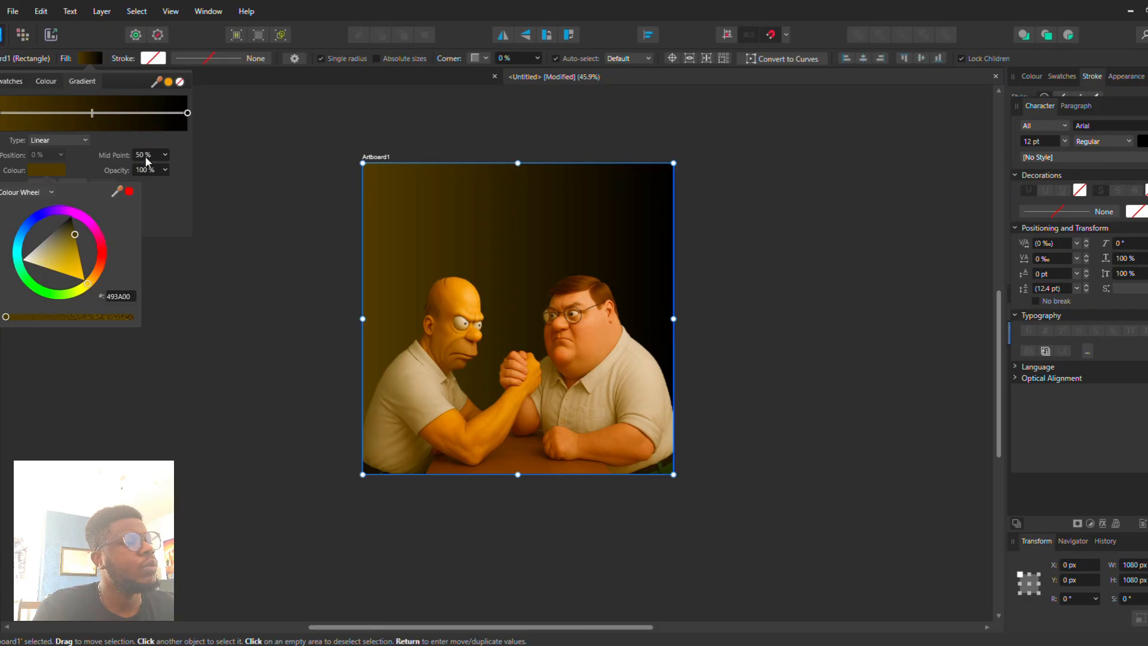
# Step: Set the gradient's end stop to the orange-red #FF4200, add noise to its colour, and deselect the artboard
pyautogui.click(188, 114)
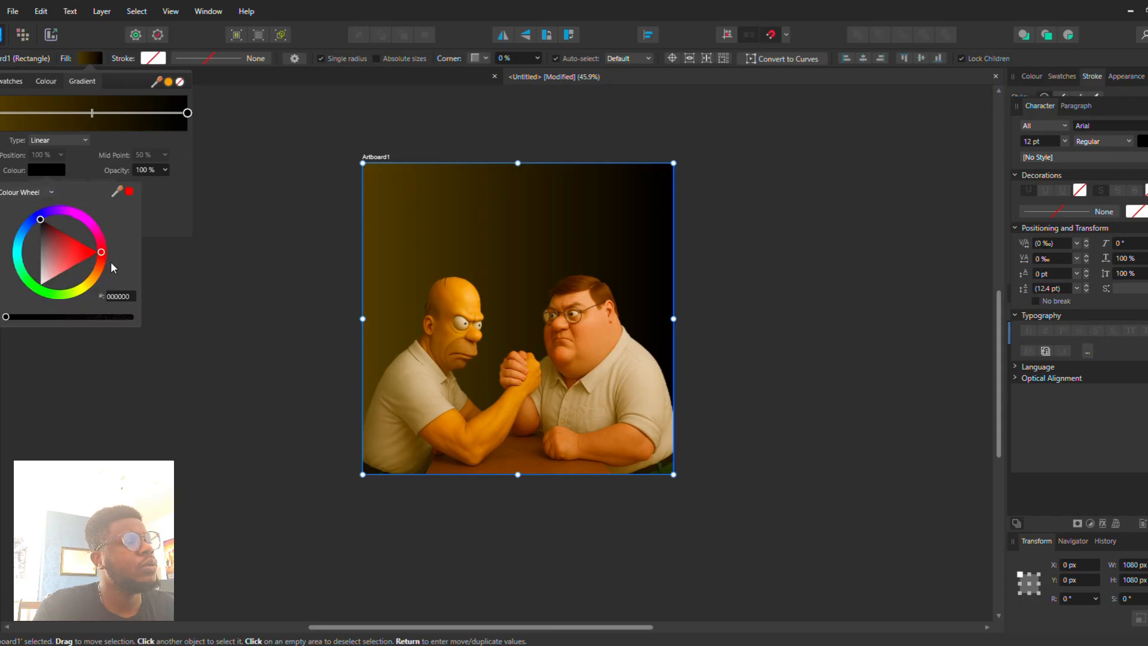
pyautogui.moveTo(100, 268)
pyautogui.mouseDown()
pyautogui.moveTo(108, 251)
pyautogui.moveTo(106, 278)
pyautogui.moveTo(119, 225)
pyautogui.moveTo(106, 275)
pyautogui.moveTo(119, 269)
pyautogui.mouseUp()
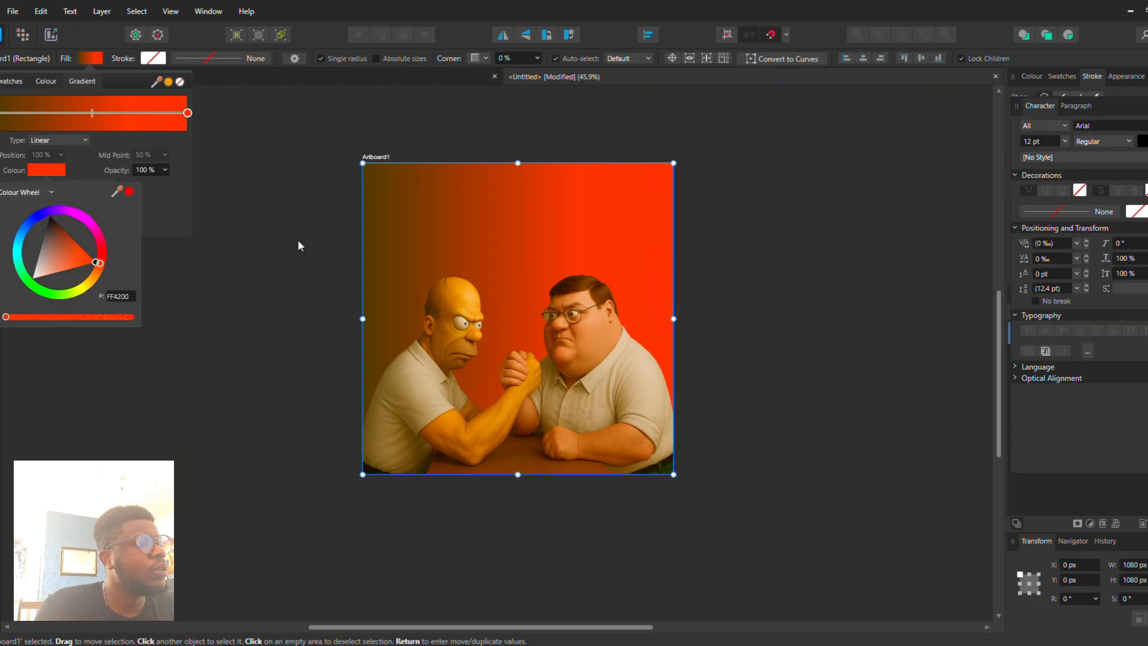
pyautogui.moveTo(6, 317); pyautogui.dragTo(20, 317)
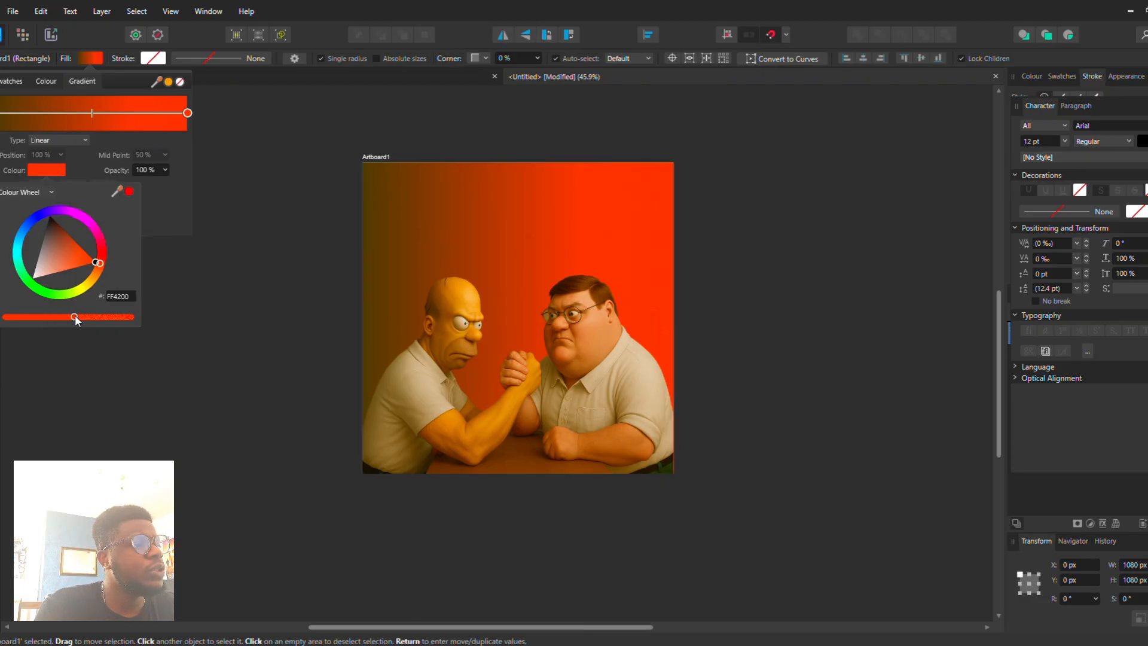
pyautogui.moveTo(95, 327); pyautogui.dragTo(108, 325)
pyautogui.click(282, 306)
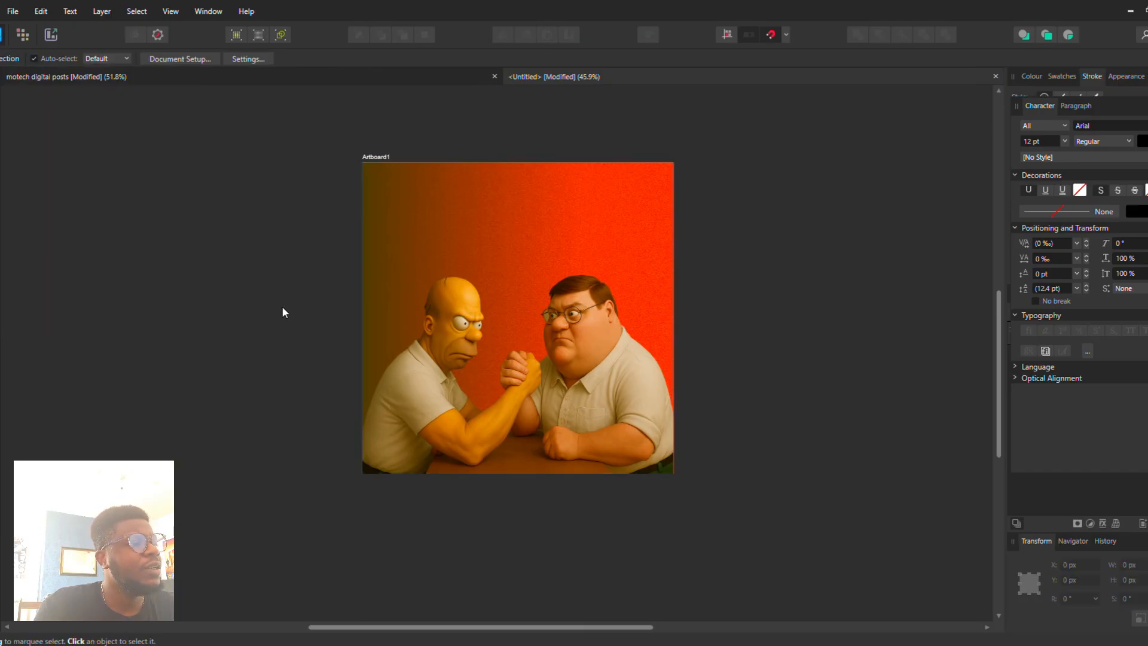
# Step: Examine the Battle of the Titans artboards in the motech digital posts document and return to the untitled design
pyautogui.click(601, 358)
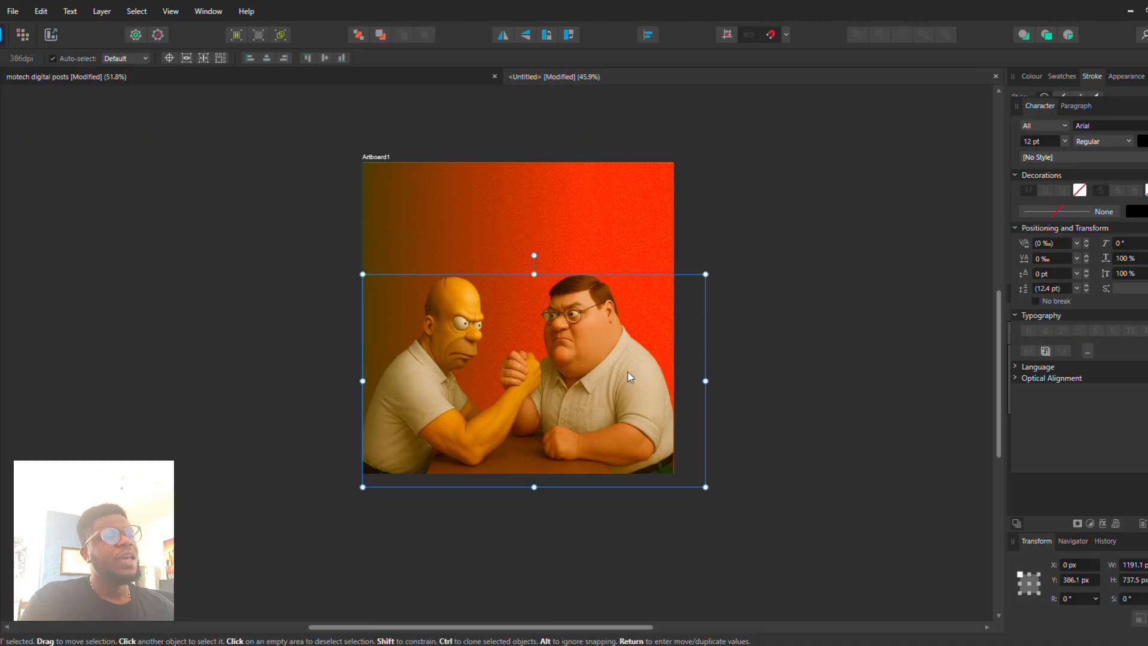
pyautogui.click(452, 82)
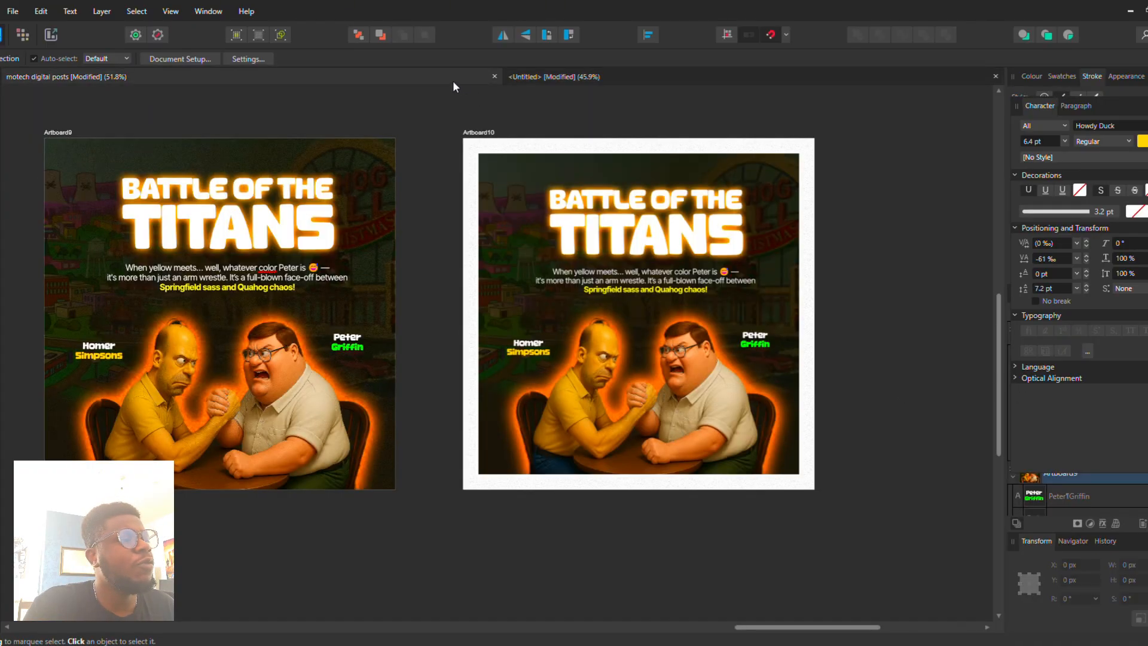
pyautogui.hscroll(-3, 312, 318)
pyautogui.click(472, 207)
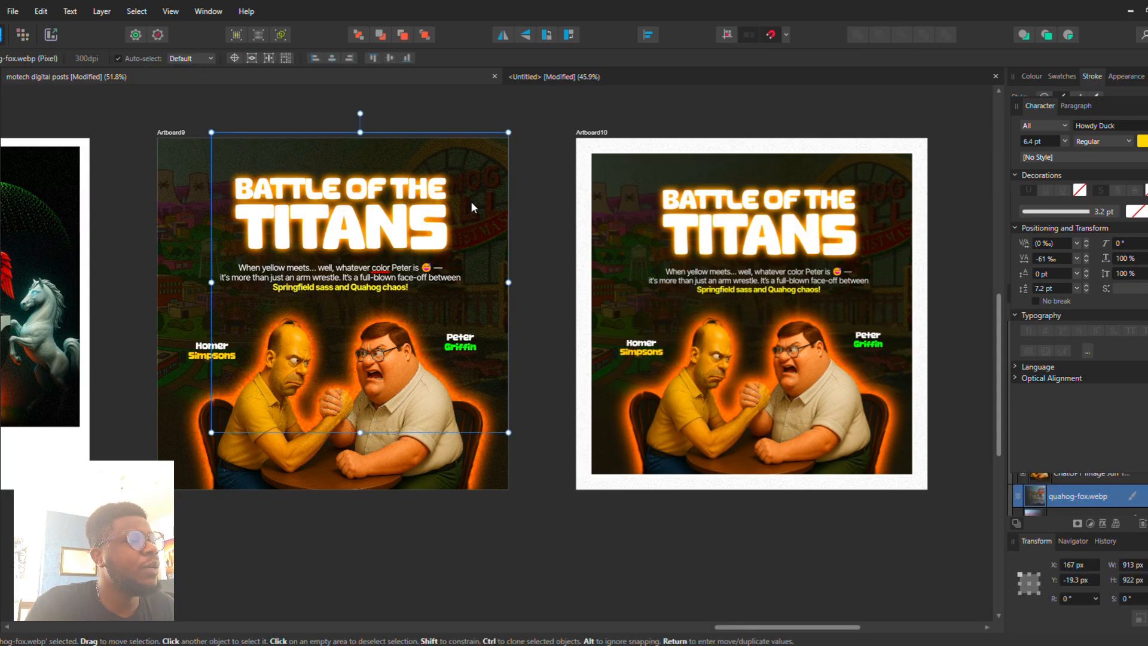
pyautogui.click(601, 77)
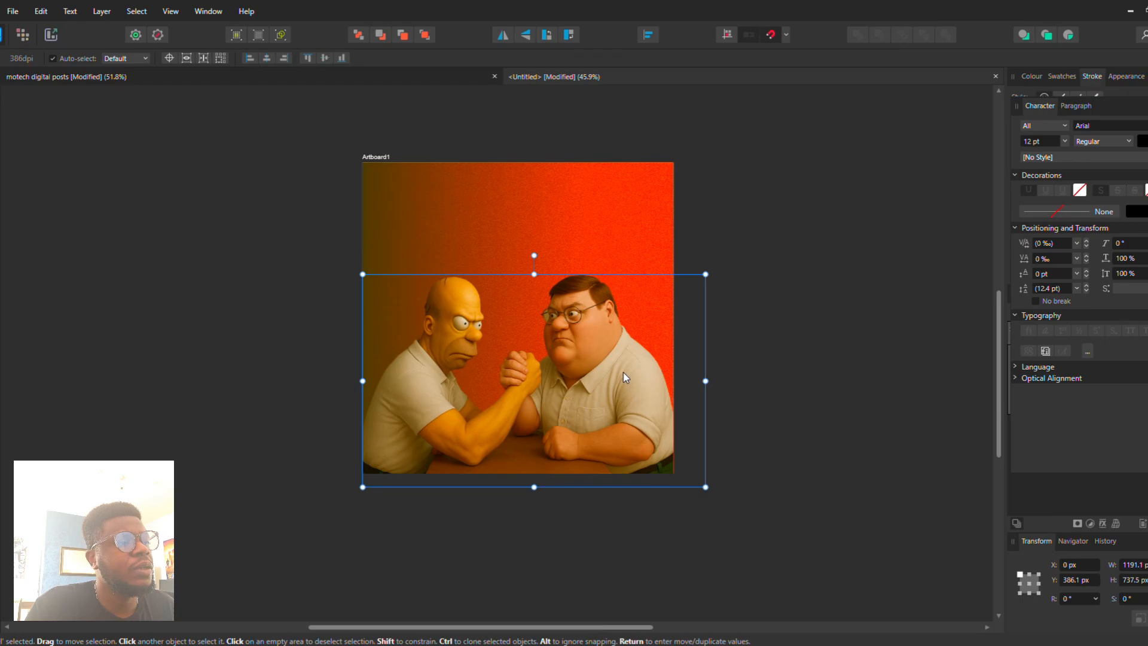
# Step: Scale the arm-wrestling cutout down to 1070 × 662.5 px and place it at about X 86.7 px, Y 417.5 px
pyautogui.press('Down')
pyautogui.moveTo(626, 373); pyautogui.dragTo(626, 357)
pyautogui.click(727, 335)
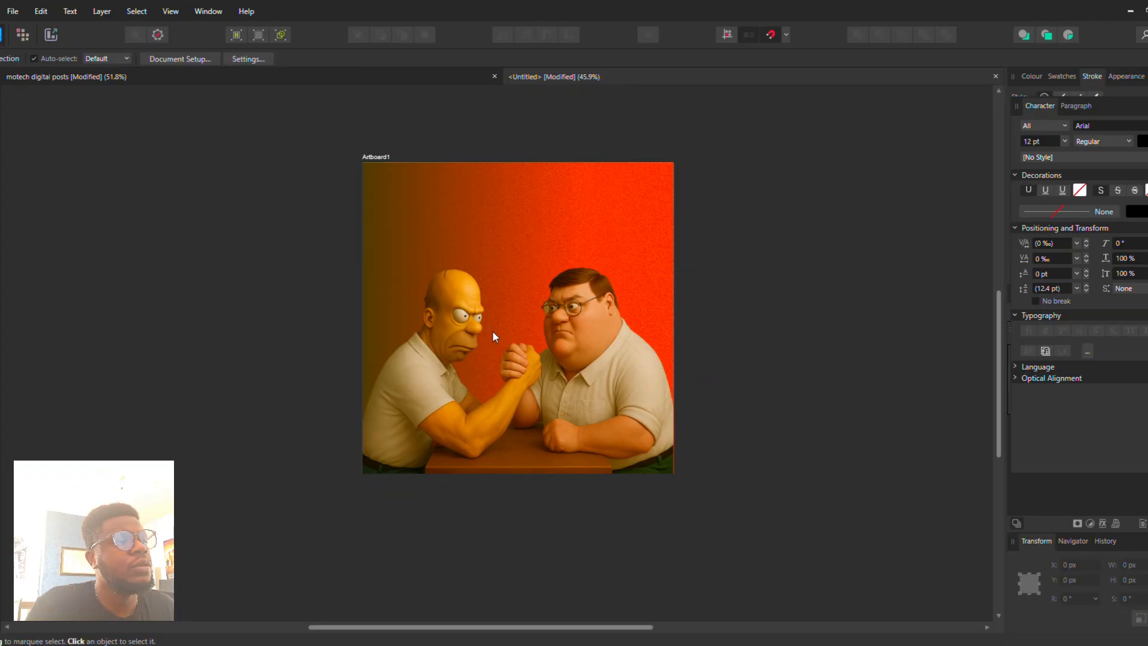
pyautogui.click(584, 344)
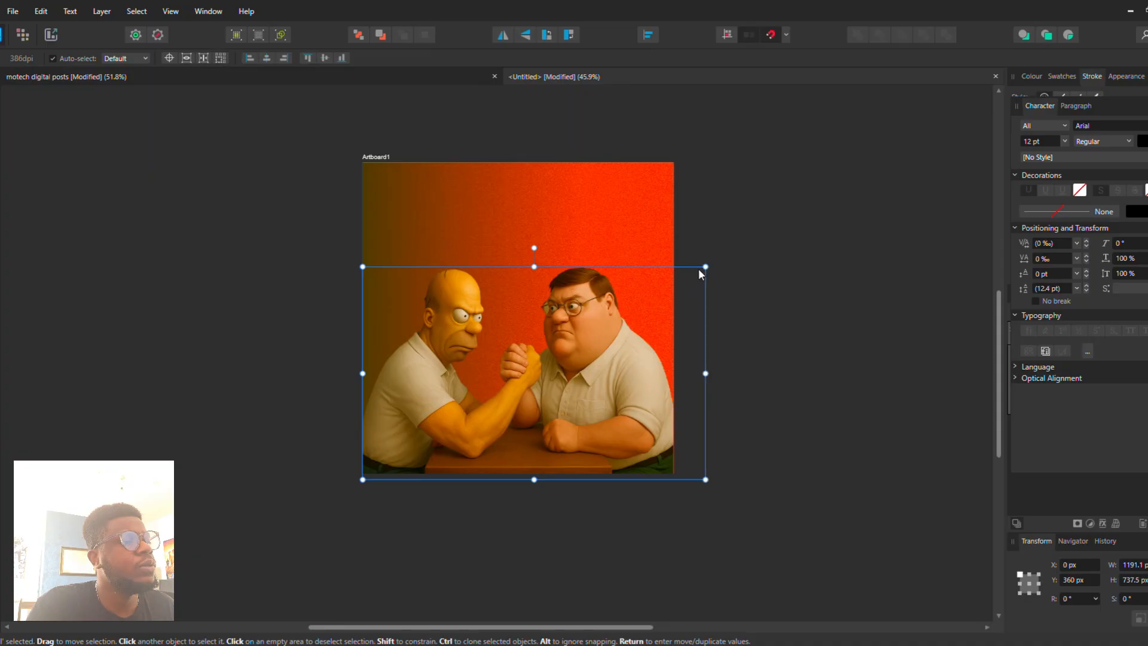
pyautogui.moveTo(705, 266); pyautogui.dragTo(688, 277)
pyautogui.moveTo(621, 340)
pyautogui.mouseDown()
pyautogui.moveTo(608, 347)
pyautogui.moveTo(630, 345)
pyautogui.mouseUp()
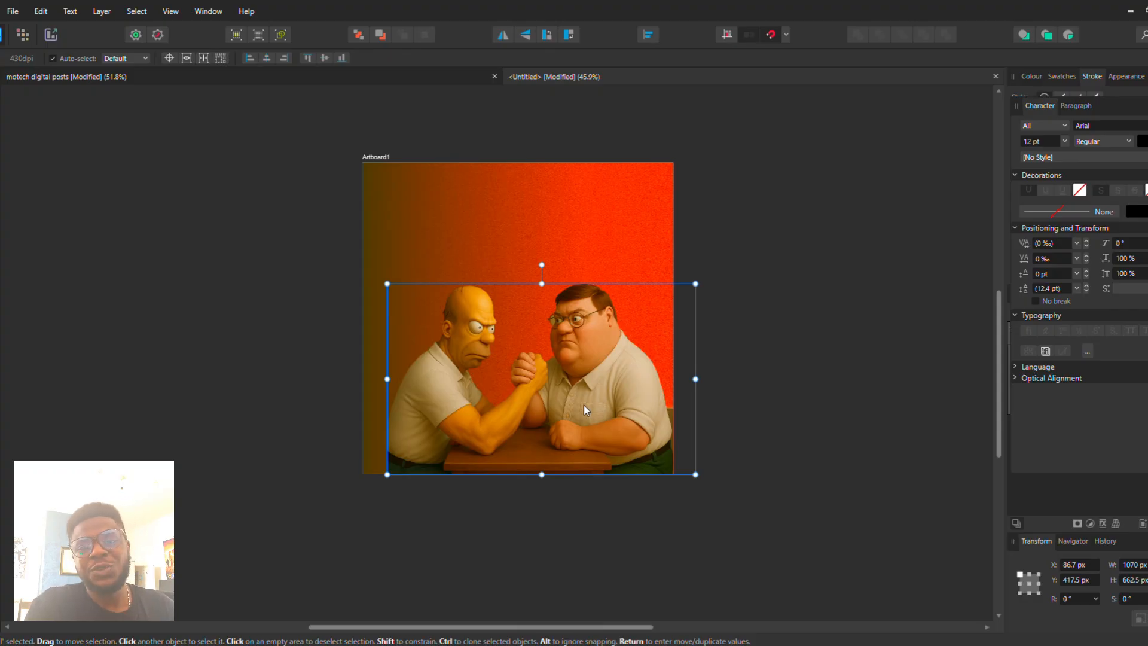
# Step: Duplicate the cutout and place the copy at about X 38.8 px, Y 376.1 px
pyautogui.moveTo(586, 409); pyautogui.dragTo(594, 368)
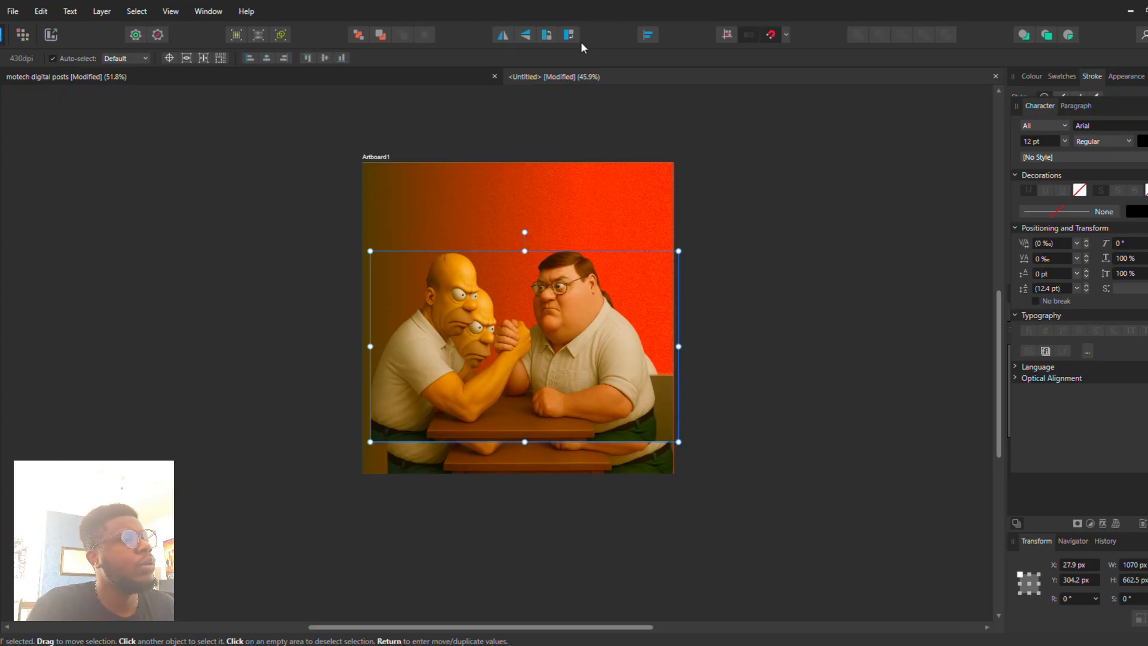
pyautogui.moveTo(460, 285); pyautogui.dragTo(463, 306)
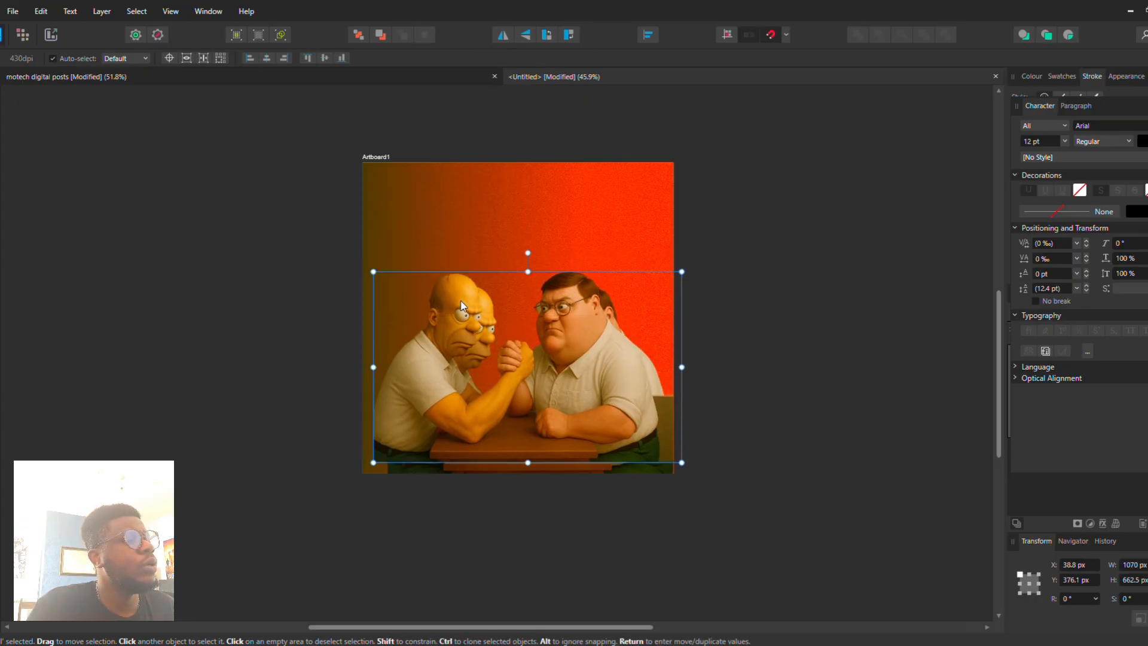
# Step: Try to mirror the copy by resizing it across its opposite edges, and undo the last attempt
pyautogui.moveTo(680, 369); pyautogui.dragTo(48, 345)
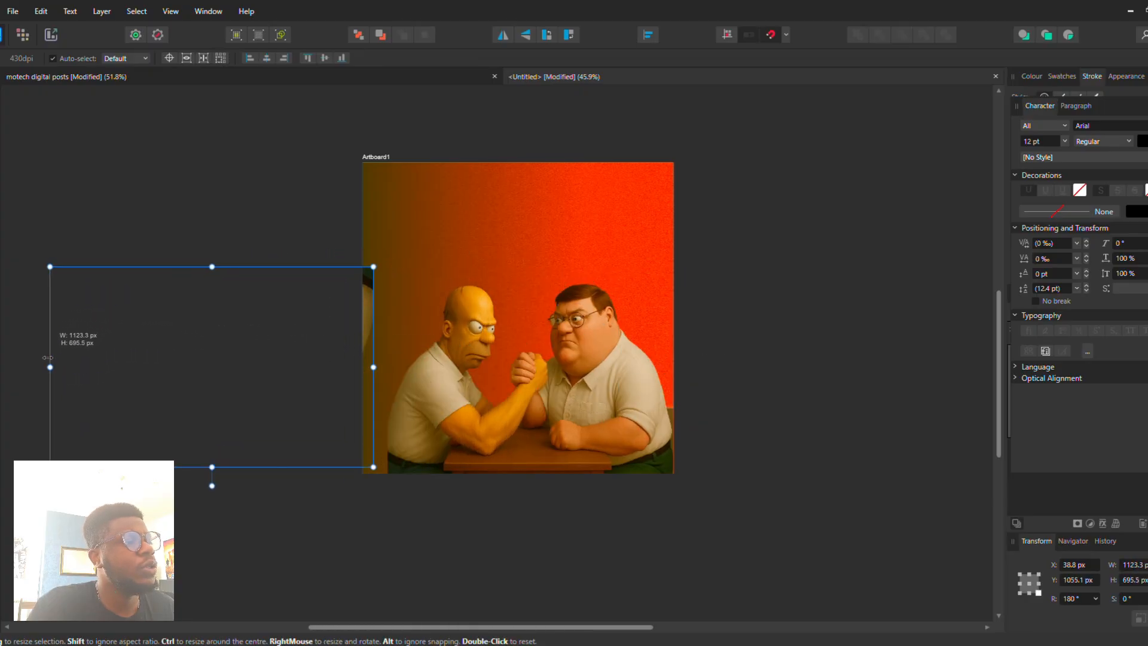
pyautogui.moveTo(146, 363); pyautogui.dragTo(452, 348)
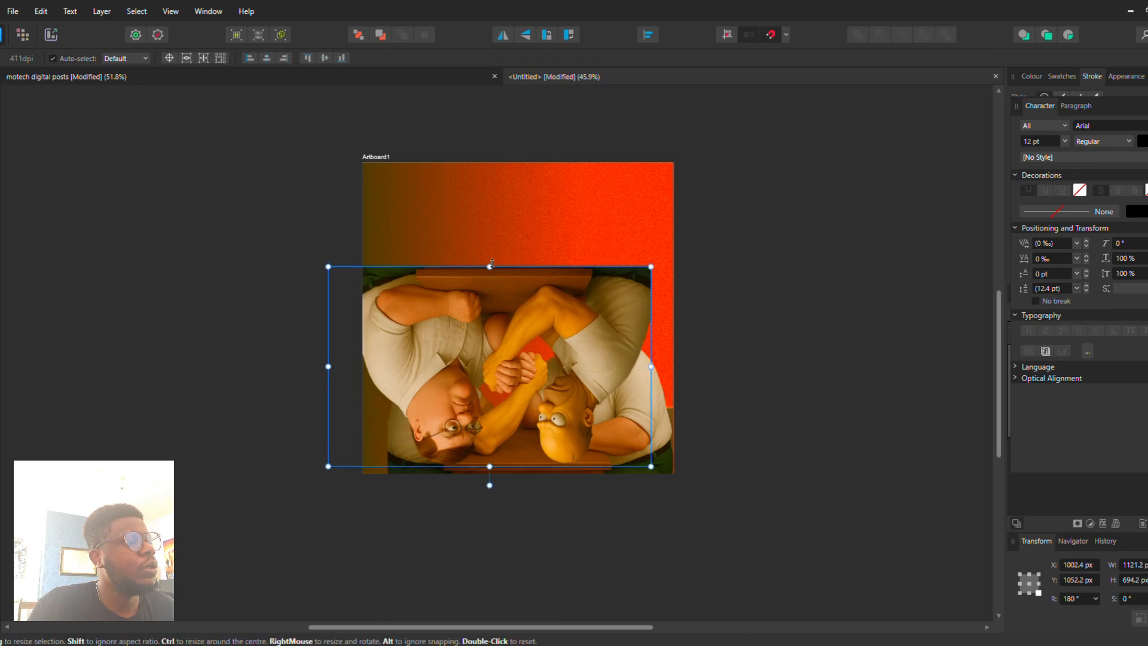
pyautogui.moveTo(489, 266); pyautogui.dragTo(496, 607)
pyautogui.moveTo(506, 511); pyautogui.dragTo(579, 349)
pyautogui.moveTo(626, 378); pyautogui.dragTo(407, 399)
pyautogui.hotkey('ctrl', 'z')
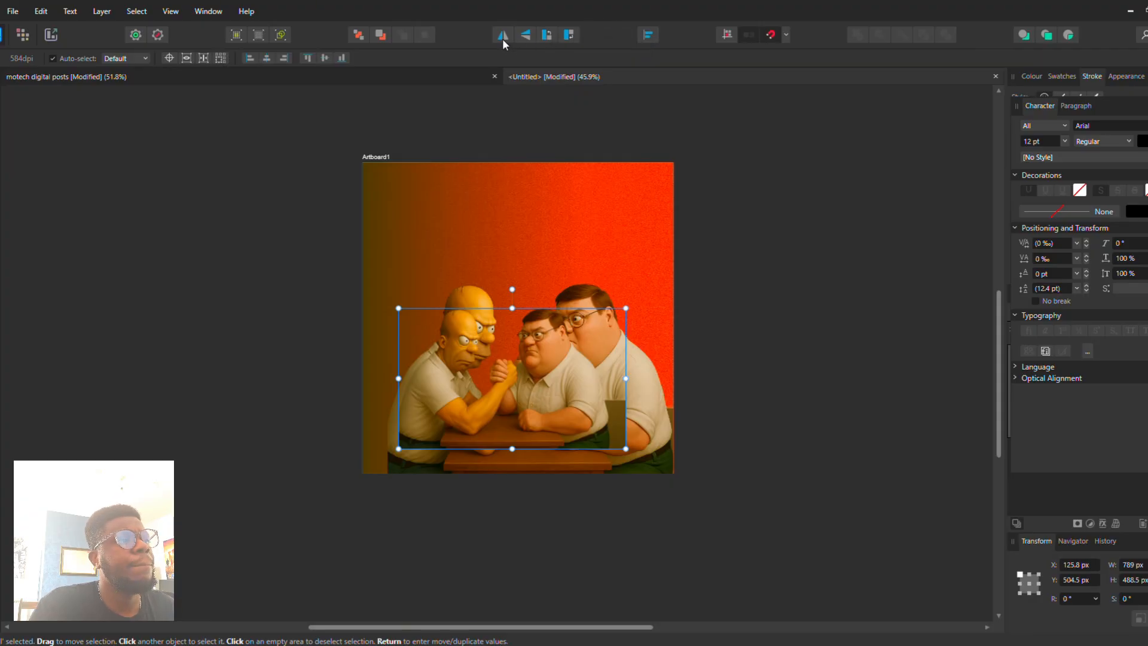
# Step: Flip the copied cutout horizontally and enlarge it about its centre to 1070 × 662.5 px
pyautogui.moveTo(421, 12); pyautogui.dragTo(409, 35)
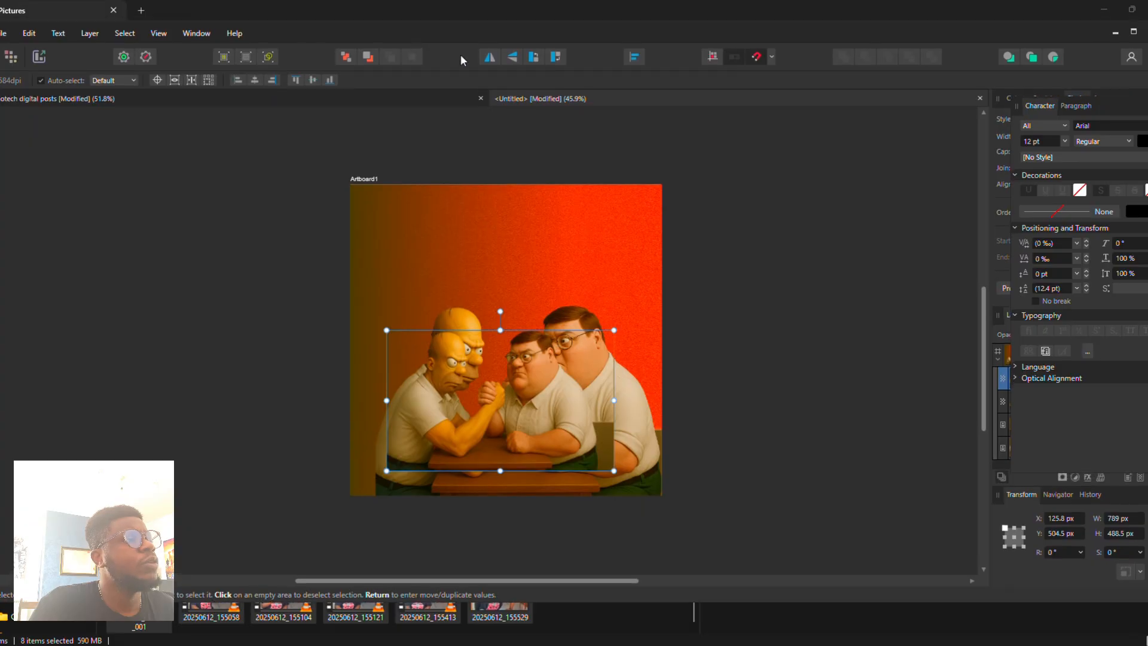
pyautogui.click(488, 58)
pyautogui.doubleClick(453, 31)
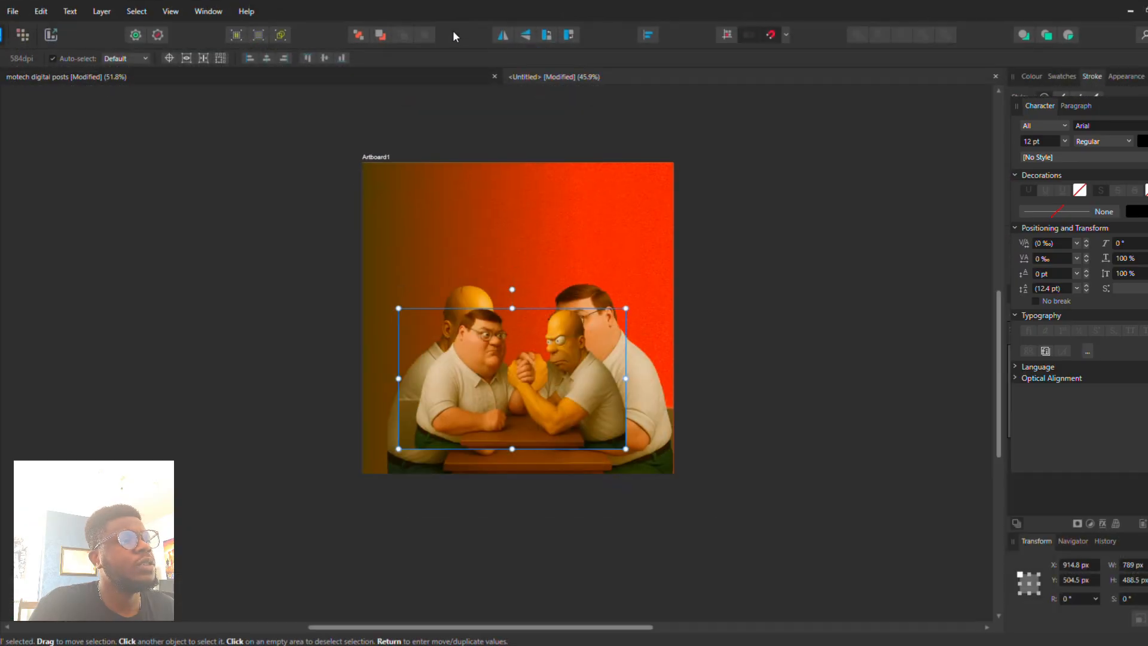
pyautogui.scroll(3, 512, 378)
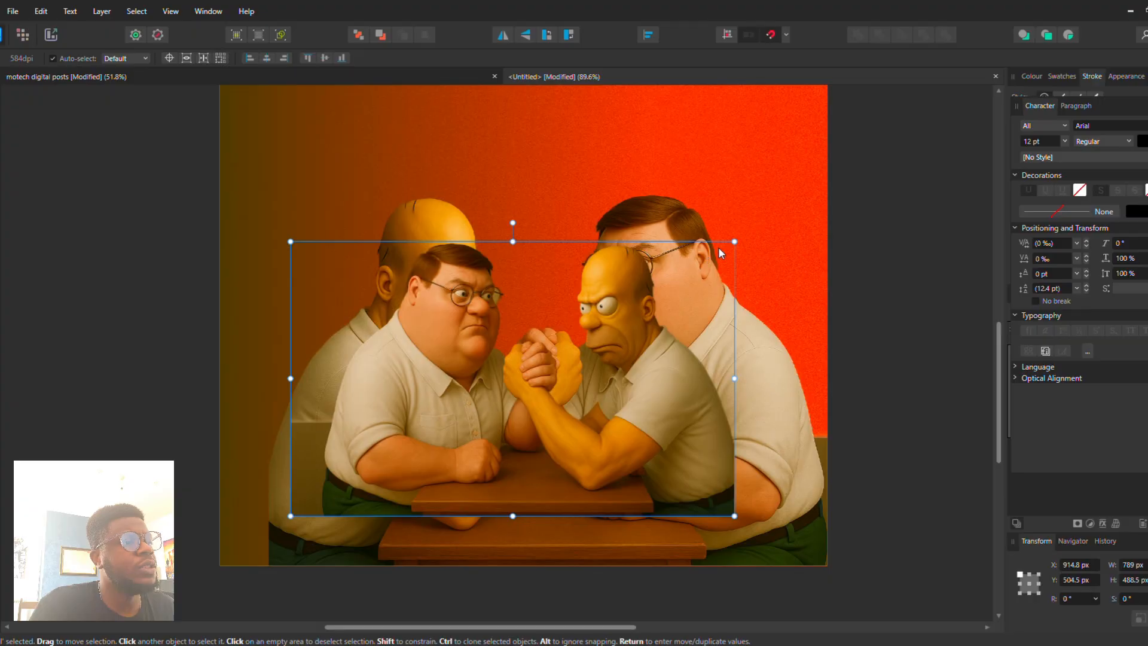
pyautogui.moveTo(734, 241); pyautogui.dragTo(844, 245)
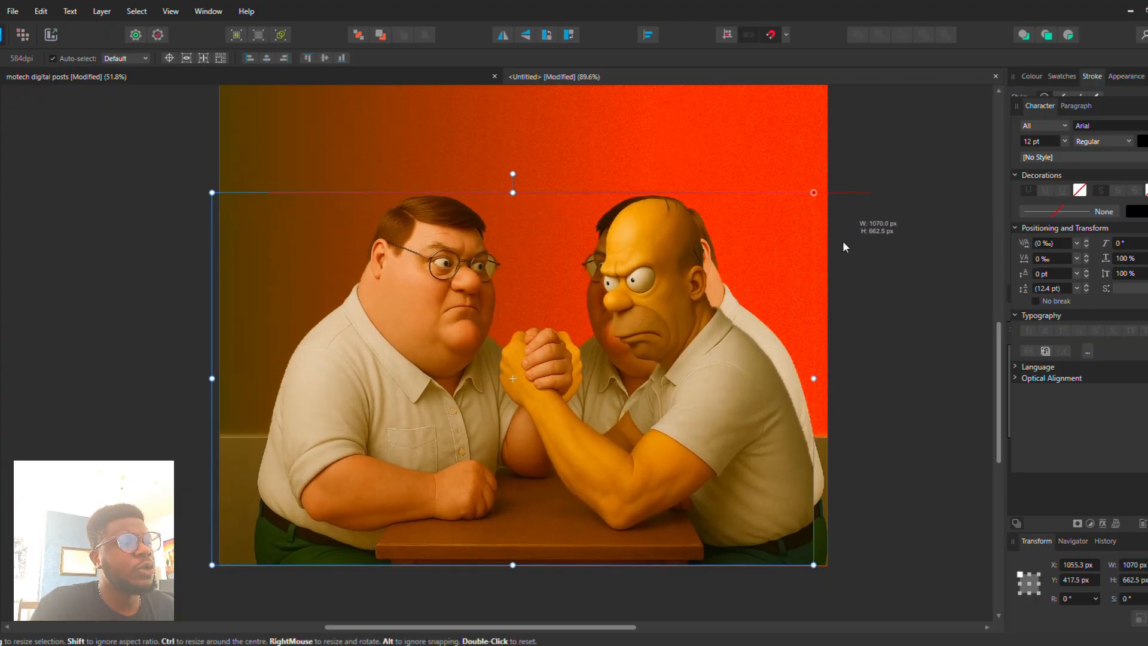
# Step: Send the flipped copy behind the original cutout and position it at about X 1080 px, Y 427.6 px
pyautogui.moveTo(607, 422); pyautogui.dragTo(568, 438)
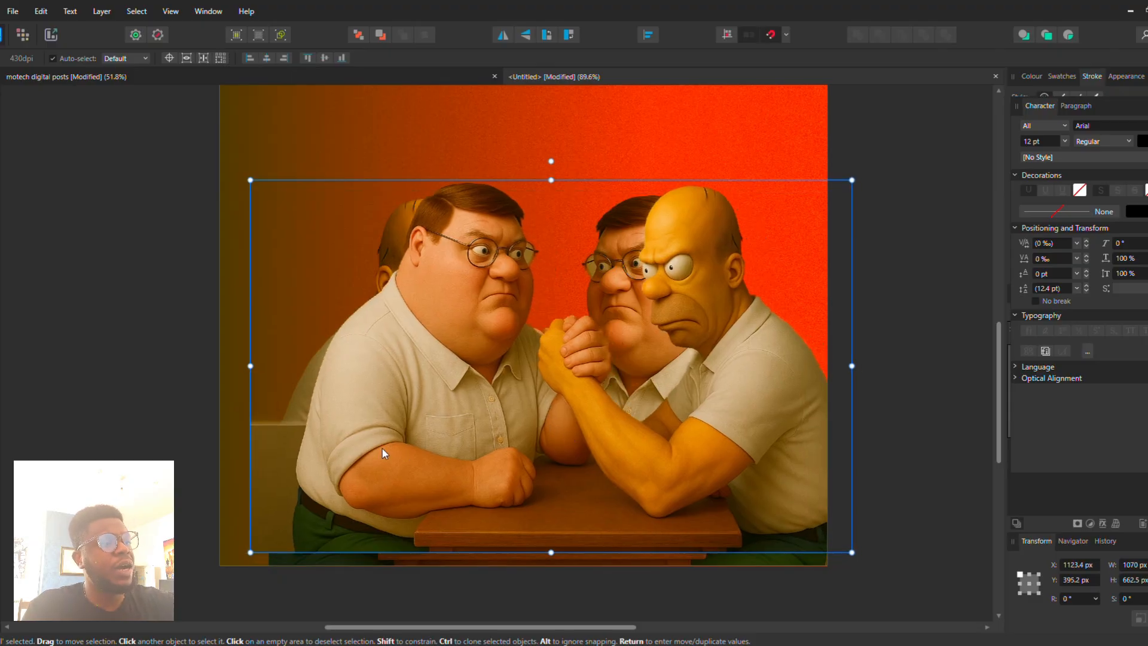
pyautogui.moveTo(354, 436); pyautogui.dragTo(358, 448)
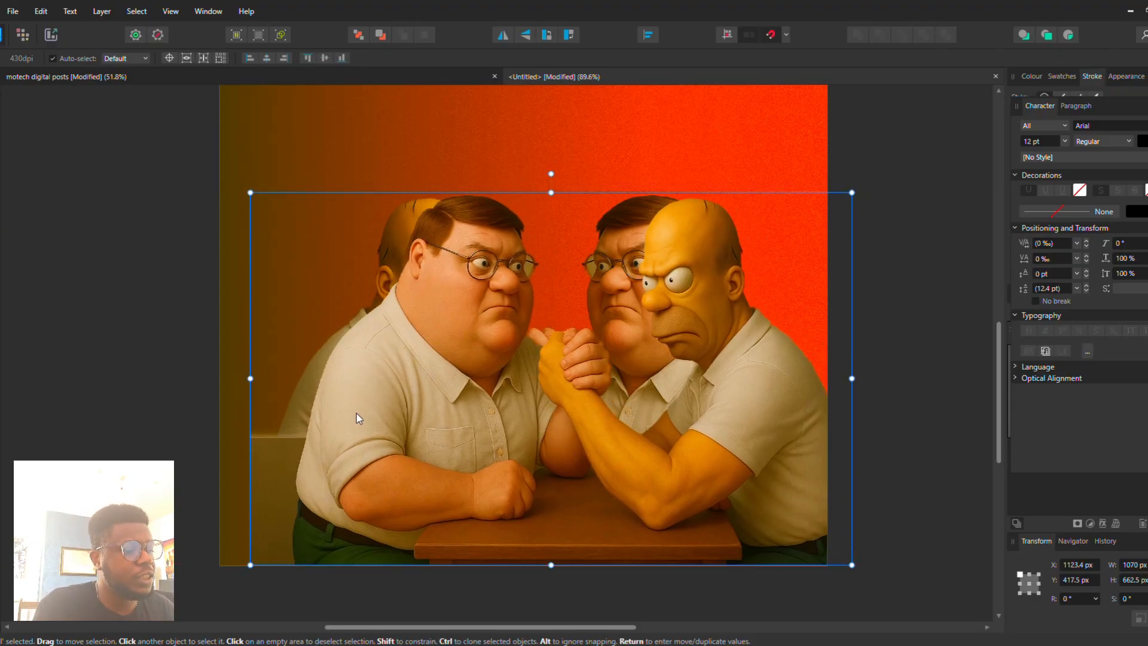
pyautogui.hotkey('ctrl', '[')
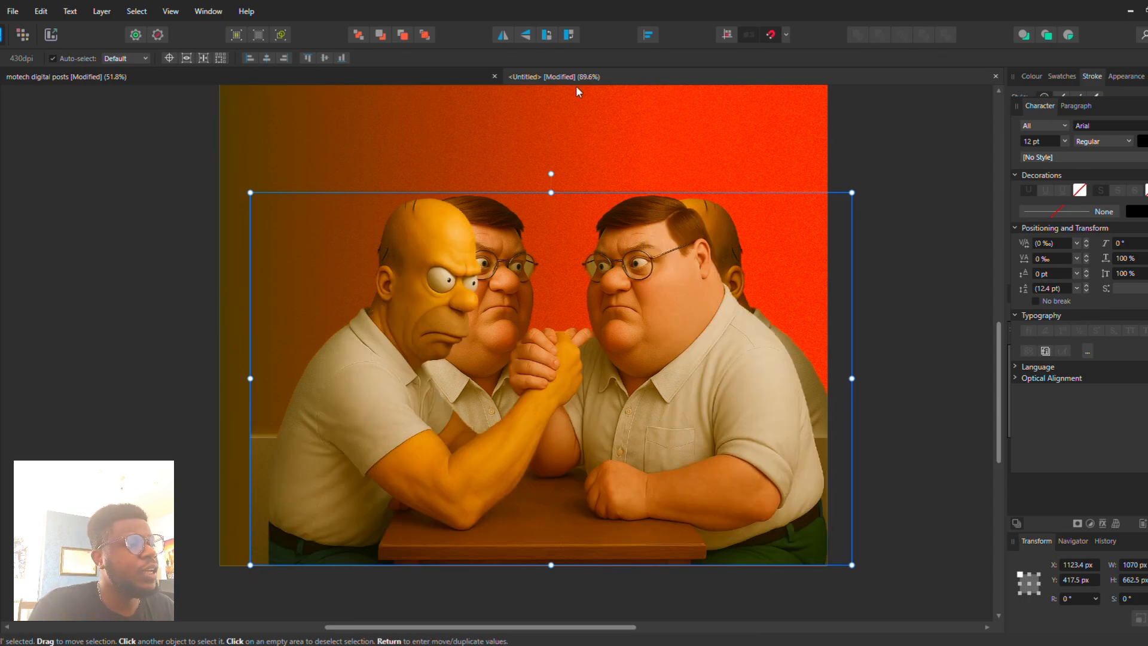
pyautogui.moveTo(650, 295); pyautogui.dragTo(628, 300)
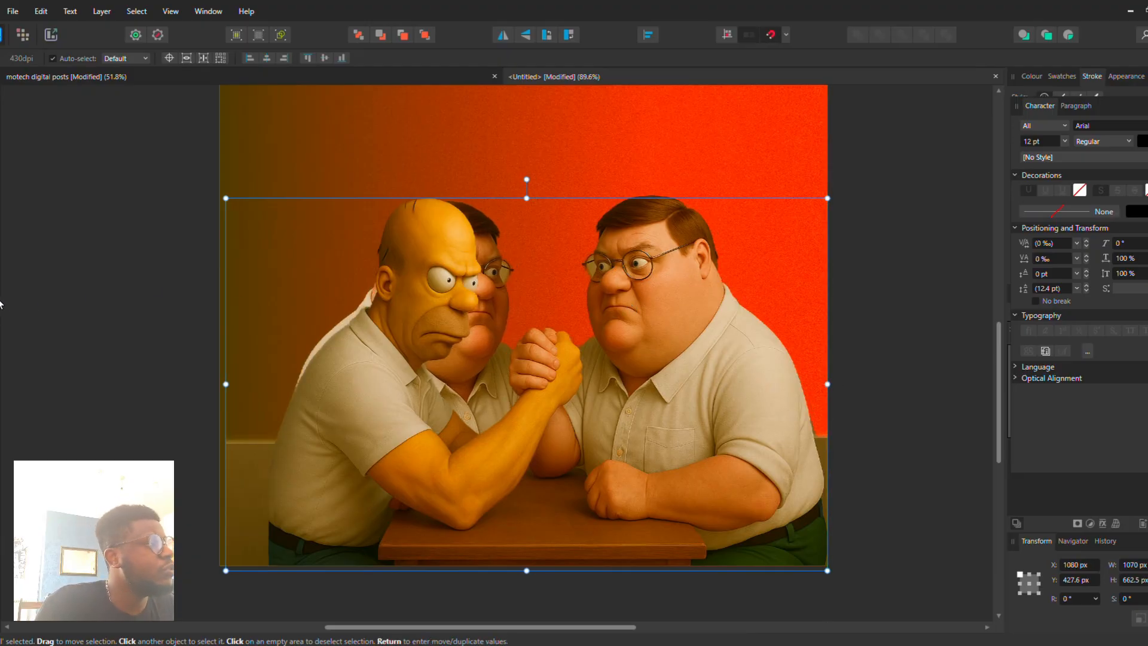
# Step: In the Pixel persona, erase the flipped copy's Peter behind Homer's head and shoulders with a 505.2 px eraser
pyautogui.hotkey('ctrl', '2')
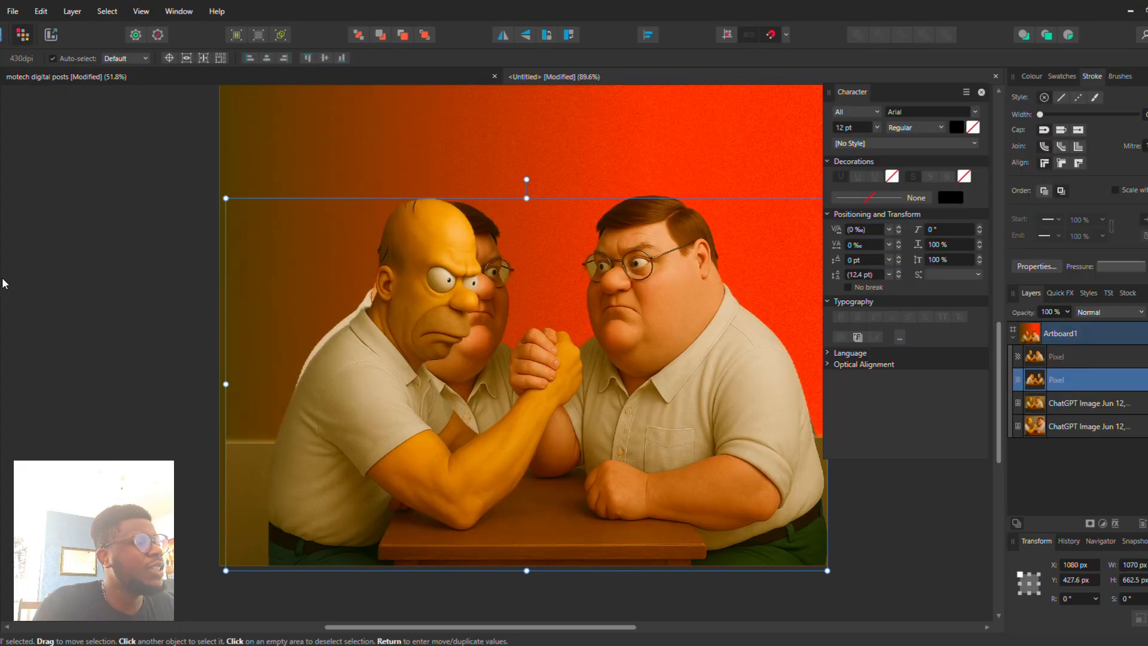
pyautogui.press('e')
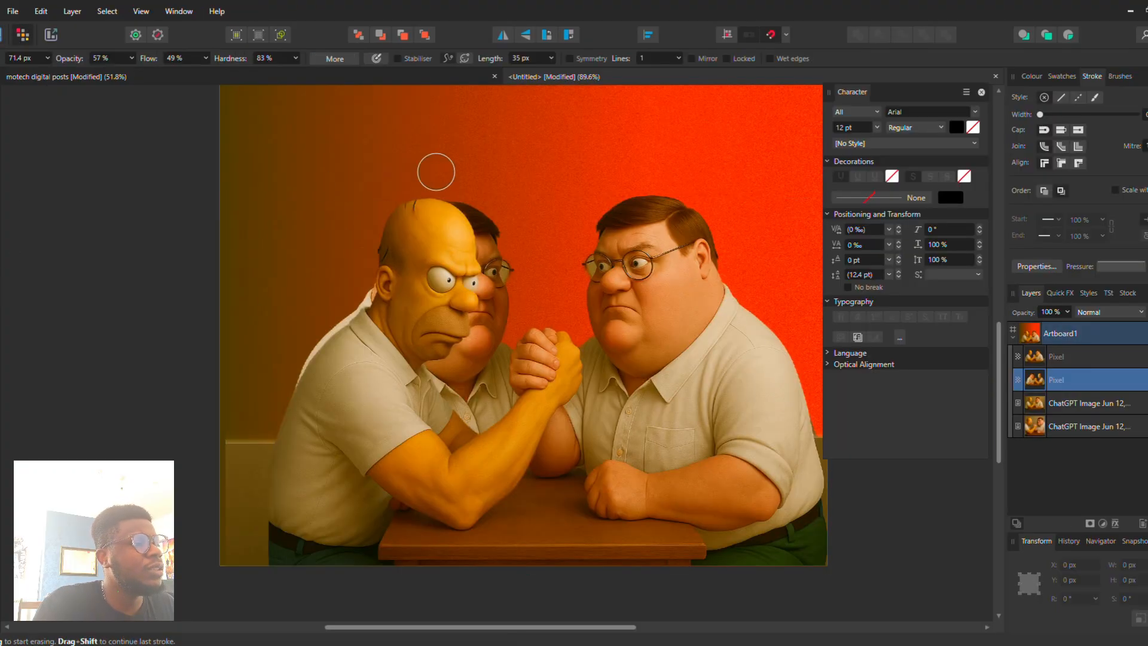
pyautogui.press(']')
pyautogui.press(']')
pyautogui.press(']')
pyautogui.press(']')
pyautogui.press(']')
pyautogui.press(']')
pyautogui.press(']')
pyautogui.press(']')
pyautogui.press(']')
pyautogui.press(']')
pyautogui.press(']')
pyautogui.press(']')
pyautogui.press(']')
pyautogui.press(']')
pyautogui.press(']')
pyautogui.press(']')
pyautogui.press(']')
pyautogui.press(']')
pyautogui.press(']')
pyautogui.press(']')
pyautogui.click(454, 250)
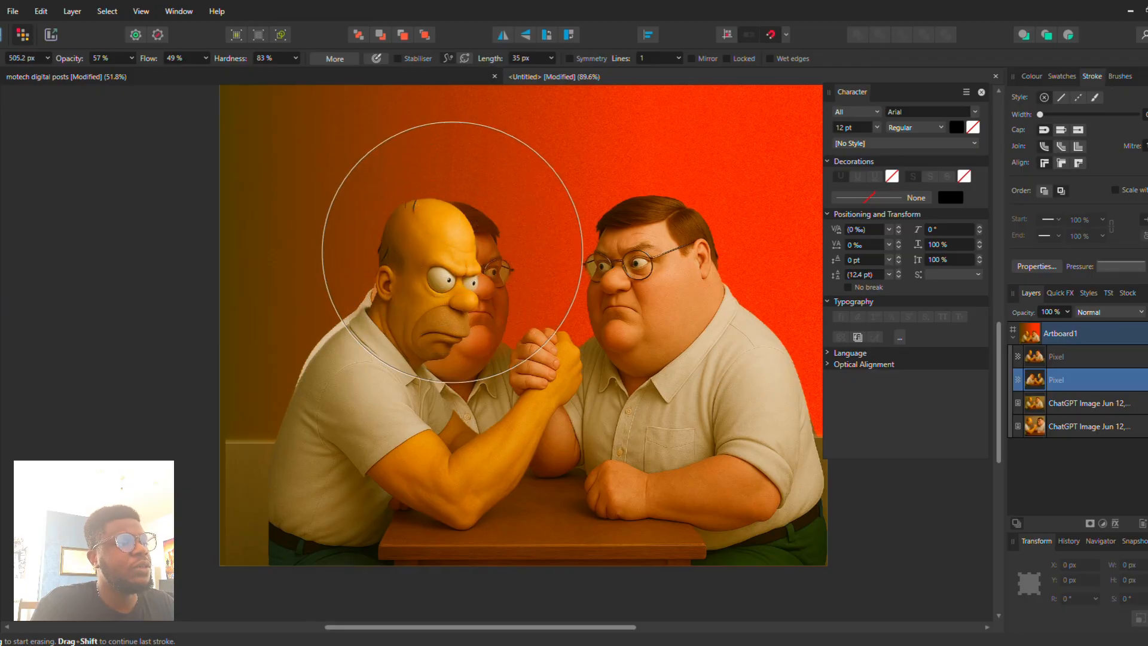
pyautogui.moveTo(594, 354)
pyautogui.mouseDown()
pyautogui.moveTo(479, 287)
pyautogui.moveTo(587, 328)
pyautogui.moveTo(526, 253)
pyautogui.moveTo(722, 379)
pyautogui.moveTo(527, 281)
pyautogui.moveTo(499, 307)
pyautogui.moveTo(436, 319)
pyautogui.moveTo(406, 297)
pyautogui.moveTo(416, 291)
pyautogui.moveTo(378, 335)
pyautogui.moveTo(405, 349)
pyautogui.moveTo(416, 332)
pyautogui.moveTo(502, 415)
pyautogui.moveTo(460, 405)
pyautogui.mouseUp()
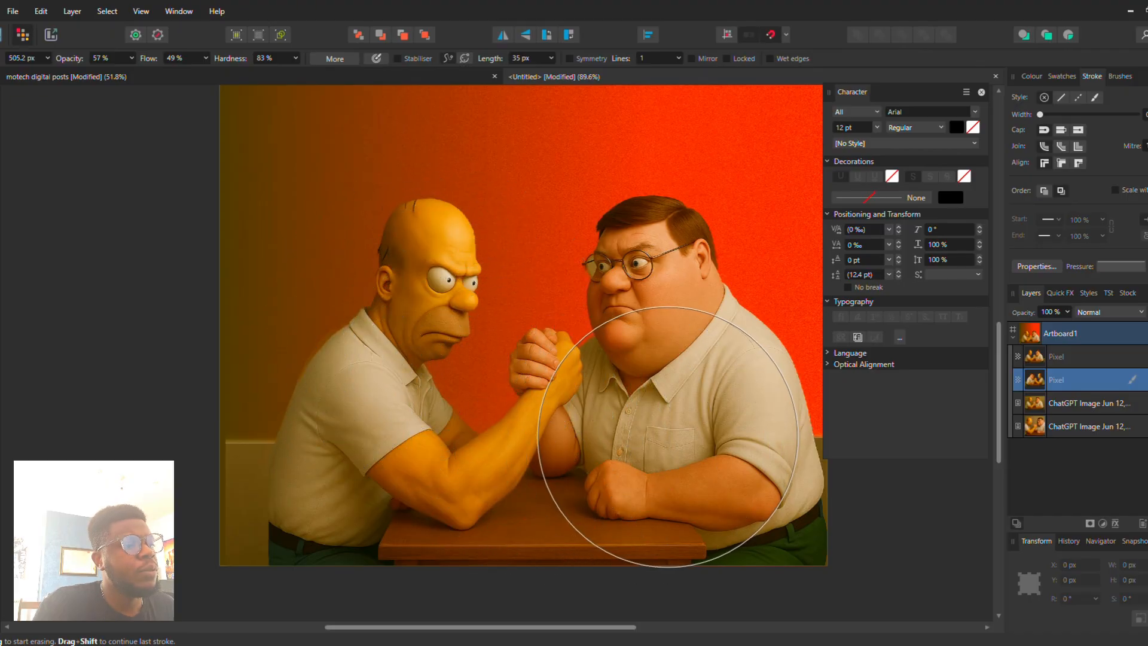
# Step: Erase the flipped copy's remains behind Peter's body, keeping only its lower left section beside Homer
pyautogui.hscroll(3, 666, 435)
pyautogui.scroll(-1, 666, 436)
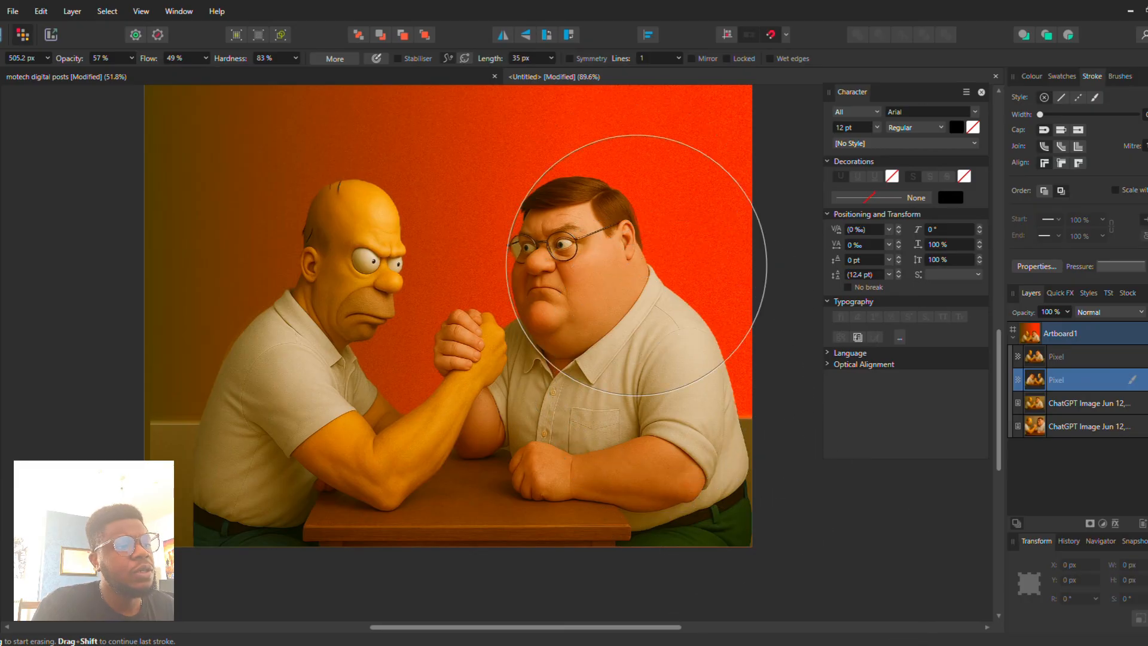
pyautogui.moveTo(735, 441)
pyautogui.mouseDown()
pyautogui.moveTo(644, 397)
pyautogui.moveTo(718, 479)
pyautogui.moveTo(676, 518)
pyautogui.moveTo(619, 465)
pyautogui.mouseUp()
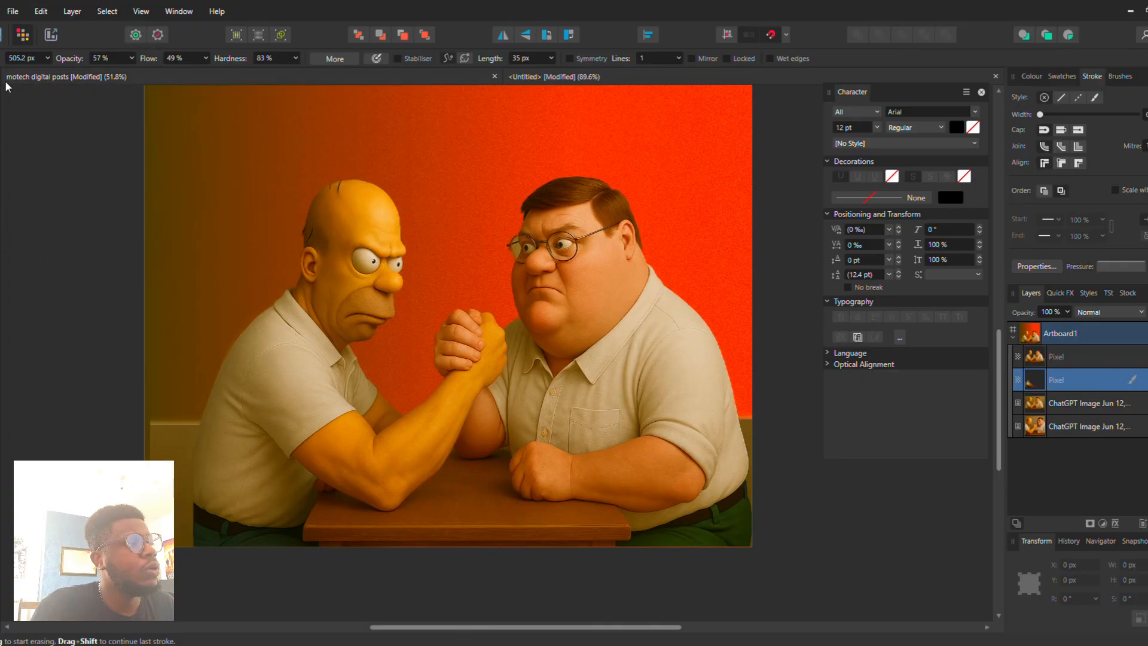
# Step: Resize both cutout layers together to 1111.2 × 651.7 px and position them at X 0 px, Y 482 px on the artboard
pyautogui.press('v')
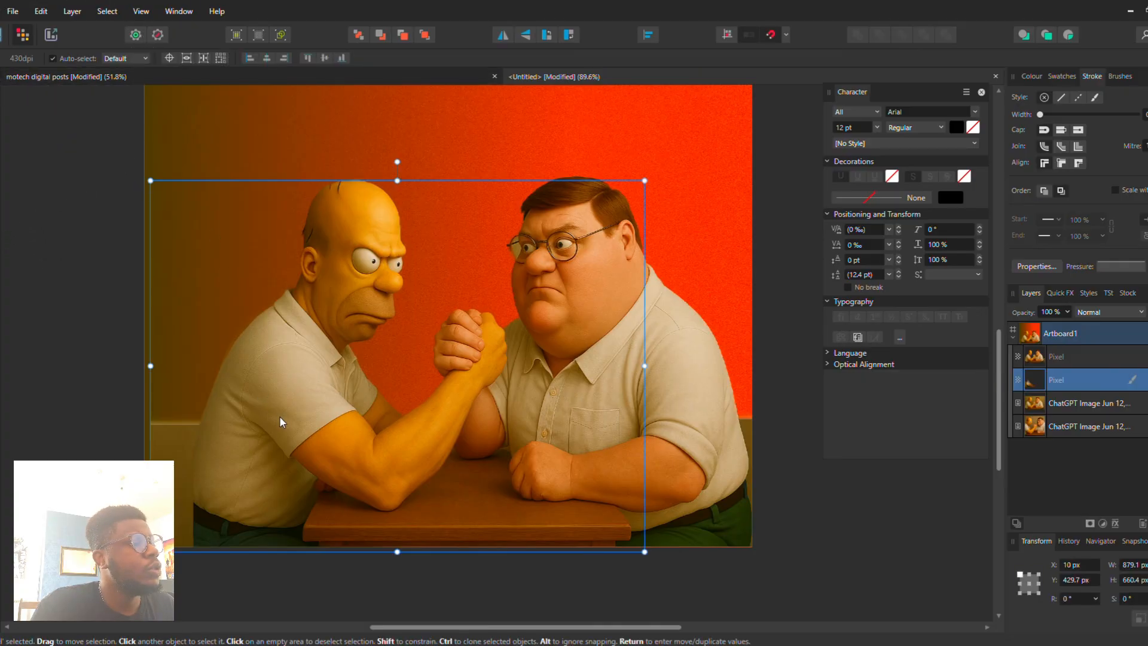
pyautogui.keyDown('shift'); pyautogui.click(692, 493); pyautogui.keyUp('shift')
pyautogui.scroll(-3, 669, 383)
pyautogui.moveTo(616, 384)
pyautogui.mouseDown()
pyautogui.moveTo(603, 384)
pyautogui.moveTo(625, 372)
pyautogui.mouseUp()
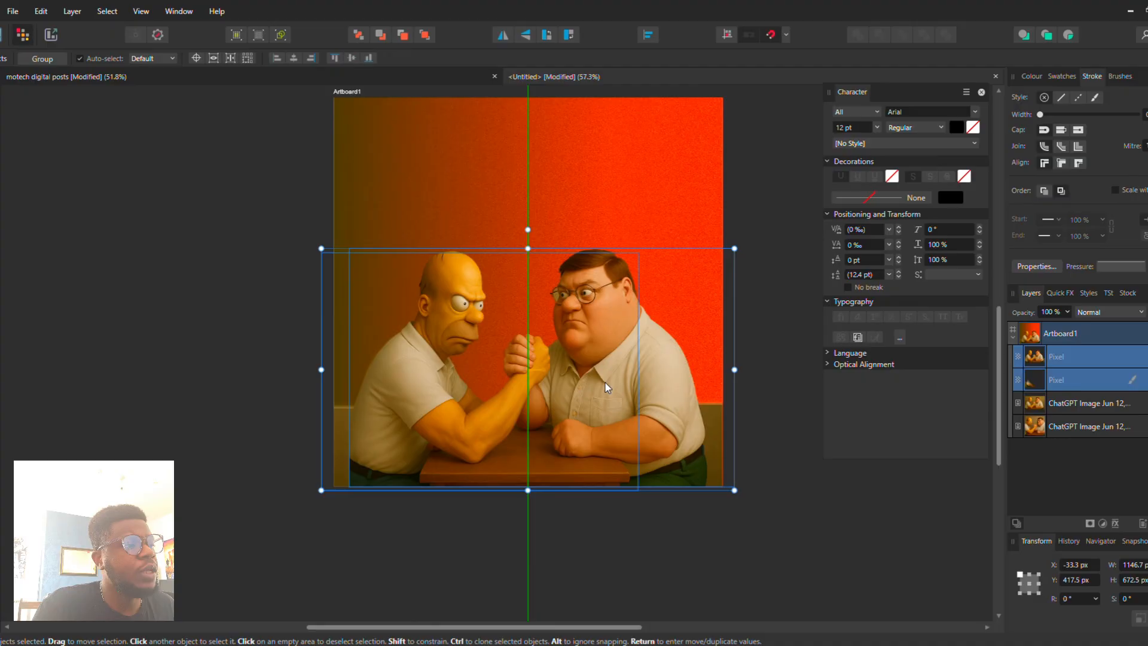
pyautogui.moveTo(735, 248); pyautogui.dragTo(710, 262)
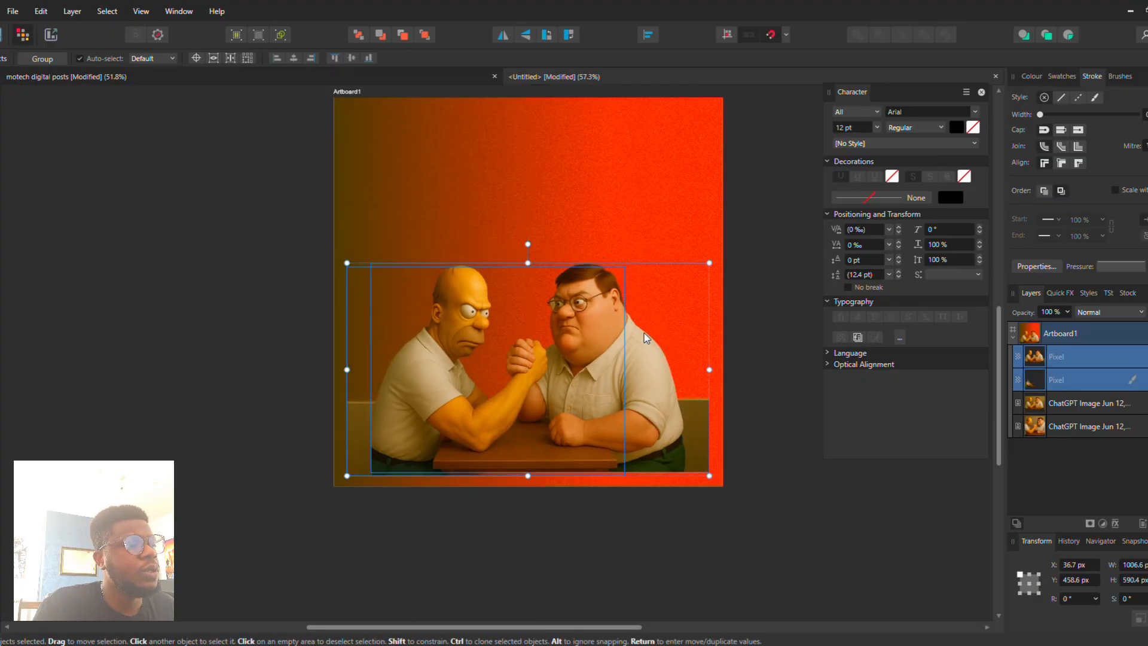
pyautogui.moveTo(644, 338); pyautogui.dragTo(647, 360)
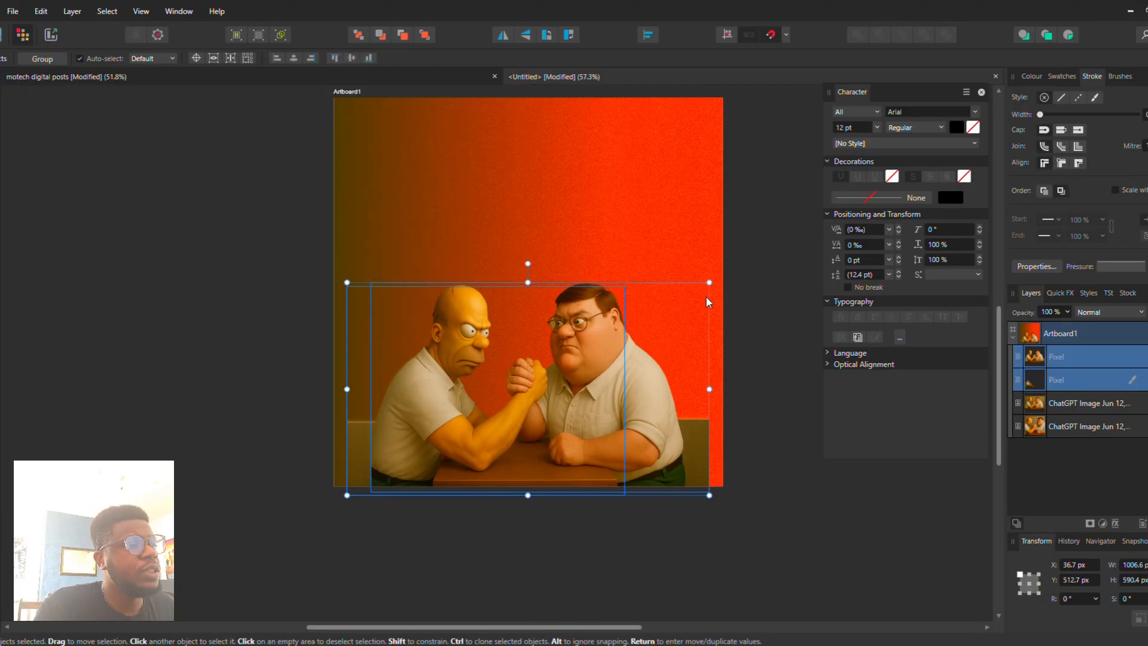
pyautogui.moveTo(710, 282); pyautogui.dragTo(728, 272)
pyautogui.moveTo(682, 373); pyautogui.dragTo(688, 374)
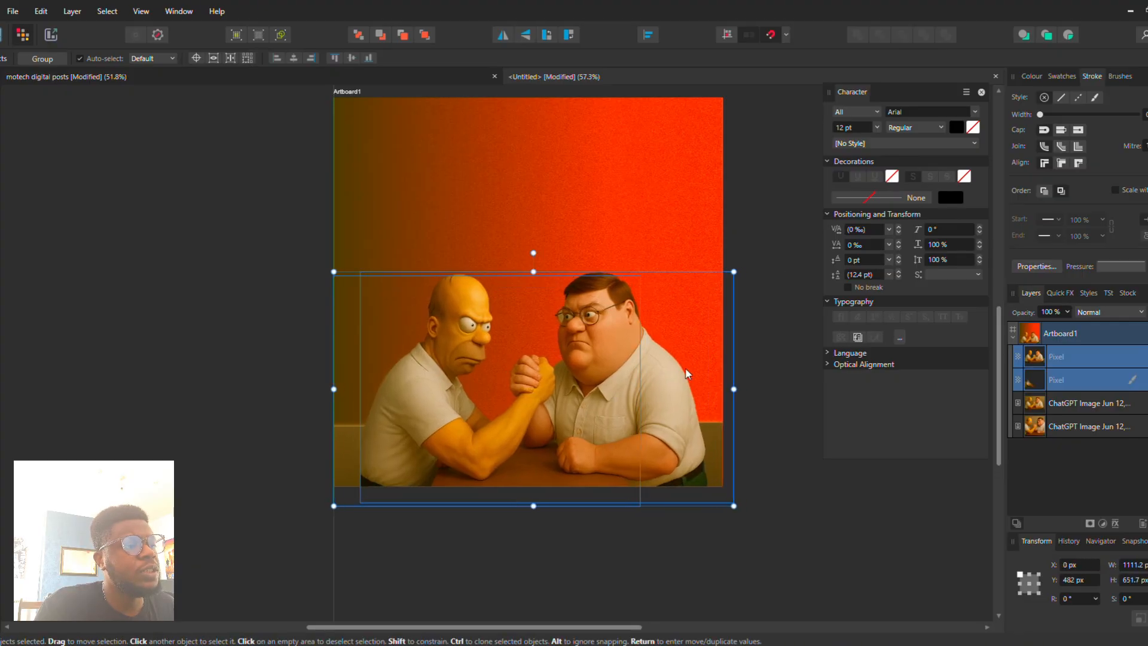
pyautogui.click(798, 392)
pyautogui.scroll(2, 718, 330)
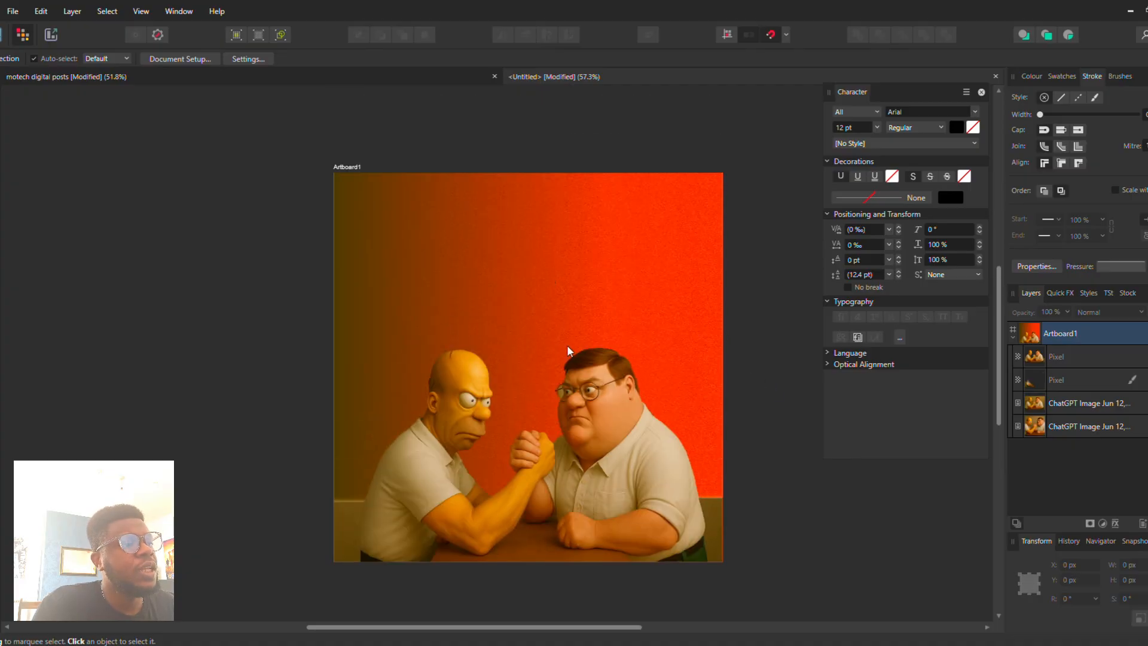
# Step: Recolour the dark left stop of the artboard's linear gradient fill to a bright golden yellow
pyautogui.click(359, 166)
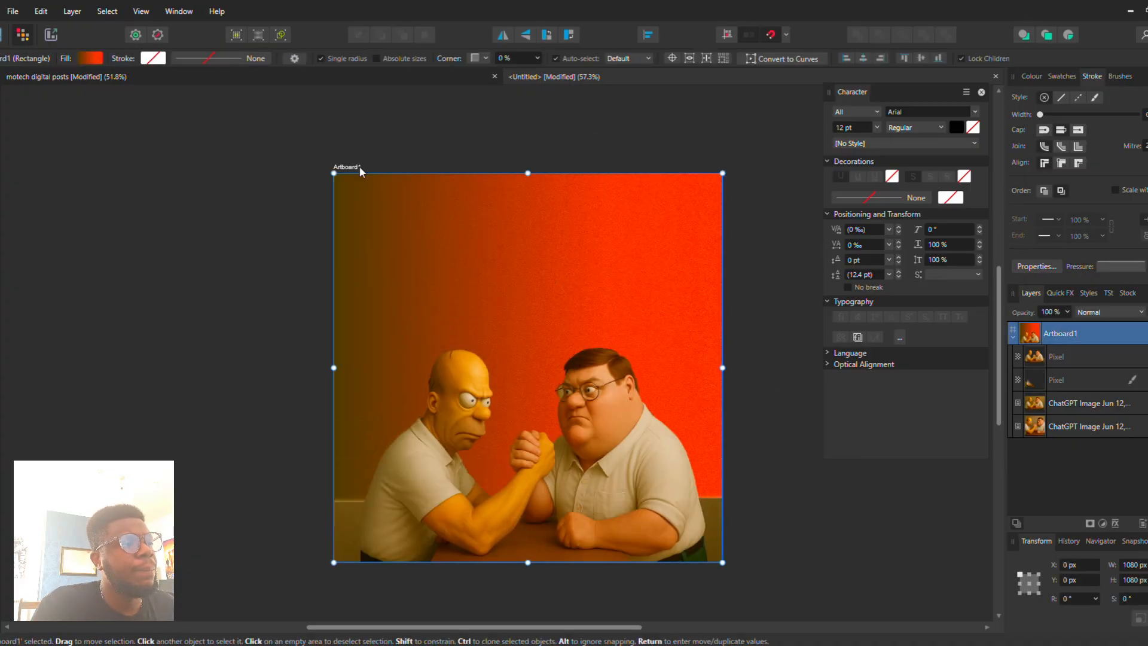
pyautogui.click(90, 58)
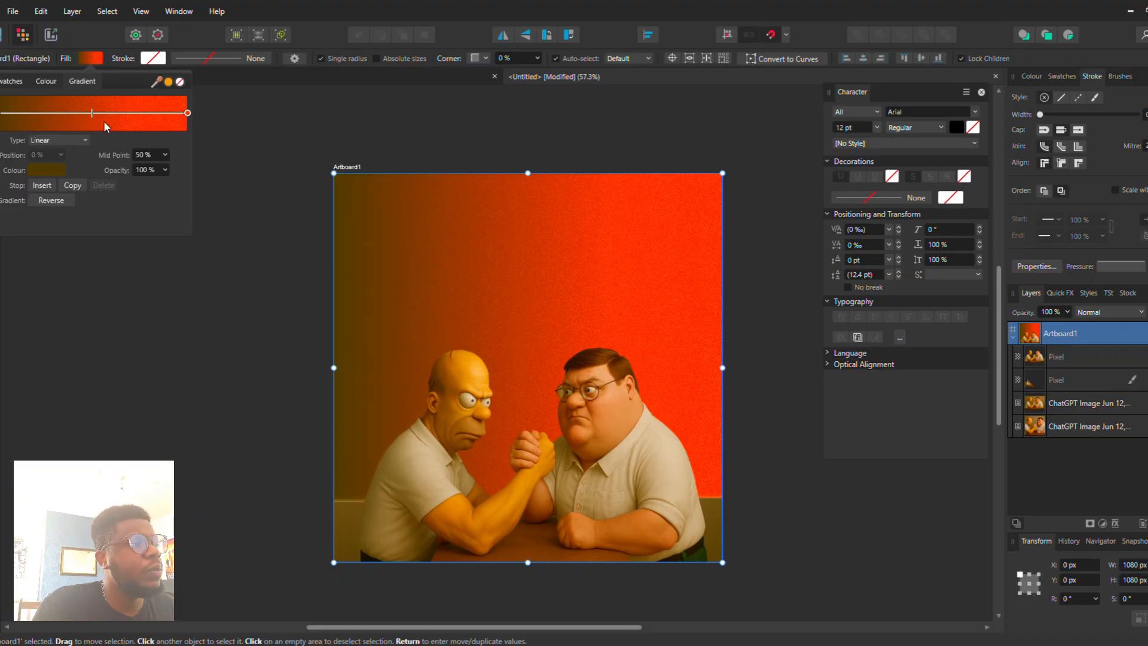
pyautogui.click(46, 170)
pyautogui.moveTo(80, 252); pyautogui.dragTo(80, 274)
pyautogui.press('v')
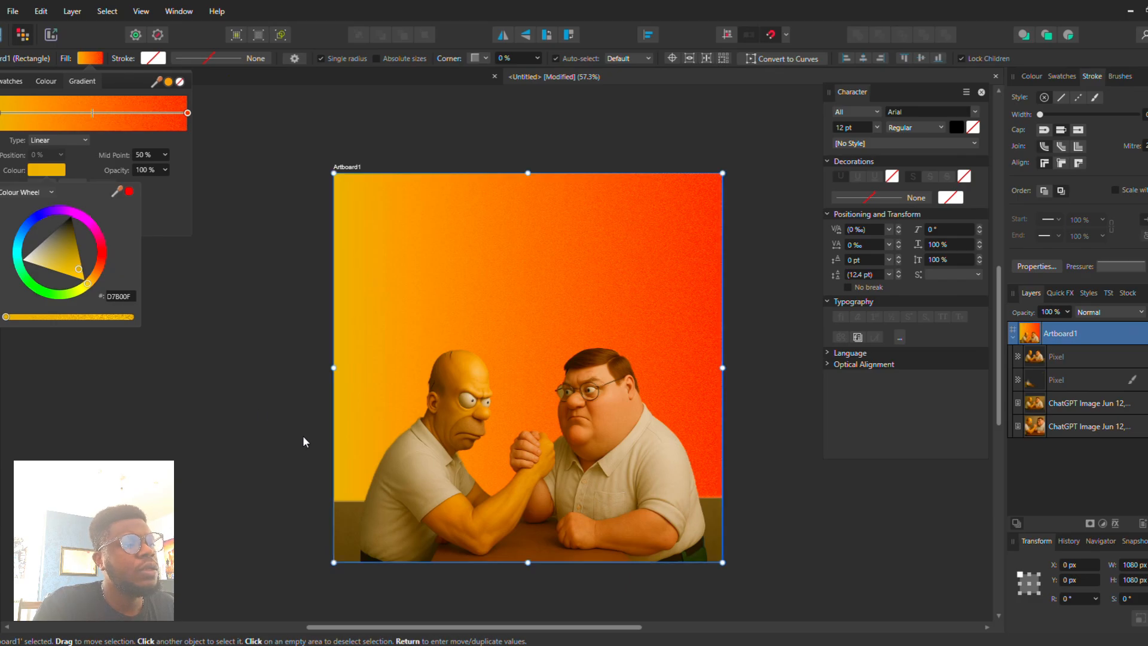
pyautogui.click(299, 432)
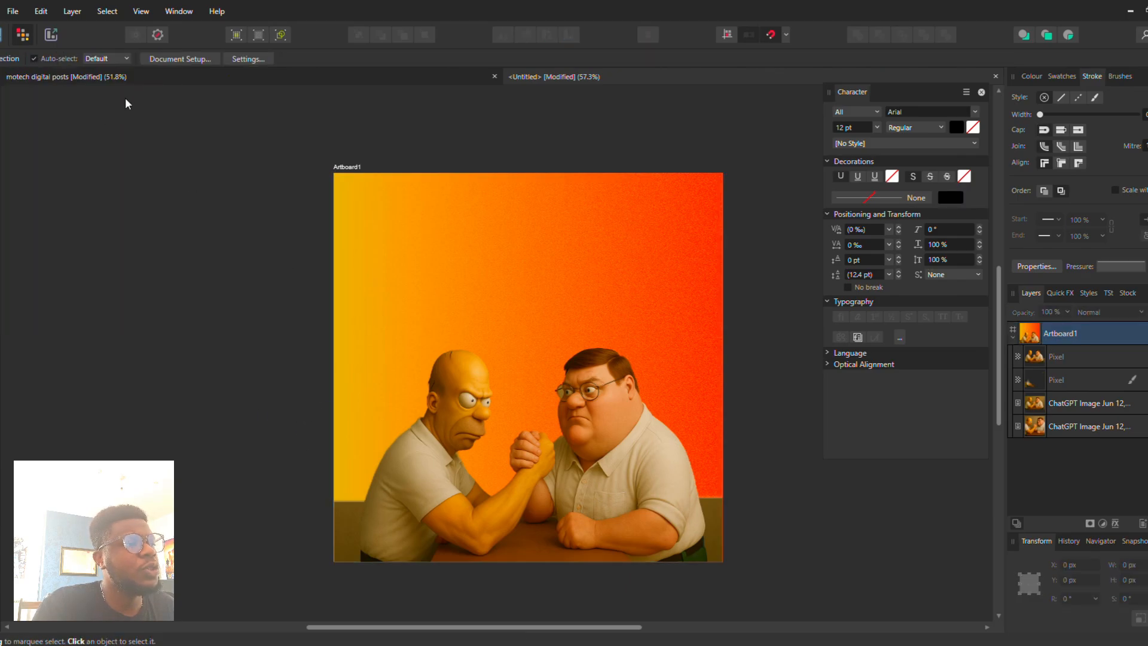
# Step: Add noise to the yellow stop of the artboard's gradient, at roughly a quarter of the noise range
pyautogui.click(340, 176)
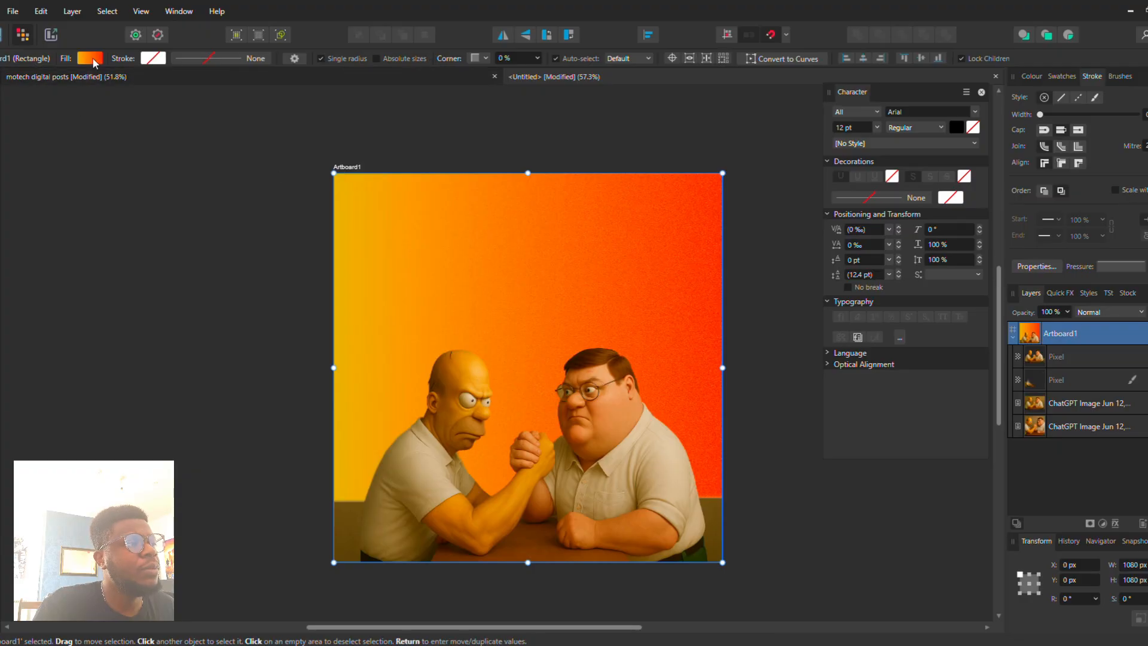
pyautogui.click(90, 58)
pyautogui.click(47, 170)
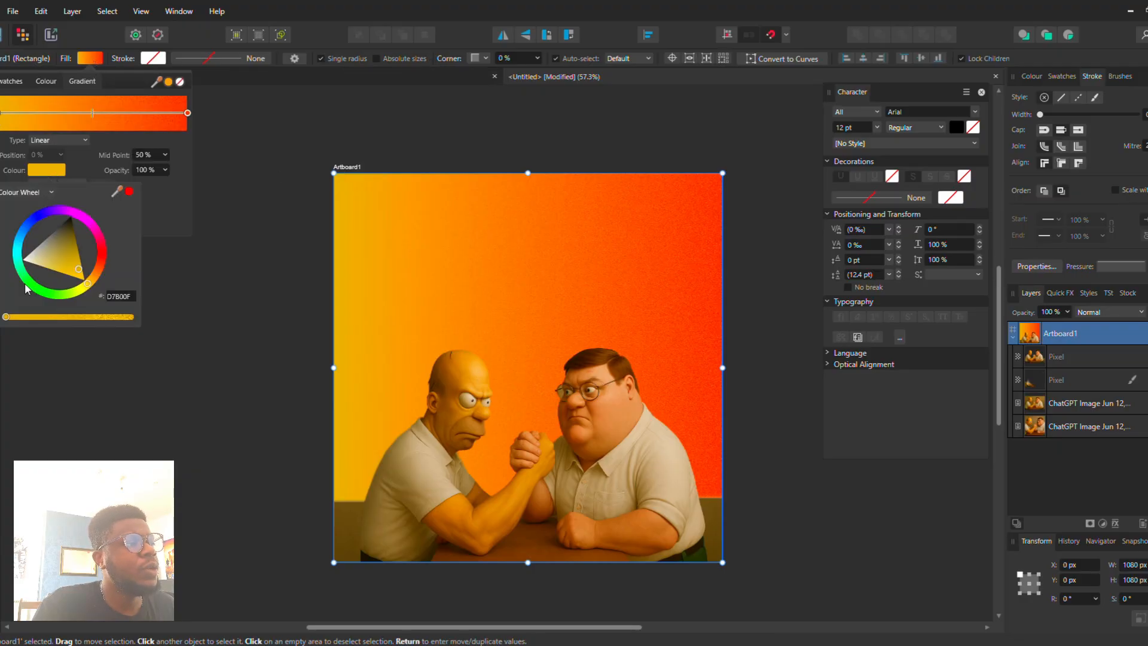
pyautogui.moveTo(22, 317); pyautogui.dragTo(39, 320)
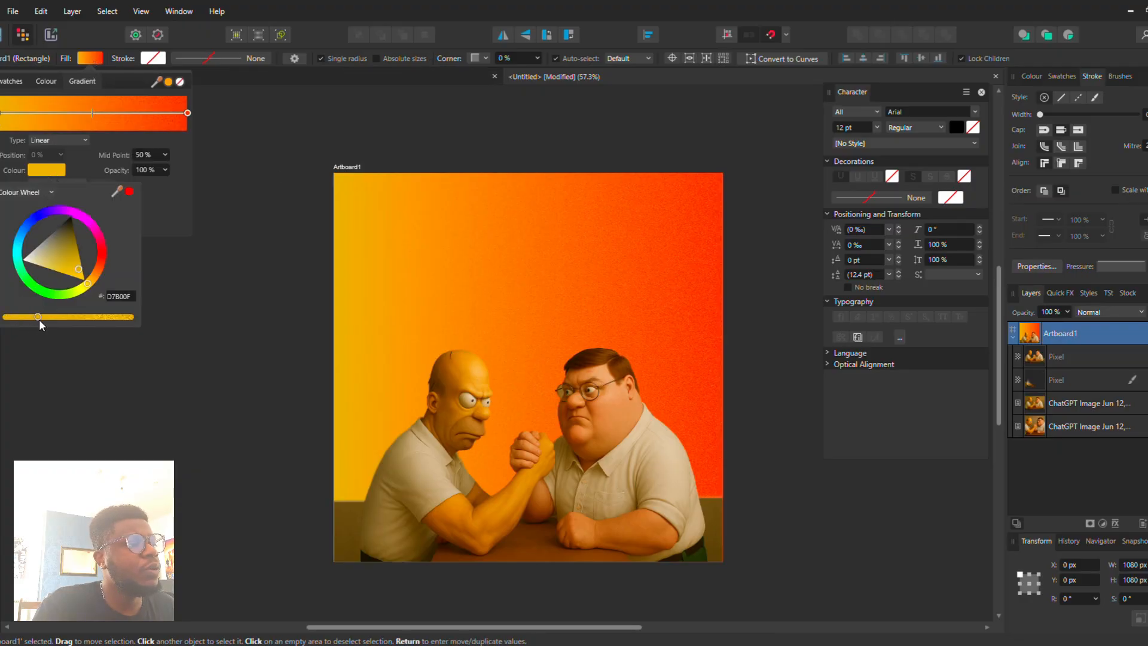
pyautogui.click(119, 394)
pyautogui.hscroll(1, 677, 314)
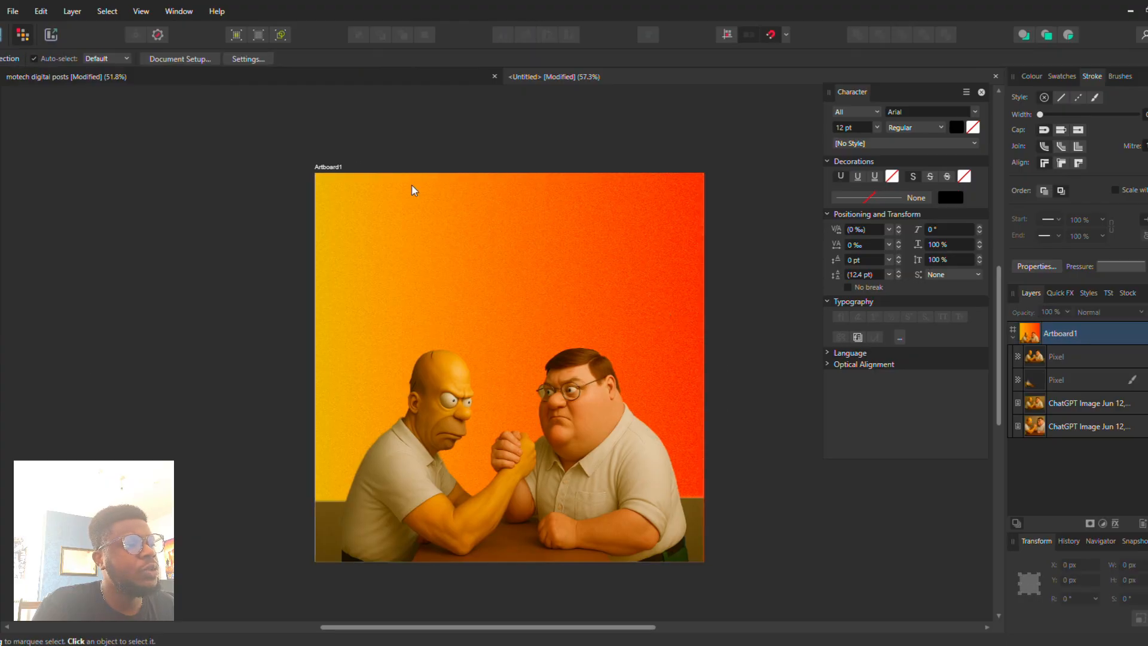
pyautogui.click(325, 166)
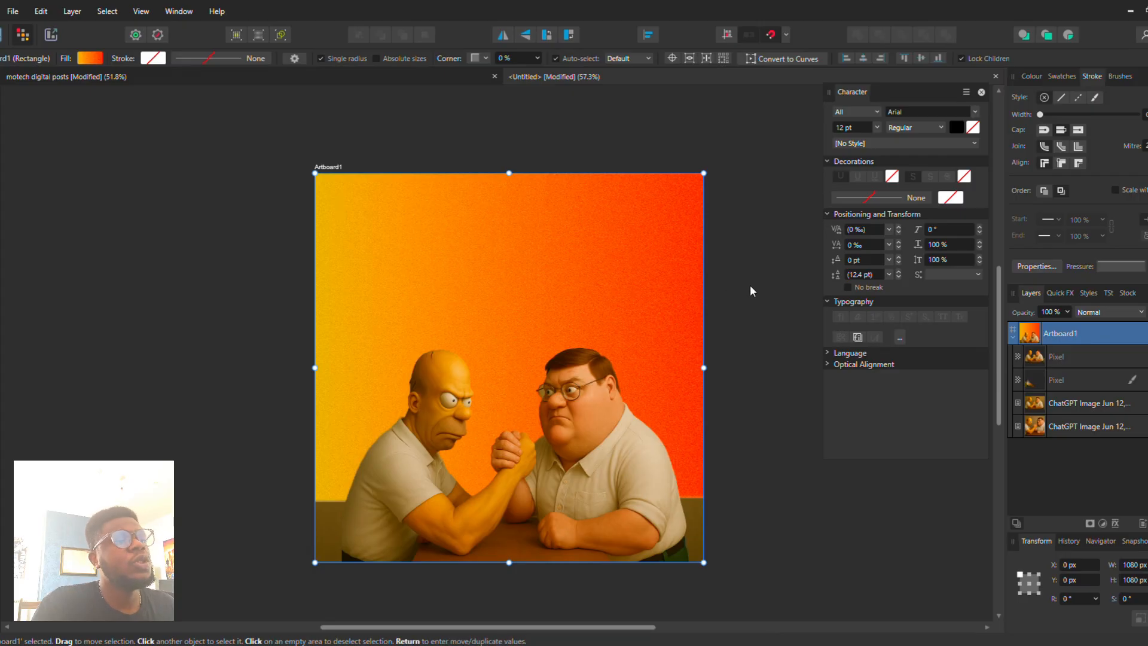
pyautogui.click(706, 319)
pyautogui.click(621, 413)
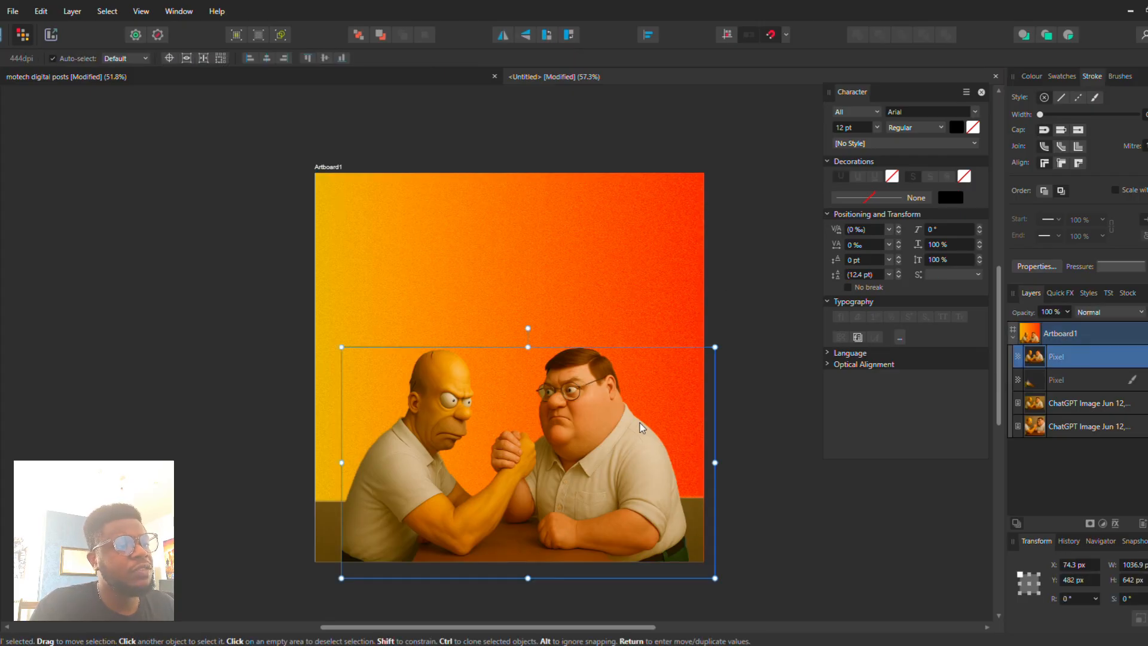
pyautogui.click(1103, 524)
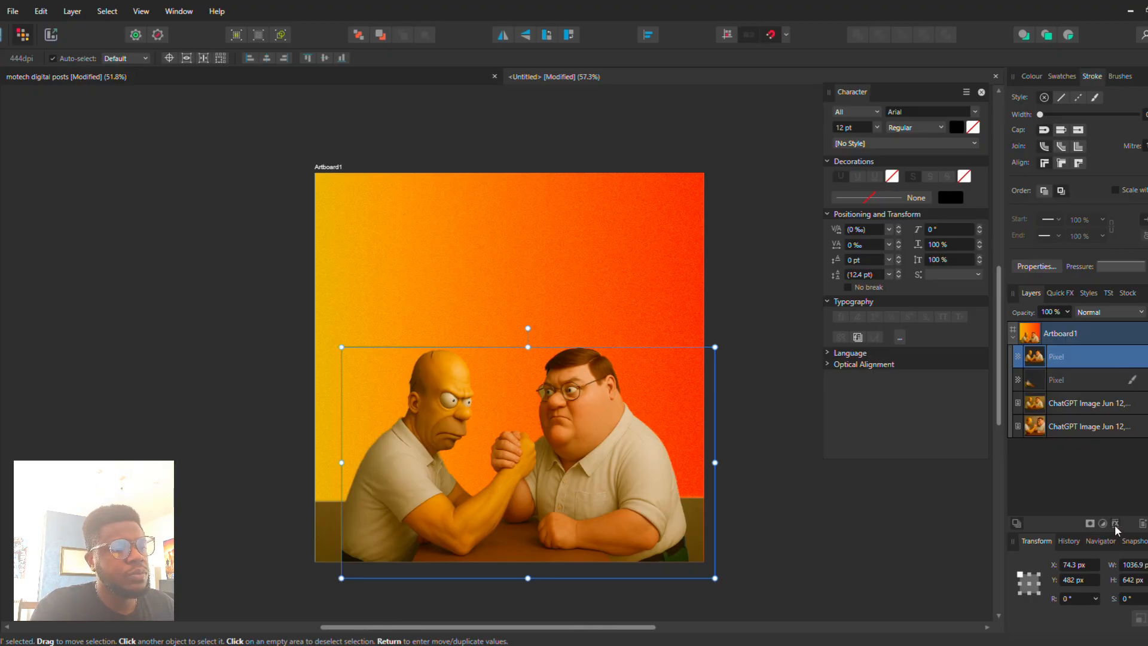
pyautogui.click(879, 530)
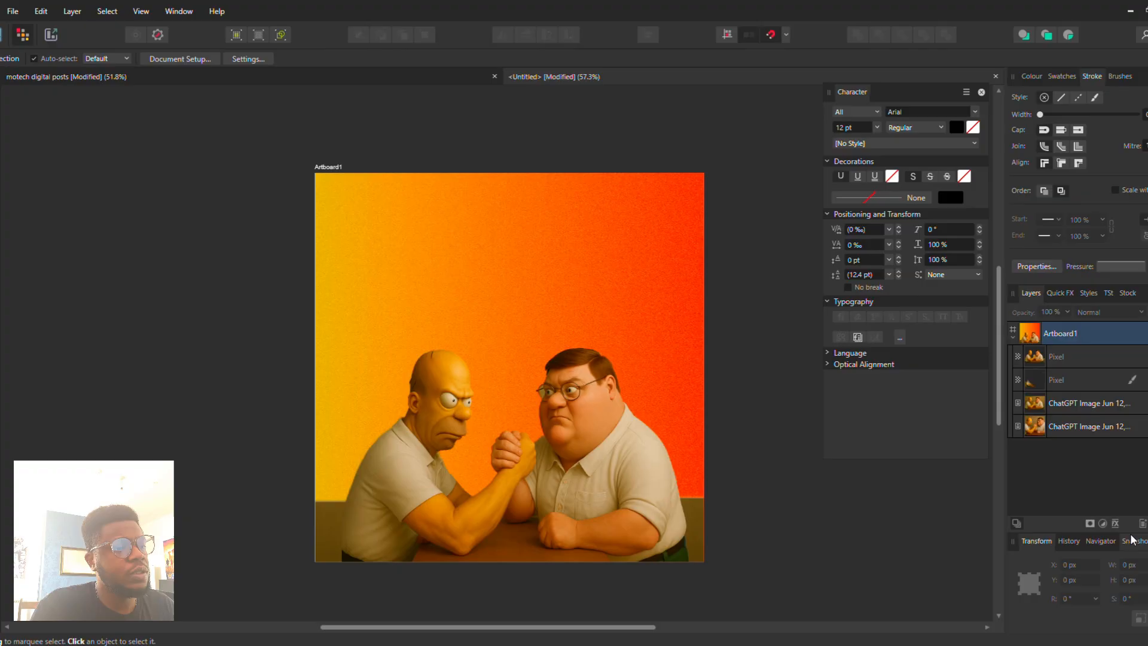
pyautogui.click(567, 456)
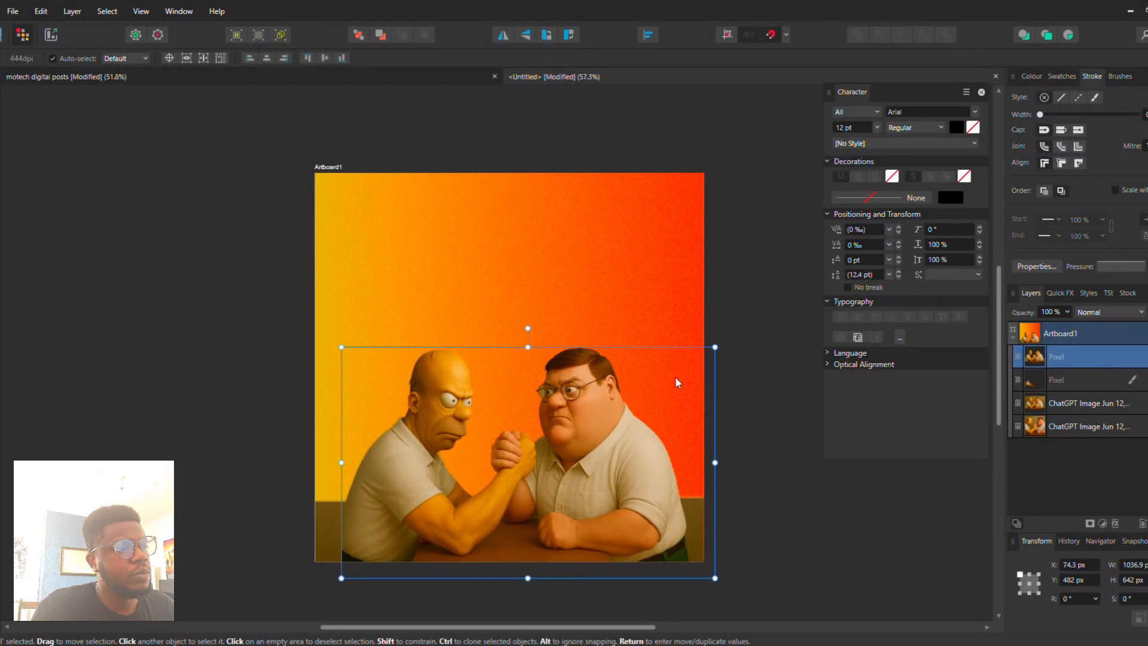
pyautogui.click(739, 306)
pyautogui.click(674, 405)
pyautogui.click(1069, 388)
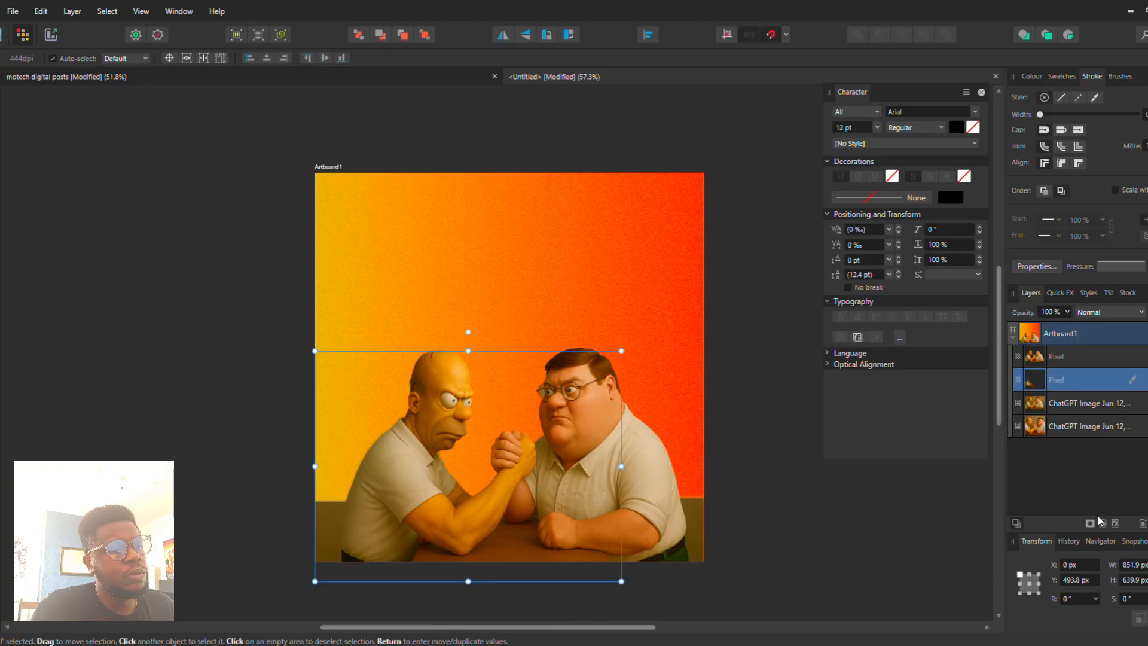
pyautogui.click(1105, 405)
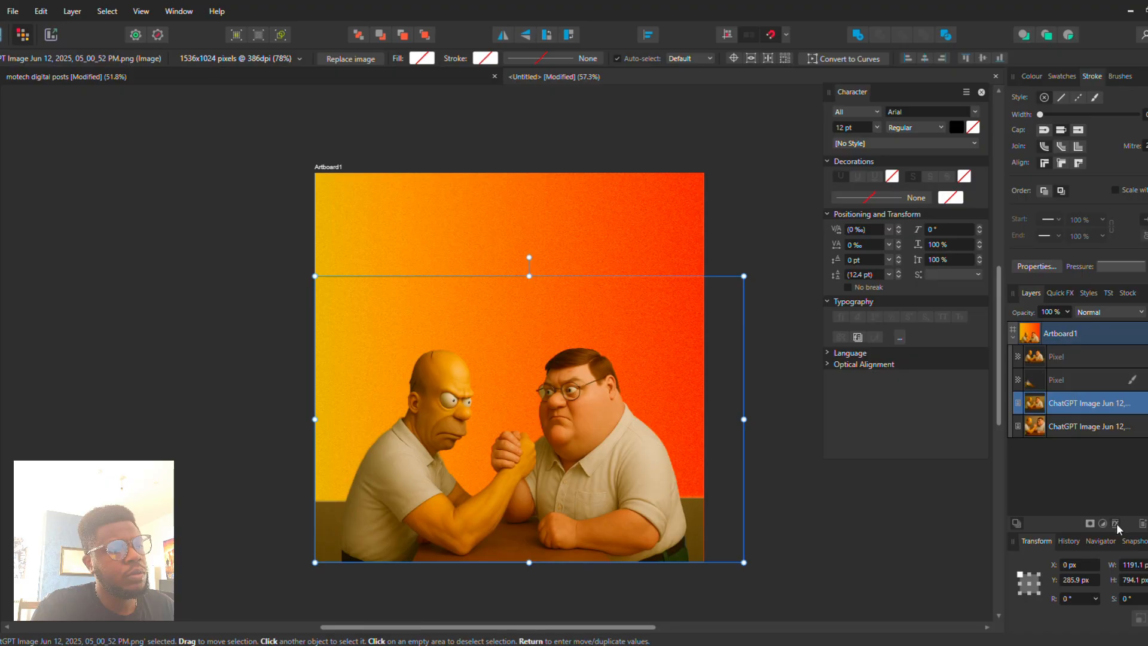
pyautogui.click(599, 601)
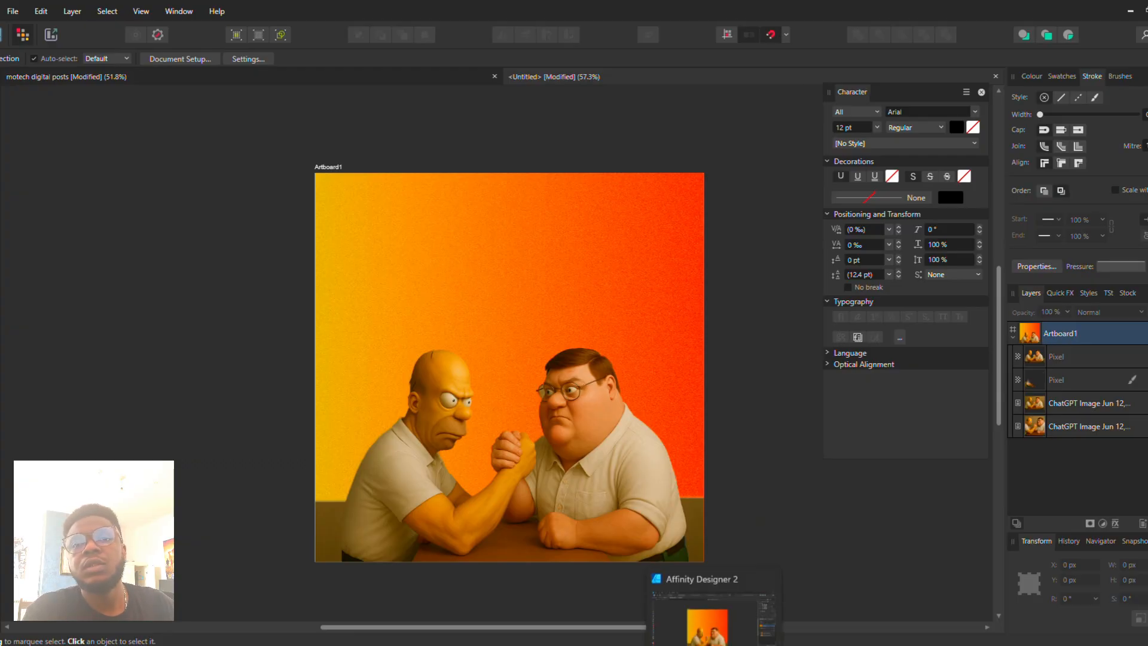
pyautogui.click(581, 441)
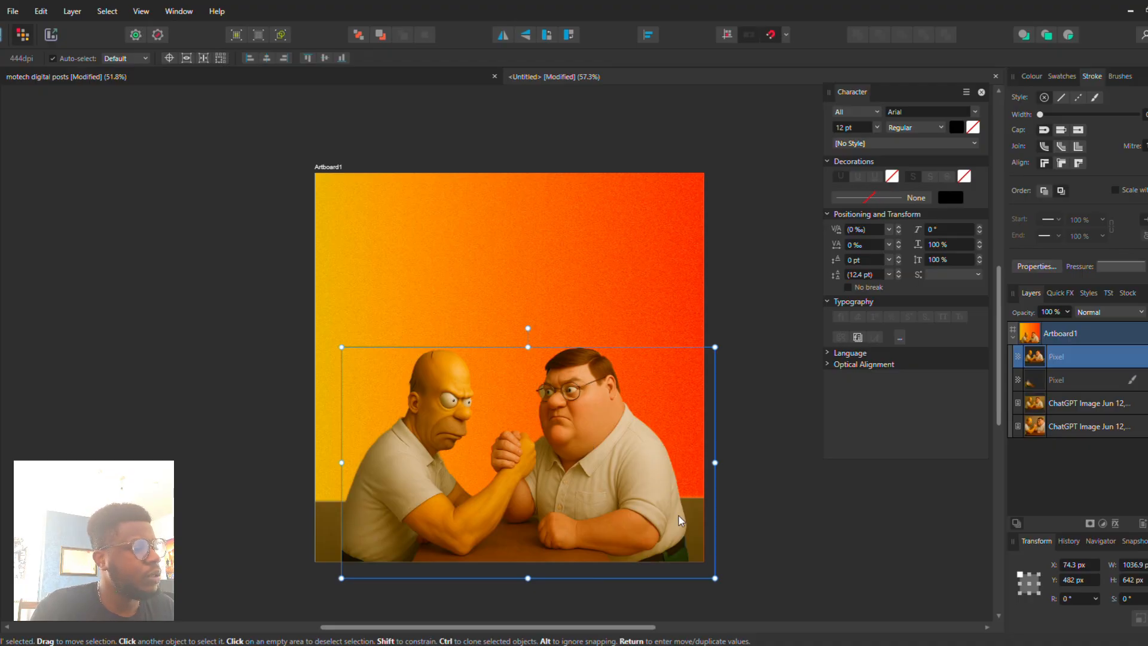
pyautogui.moveTo(714, 645)
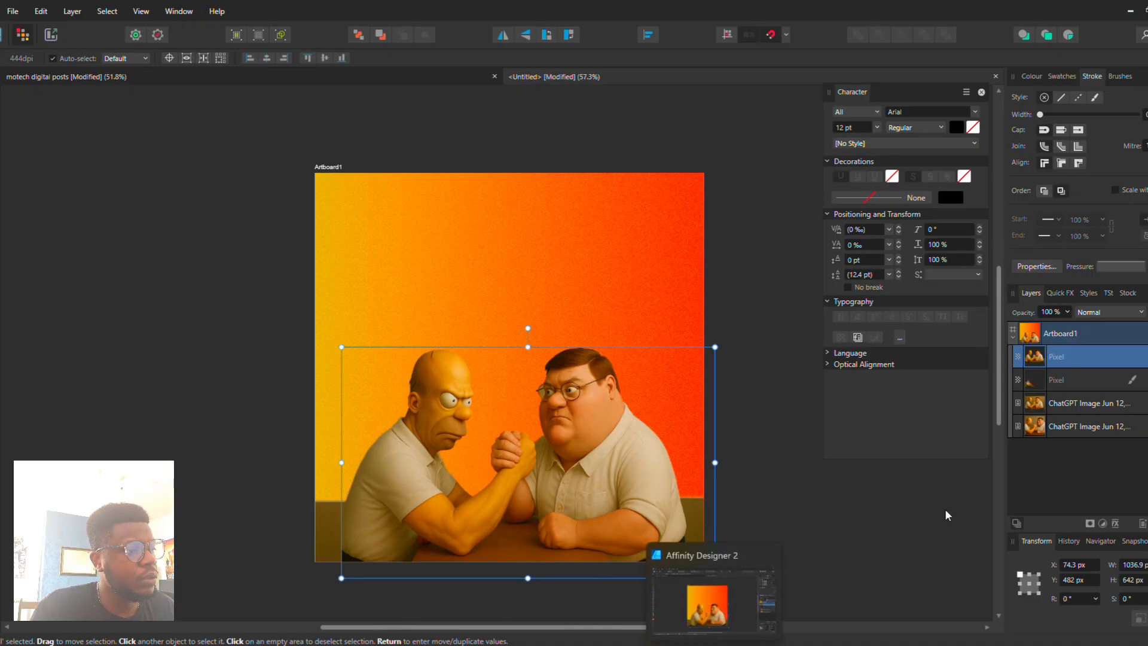
pyautogui.click(1103, 524)
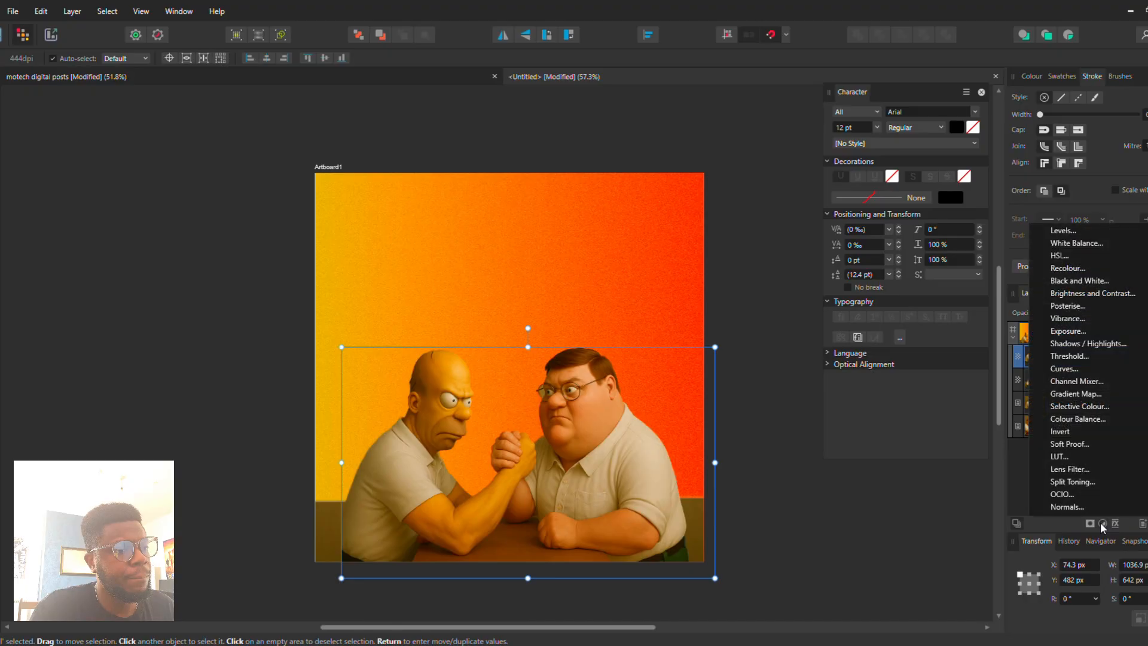
pyautogui.click(785, 538)
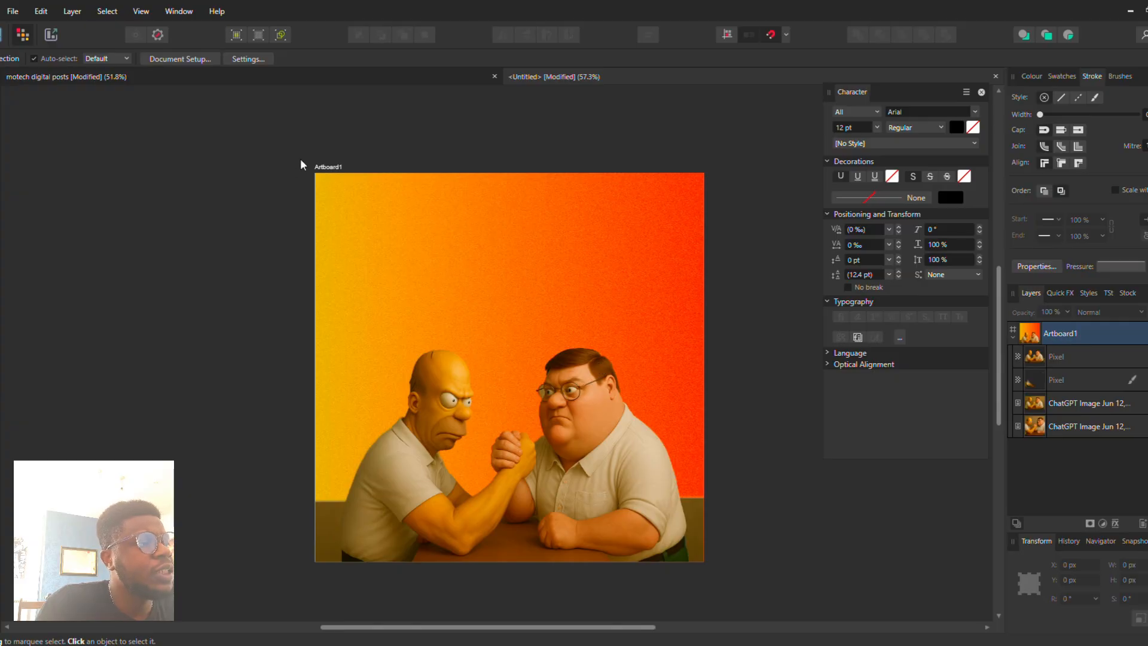
pyautogui.click(324, 161)
pyautogui.click(13, 11)
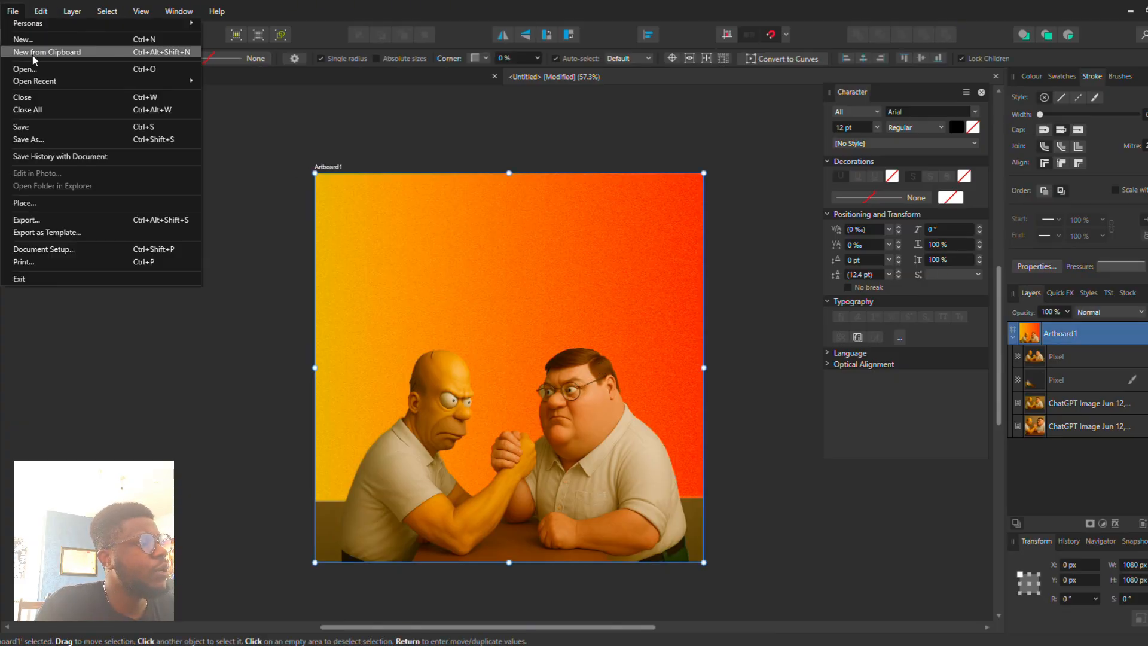
pyautogui.click(133, 204)
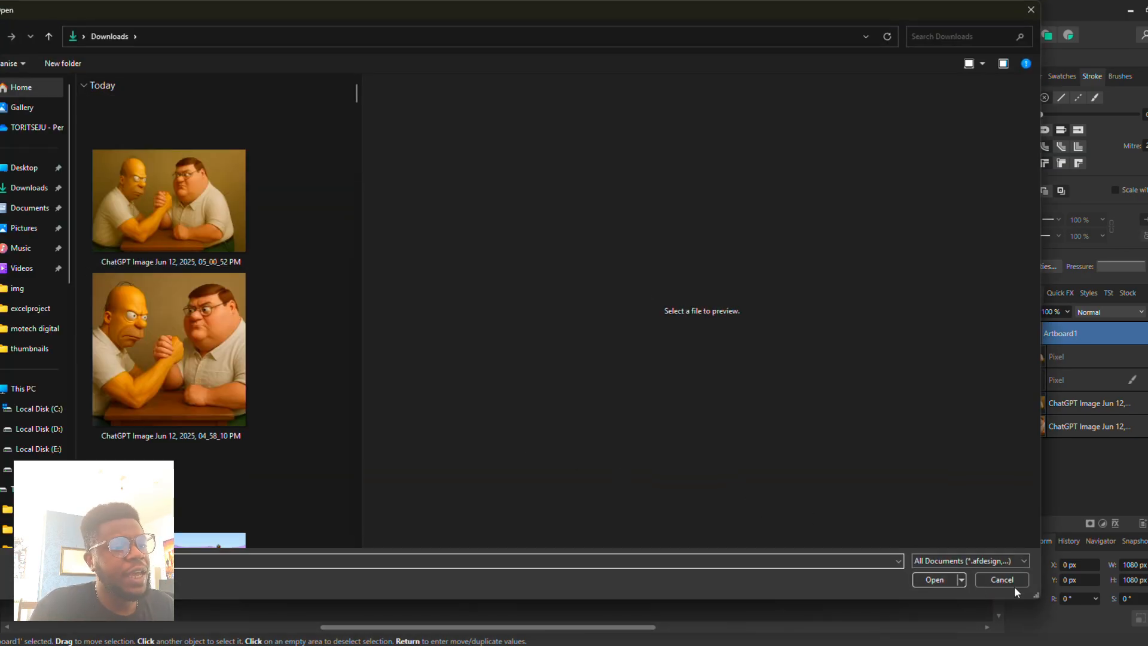
pyautogui.click(1013, 584)
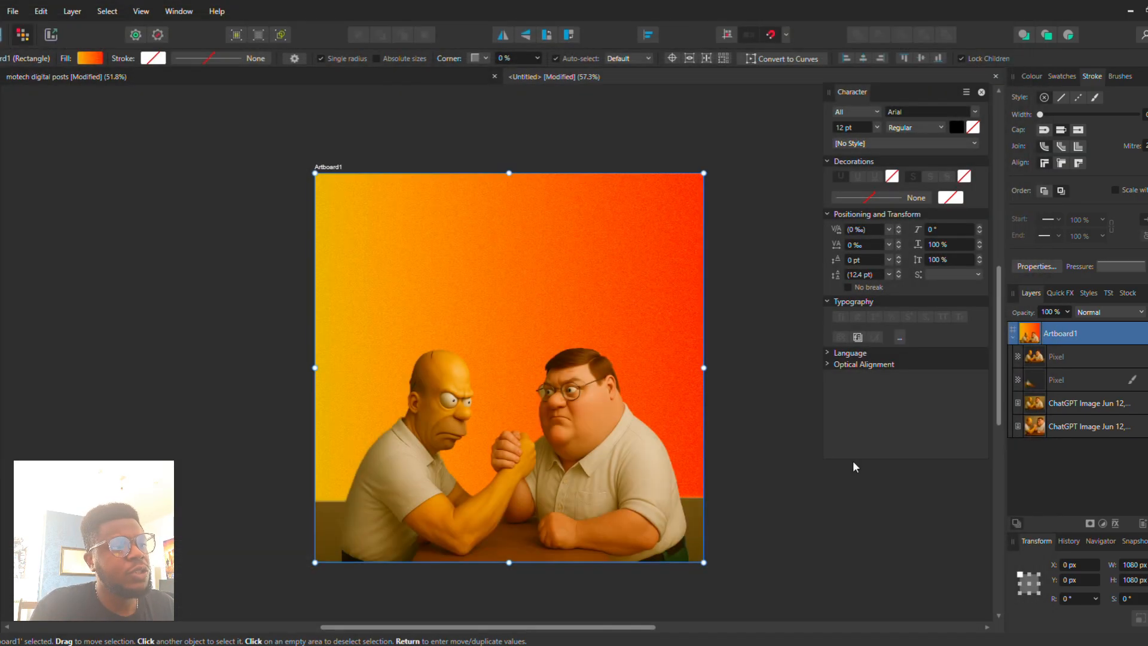
# Step: Switch to the motech digital posts document and examine the layout and background images of the Battle of the Titans reference post
pyautogui.click(466, 74)
pyautogui.scroll(3, 822, 250)
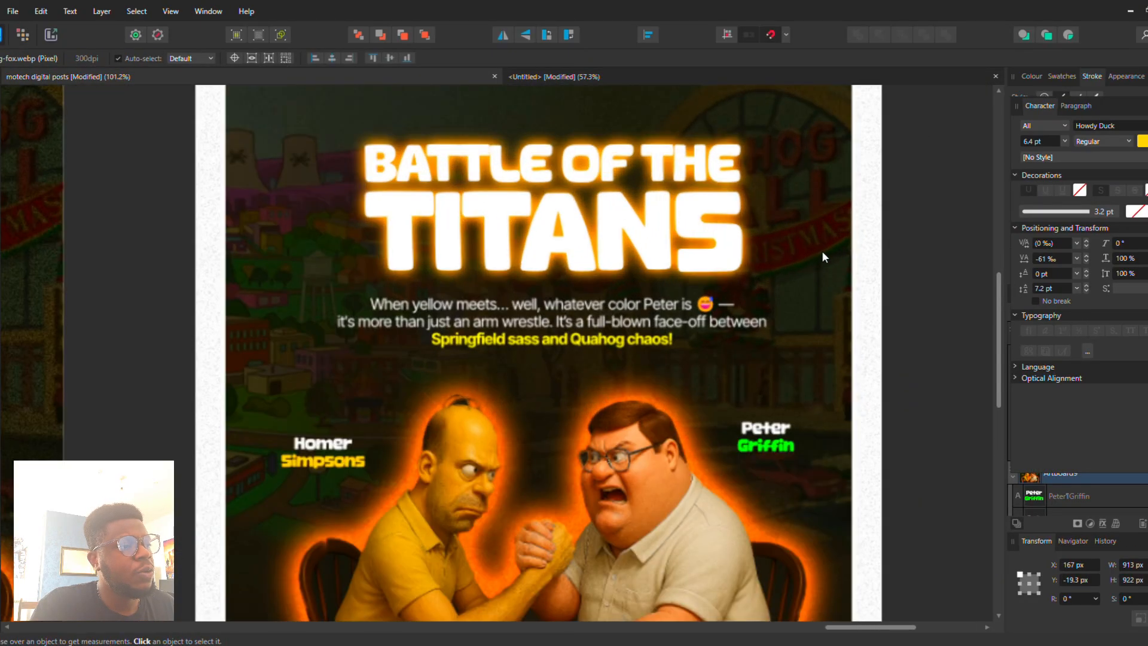
pyautogui.scroll(-4, 817, 249)
pyautogui.scroll(2, 817, 249)
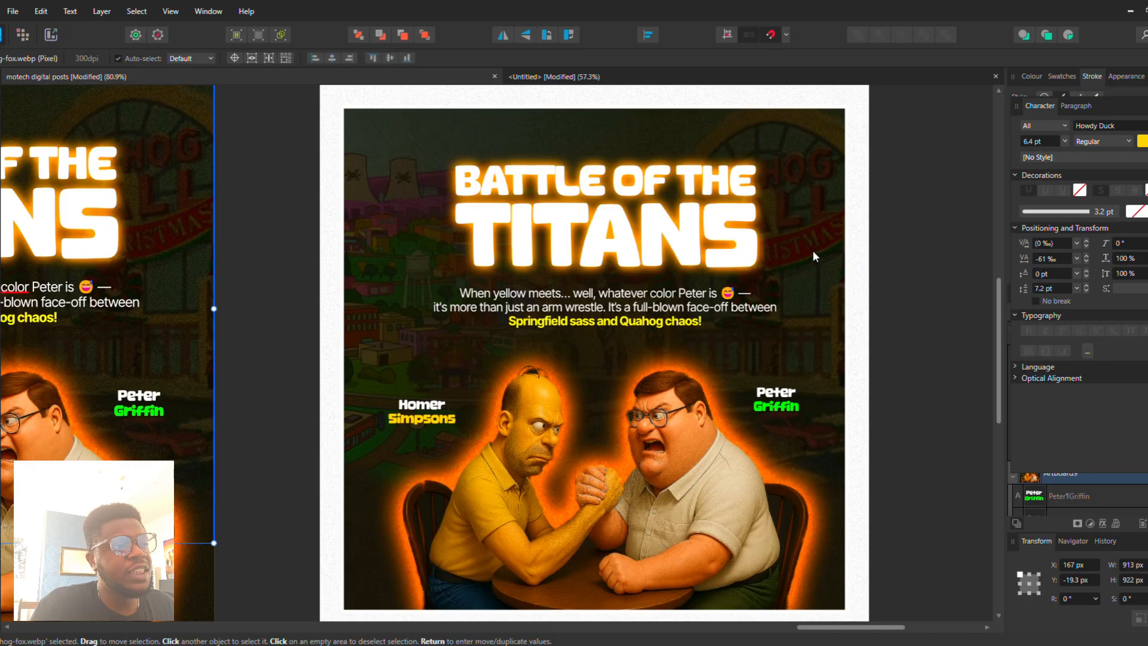
pyautogui.click(808, 249)
pyautogui.hscroll(-3, 679, 262)
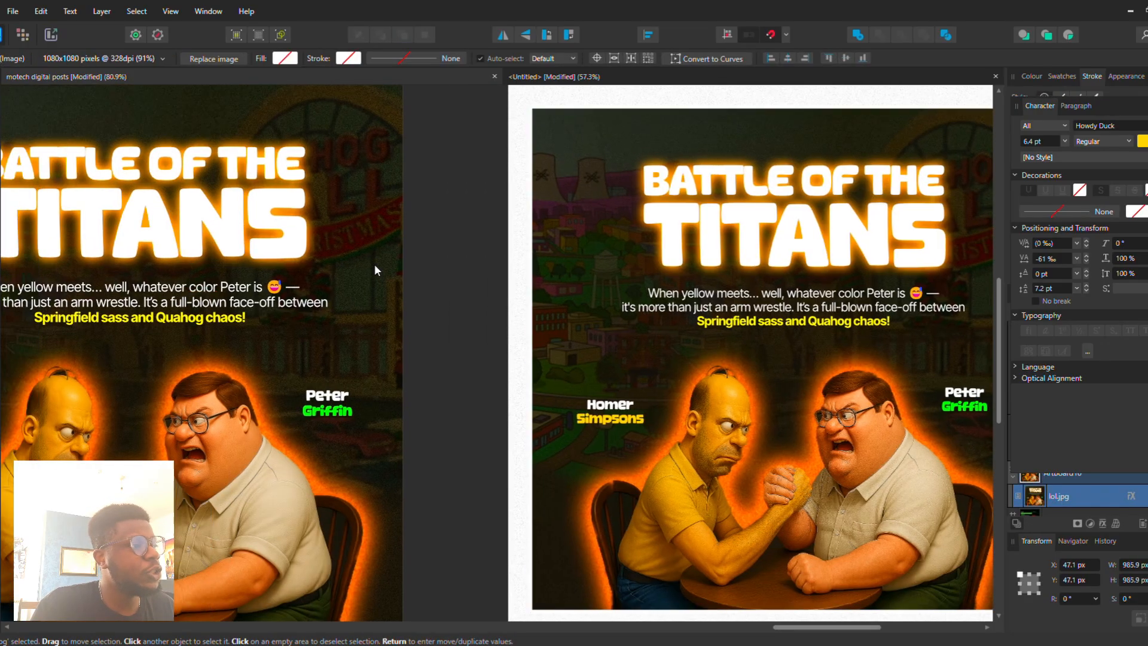
pyautogui.click(332, 205)
pyautogui.hscroll(-3, 459, 243)
pyautogui.hscroll(-3, 460, 247)
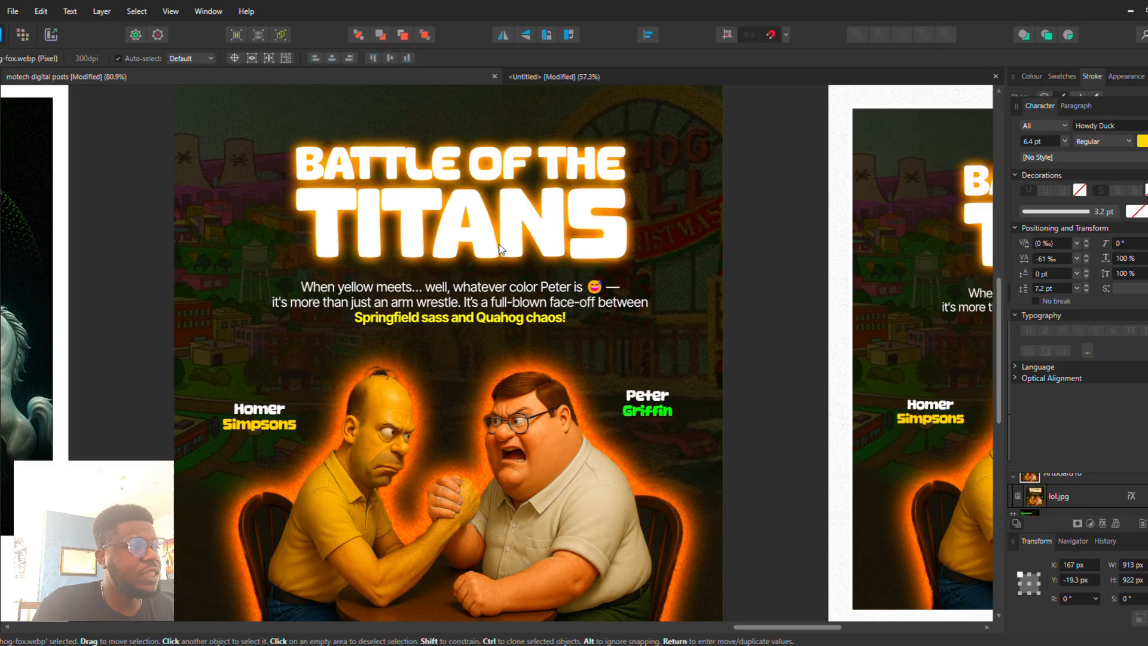
pyautogui.click(230, 224)
pyautogui.hscroll(-2, 253, 240)
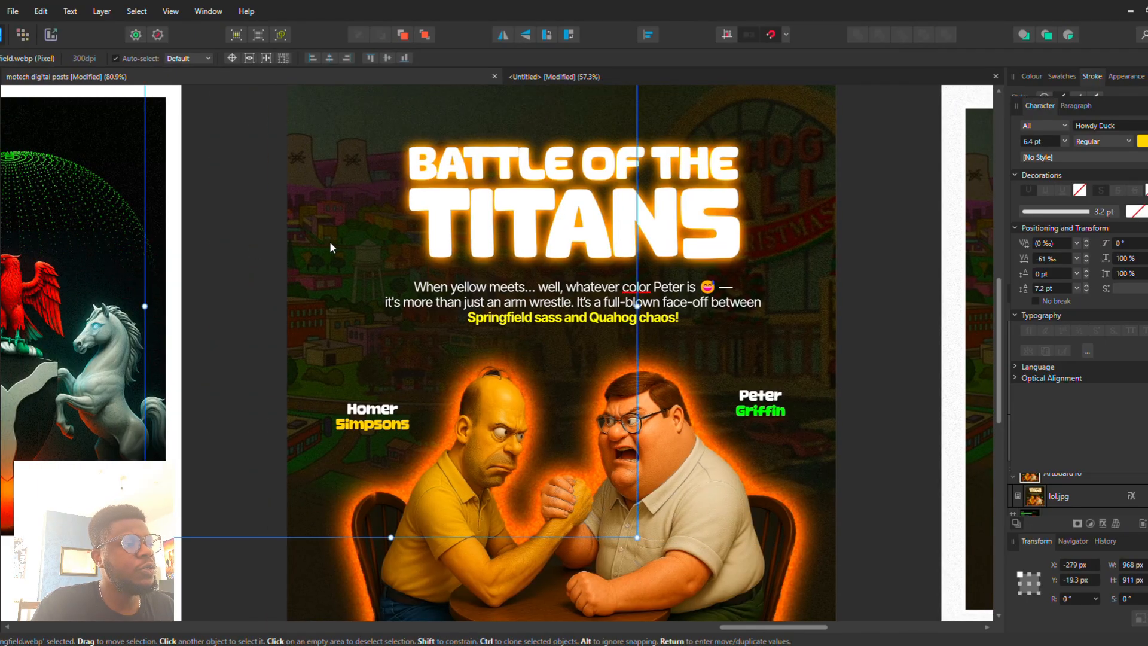
pyautogui.scroll(-1, 331, 246)
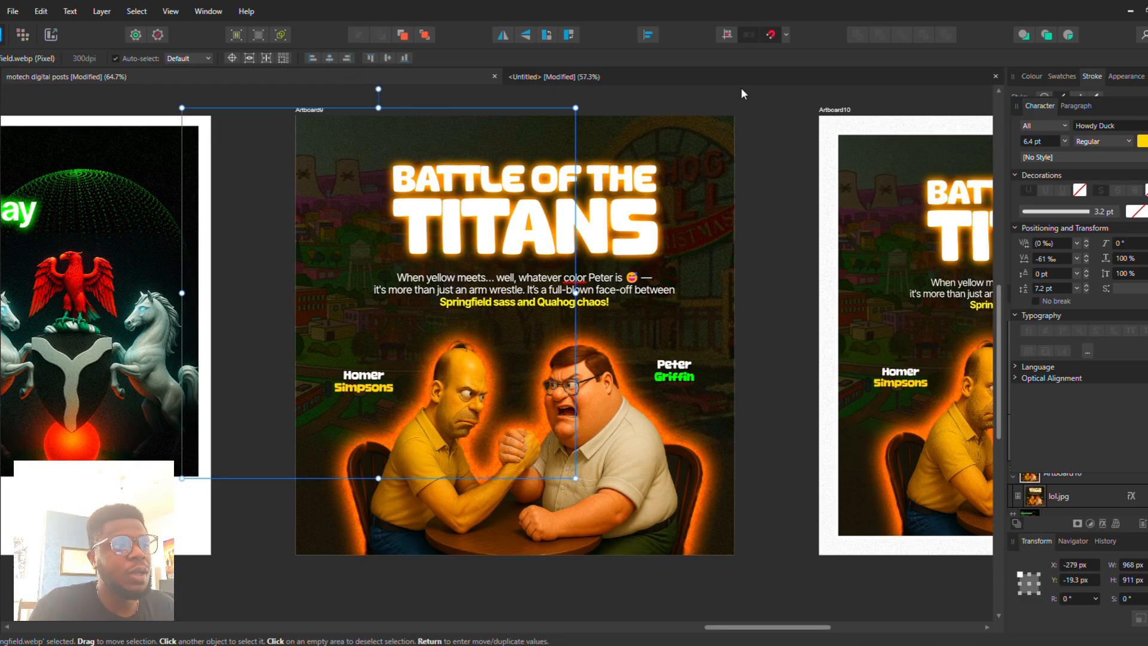
# Step: Place the quahog-fox image on the untitled document's artboard, enlarge it to about 1995 × 1292 px and rotate it -0.4°
pyautogui.click(679, 77)
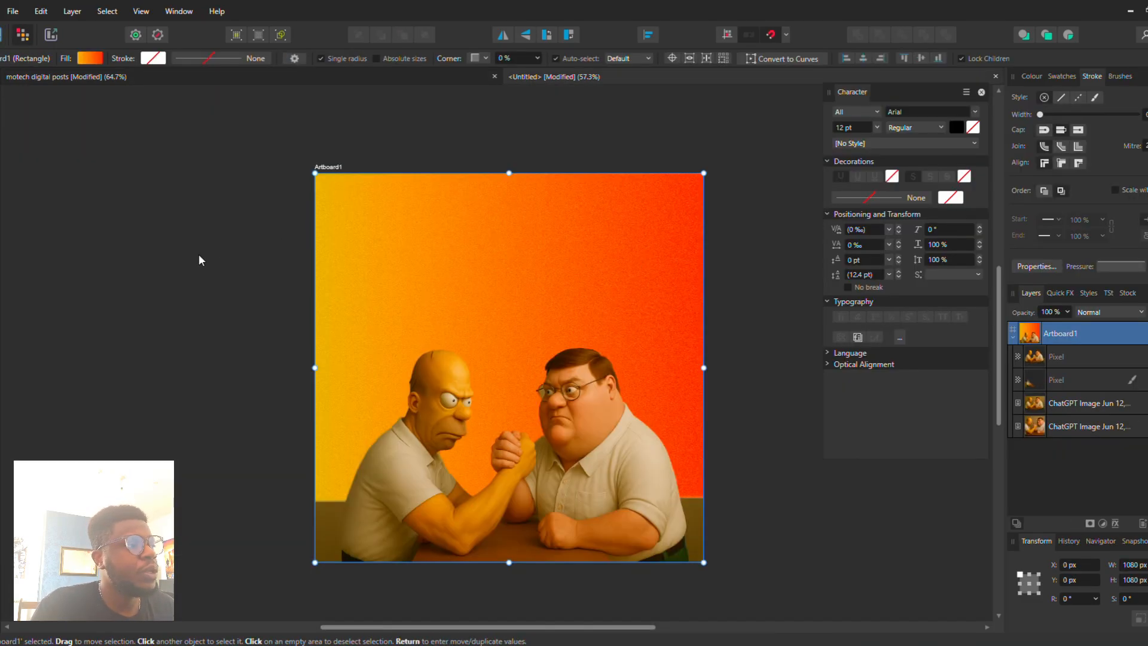
pyautogui.click(12, 11)
pyautogui.click(80, 200)
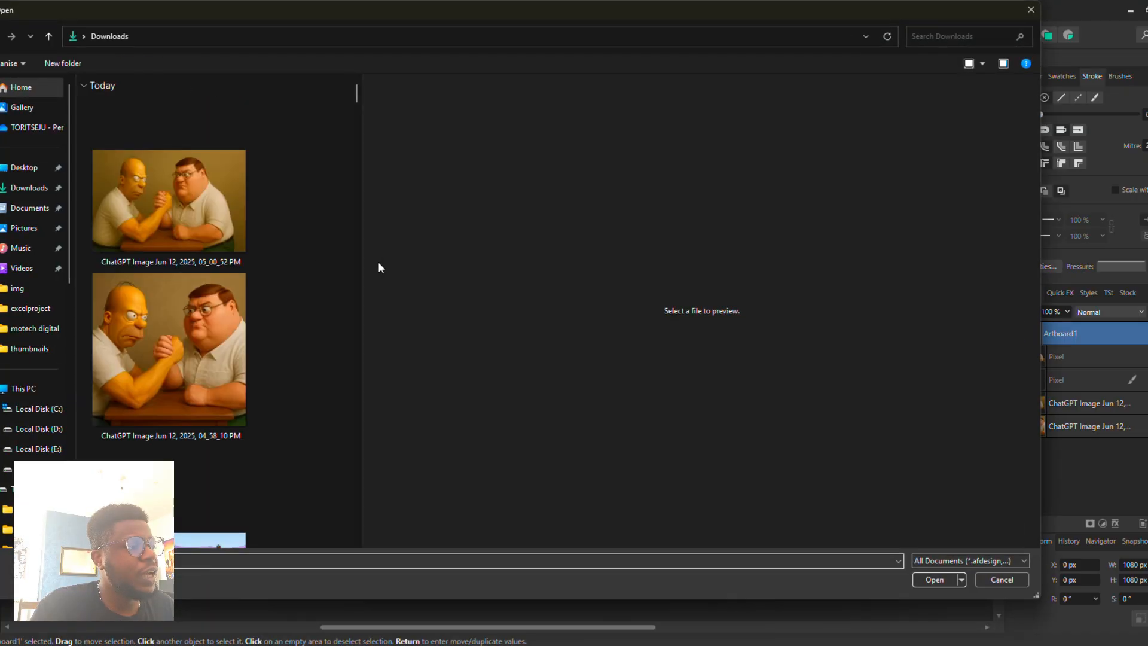
pyautogui.scroll(-3, 234, 311)
pyautogui.doubleClick(190, 484)
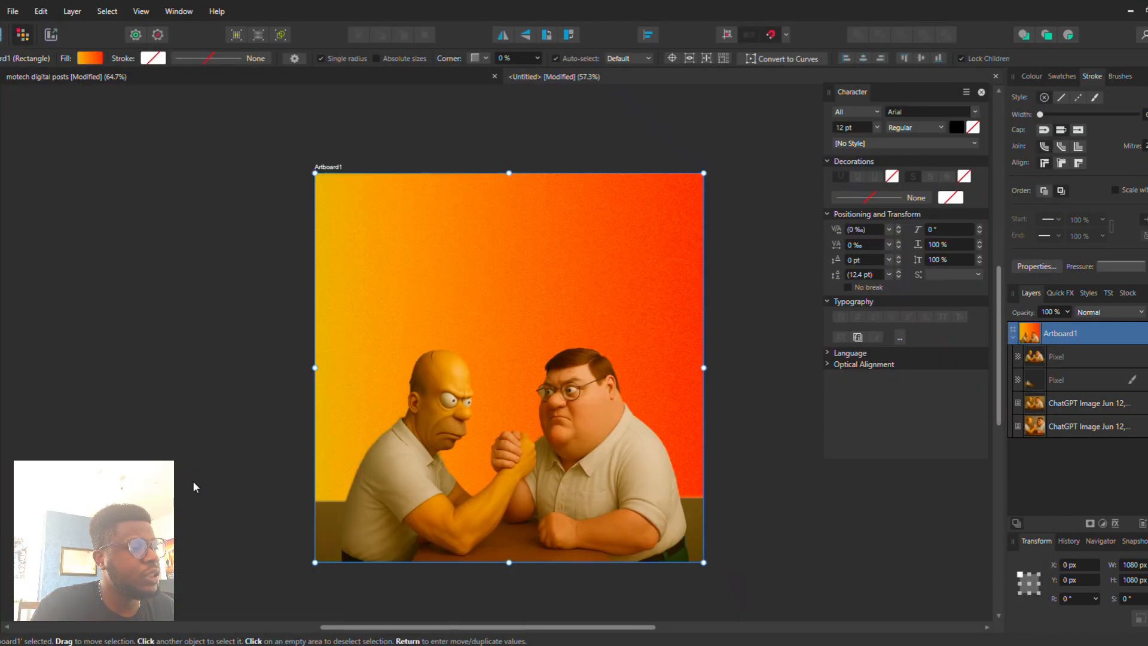
pyautogui.click(620, 396)
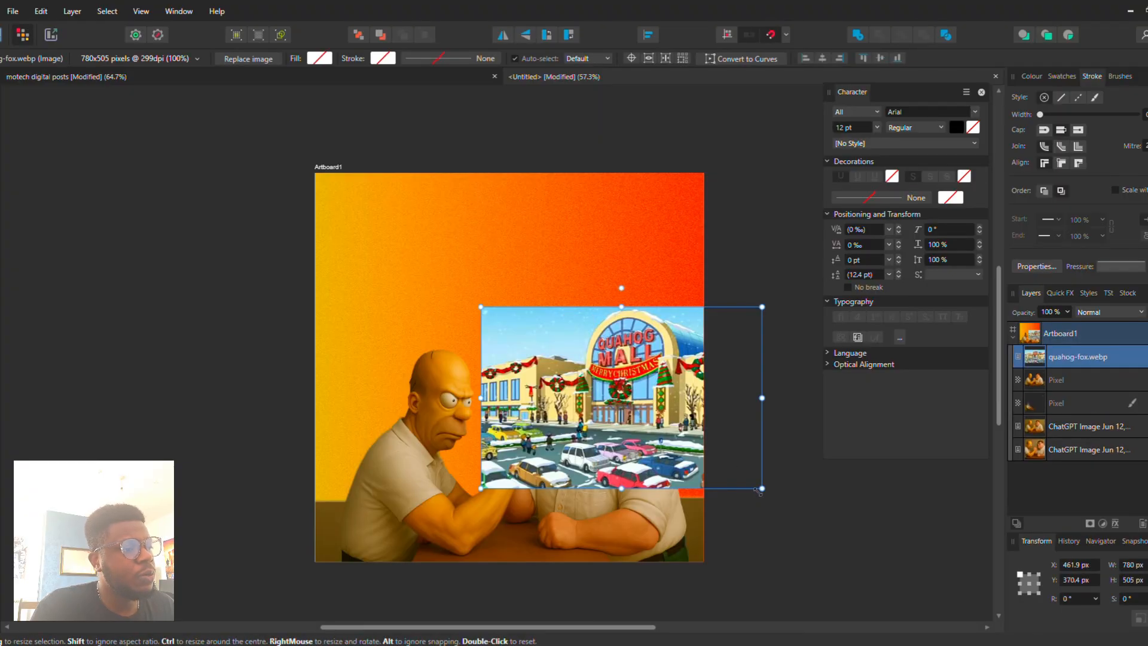
pyautogui.moveTo(764, 490); pyautogui.dragTo(792, 502)
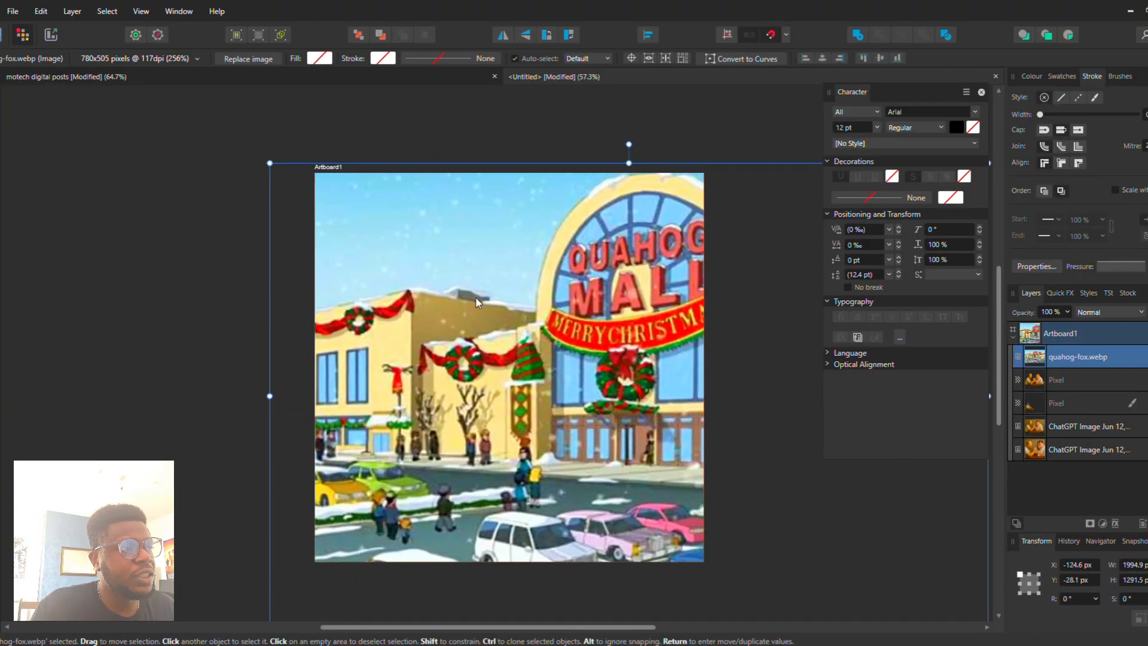
pyautogui.moveTo(629, 144); pyautogui.dragTo(631, 144)
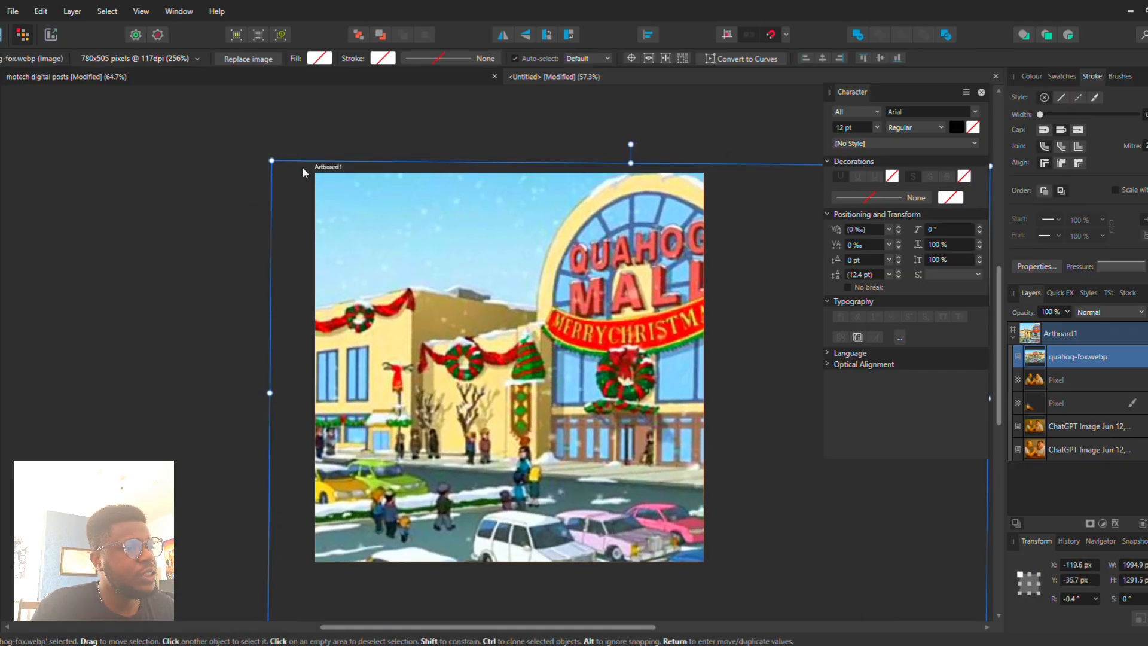
# Step: Set the mall image's blend mode to Soft Light and send it behind the character layers
pyautogui.click(1104, 312)
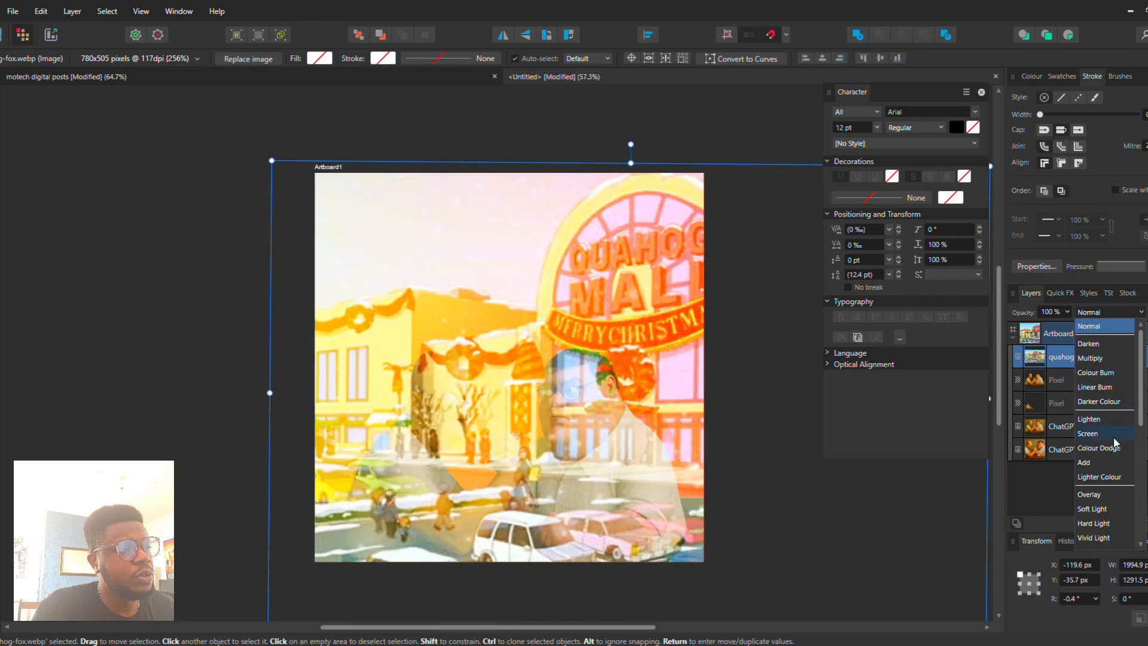
pyautogui.click(1120, 509)
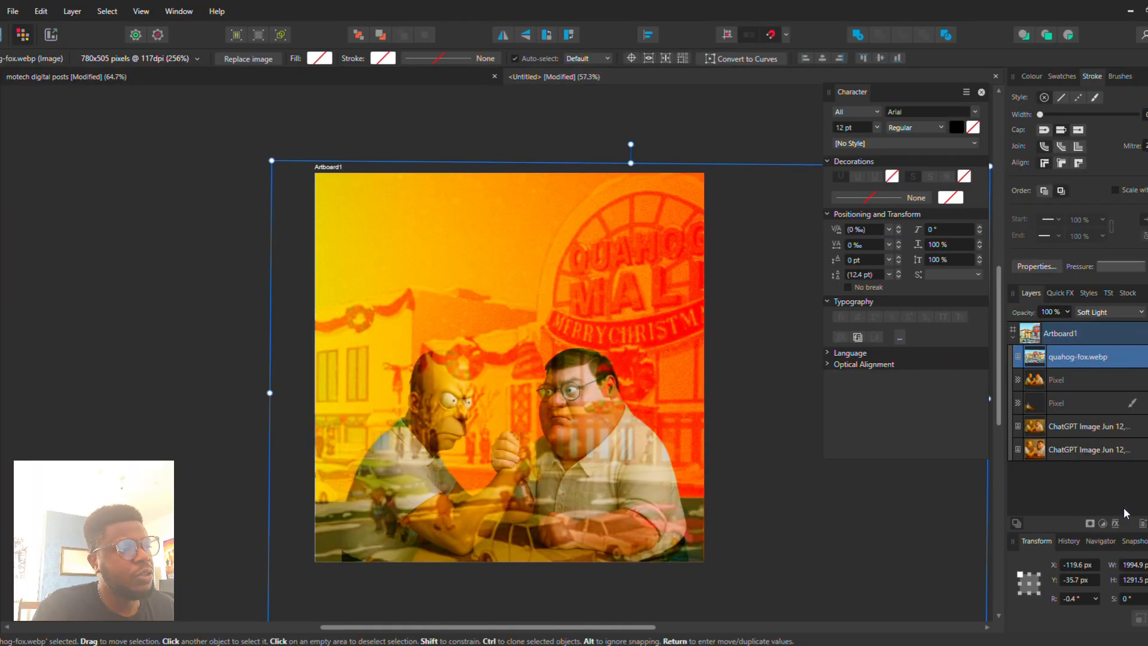
pyautogui.hotkey('ctrl', 'shift', '[')
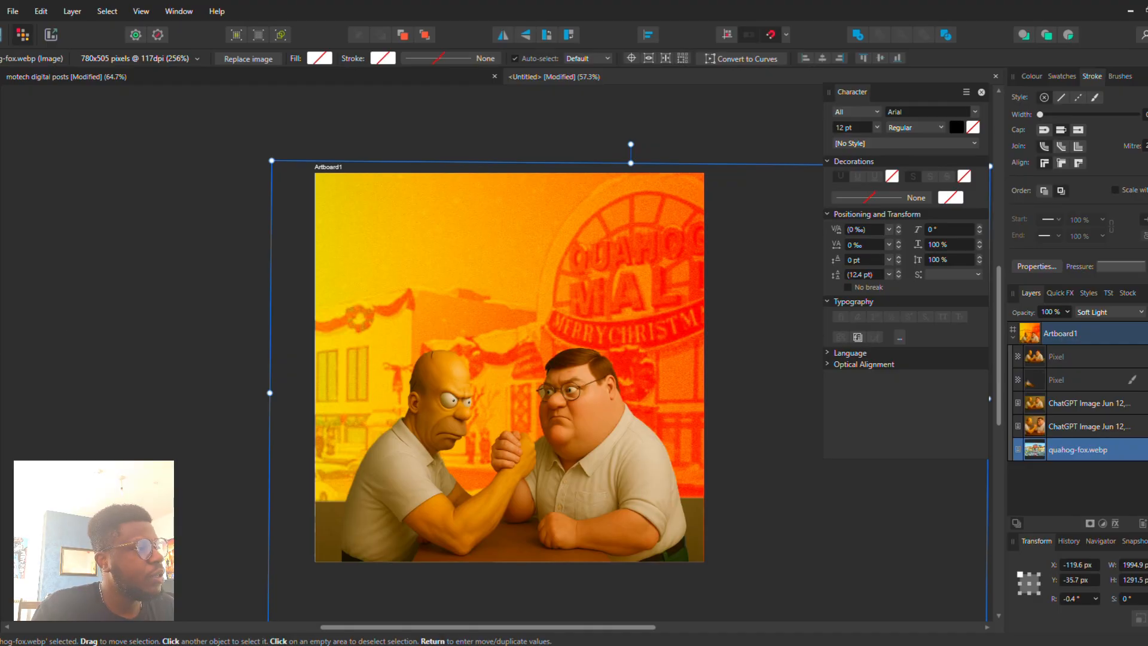
# Step: Shrink the mall image to 1442.1 × 933.7 px and position it at X 134.4 px, Y -14.7 px
pyautogui.click(2, 34)
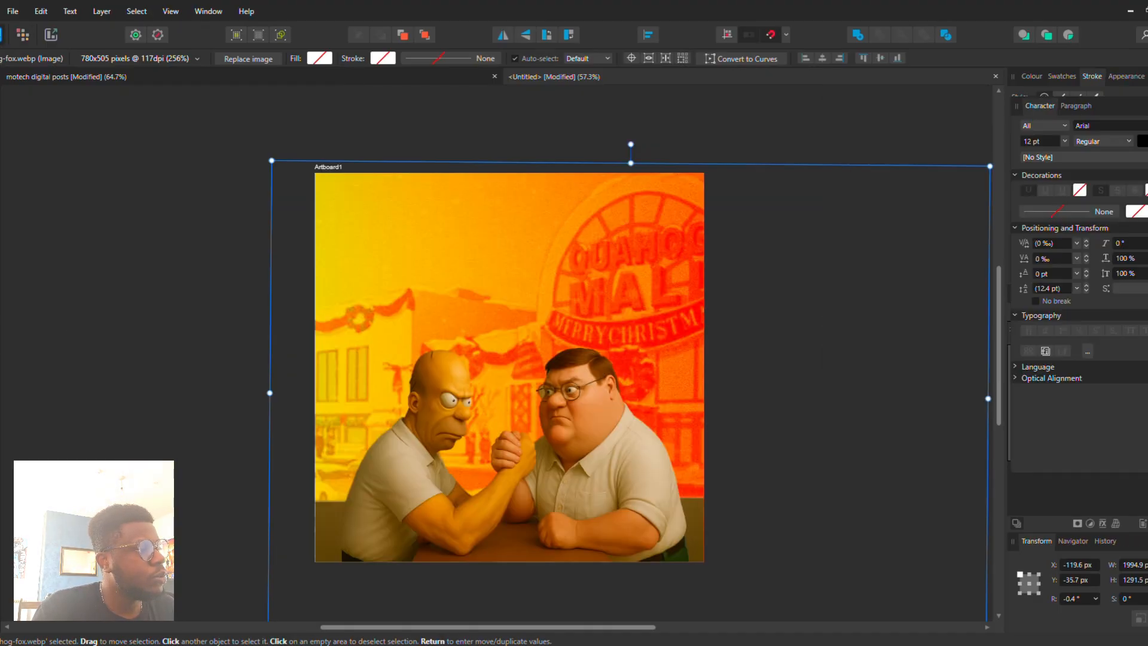
pyautogui.scroll(-3, 273, 556)
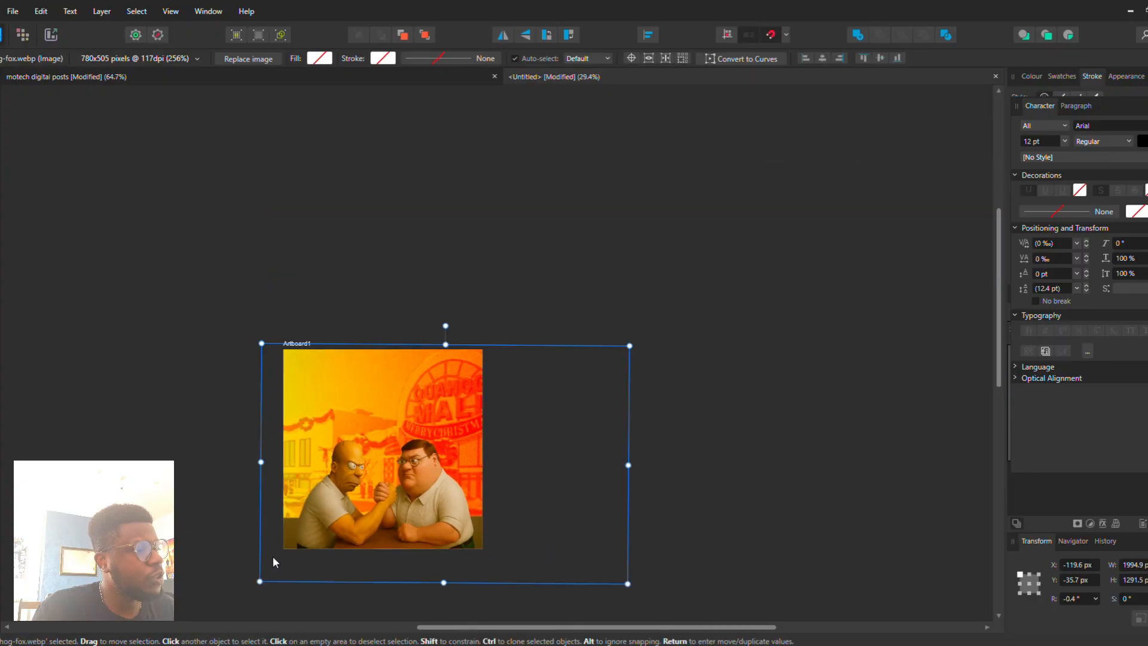
pyautogui.scroll(-1, 271, 533)
pyautogui.moveTo(260, 544); pyautogui.dragTo(364, 480)
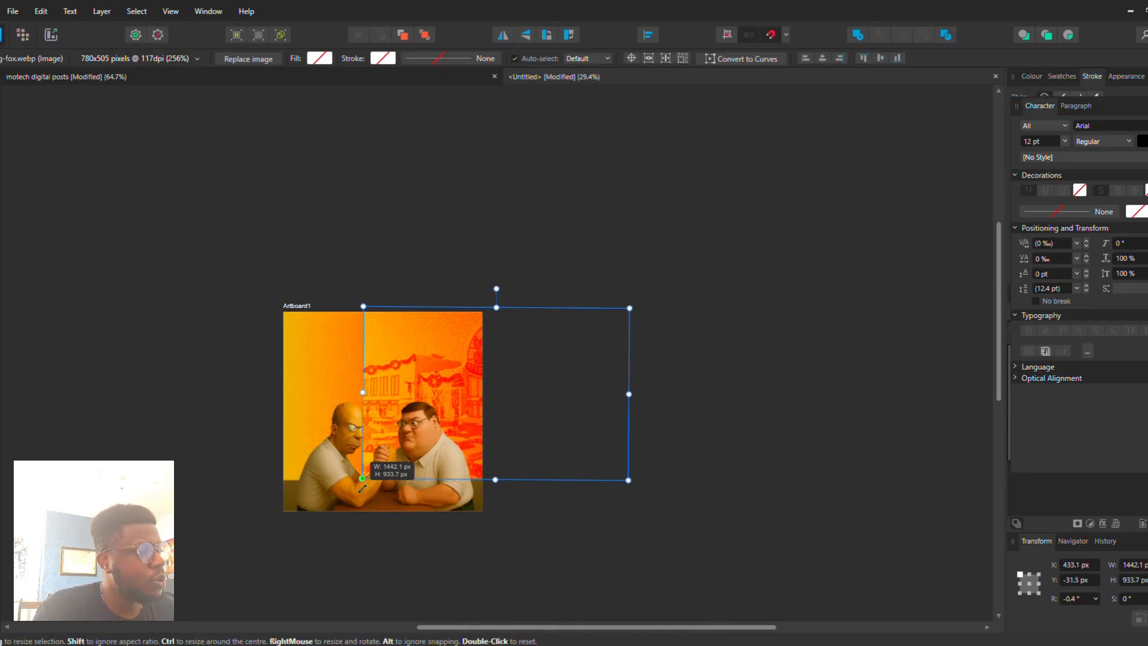
pyautogui.scroll(3, 448, 399)
pyautogui.moveTo(496, 378); pyautogui.dragTo(353, 376)
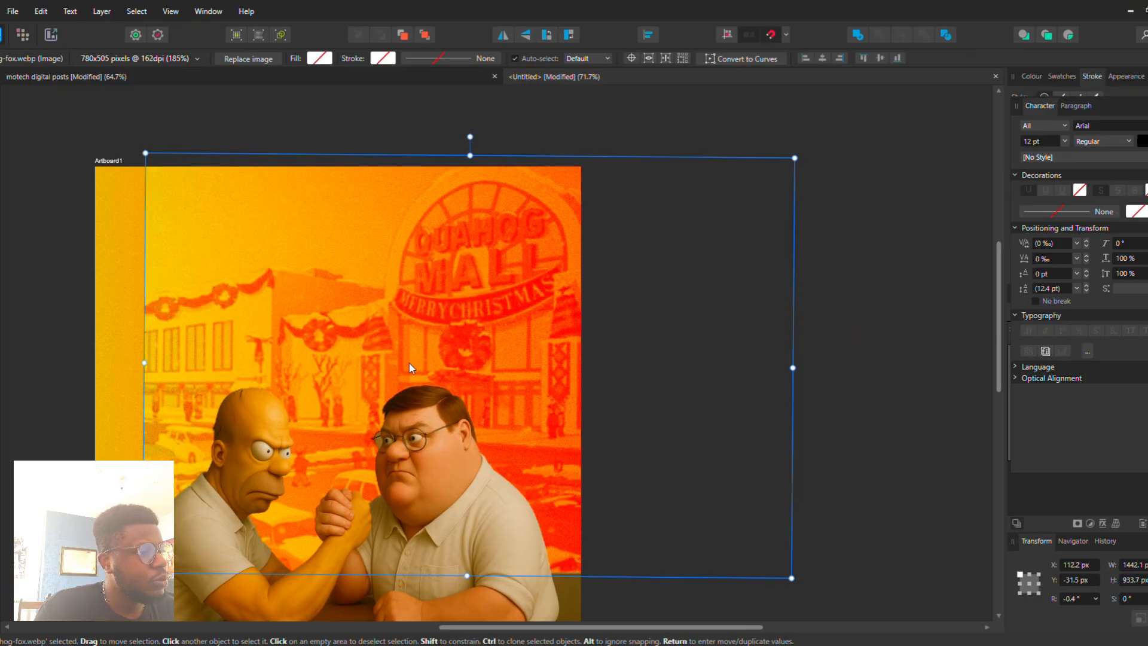
pyautogui.scroll(2, 389, 371)
pyautogui.hscroll(-2, 472, 370)
pyautogui.moveTo(511, 370); pyautogui.dragTo(524, 378)
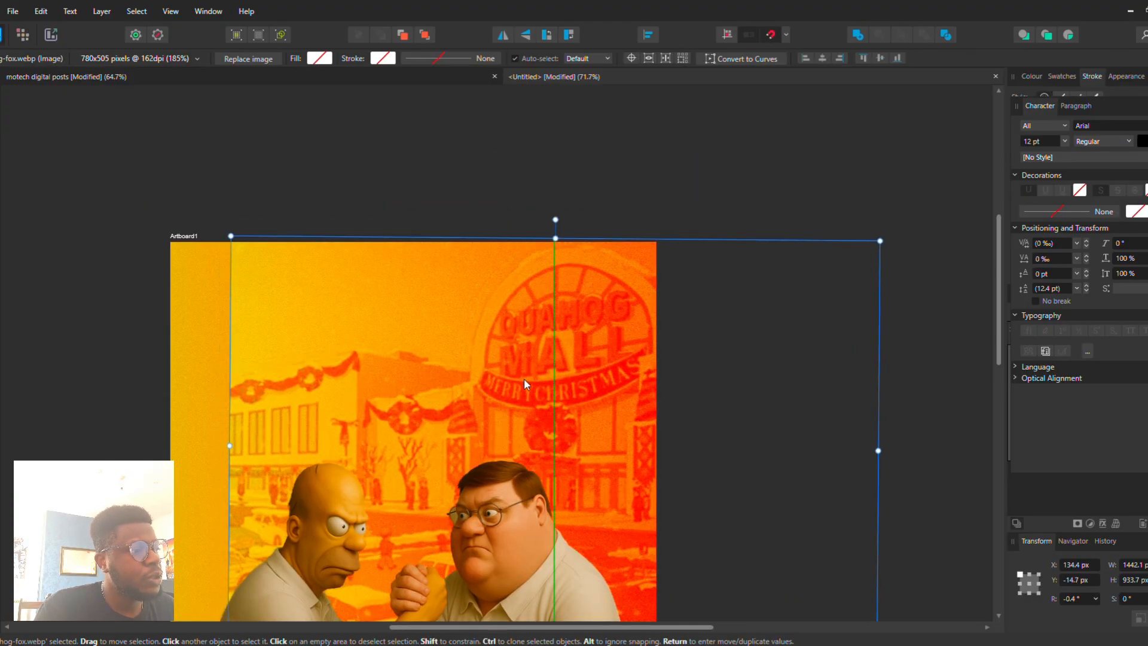
# Step: Reduce the mall image further to about 1150.9 × 745.1 px and position it at X 265.4 px, Y 0 px
pyautogui.scroll(-2, 778, 538)
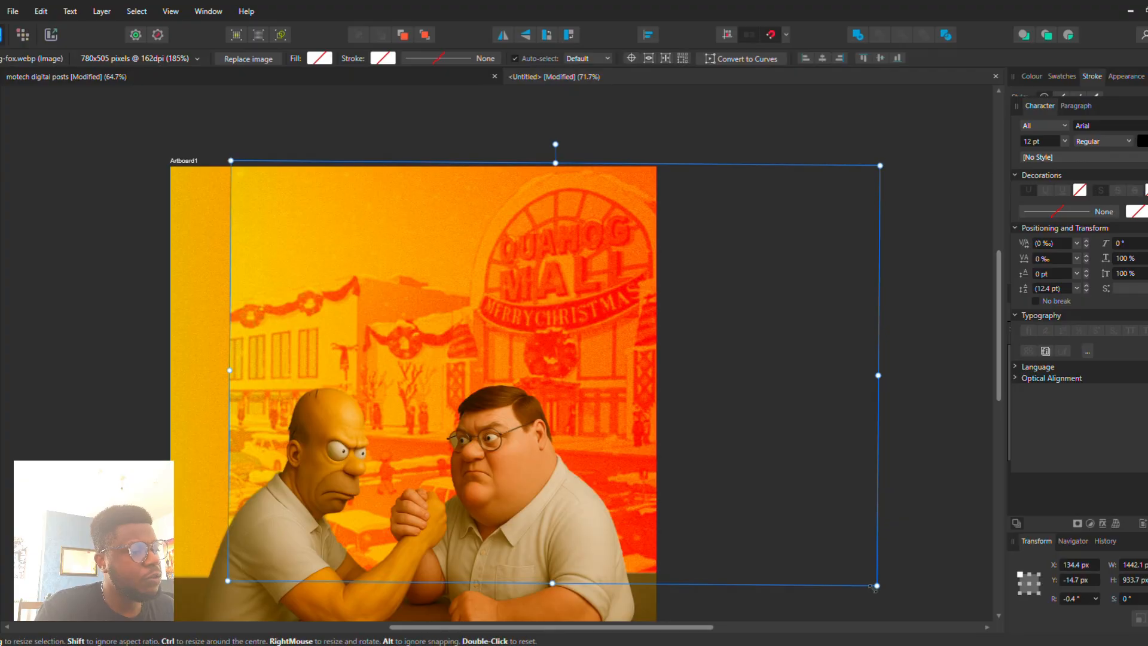
pyautogui.moveTo(864, 592); pyautogui.dragTo(799, 546)
pyautogui.moveTo(706, 490); pyautogui.dragTo(698, 451)
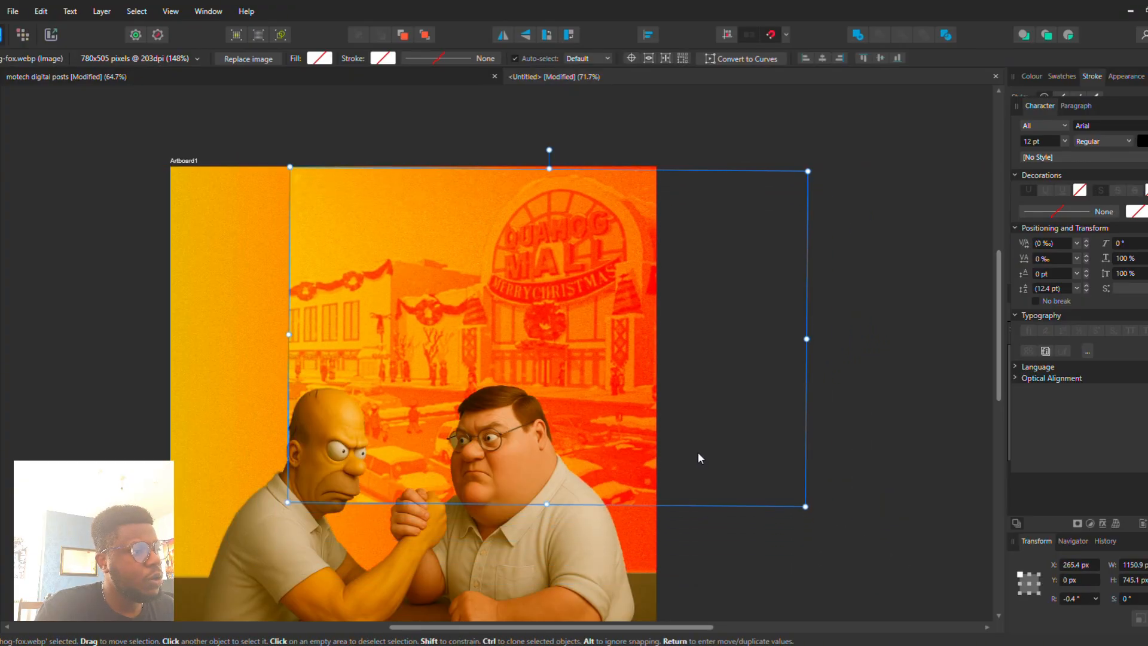
pyautogui.hscroll(-4, 694, 443)
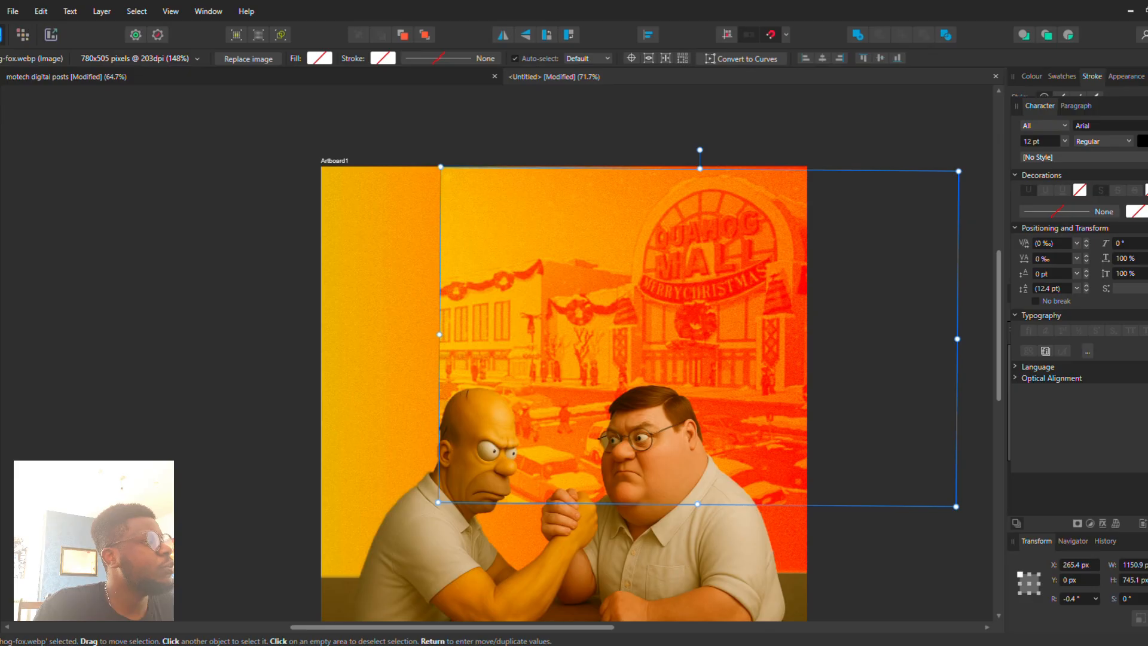
# Step: Apply a linear transparency gradient to the mall image so it fades out from behind Peter towards Homer
pyautogui.click(2, 281)
pyautogui.moveTo(845, 362); pyautogui.dragTo(565, 411)
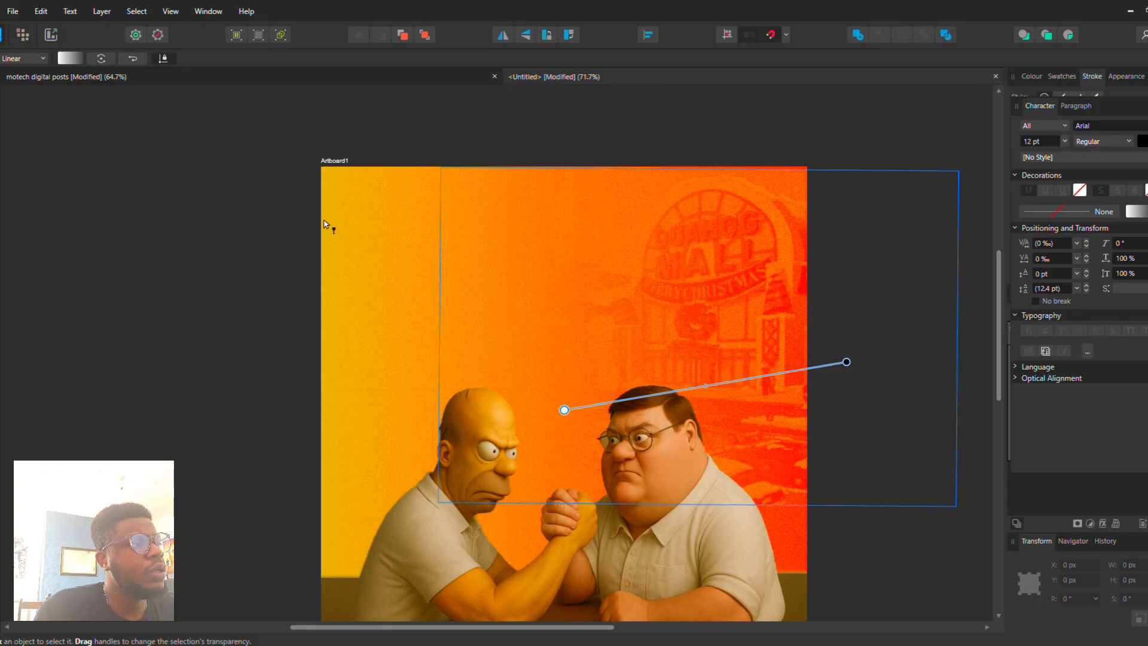
pyautogui.press('v')
pyautogui.click(250, 335)
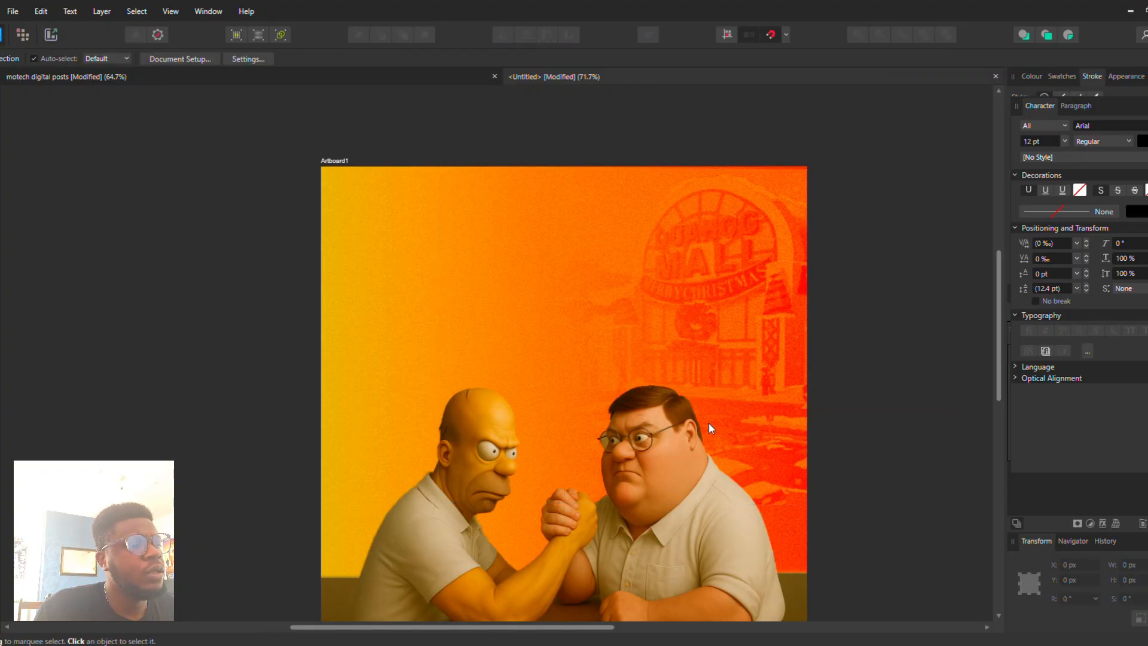
# Step: Soften the lower edge of the mall image behind the characters with a 505.2 px Erase Brush at 57% opacity
pyautogui.click(709, 425)
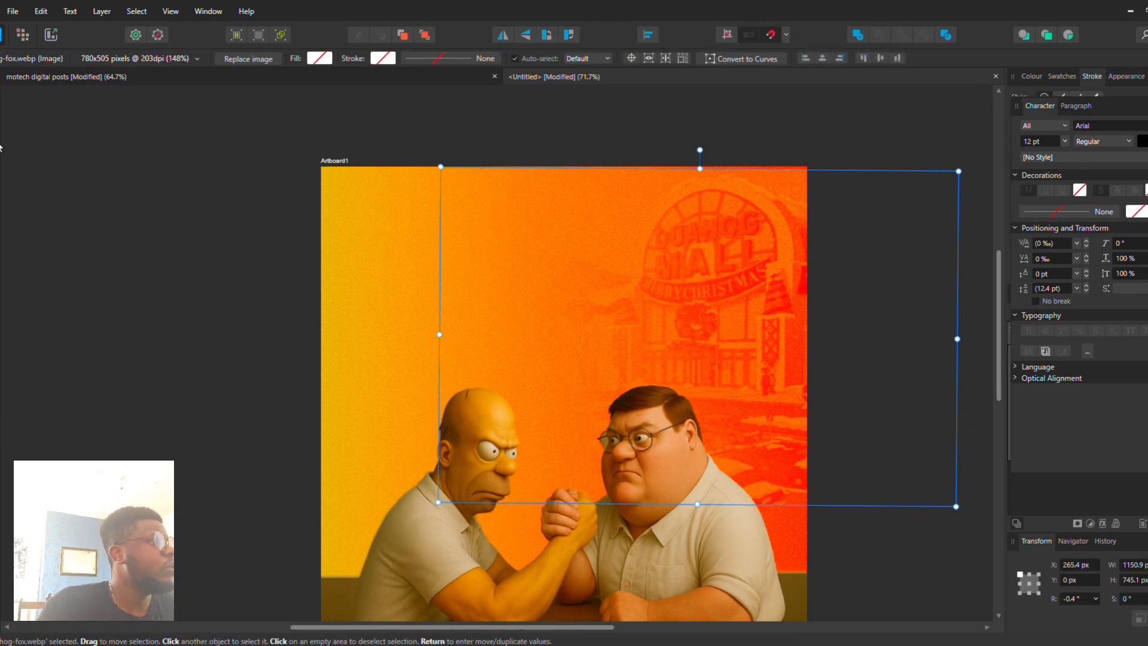
pyautogui.click(23, 34)
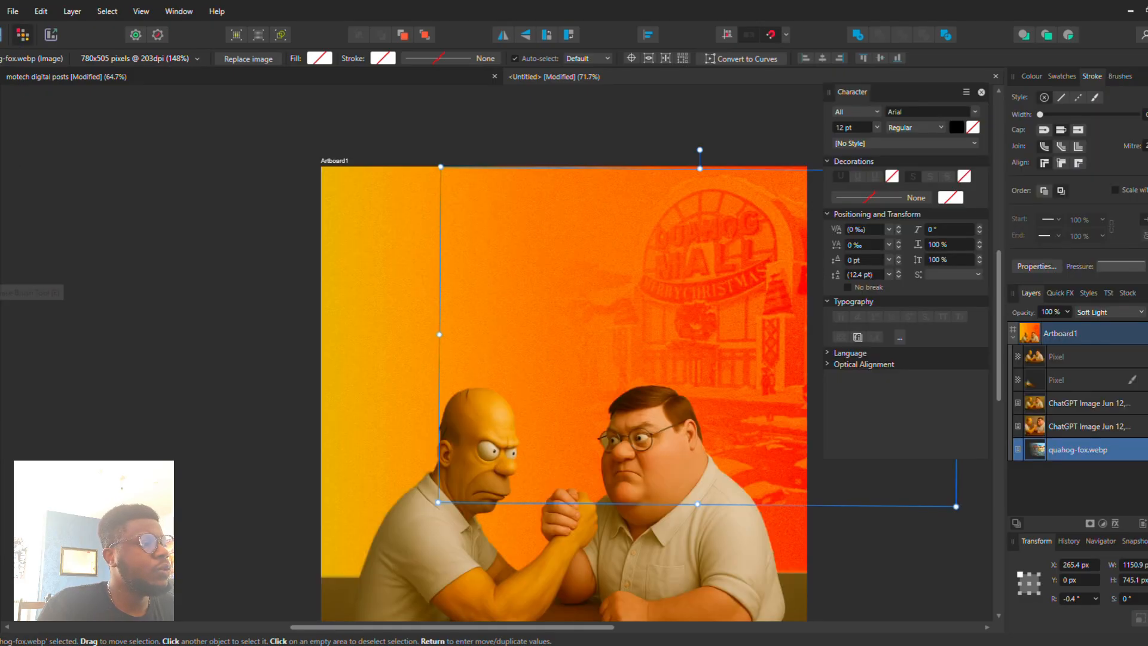
pyautogui.click(2, 274)
pyautogui.moveTo(572, 573)
pyautogui.mouseDown()
pyautogui.moveTo(849, 598)
pyautogui.moveTo(733, 563)
pyautogui.moveTo(619, 570)
pyautogui.mouseUp()
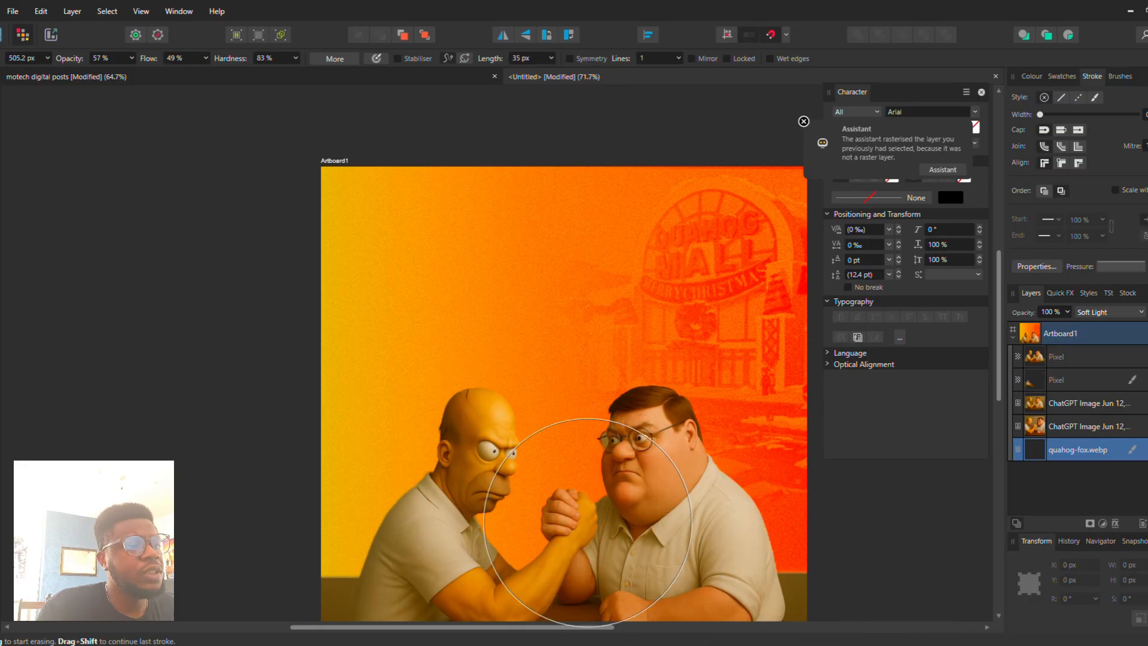
# Step: Enlarge the mall image to 751.3 × 894.2 px and position it at X 387.3 px, Y 0 px
pyautogui.press('v')
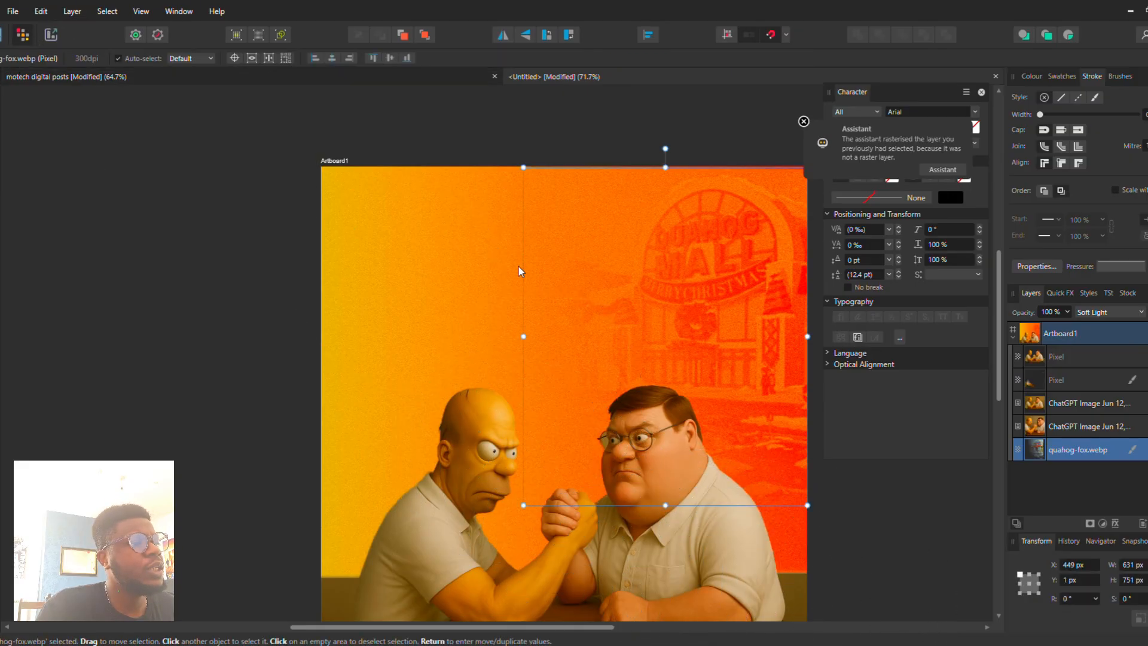
pyautogui.moveTo(526, 503); pyautogui.dragTo(483, 587)
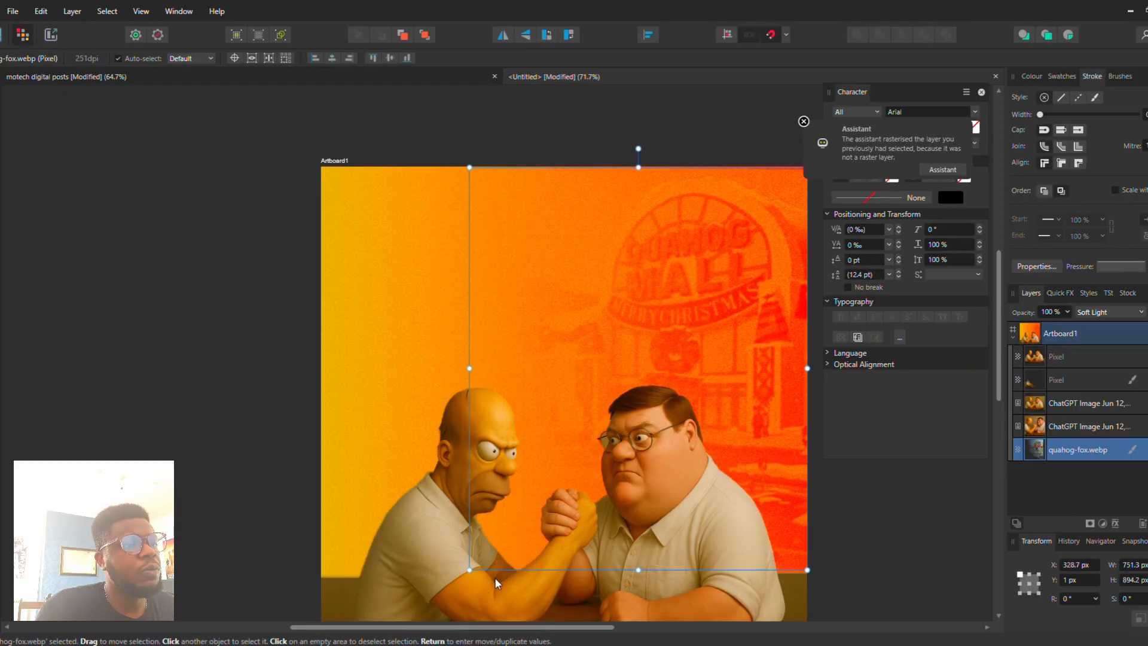
pyautogui.moveTo(668, 423); pyautogui.dragTo(695, 424)
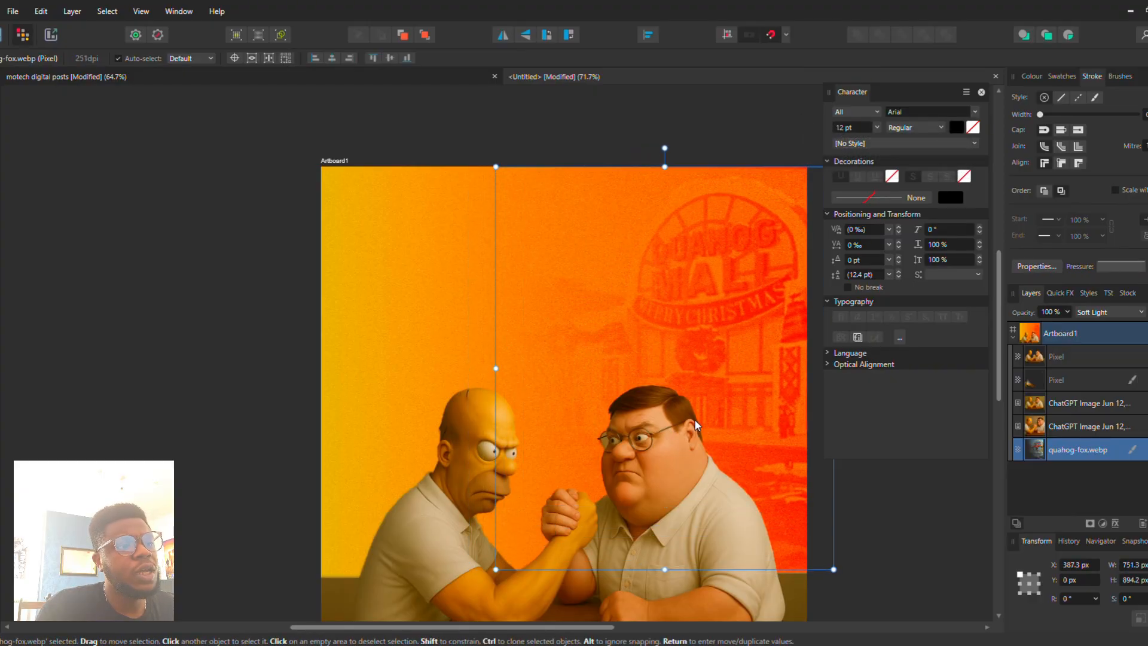
pyautogui.click(295, 267)
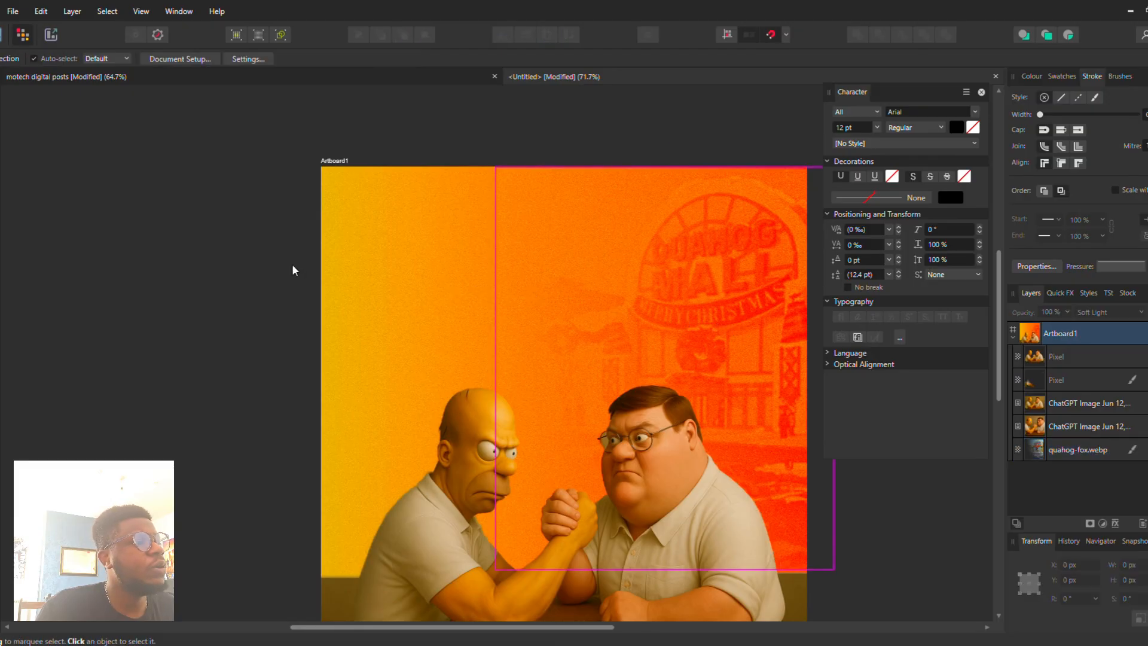
# Step: Place the Springfield image on the artboard at its default size and move it to X -257.3 px, Y 231.8 px
pyautogui.click(13, 11)
pyautogui.click(61, 208)
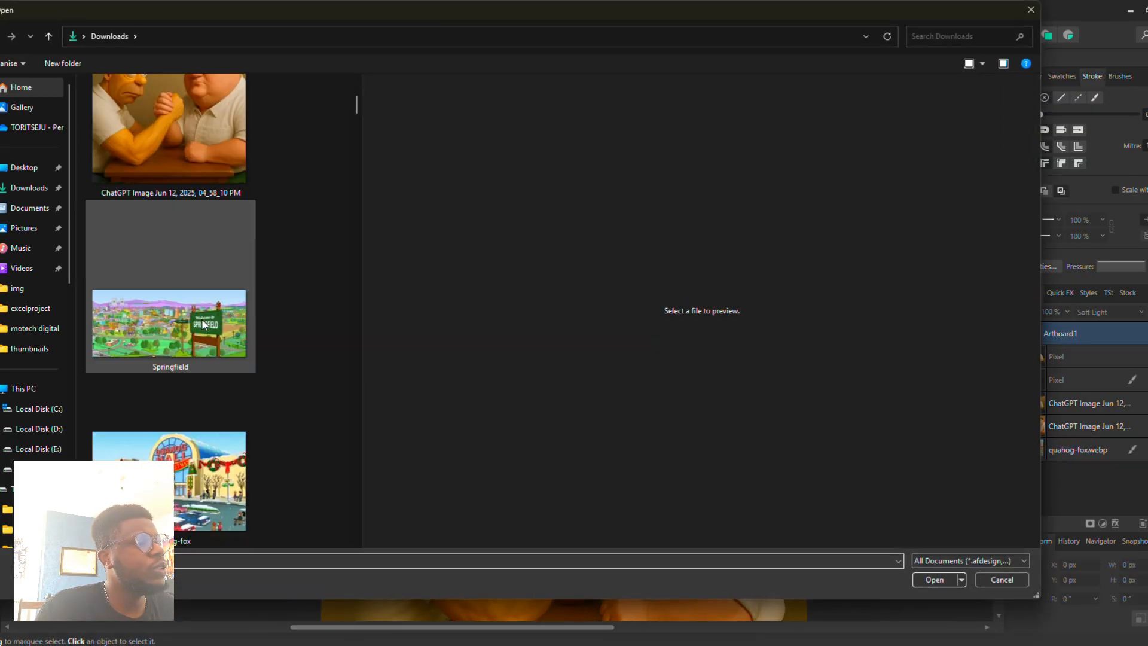
pyautogui.click(192, 343)
pyautogui.doubleClick(220, 320)
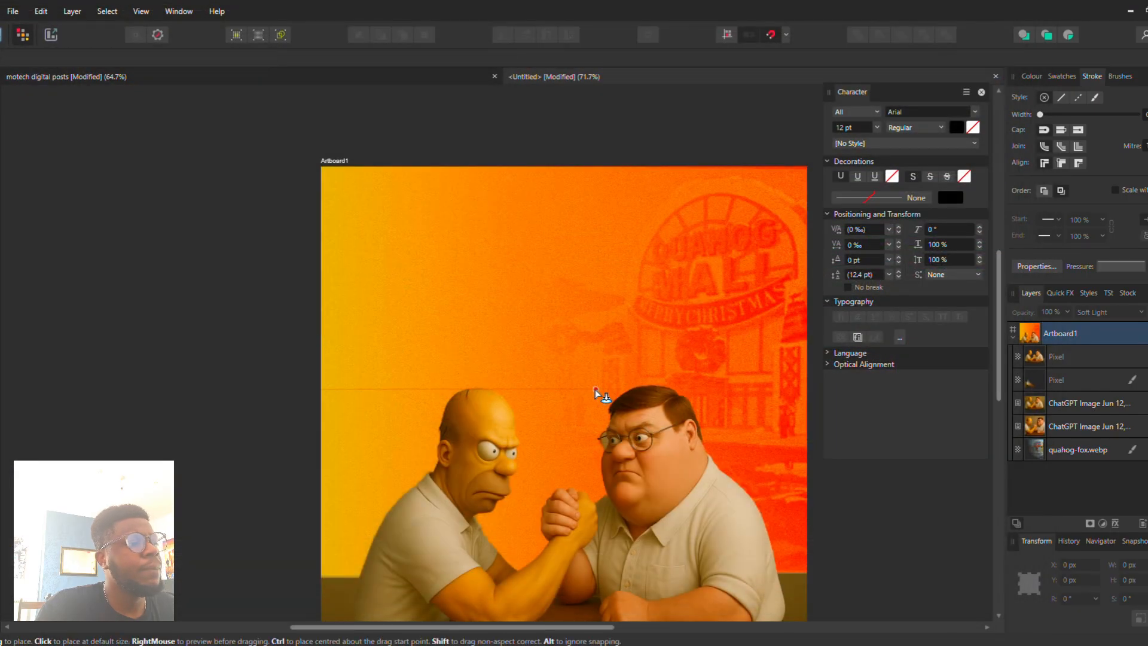
pyautogui.click(594, 390)
pyautogui.moveTo(694, 413); pyautogui.dragTo(620, 413)
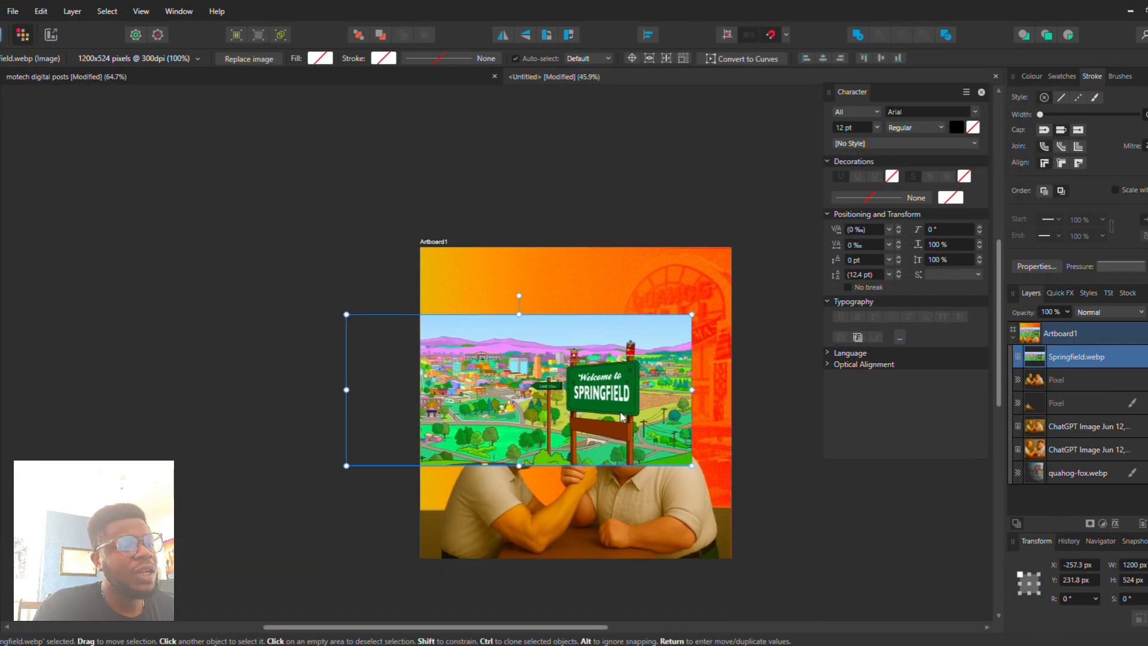
# Step: Enlarge the Springfield image to 2102.1 × 917.9 px, align it to the artboard's upper edge and send it to the back
pyautogui.moveTo(691, 461); pyautogui.dragTo(826, 513)
pyautogui.moveTo(674, 424)
pyautogui.mouseDown()
pyautogui.moveTo(698, 424)
pyautogui.moveTo(692, 414)
pyautogui.mouseUp()
pyautogui.hotkey('ctrl', 'shift', '[')
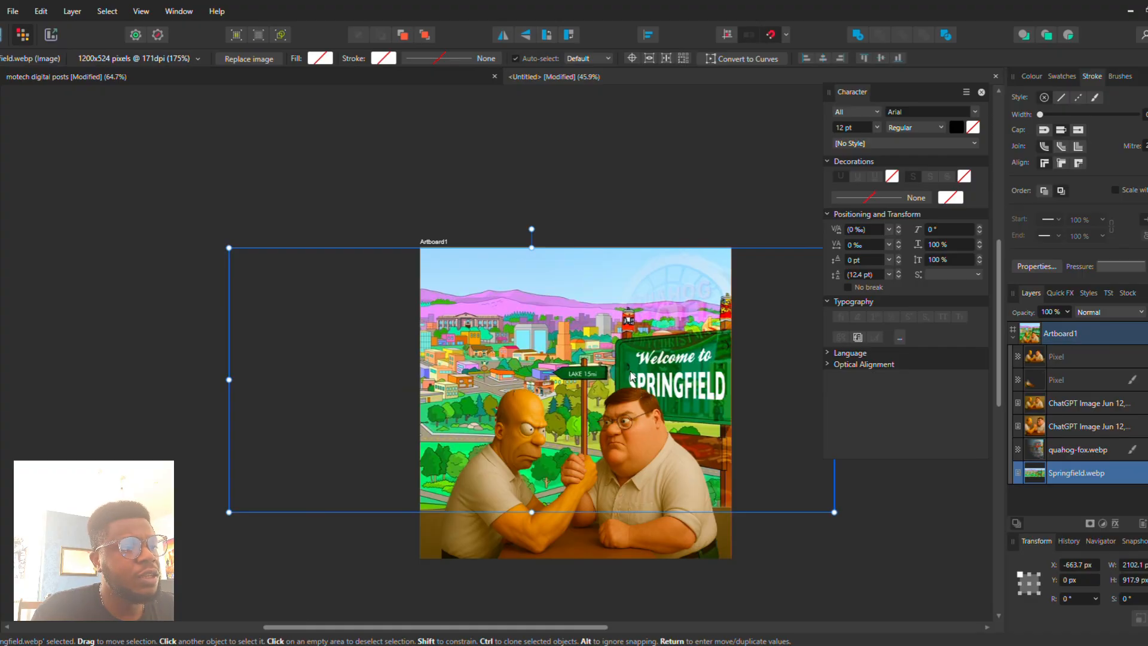
# Step: Shift the Springfield image to X -99.1 px so the cooling towers sit above Homer, and set its blend mode to Soft Light
pyautogui.moveTo(594, 372); pyautogui.dragTo(425, 338)
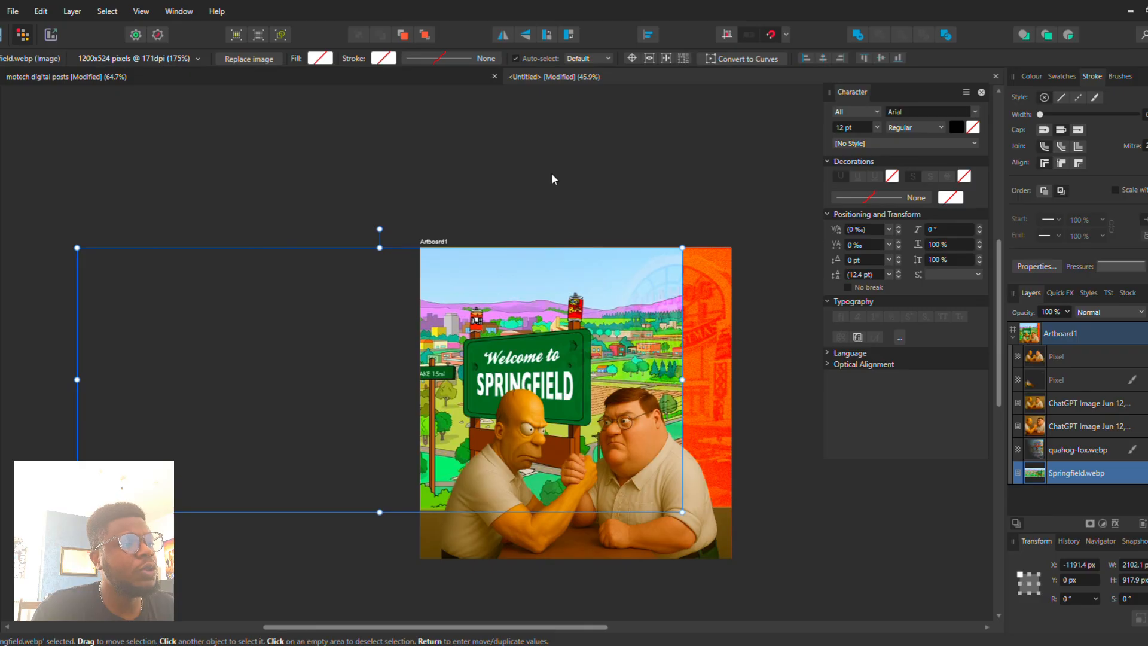
pyautogui.moveTo(500, 342); pyautogui.dragTo(814, 366)
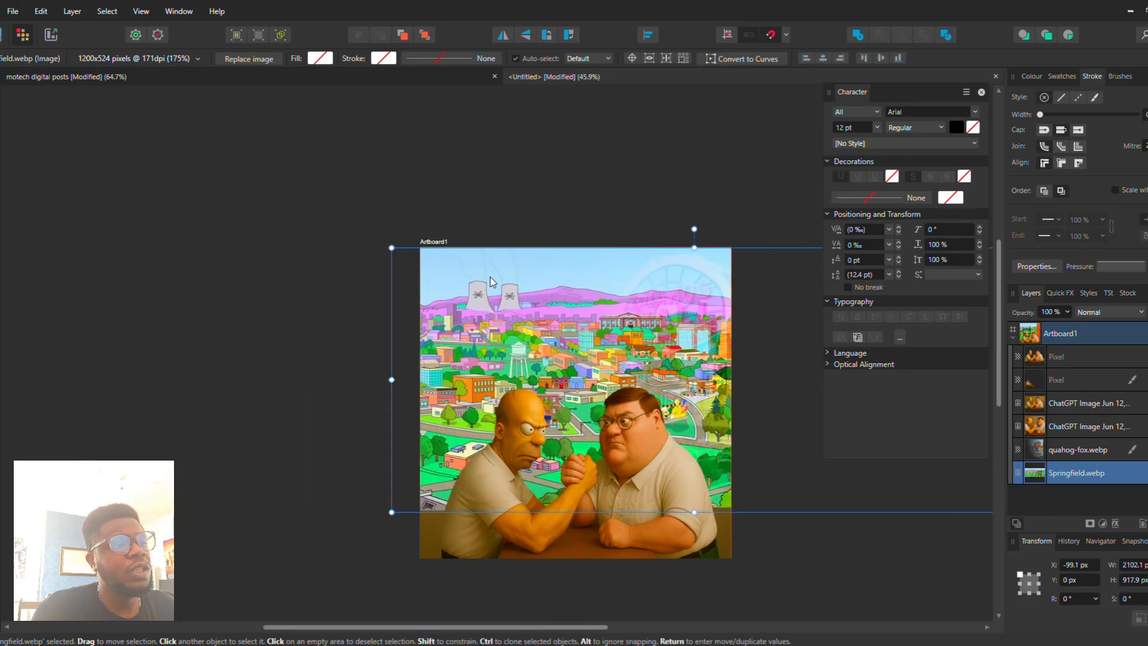
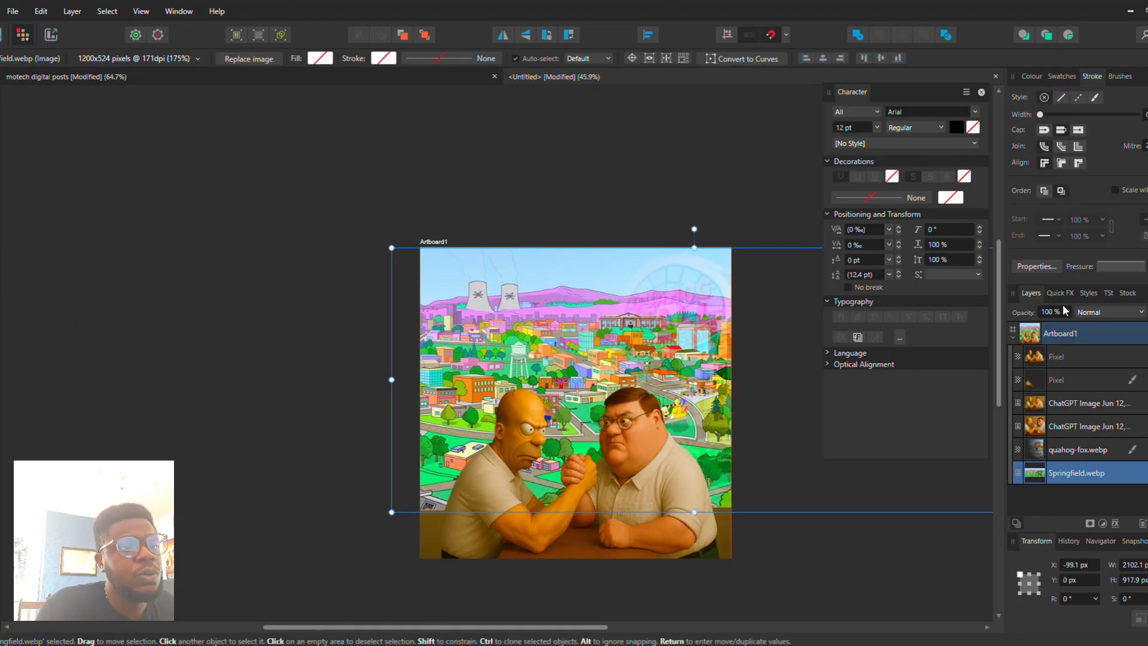
pyautogui.click(1107, 312)
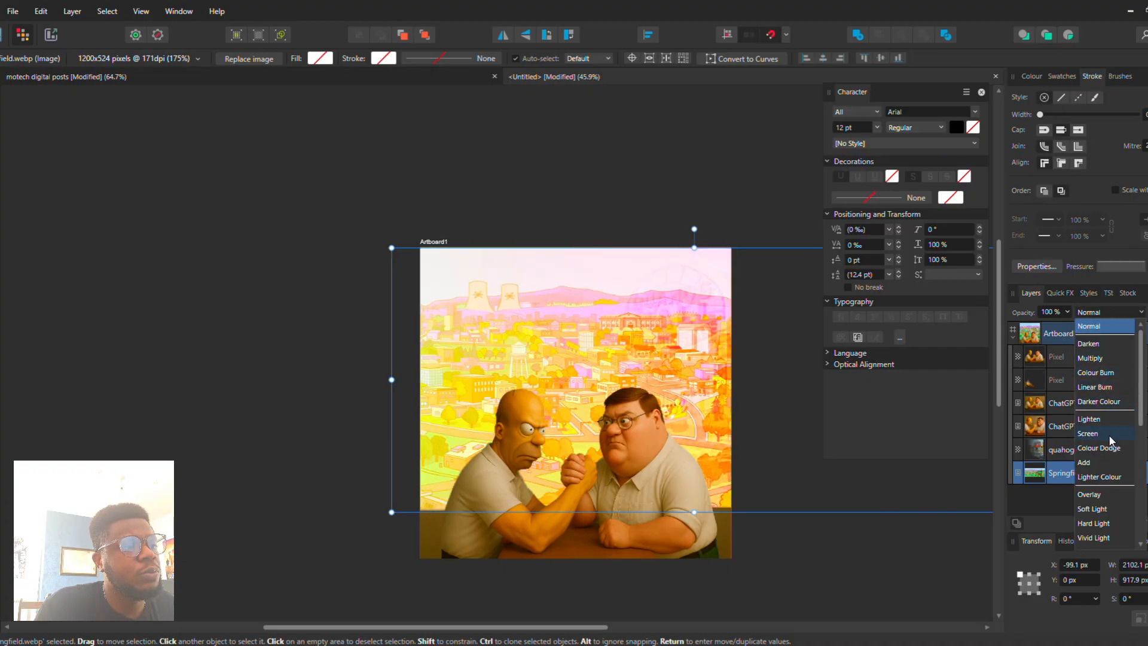
pyautogui.click(1119, 509)
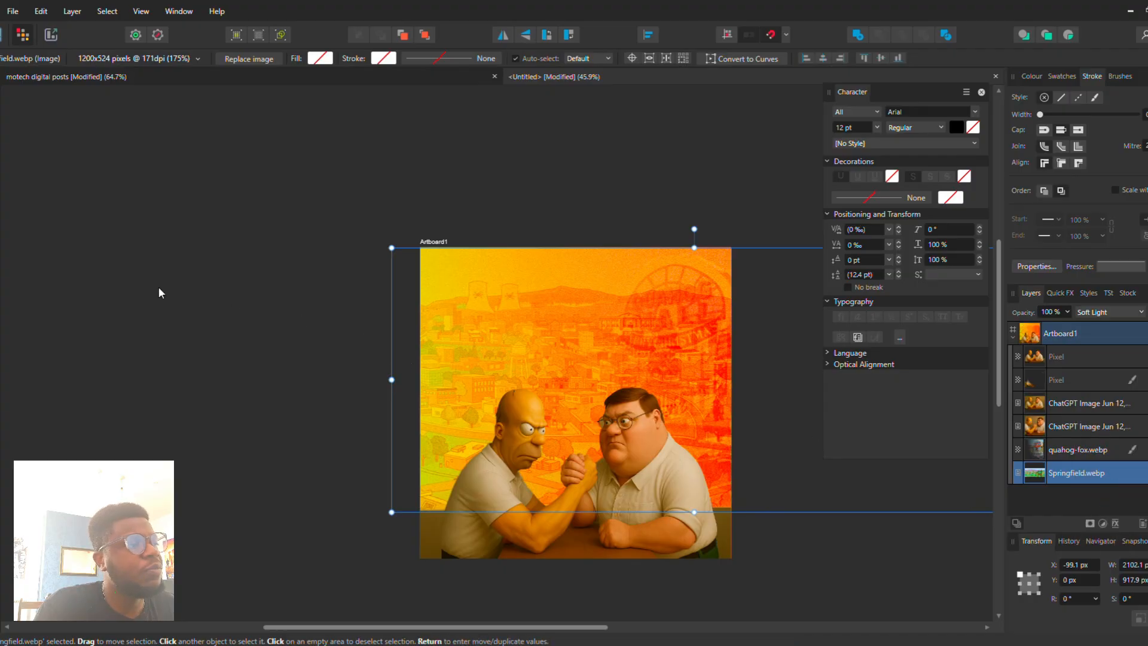
# Step: Apply a linear transparency gradient to the Springfield image, running almost horizontally so it fades out towards the artboard's right edge
pyautogui.click(2, 34)
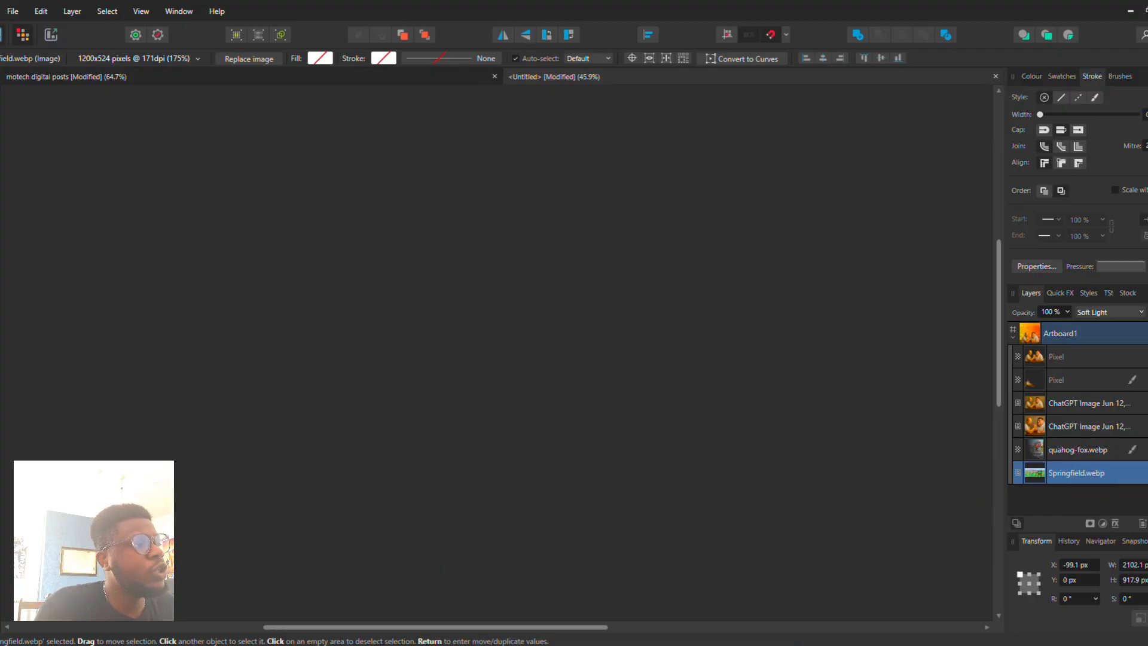
pyautogui.click(2, 277)
pyautogui.moveTo(393, 400); pyautogui.dragTo(675, 433)
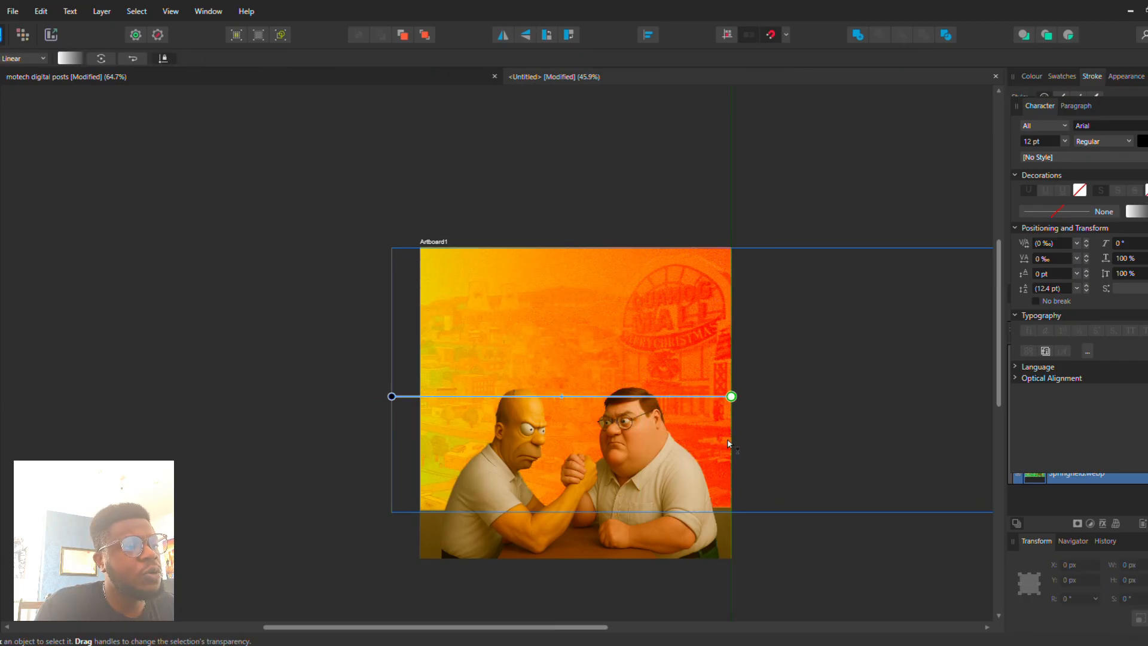
pyautogui.moveTo(732, 396)
pyautogui.mouseDown()
pyautogui.moveTo(771, 396)
pyautogui.moveTo(721, 442)
pyautogui.moveTo(796, 418)
pyautogui.moveTo(802, 402)
pyautogui.moveTo(741, 390)
pyautogui.mouseUp()
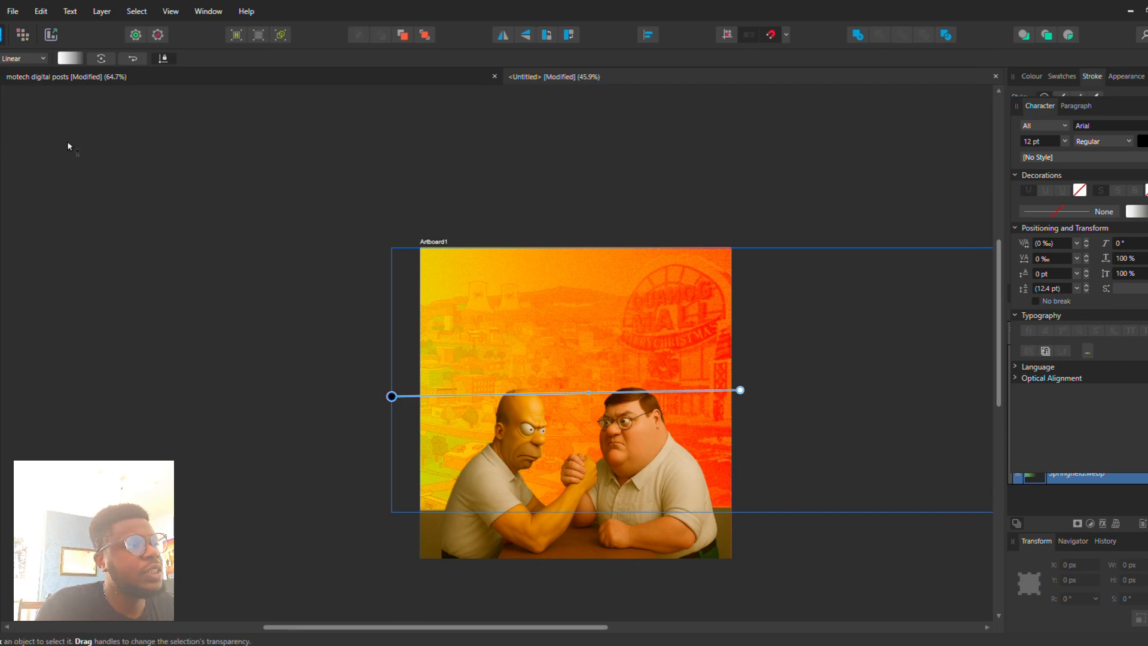
pyautogui.press('v')
pyautogui.click(186, 275)
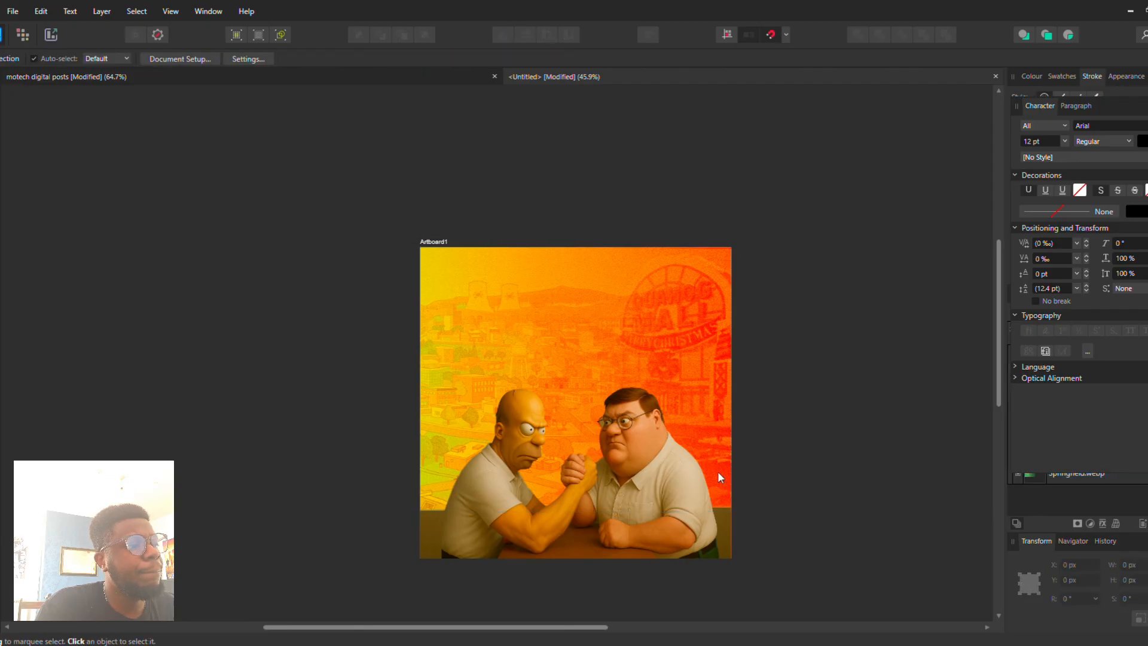
# Step: Dock the floating Character and Paragraph panels with the Stroke panel and show the quick layer effects for the arm-wrestling figures
pyautogui.click(650, 464)
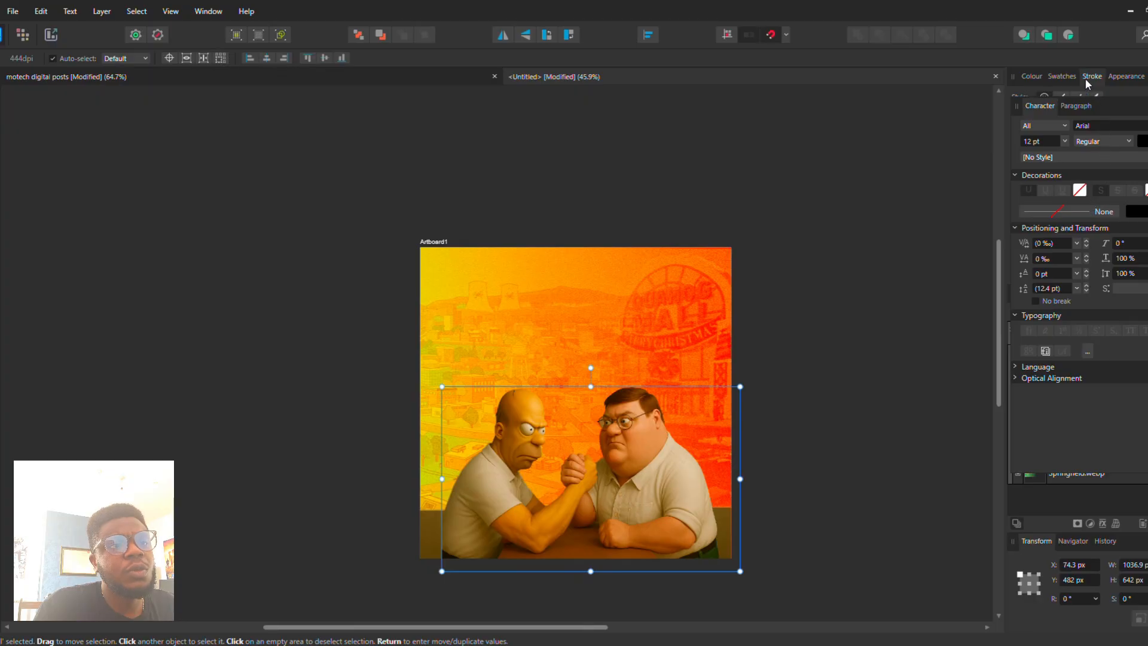
pyautogui.moveTo(1103, 106); pyautogui.dragTo(1053, 89)
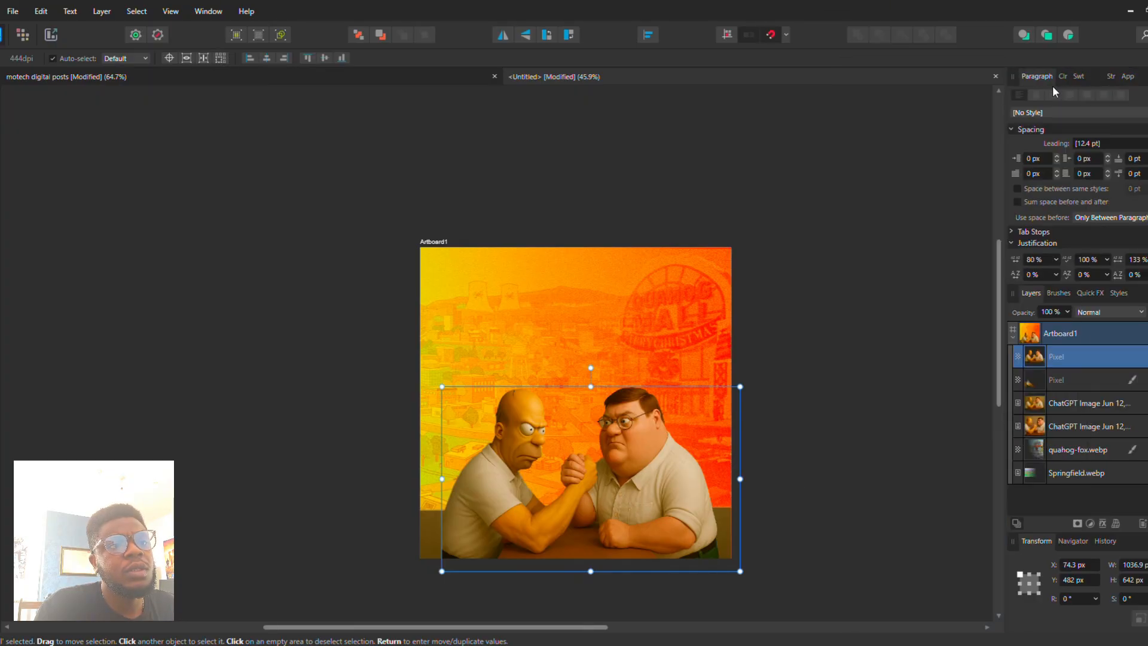
pyautogui.click(1086, 293)
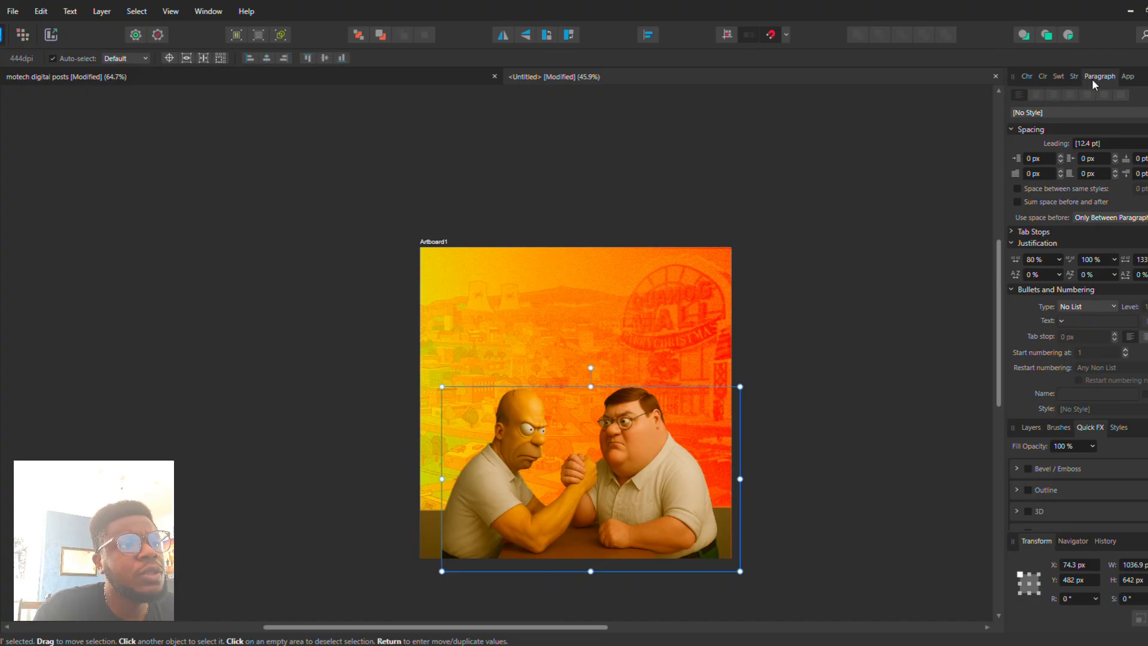
pyautogui.click(1076, 77)
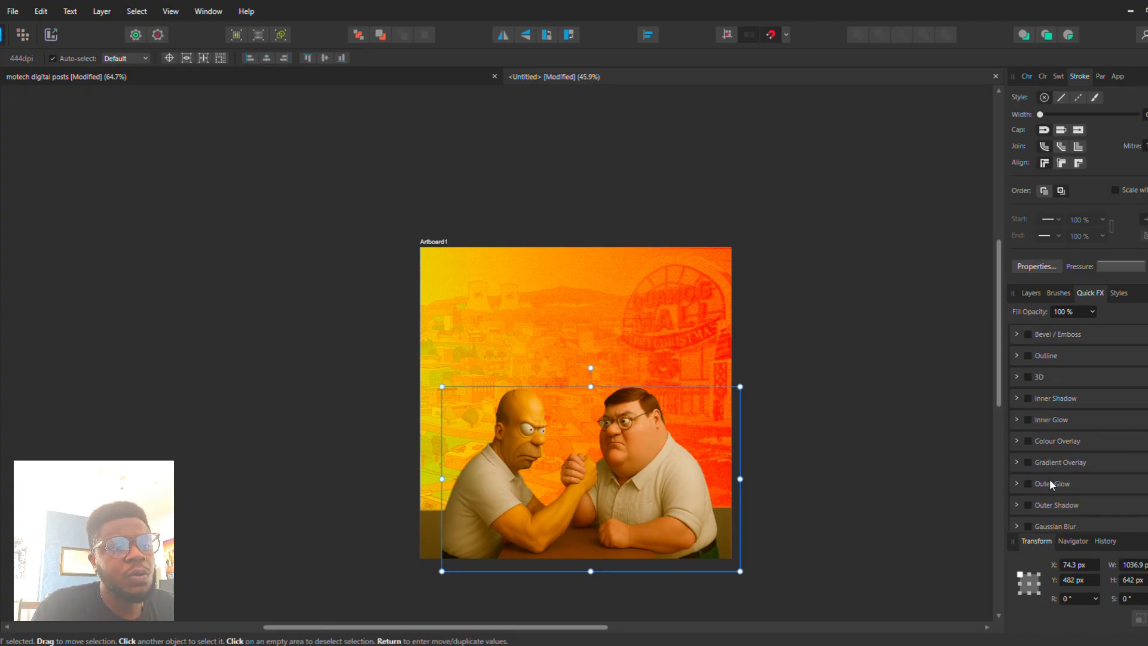
# Step: Try an orange outer glow with a radius of up to 100 px on the arm-wrestling figures' layer alone
pyautogui.scroll(-1, 1051, 484)
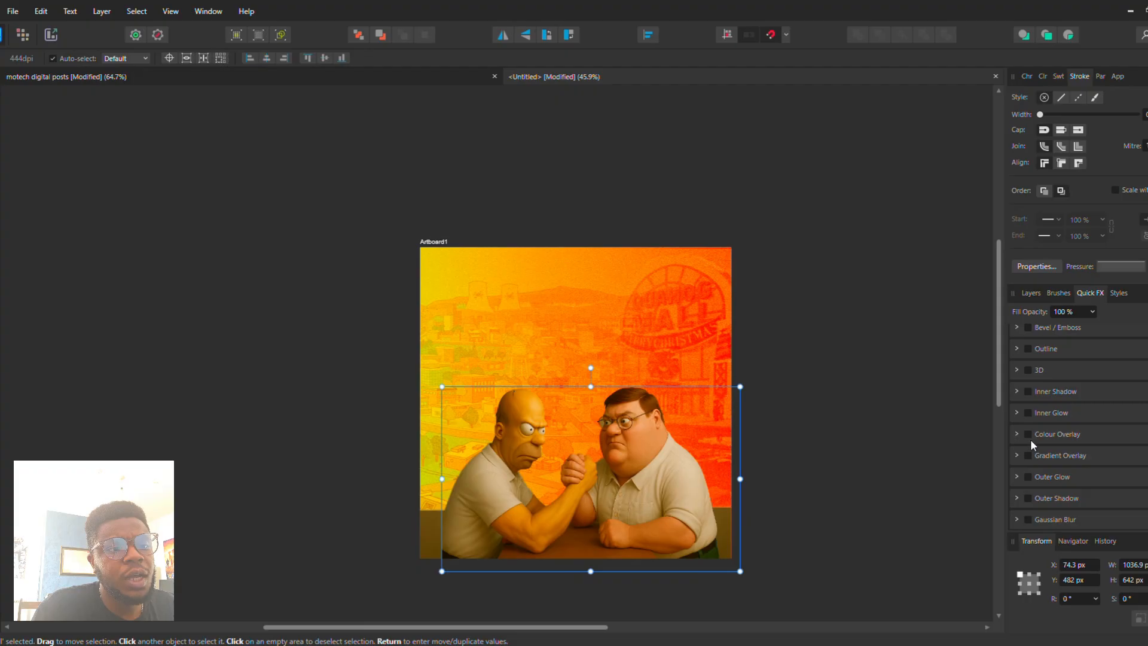
pyautogui.click(1031, 477)
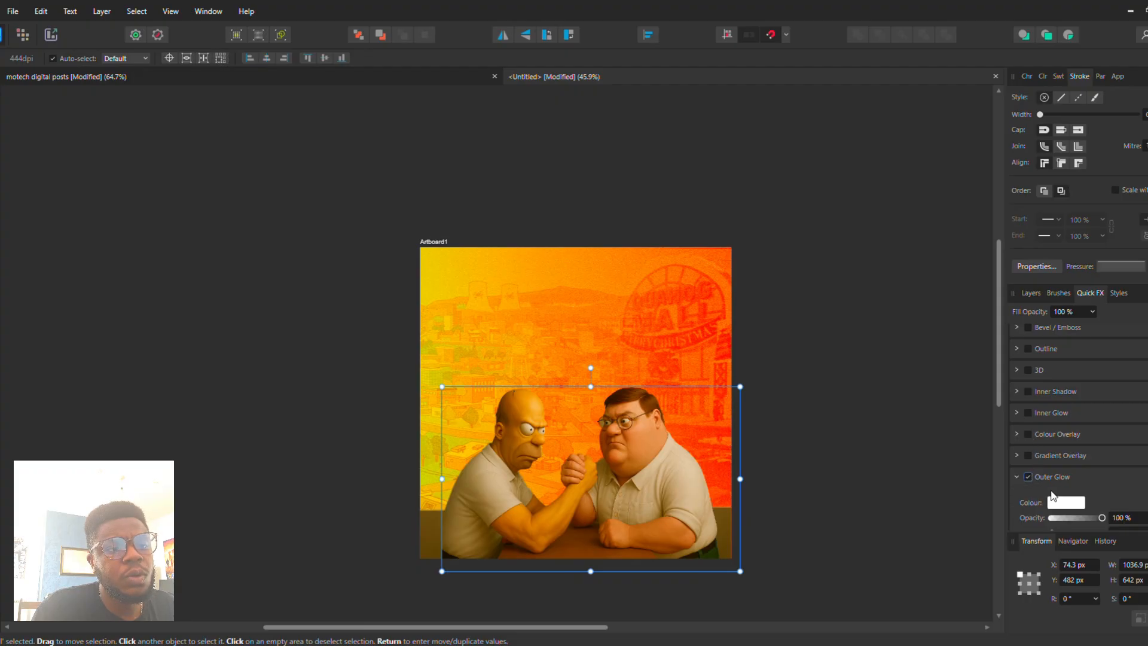
pyautogui.click(1055, 443)
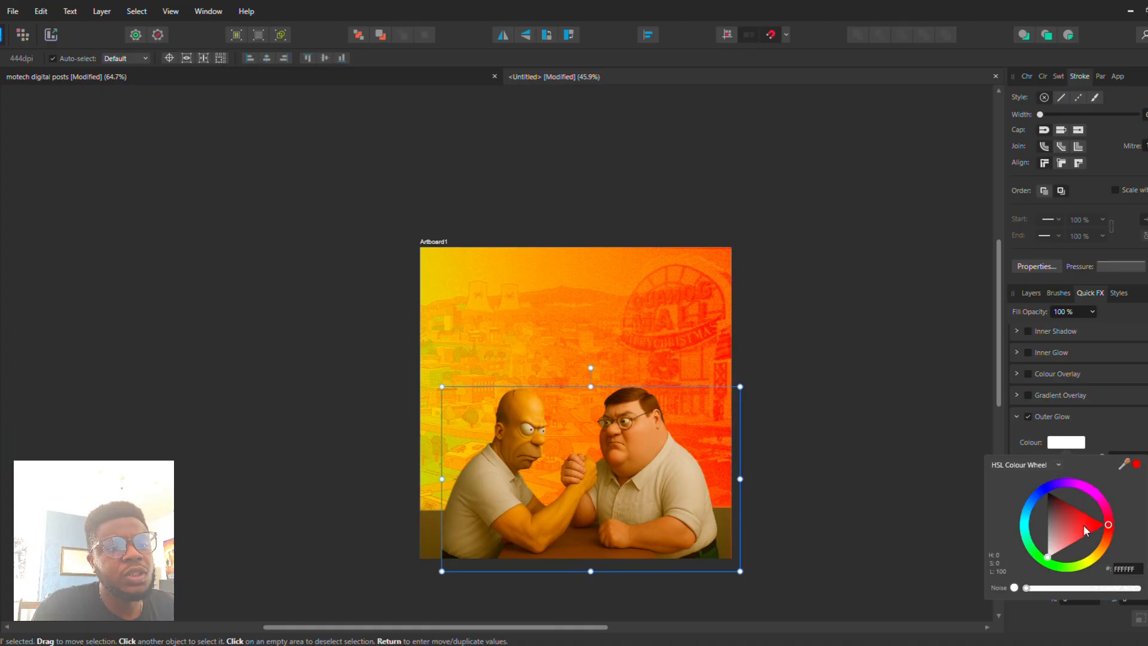
pyautogui.moveTo(1110, 537); pyautogui.dragTo(1110, 558)
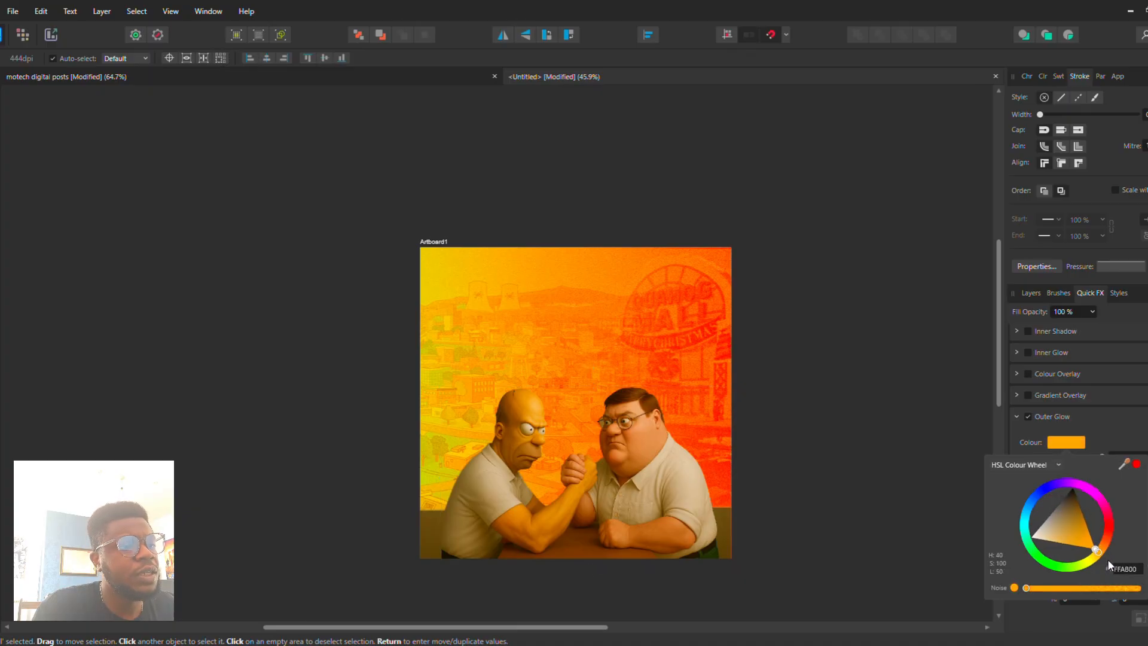
pyautogui.moveTo(1071, 473); pyautogui.dragTo(1095, 473)
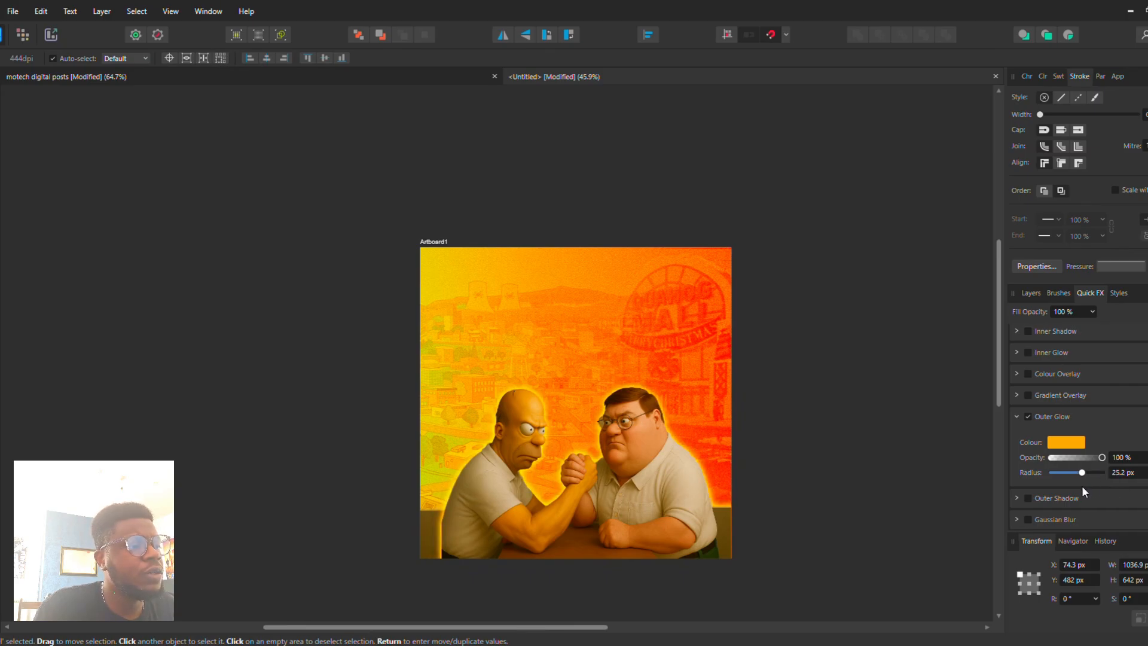
pyautogui.moveTo(1097, 490); pyautogui.dragTo(1111, 490)
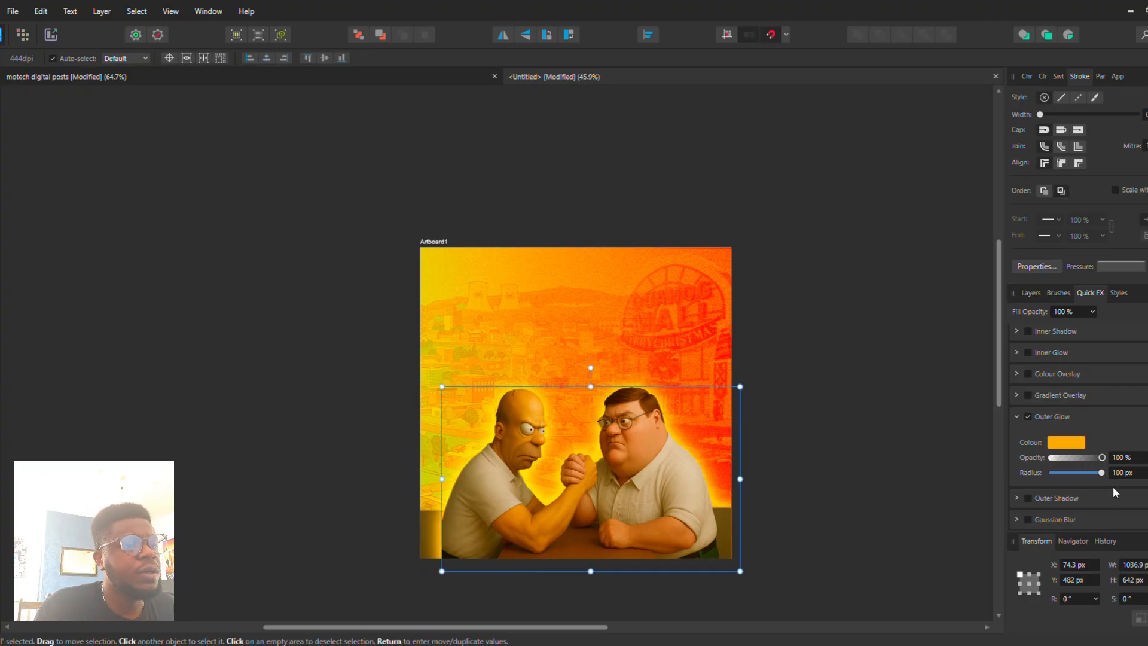
pyautogui.moveTo(1114, 487); pyautogui.dragTo(1040, 476)
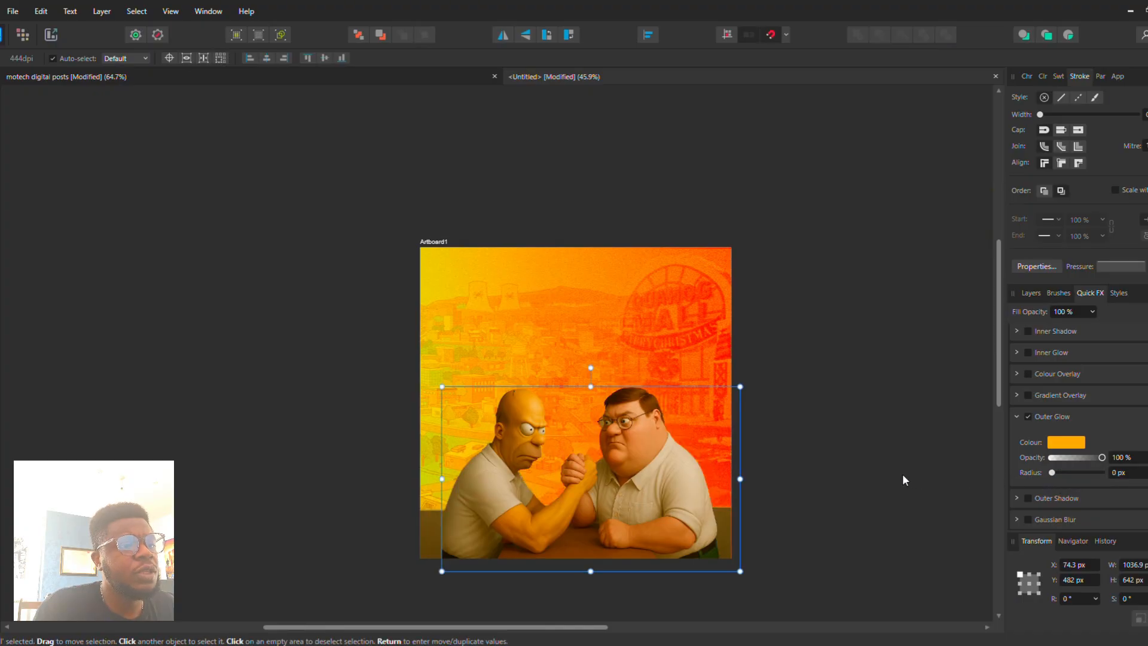
pyautogui.click(1025, 414)
pyautogui.click(887, 428)
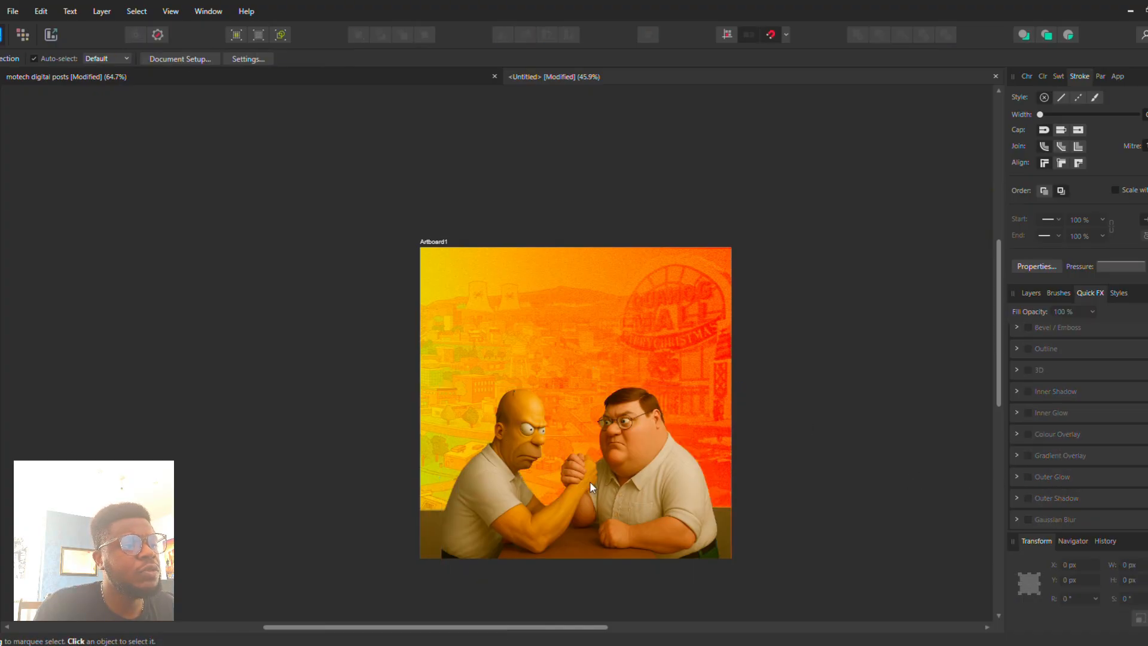
# Step: Group the arm-wrestling figures' layer with the separate pixel layer at the artboard's lower-left, keeping their position
pyautogui.moveTo(590, 482); pyautogui.dragTo(644, 467)
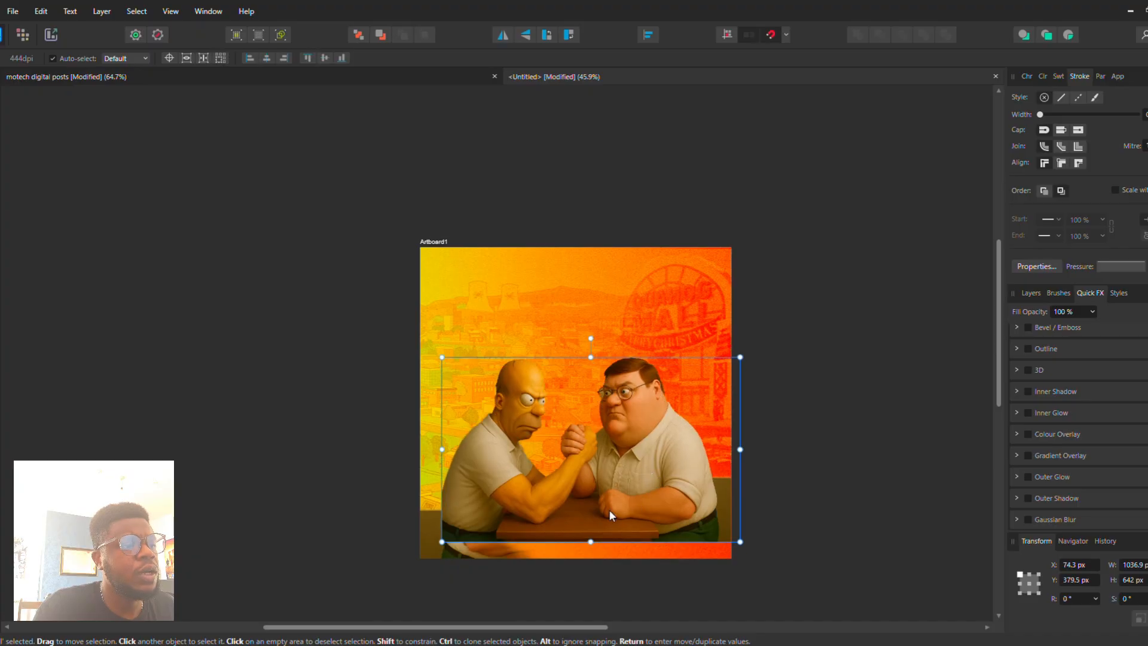
pyautogui.moveTo(610, 514); pyautogui.dragTo(510, 524)
pyautogui.keyDown('shift'); pyautogui.click(428, 530); pyautogui.keyUp('shift')
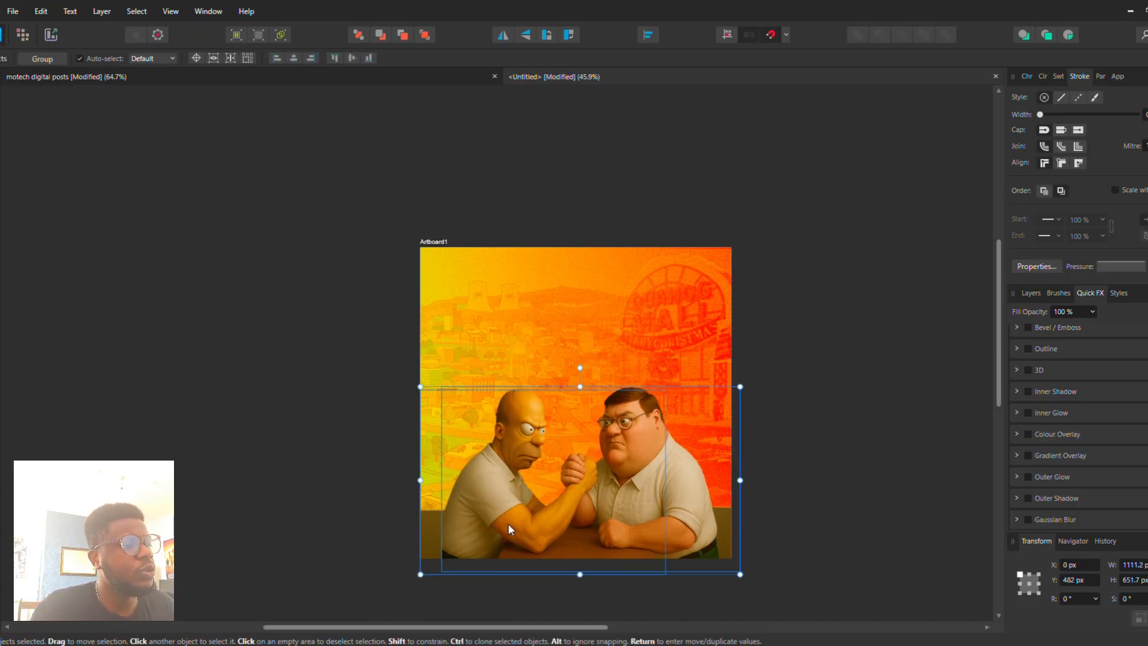
pyautogui.hotkey('ctrl', 'g')
pyautogui.moveTo(650, 510); pyautogui.dragTo(652, 500)
pyautogui.hotkey('ctrl', 'z')
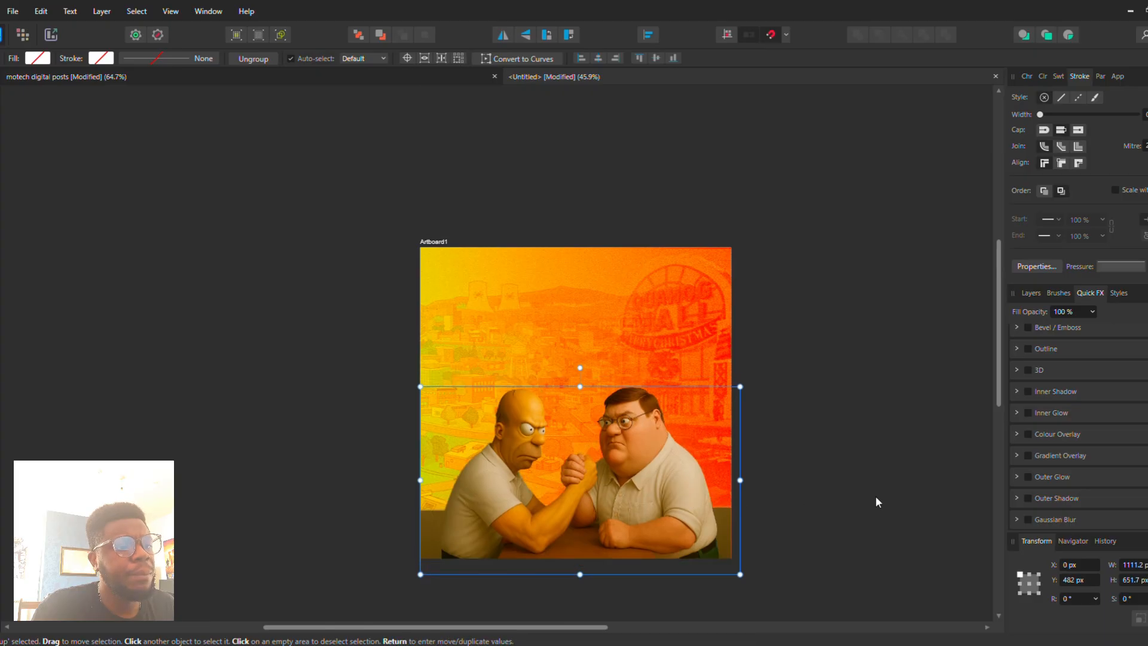
# Step: Add an orange outer glow with 100% opacity and a 100 px radius to the grouped figures
pyautogui.click(1032, 476)
pyautogui.scroll(-2, 1099, 490)
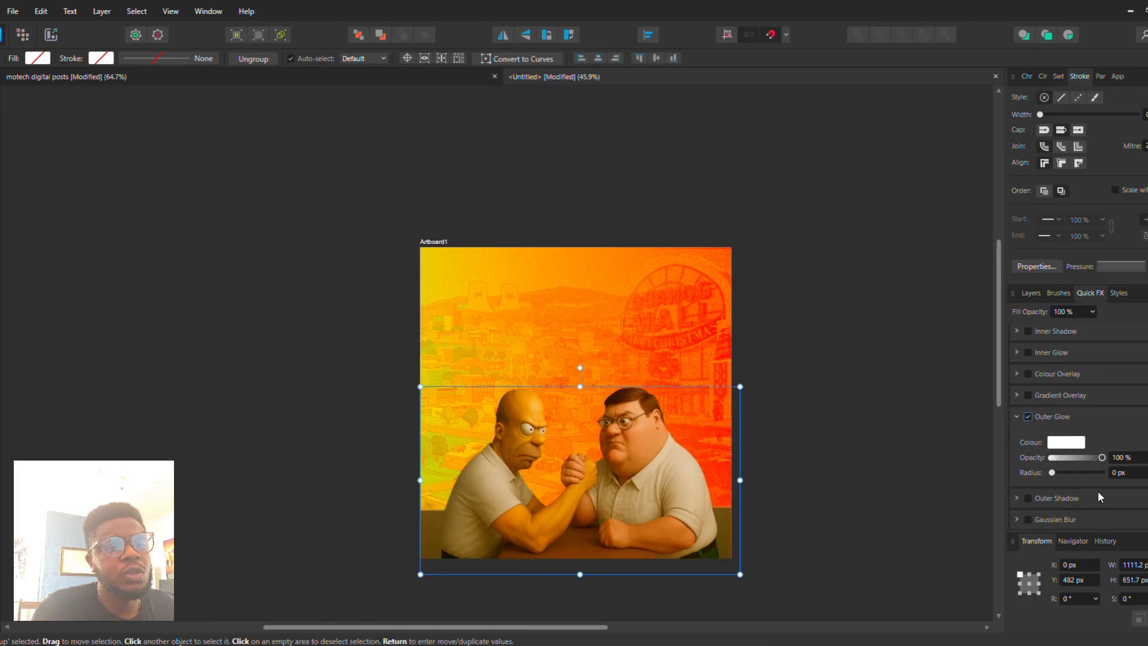
pyautogui.click(1069, 443)
pyautogui.moveTo(1057, 507); pyautogui.dragTo(1085, 517)
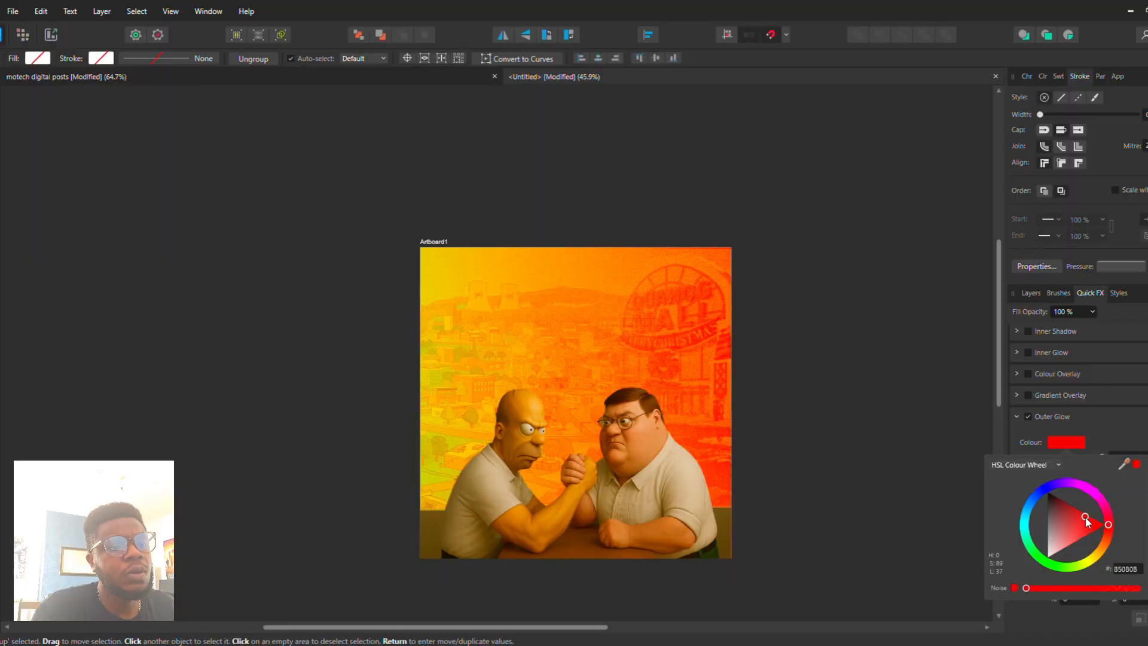
pyautogui.click(1104, 544)
pyautogui.click(1095, 447)
pyautogui.moveTo(1052, 473); pyautogui.dragTo(1107, 482)
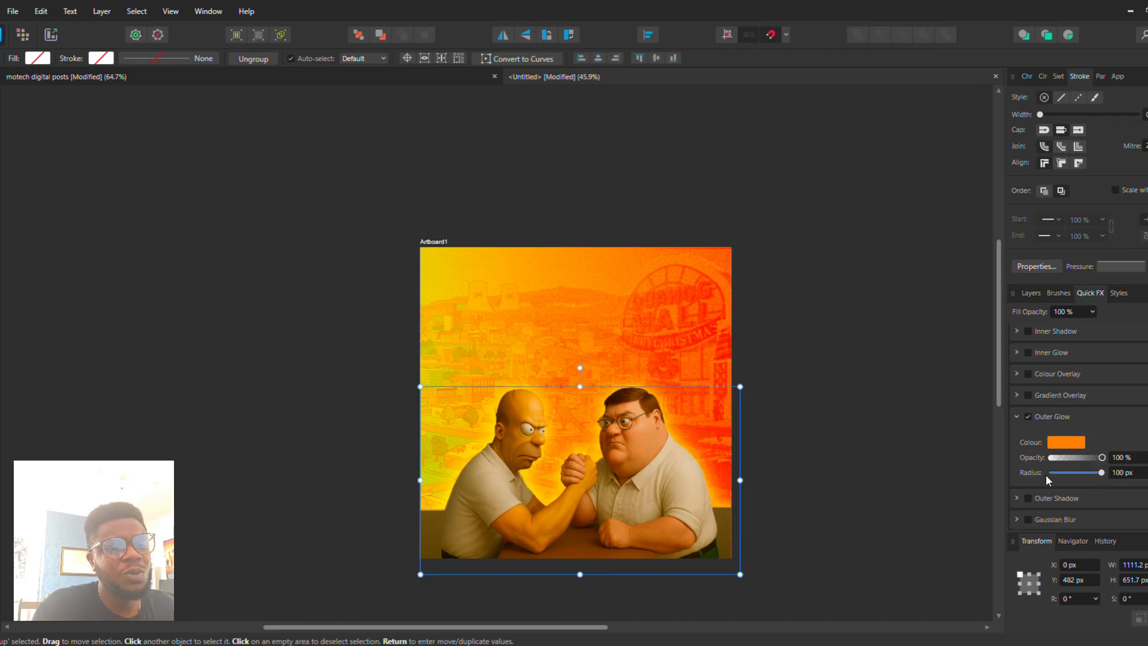
pyautogui.click(835, 444)
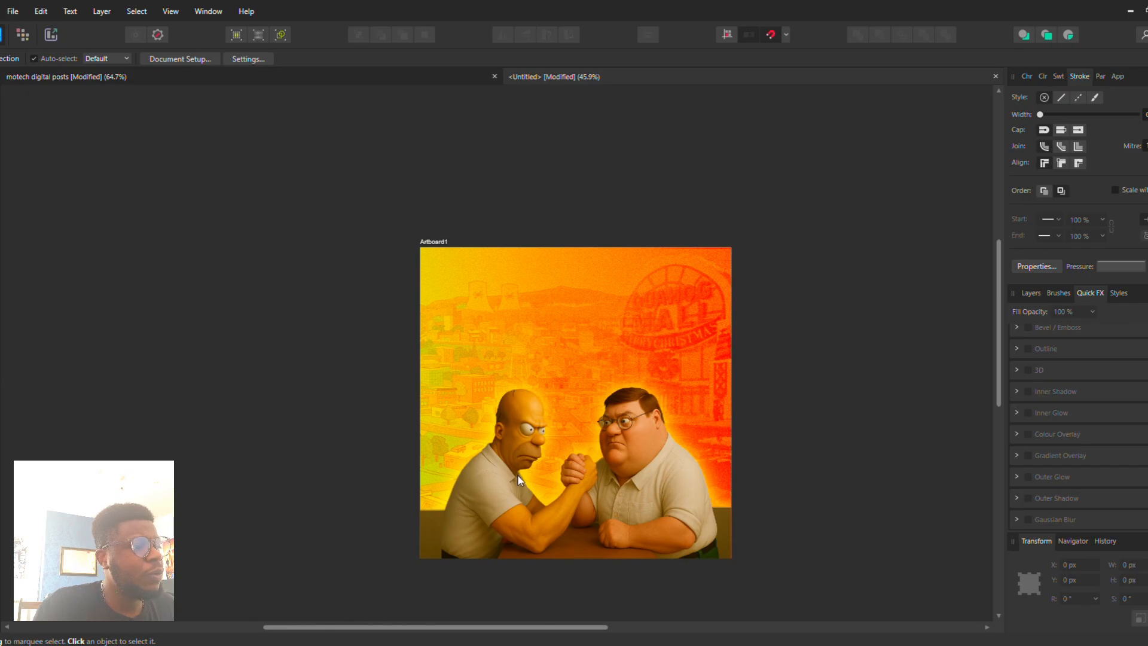
# Step: Sharpen the grouped arm-wrestling figures with the Sharpen Brush in Clarity mode, using a 708 px brush
pyautogui.click(436, 448)
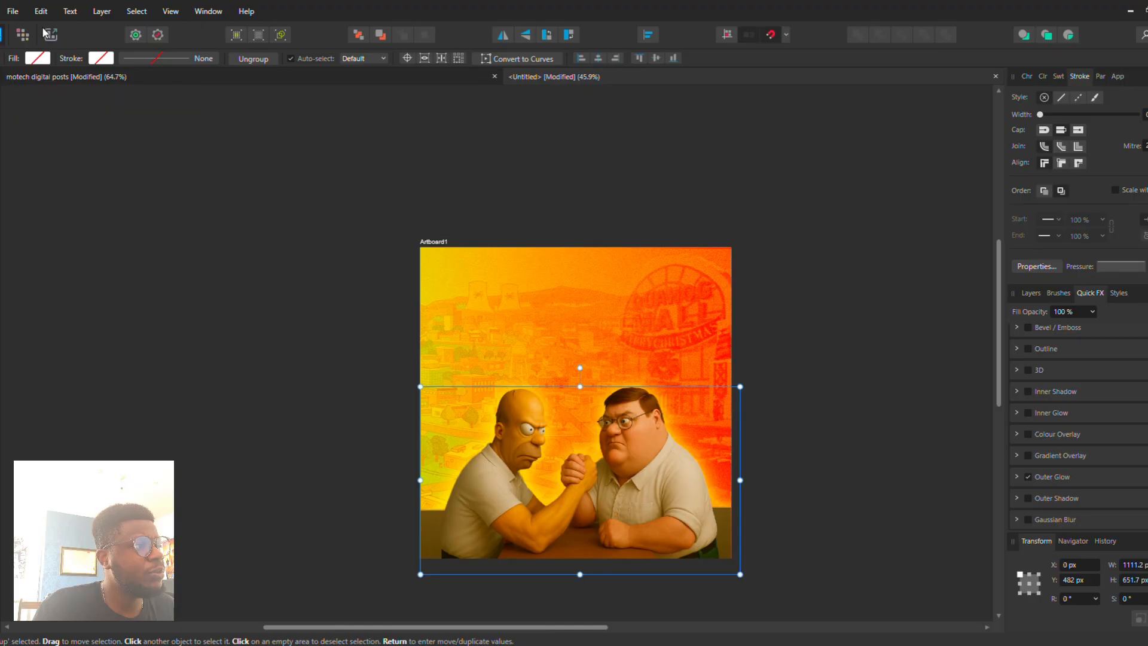
pyautogui.click(23, 34)
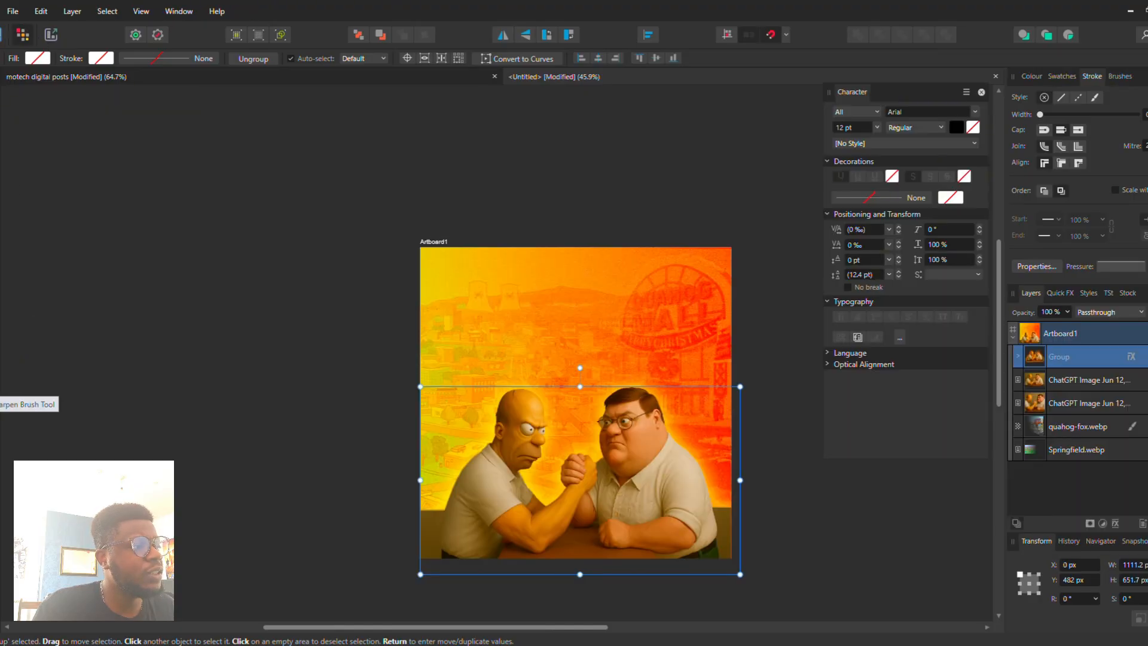
pyautogui.click(2, 388)
pyautogui.moveTo(620, 472)
pyautogui.mouseDown()
pyautogui.moveTo(597, 452)
pyautogui.moveTo(626, 451)
pyautogui.moveTo(692, 509)
pyautogui.moveTo(528, 466)
pyautogui.mouseUp()
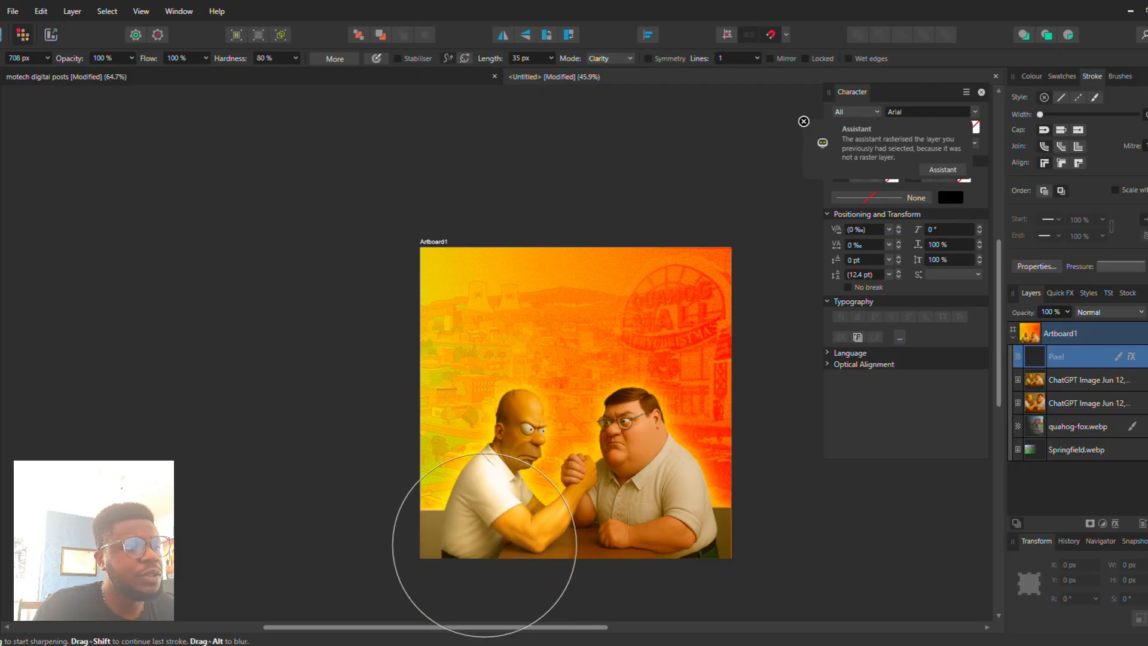
pyautogui.scroll(4, 470, 483)
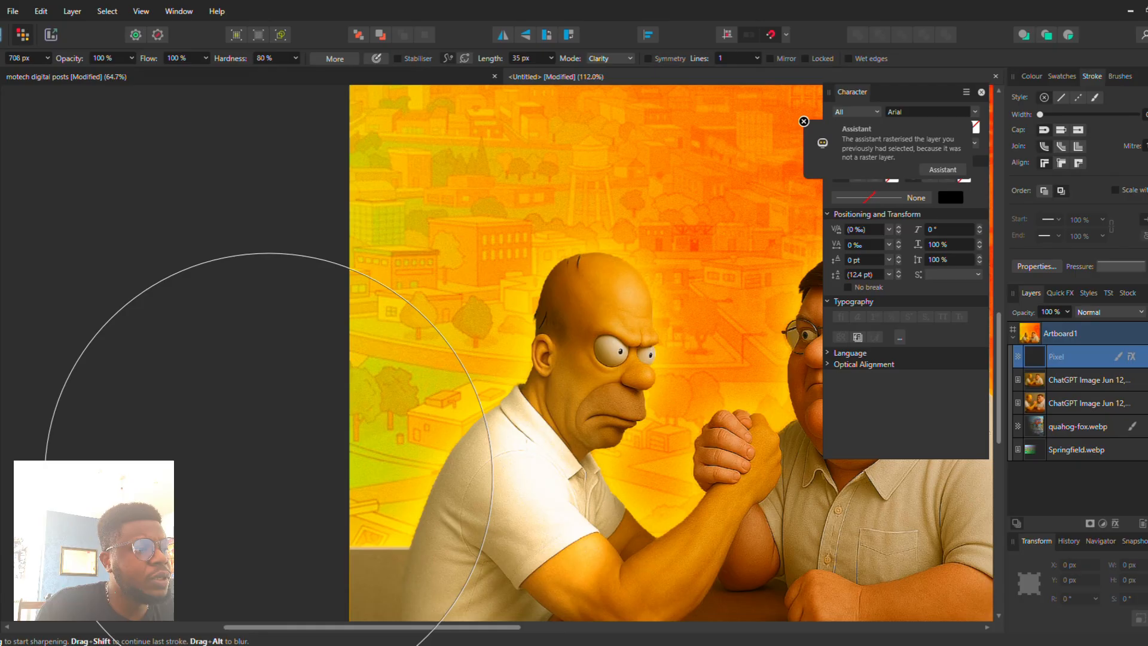
pyautogui.scroll(-3, 269, 469)
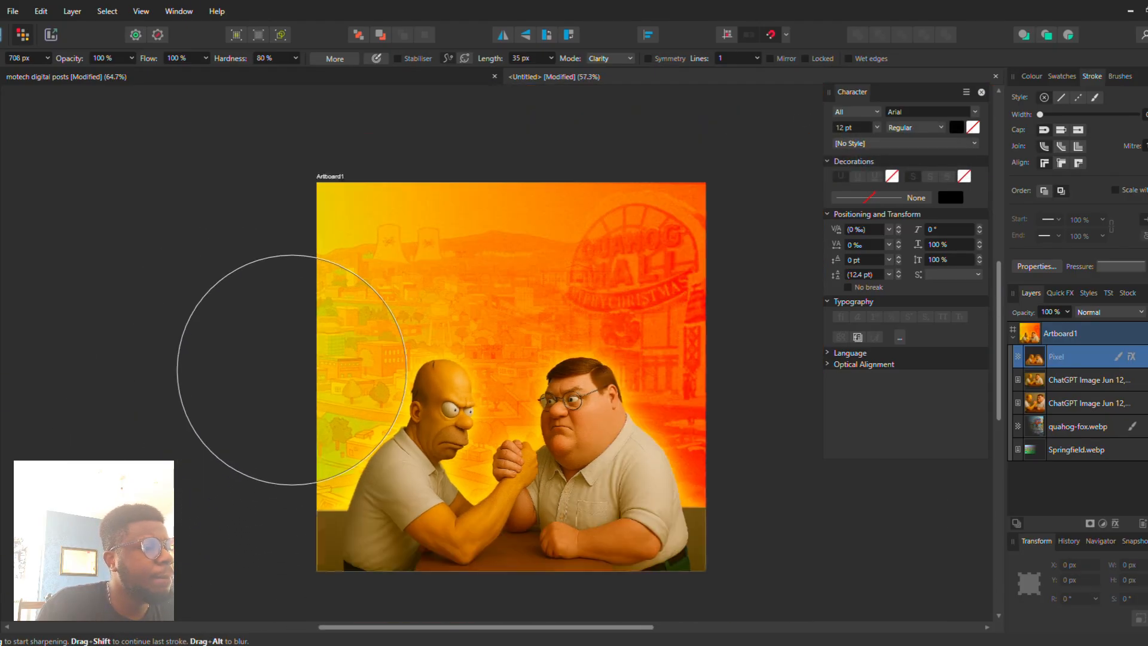
pyautogui.press('v')
pyautogui.click(189, 220)
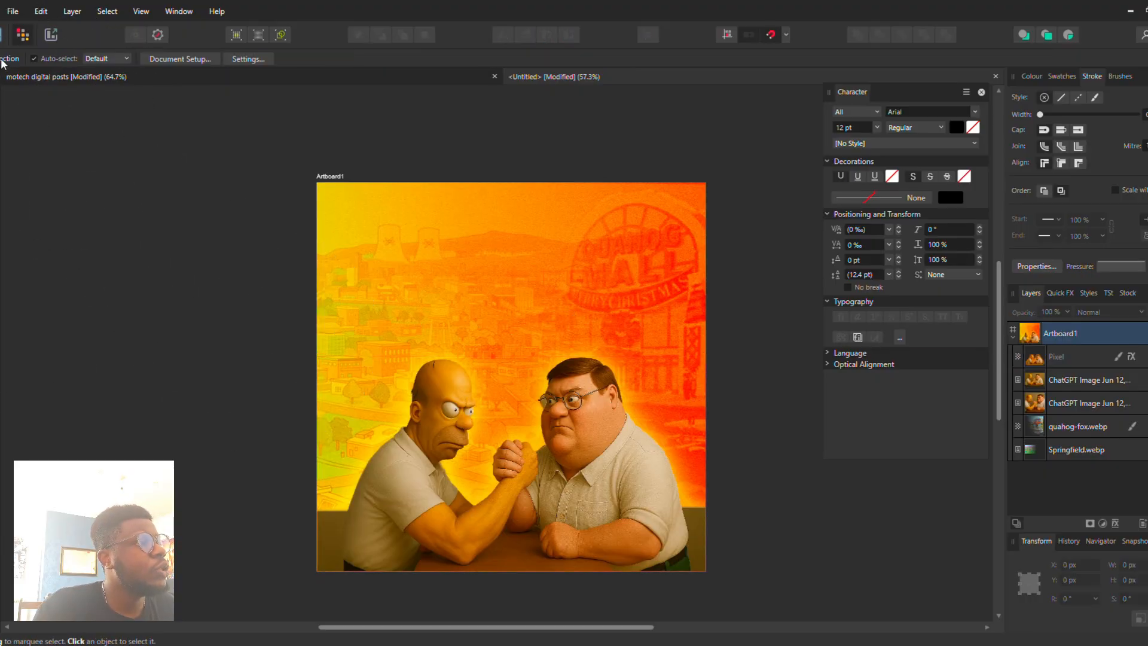
# Step: Copy the BATTLE OF THE and TITANS title texts from the motech digital posts reference into the square Homer versus Peter artboard
pyautogui.click(181, 80)
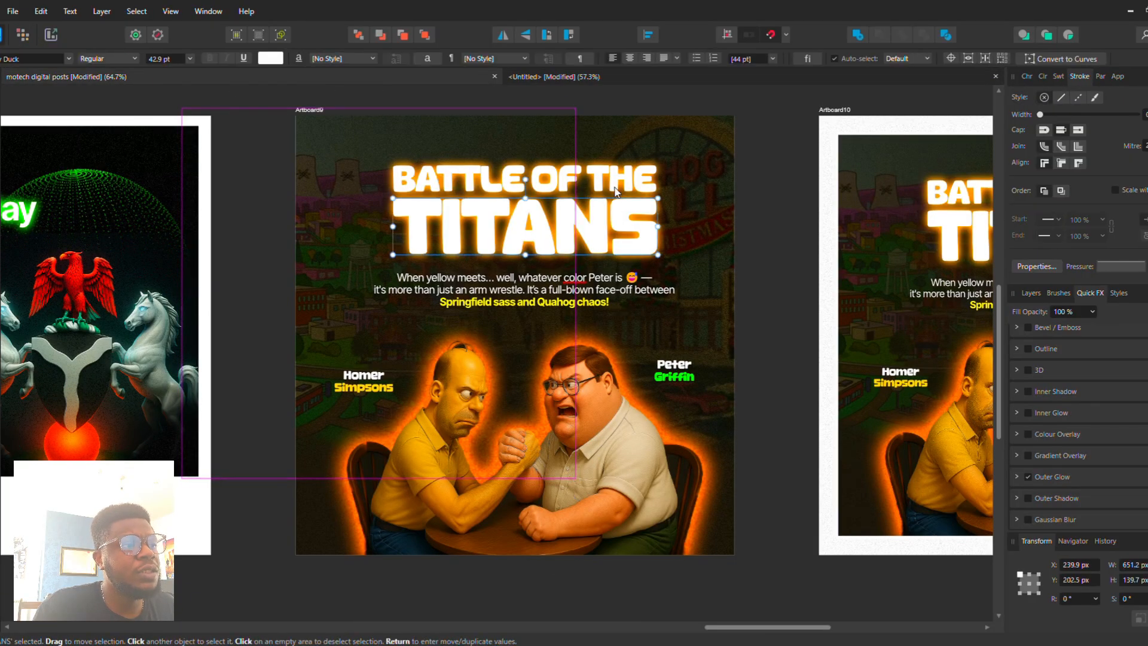
pyautogui.click(616, 189)
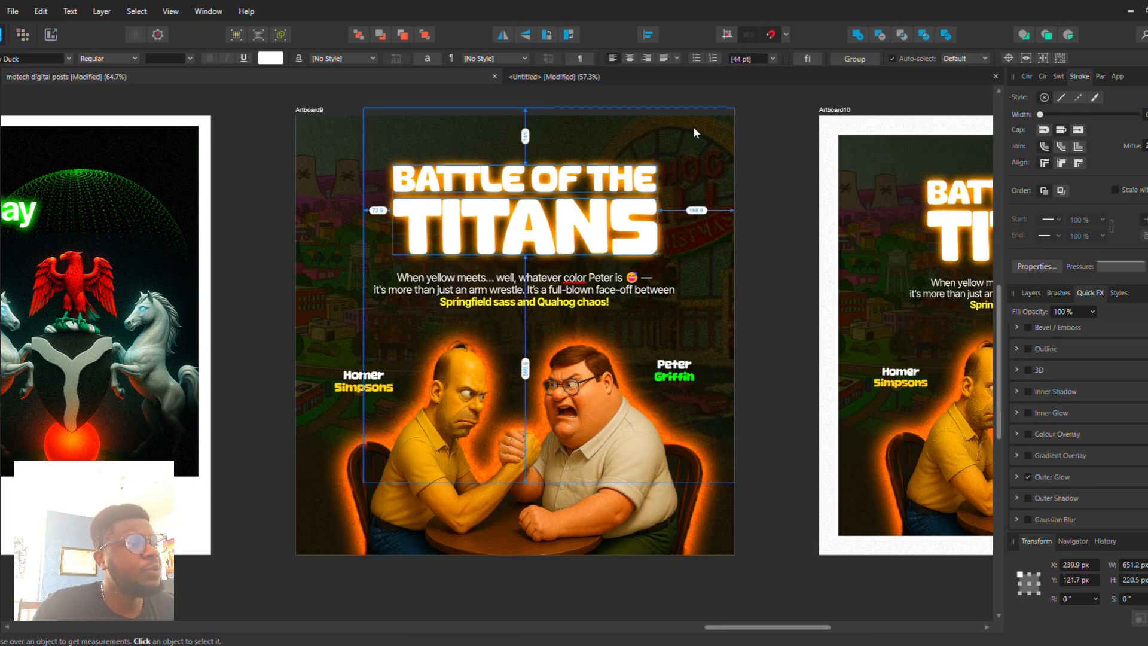
pyautogui.click(651, 85)
pyautogui.click(634, 79)
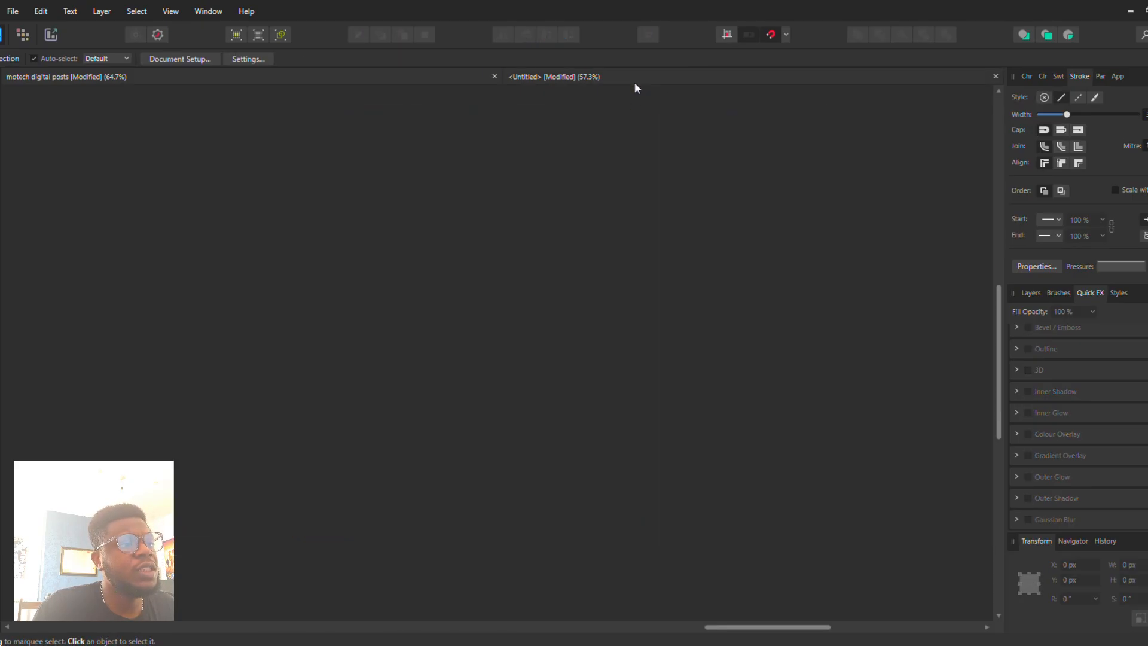
pyautogui.click(745, 332)
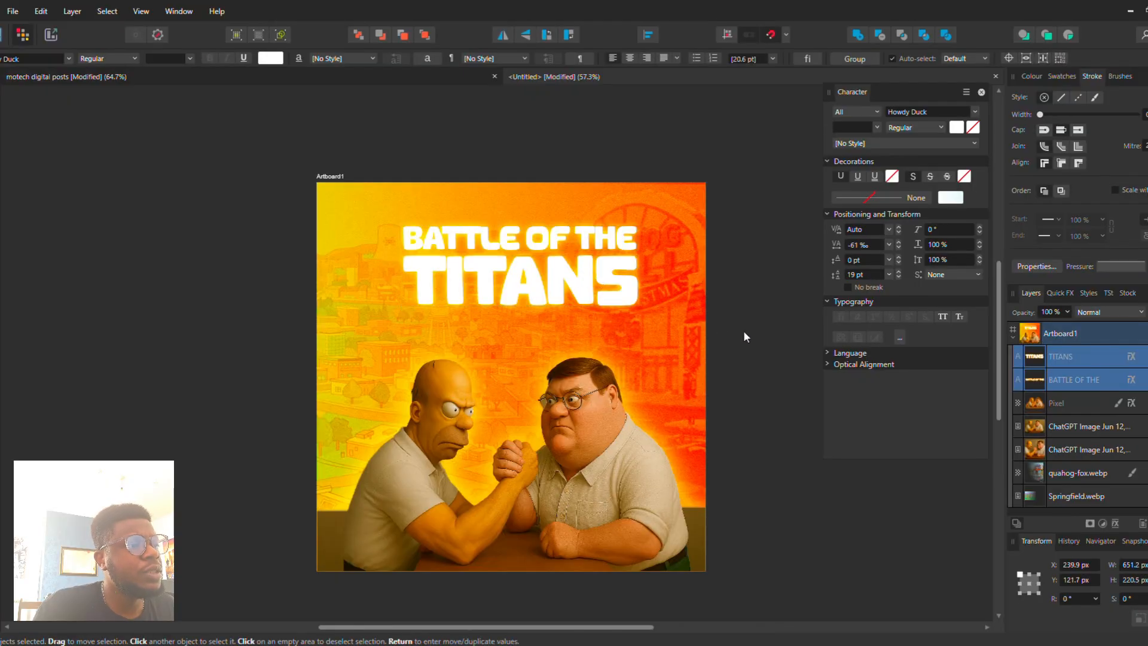
# Step: Try a black fill on the TITANS title and undo it
pyautogui.click(412, 281)
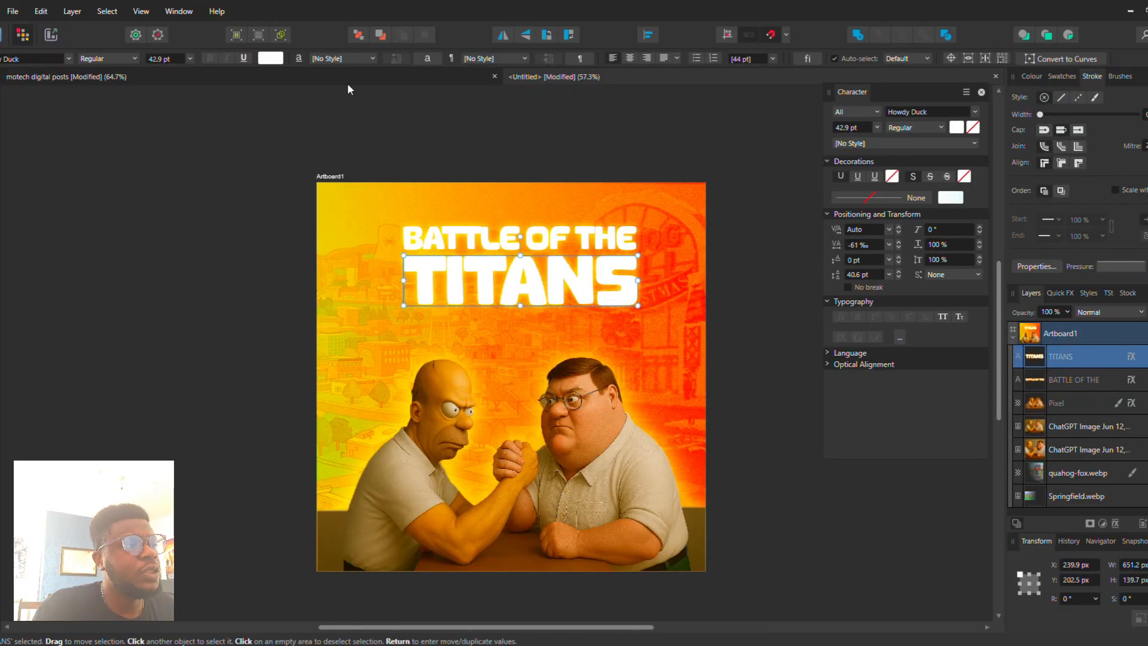
pyautogui.click(270, 58)
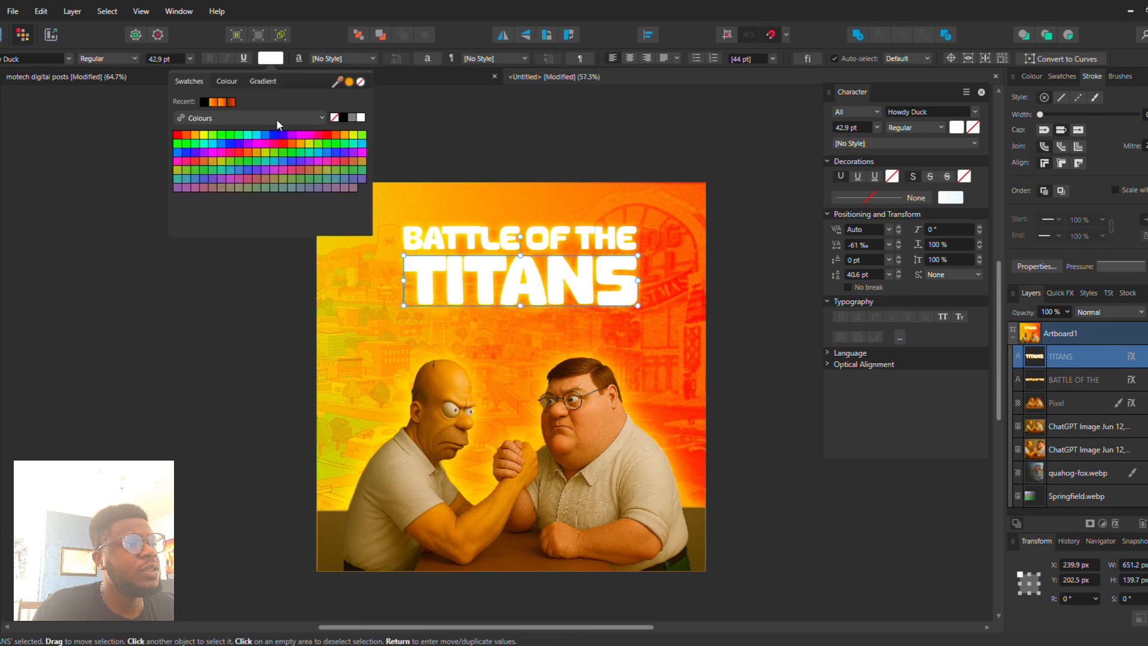
pyautogui.click(204, 101)
pyautogui.click(757, 348)
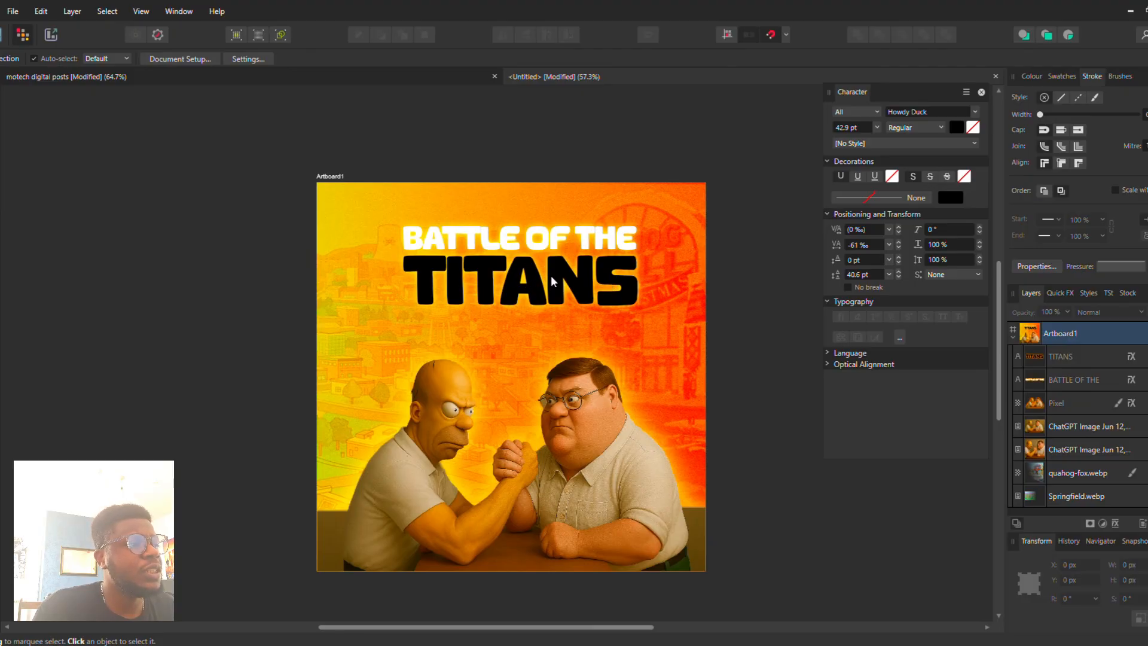
pyautogui.hotkey('ctrl', 'z')
pyautogui.hotkey('ctrl', 'shift', 'z')
pyautogui.hotkey('ctrl', 'z')
pyautogui.hotkey('ctrl', 'z')
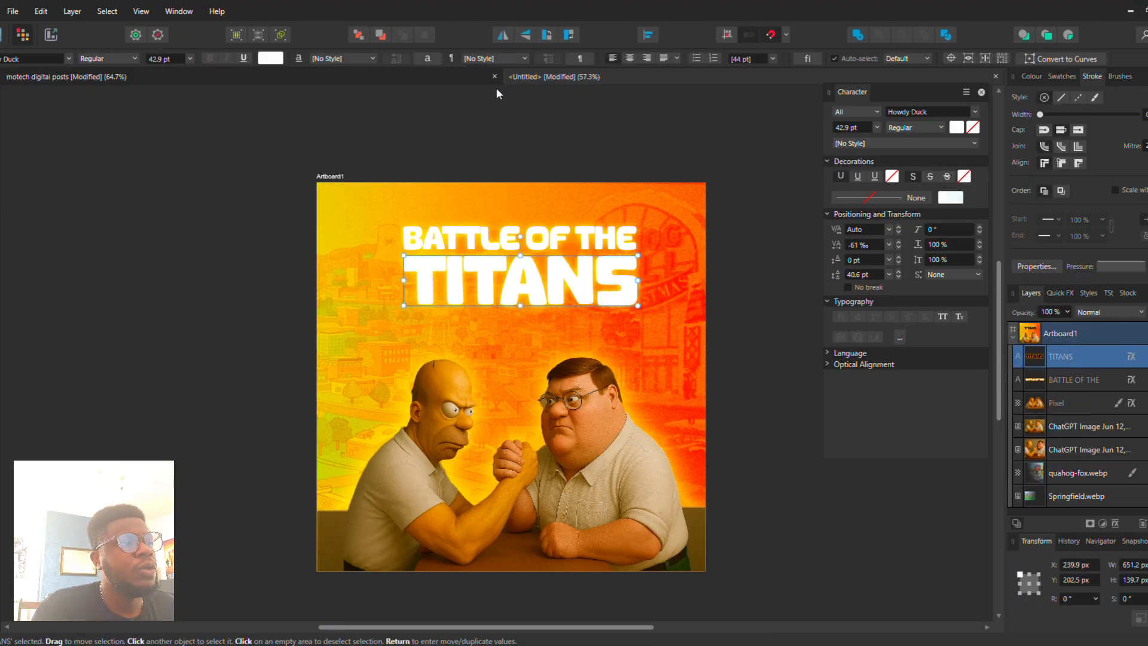
# Step: Try an outline-only look for the TITANS title with no fill and a thin stroke
pyautogui.click(276, 59)
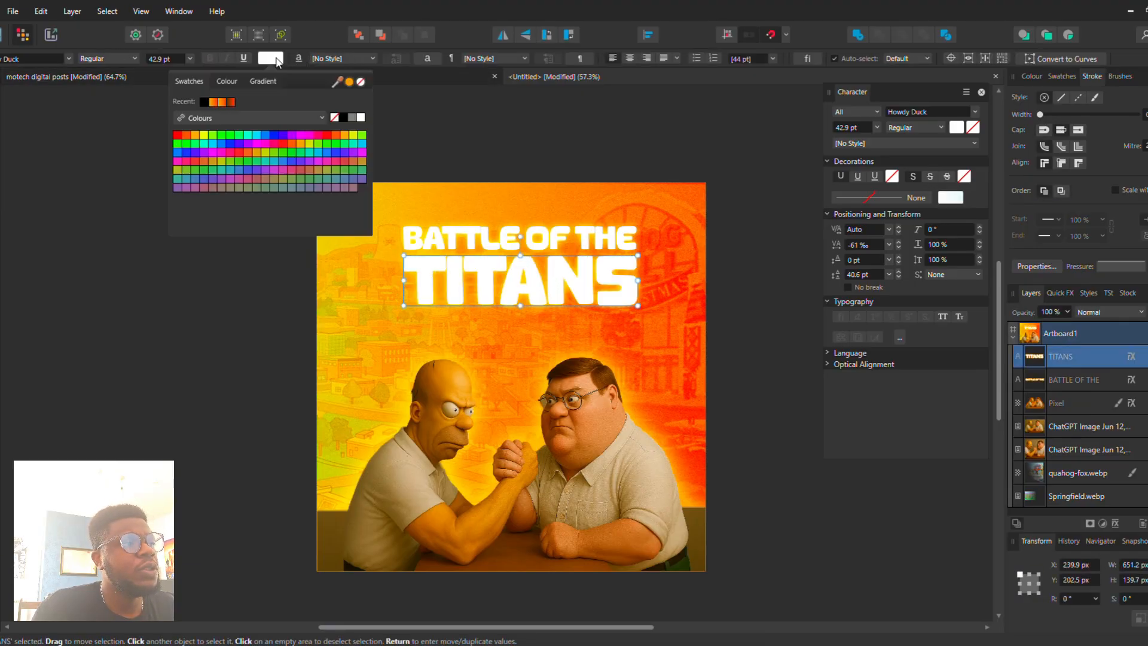
pyautogui.click(361, 81)
pyautogui.moveTo(1041, 114); pyautogui.dragTo(1058, 116)
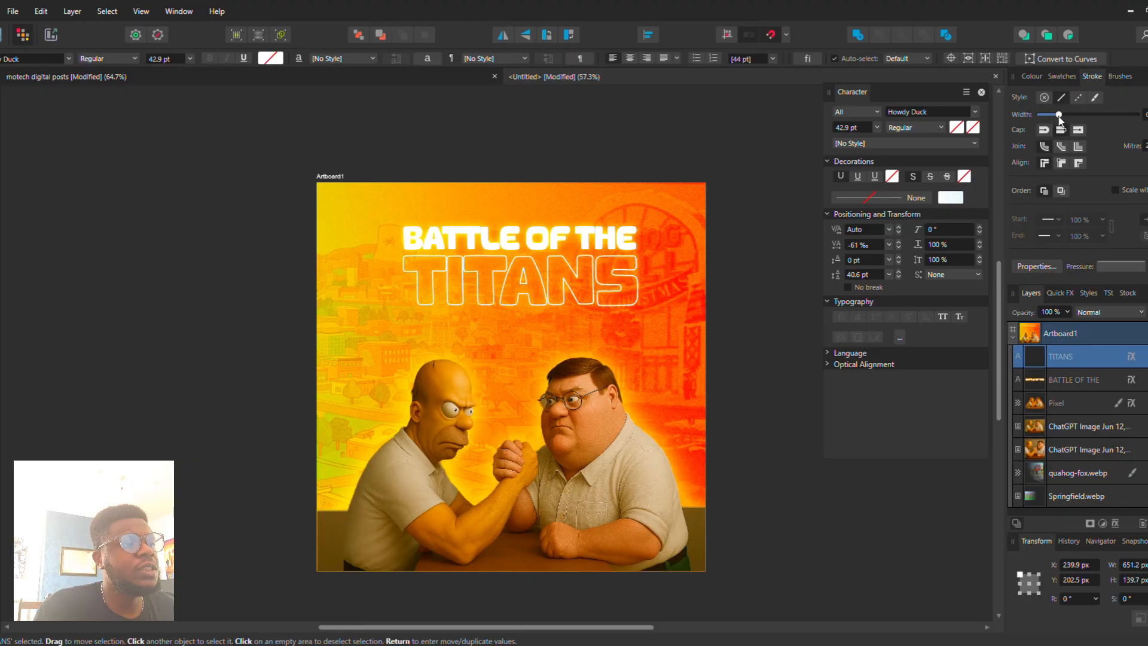
# Step: Try another stroke colour on the TITANS outline and undo both the recolouring and the outline-only styling
pyautogui.click(957, 198)
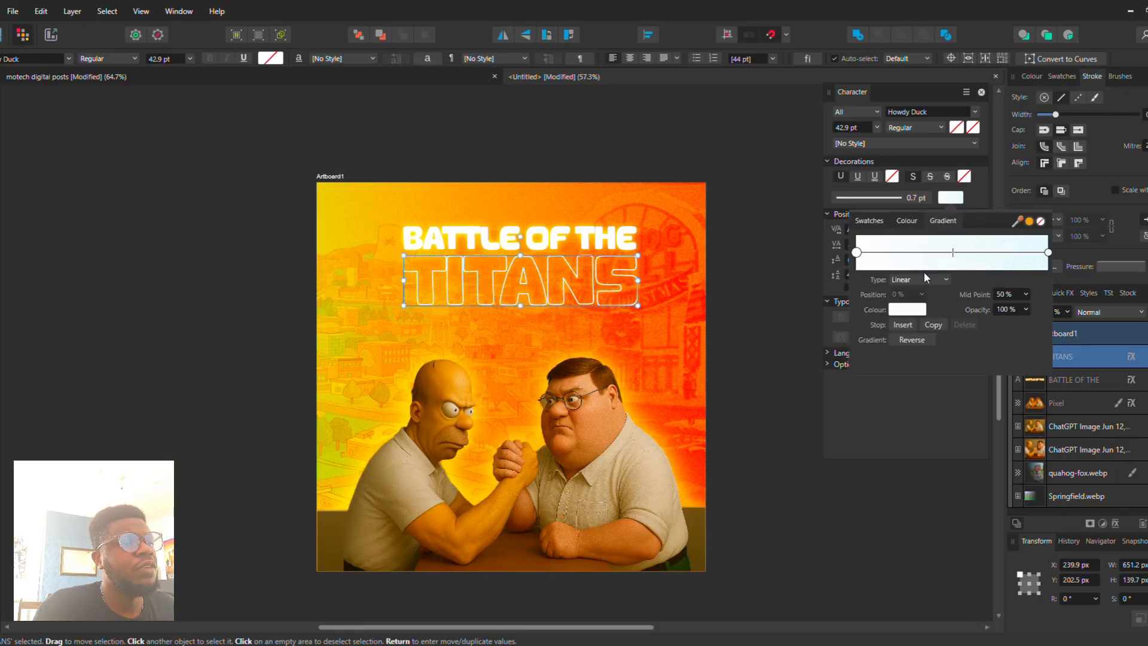
pyautogui.click(908, 310)
pyautogui.click(902, 222)
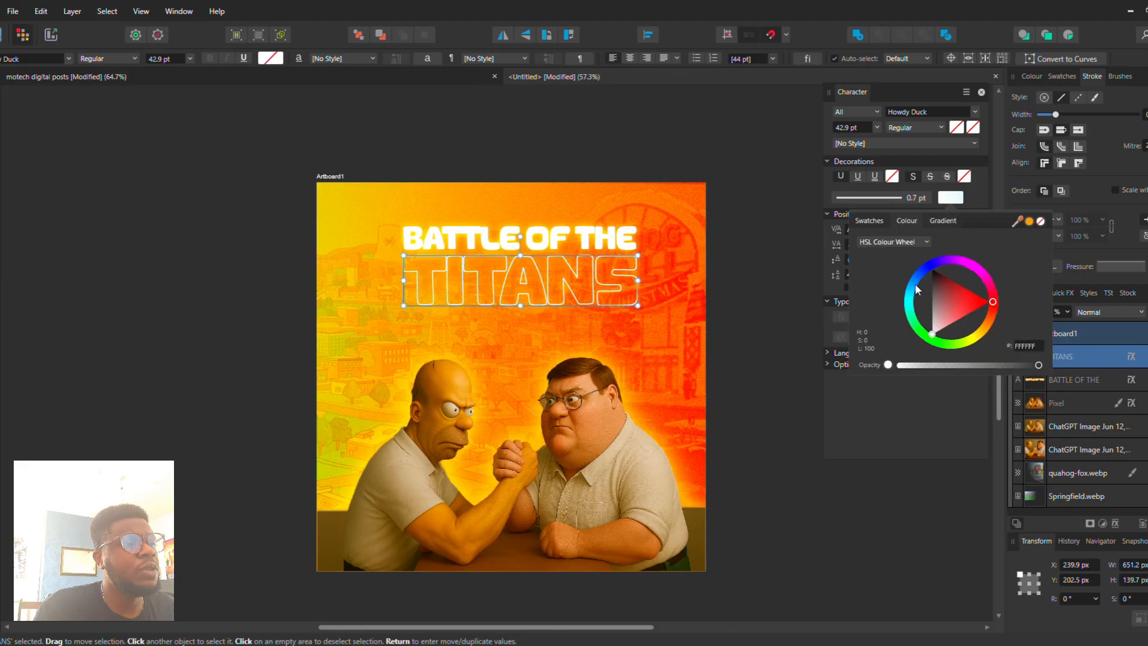
pyautogui.click(937, 272)
pyautogui.moveTo(925, 241); pyautogui.dragTo(910, 211)
pyautogui.hotkey('ctrl', 'z')
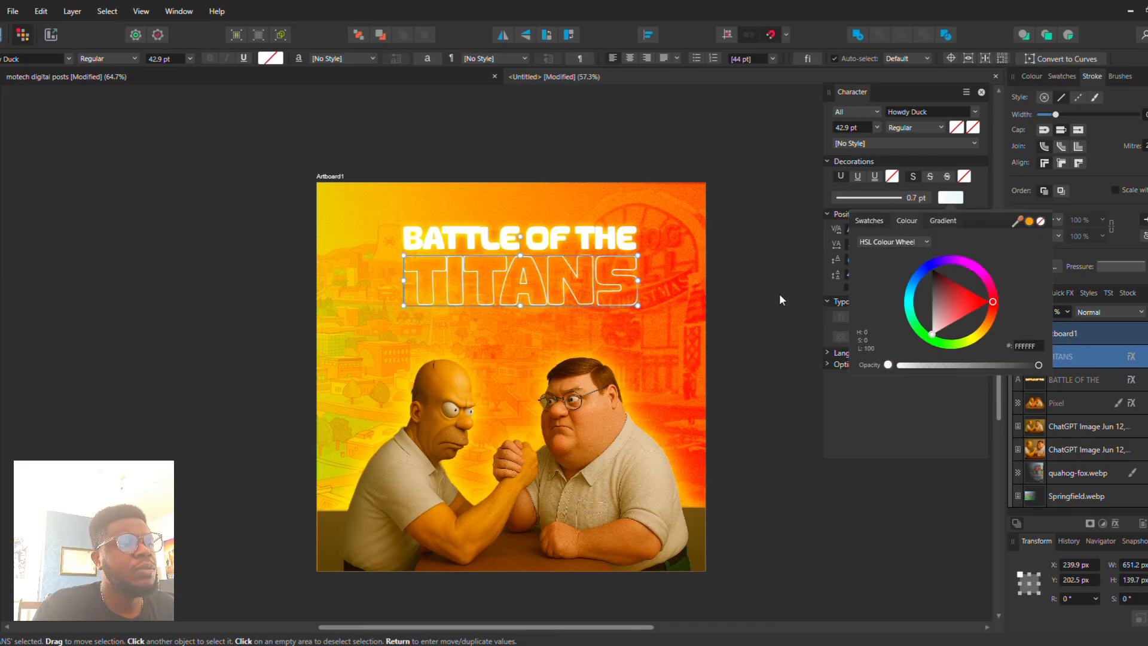
pyautogui.click(779, 294)
pyautogui.click(778, 299)
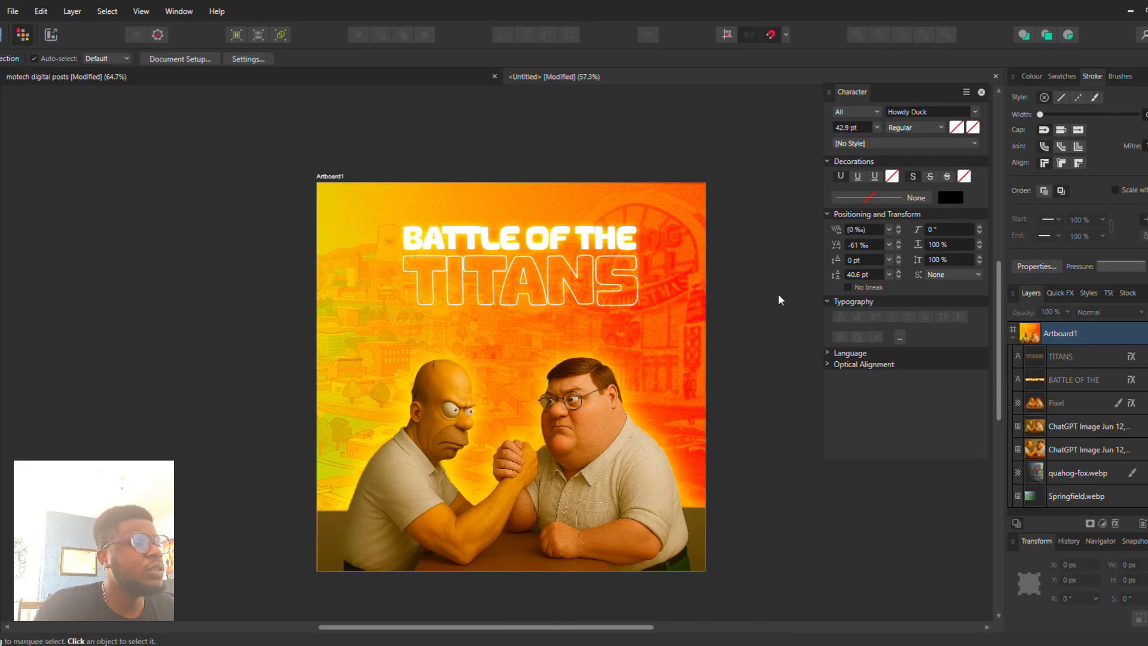
pyautogui.hotkey('ctrl', 'z')
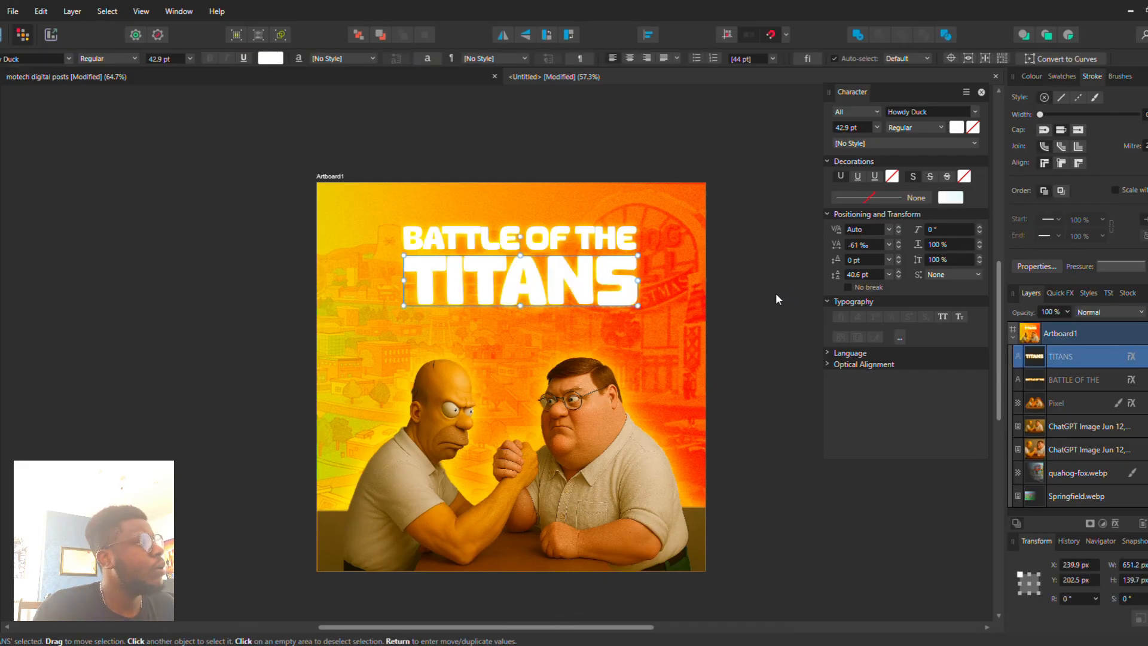
# Step: Recolour the BATTLE OF THE title line black
pyautogui.click(799, 287)
pyautogui.click(623, 272)
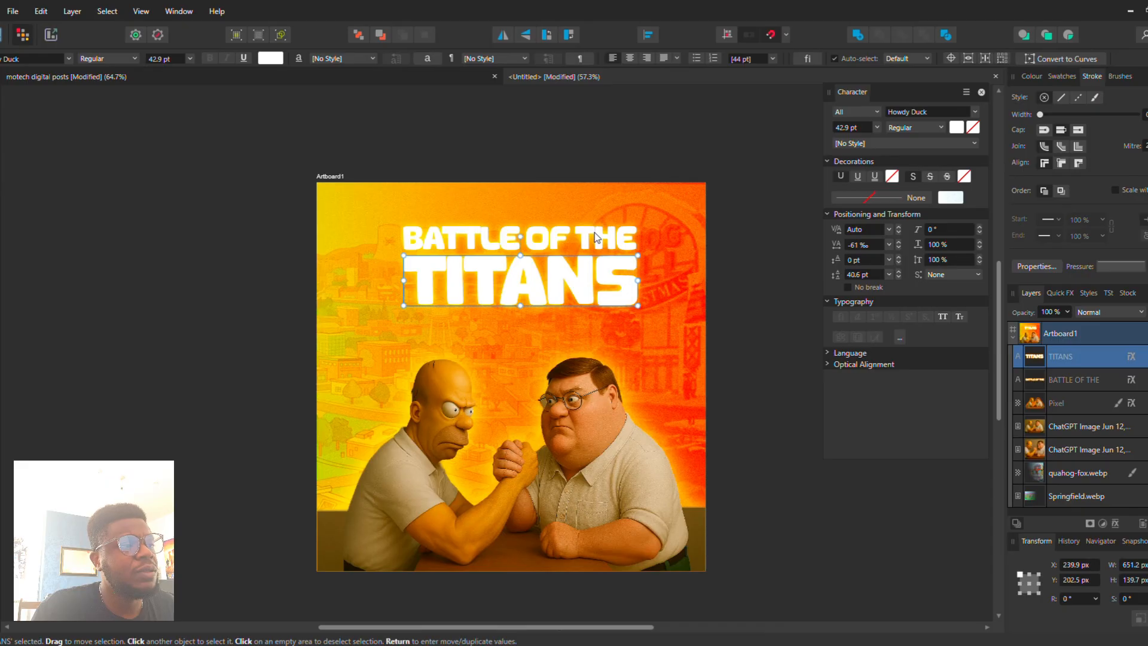
pyautogui.click(599, 239)
pyautogui.click(275, 58)
pyautogui.moveTo(275, 145); pyautogui.dragTo(310, 161)
pyautogui.click(727, 147)
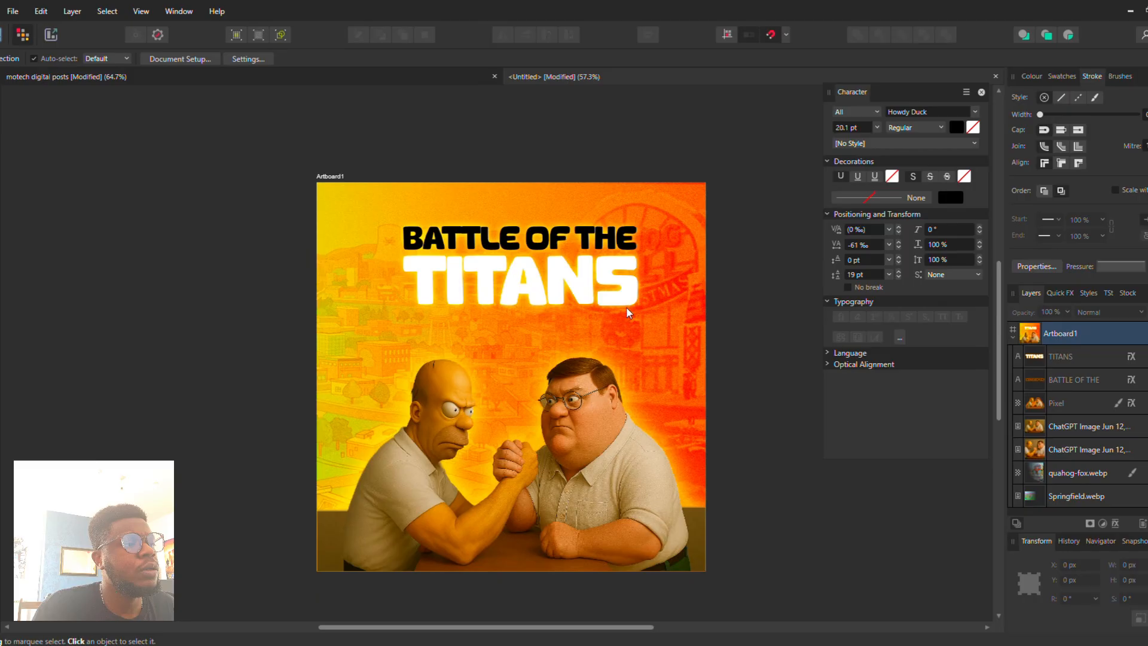
# Step: Copy the "When yellow meets..." paragraph from the motech digital posts reference into the square artboard and nudge it up beneath TITANS
pyautogui.click(360, 77)
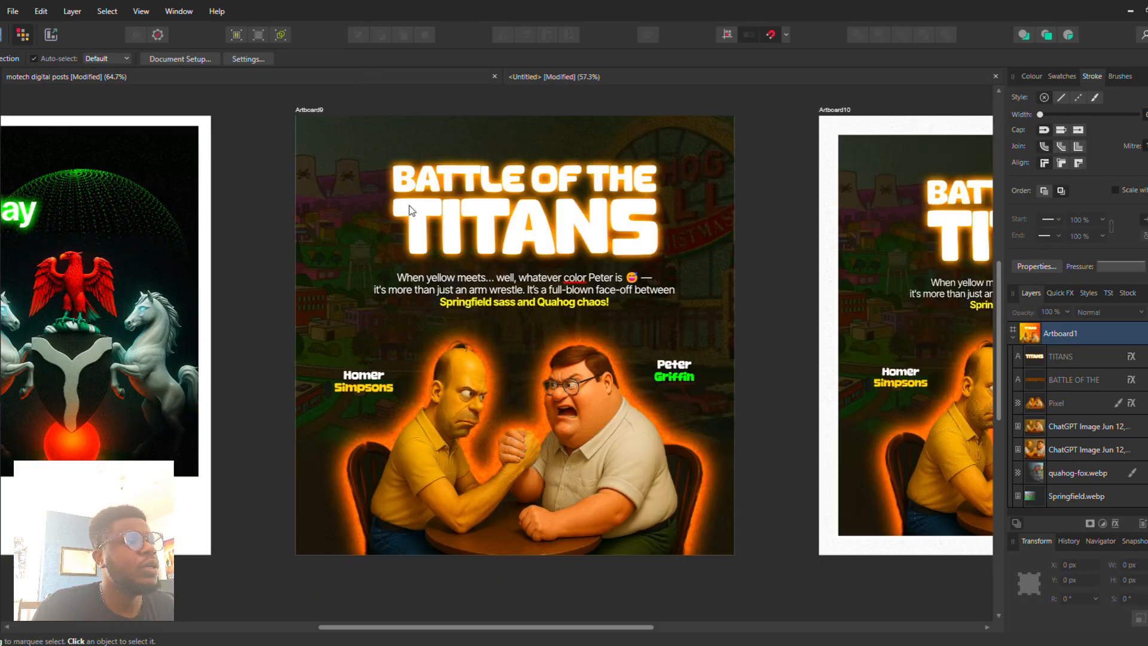
pyautogui.click(458, 280)
pyautogui.hotkey('ctrl', 'c')
pyautogui.click(551, 76)
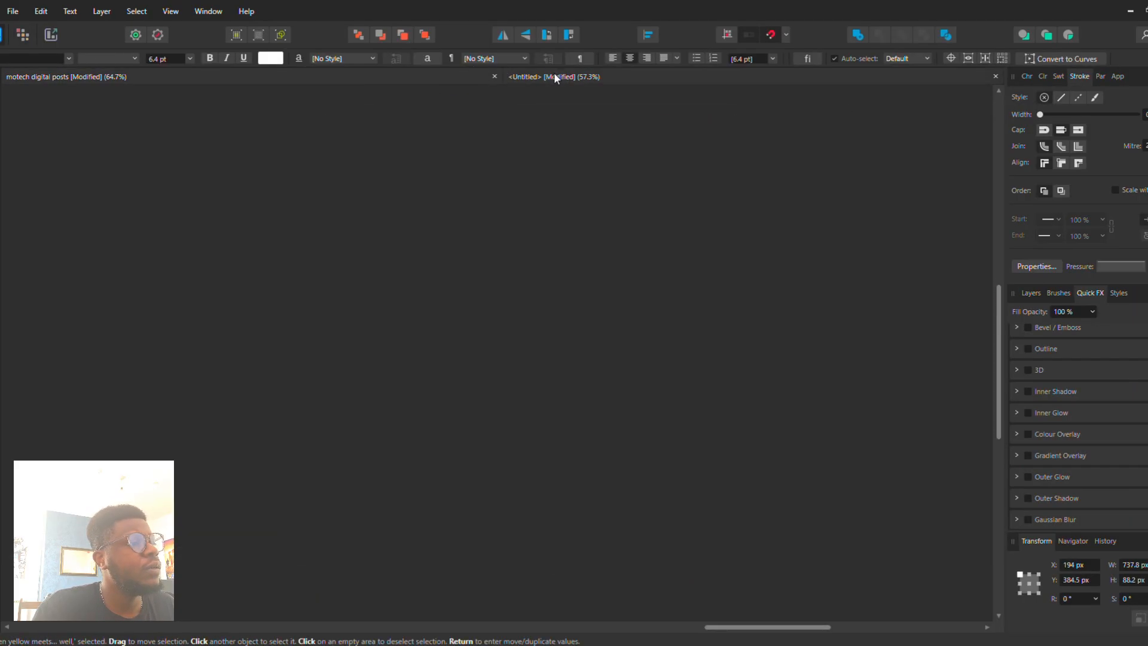
pyautogui.hotkey('ctrl', 'v')
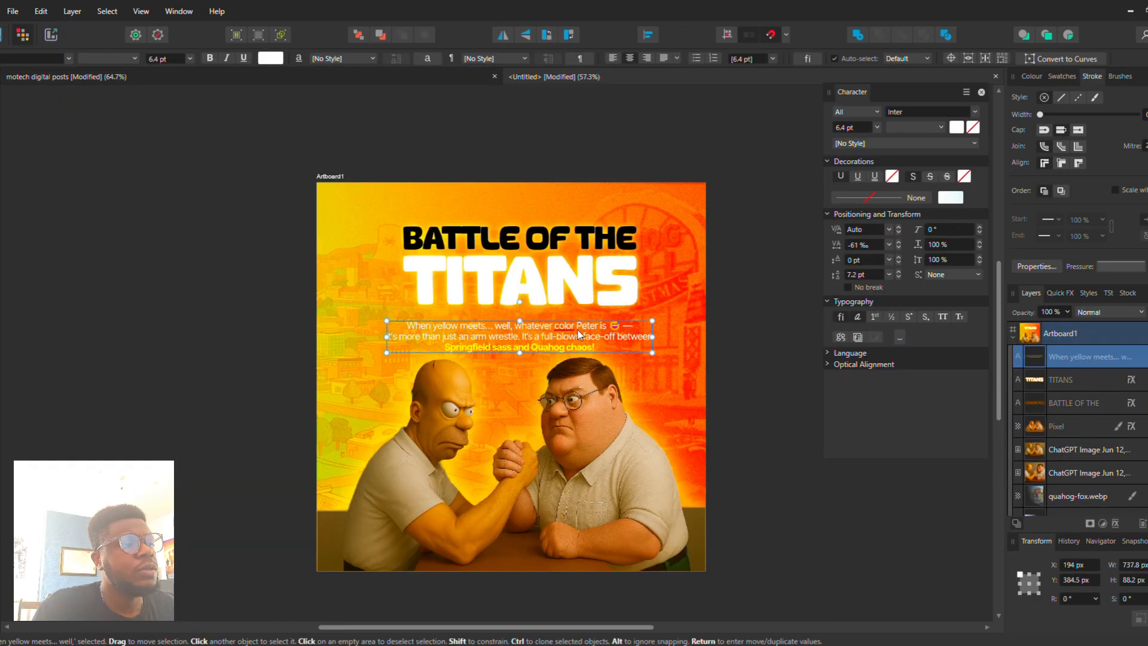
pyautogui.moveTo(580, 334); pyautogui.dragTo(578, 330)
# Step: Recolour the paragraph's first two lines black (000000) and set their weight to Semi Bold
pyautogui.doubleClick(579, 330)
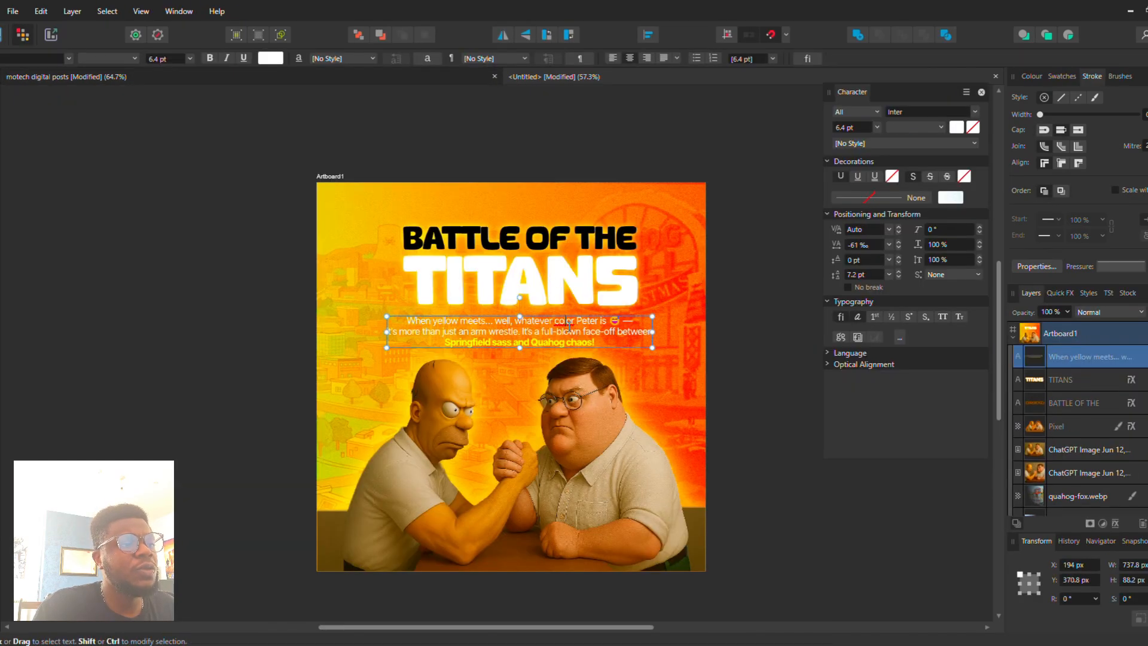
pyautogui.scroll(1, 404, 319)
pyautogui.click(405, 320)
pyautogui.moveTo(405, 320); pyautogui.dragTo(726, 337)
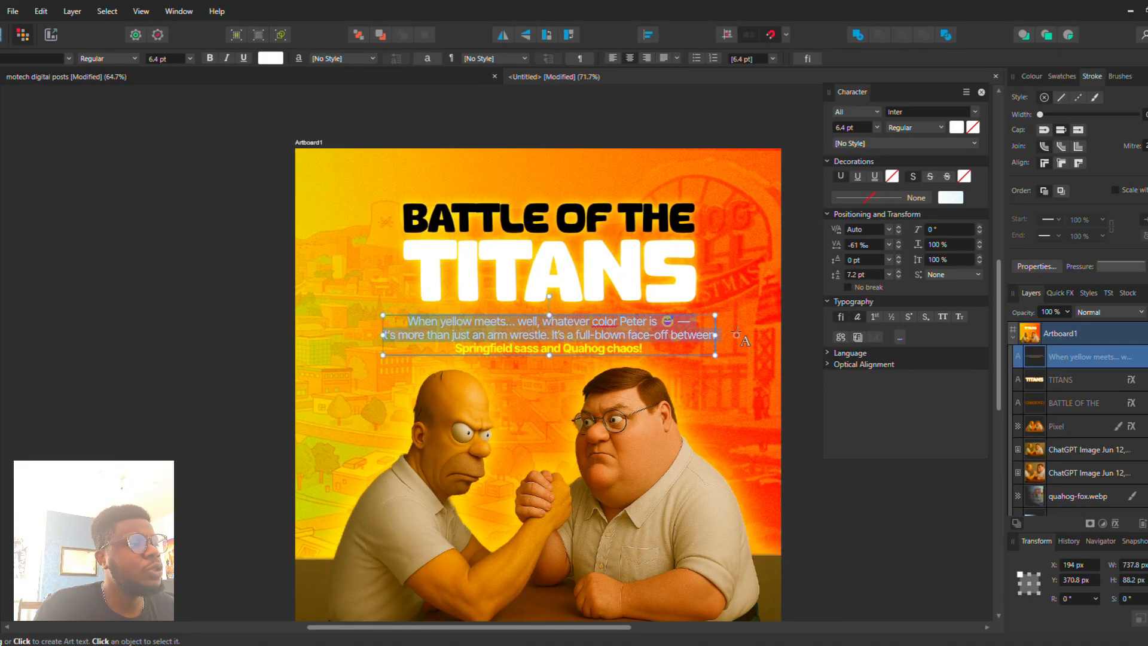
pyautogui.click(272, 61)
pyautogui.moveTo(261, 161); pyautogui.dragTo(311, 88)
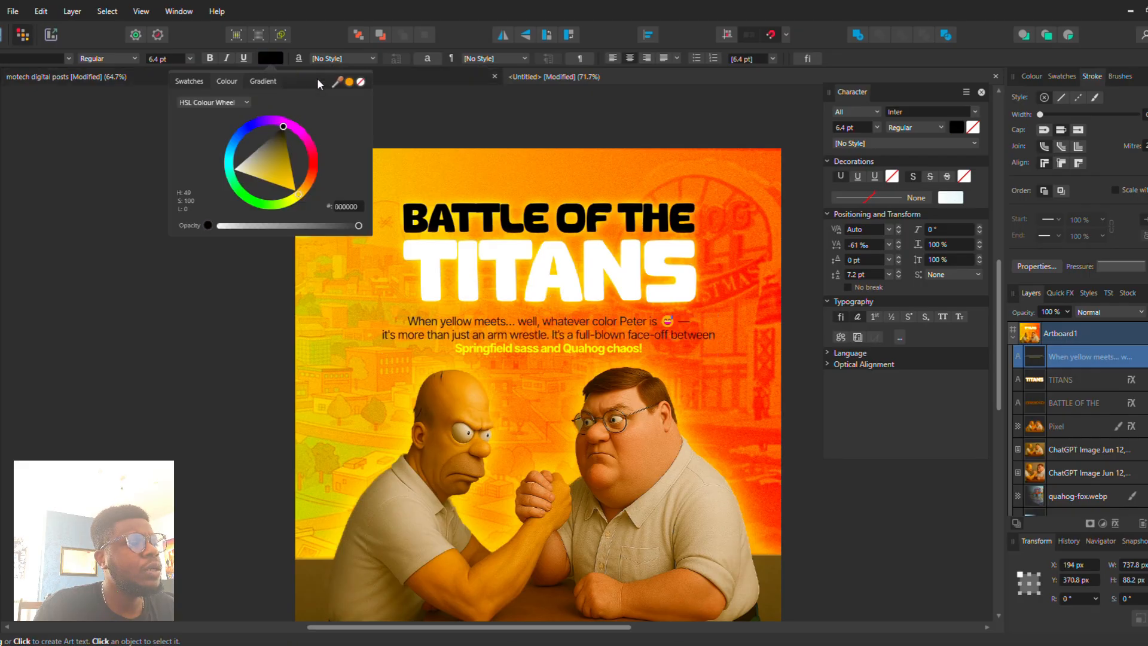
pyautogui.click(108, 58)
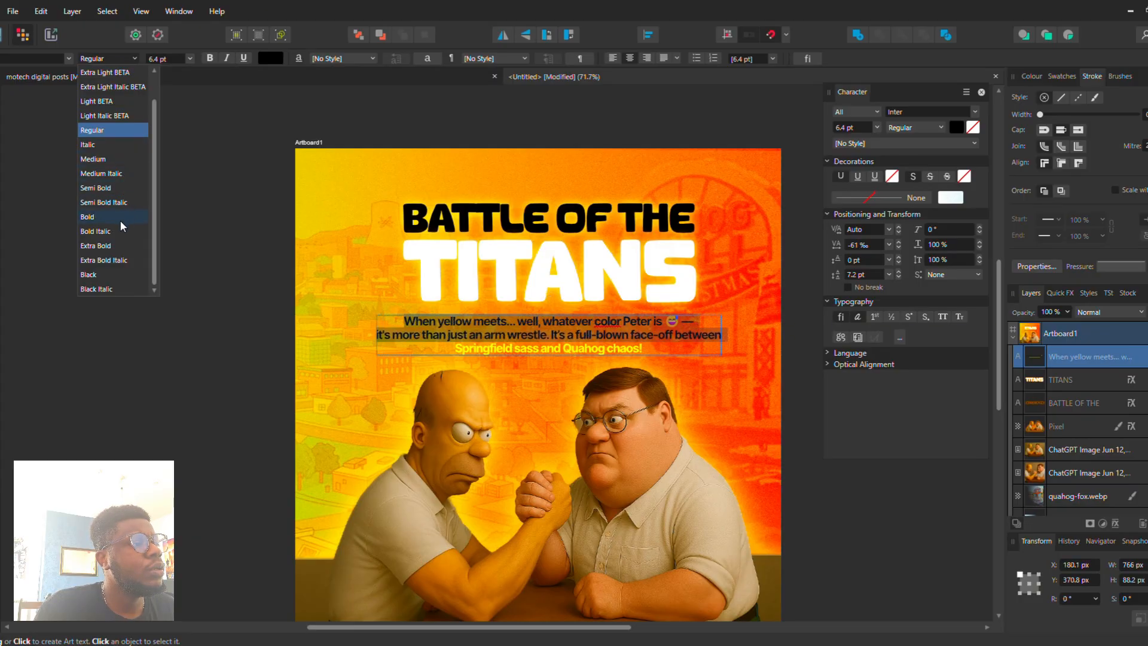
pyautogui.click(117, 188)
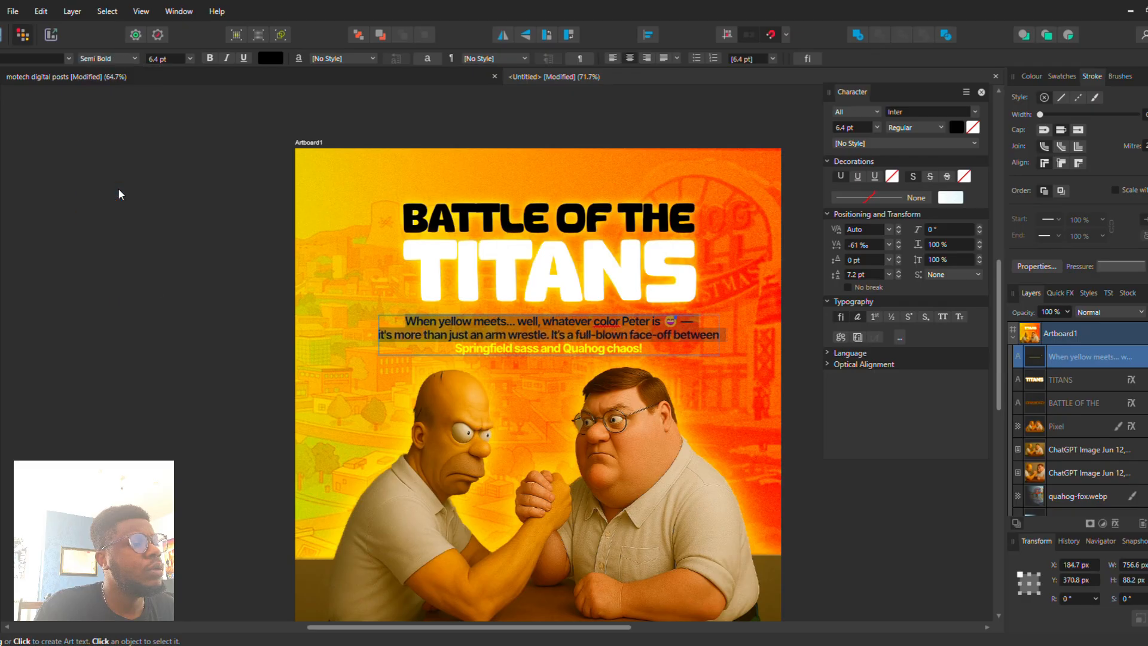
# Step: Recolour the paragraph's last line, "Springfield sass and Quahog chaos!", black (000000)
pyautogui.click(455, 348)
pyautogui.moveTo(456, 348); pyautogui.dragTo(642, 348)
pyautogui.click(270, 59)
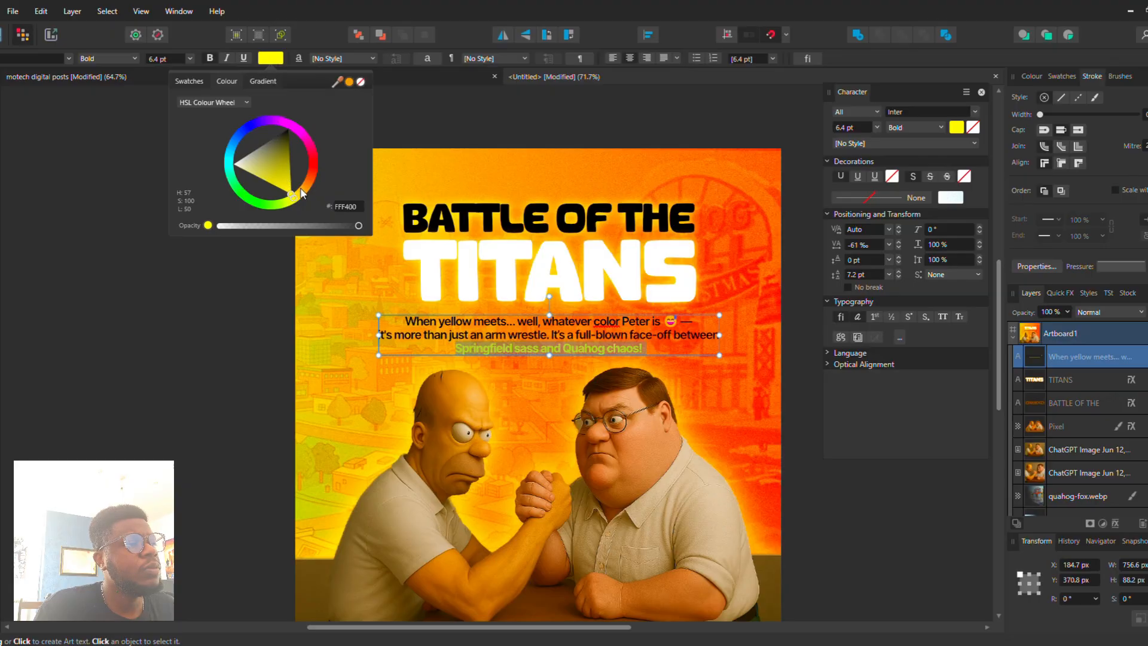
pyautogui.moveTo(302, 193)
pyautogui.mouseDown()
pyautogui.moveTo(314, 169)
pyautogui.moveTo(302, 194)
pyautogui.moveTo(259, 192)
pyautogui.moveTo(266, 202)
pyautogui.moveTo(304, 179)
pyautogui.moveTo(293, 197)
pyautogui.moveTo(236, 182)
pyautogui.moveTo(239, 137)
pyautogui.moveTo(256, 125)
pyautogui.moveTo(267, 138)
pyautogui.moveTo(253, 133)
pyautogui.moveTo(299, 134)
pyautogui.moveTo(266, 155)
pyautogui.moveTo(266, 200)
pyautogui.moveTo(306, 155)
pyautogui.moveTo(352, 147)
pyautogui.mouseUp()
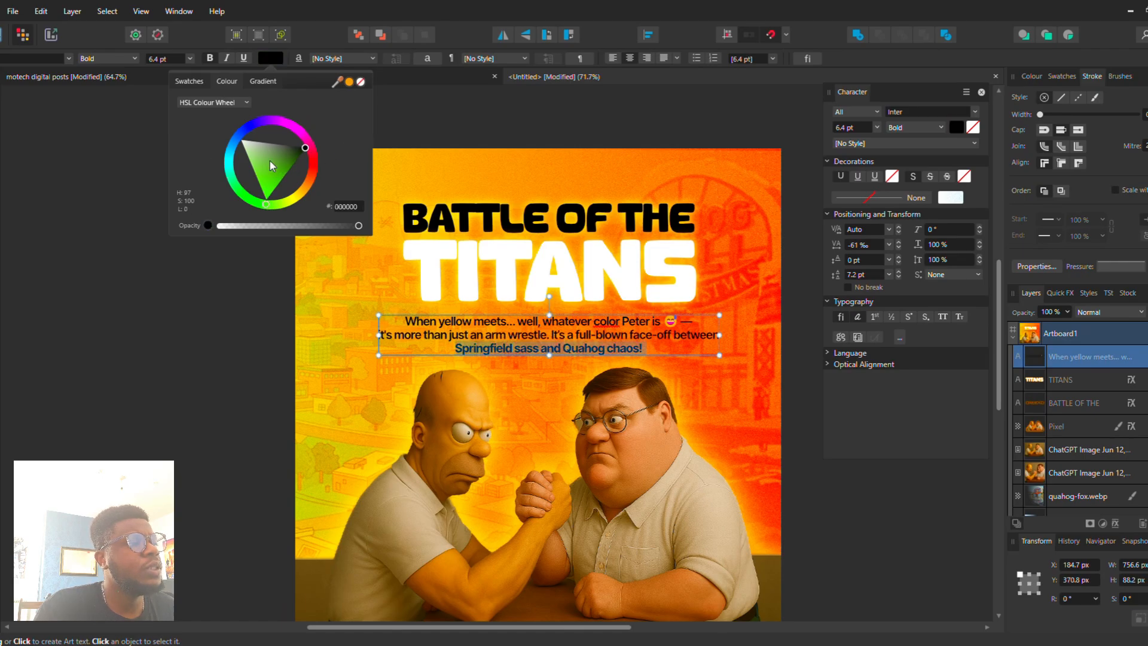
pyautogui.click(2, 80)
pyautogui.click(2, 84)
pyautogui.click(139, 225)
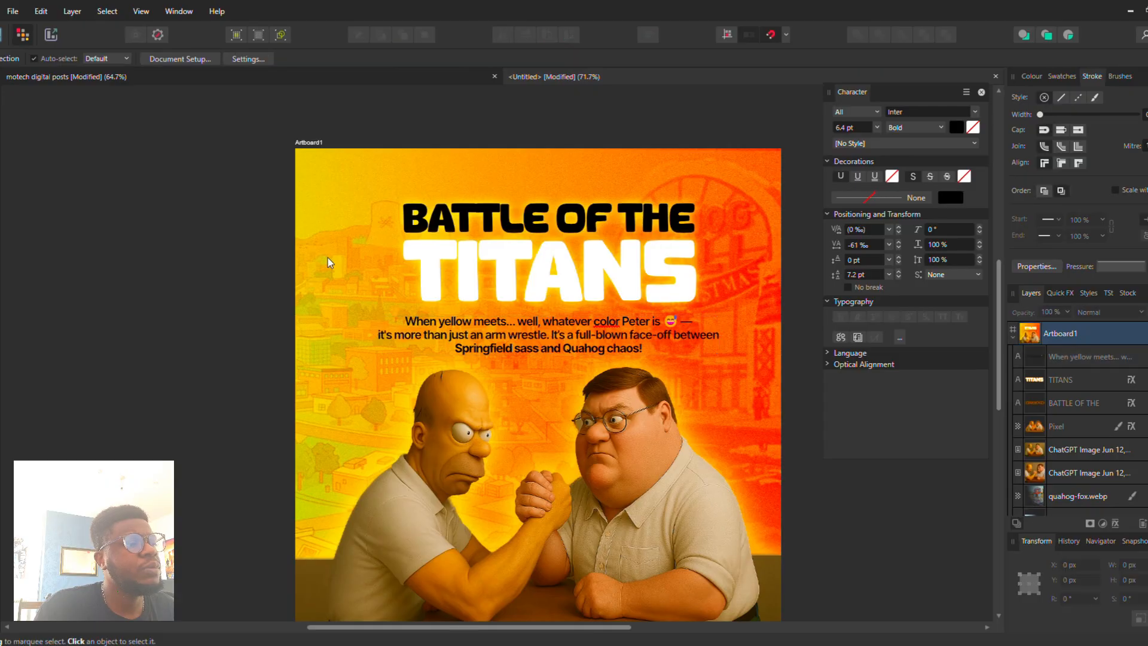
pyautogui.scroll(-1, 502, 278)
pyautogui.click(622, 263)
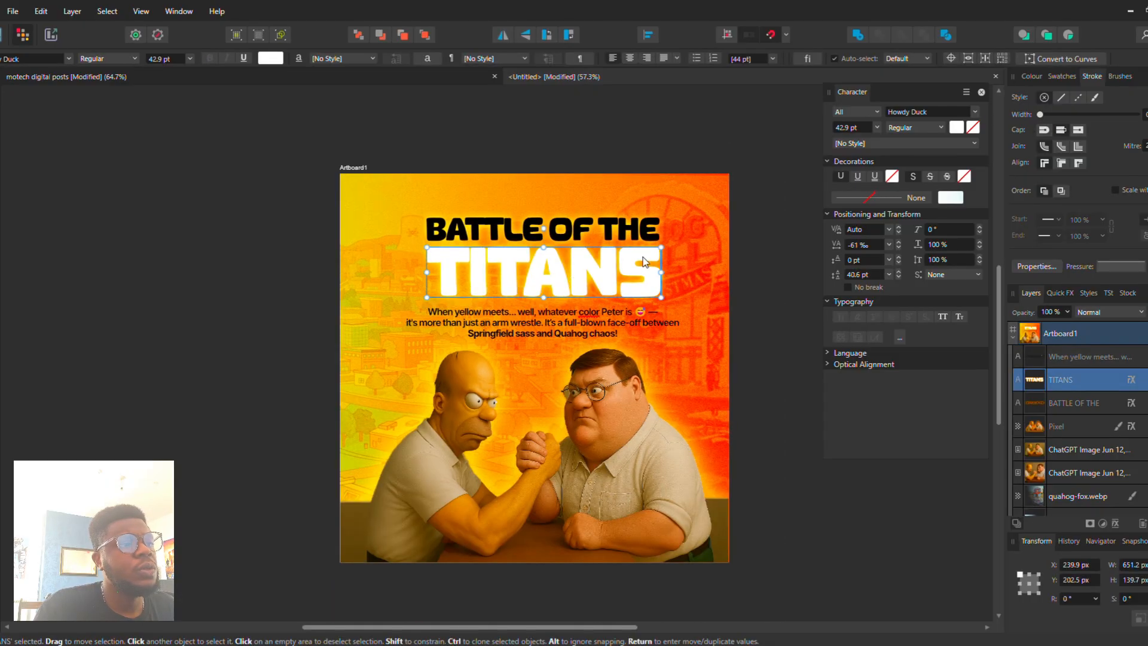
pyautogui.click(798, 353)
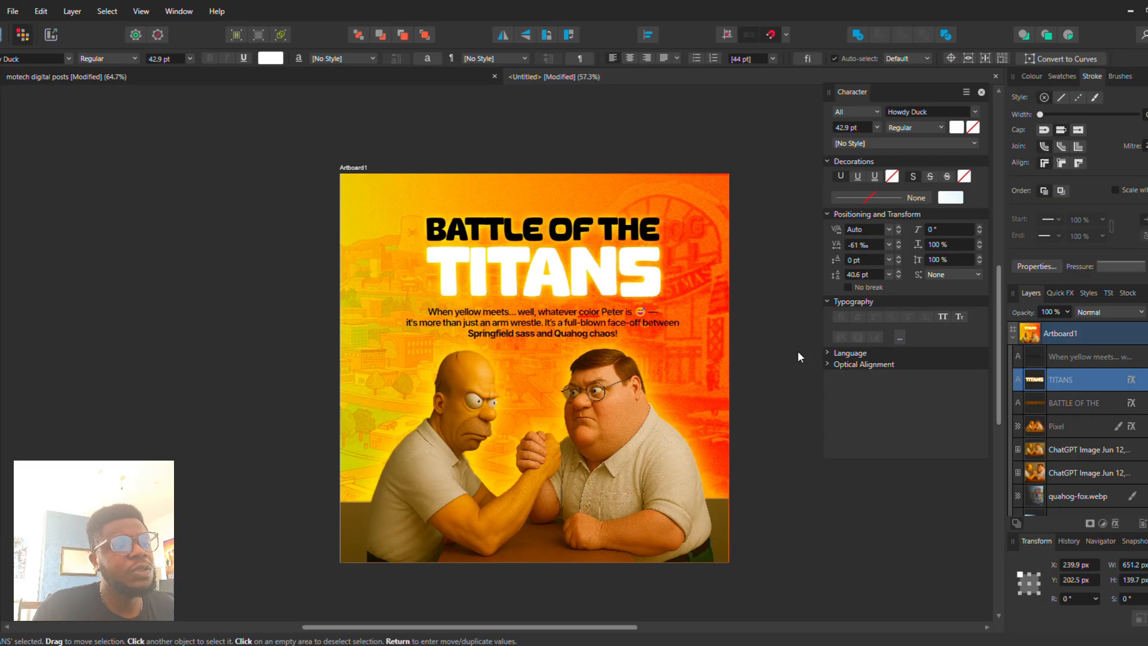
# Step: Copy the Homer Simpsons and Peter Griffin labels from the motech digital posts reference into the square artboard and shift them slightly up and right
pyautogui.click(305, 78)
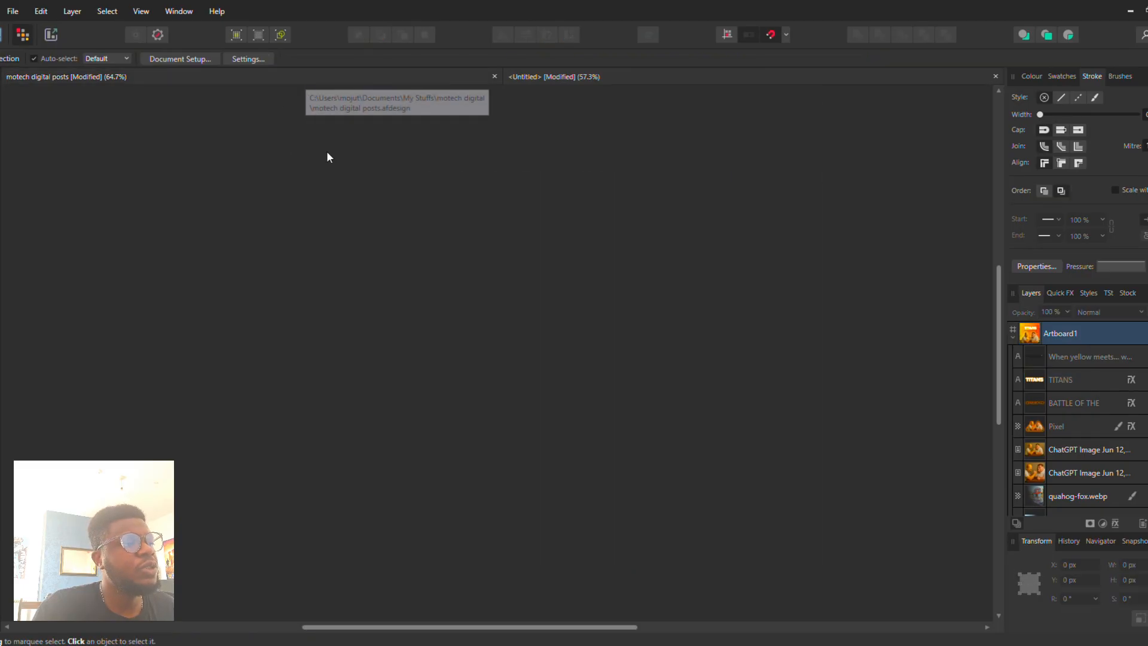
pyautogui.click(376, 375)
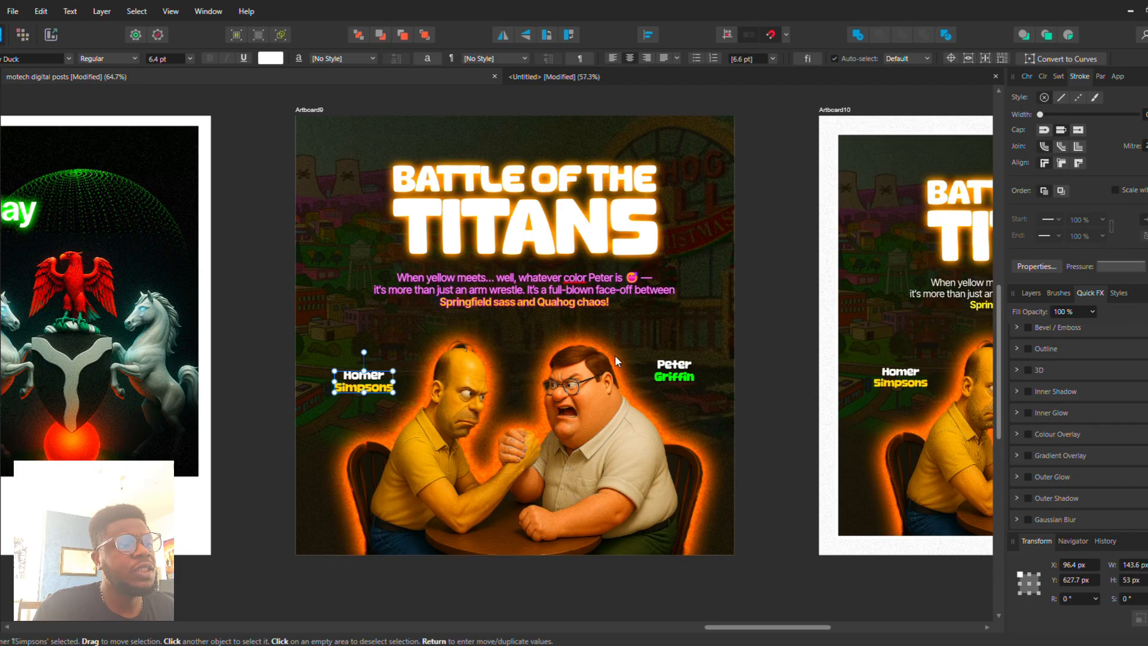
pyautogui.keyDown('shift'); pyautogui.click(666, 369); pyautogui.keyUp('shift')
pyautogui.hotkey('ctrl', 'c')
pyautogui.click(606, 77)
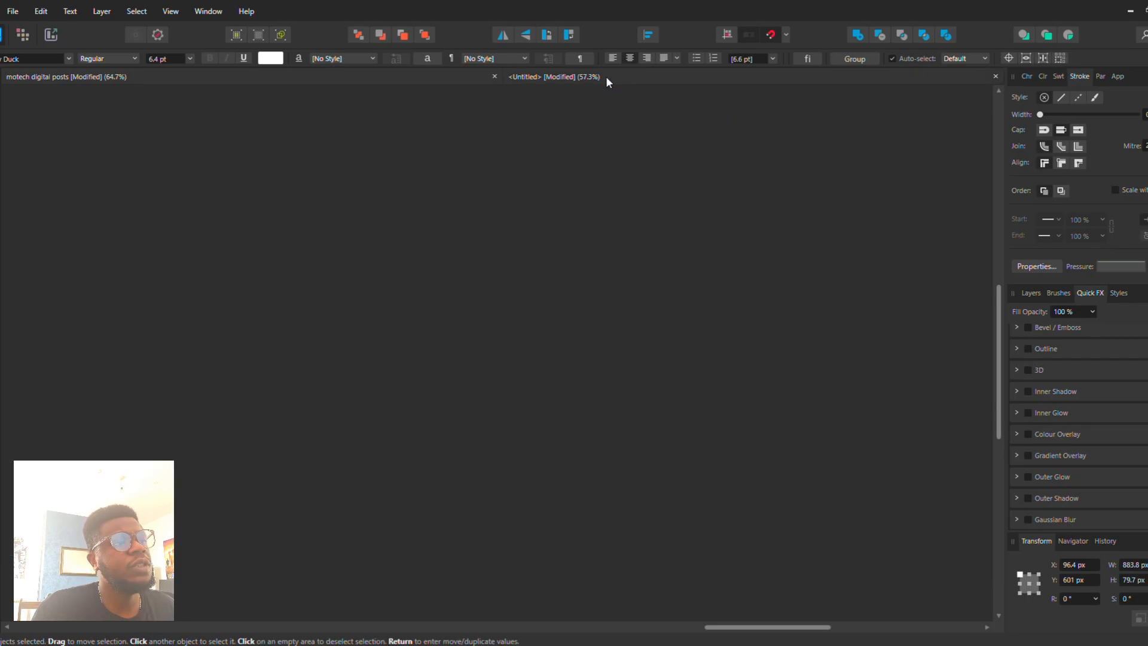
pyautogui.hotkey('ctrl', 'v')
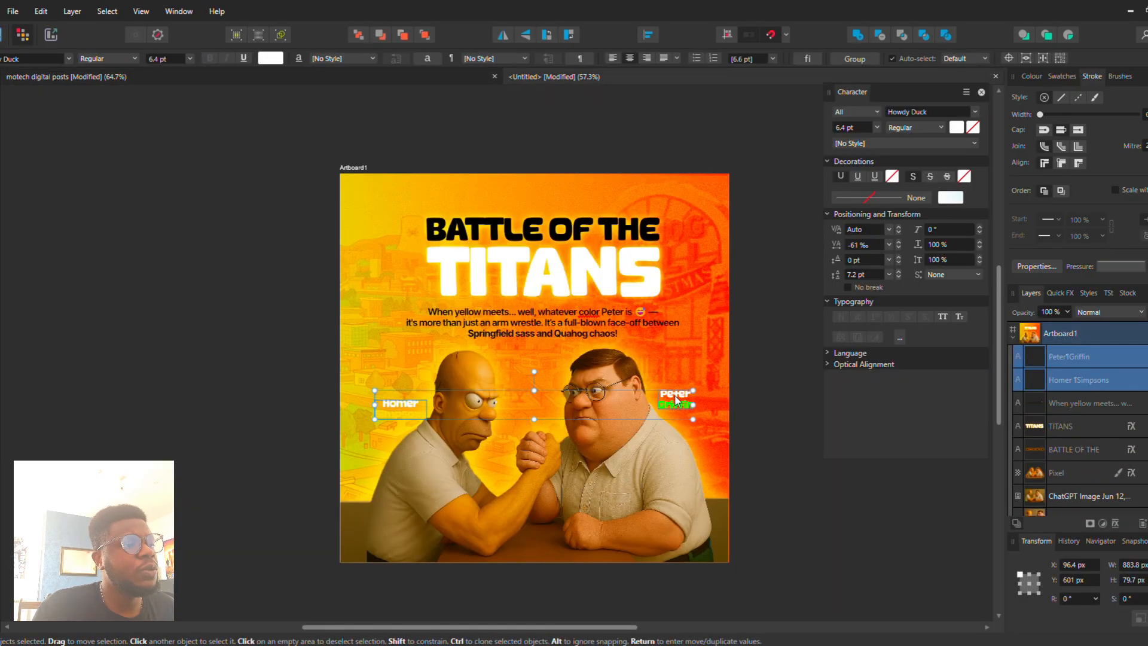
pyautogui.moveTo(673, 399); pyautogui.dragTo(682, 383)
# Step: Move the Homer Simpsons label up and left, clear of Homer's head, and recolour the word Simpsons black (000000)
pyautogui.click(409, 387)
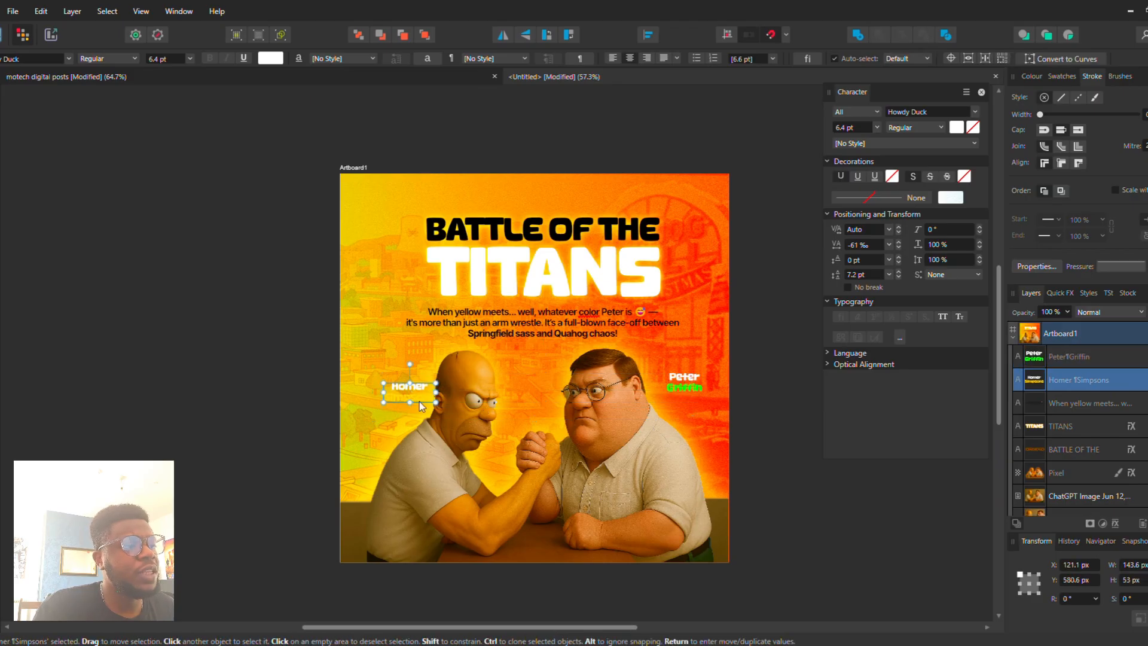
pyautogui.scroll(3, 415, 391)
pyautogui.moveTo(415, 391); pyautogui.dragTo(393, 383)
pyautogui.doubleClick(393, 383)
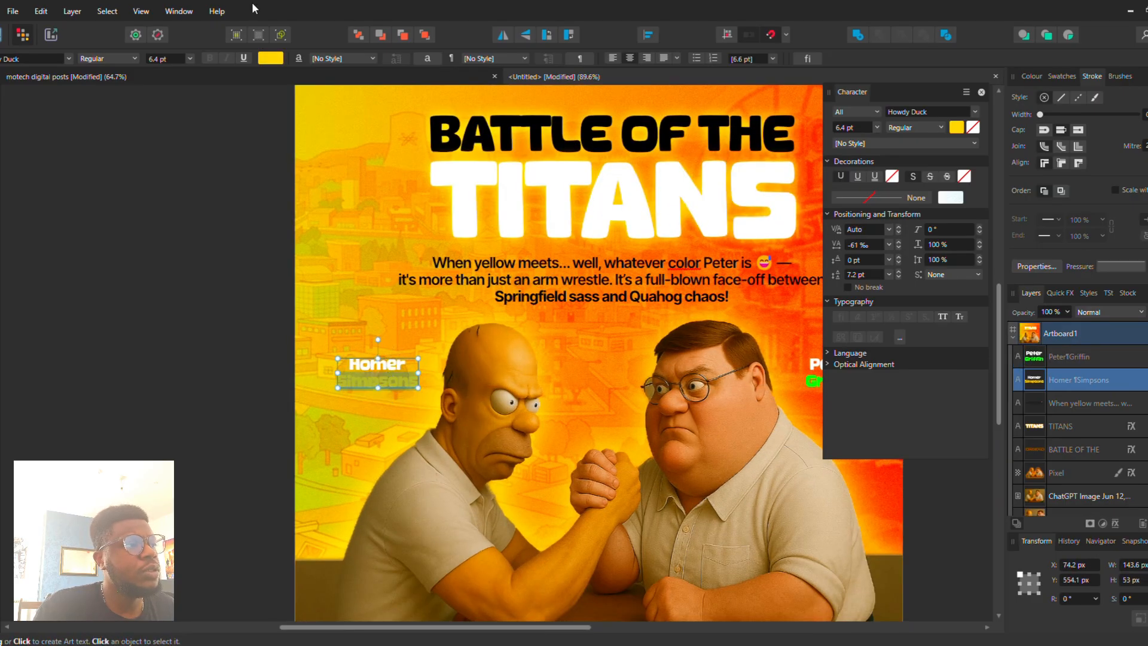
pyautogui.click(271, 63)
pyautogui.moveTo(267, 149); pyautogui.dragTo(284, 107)
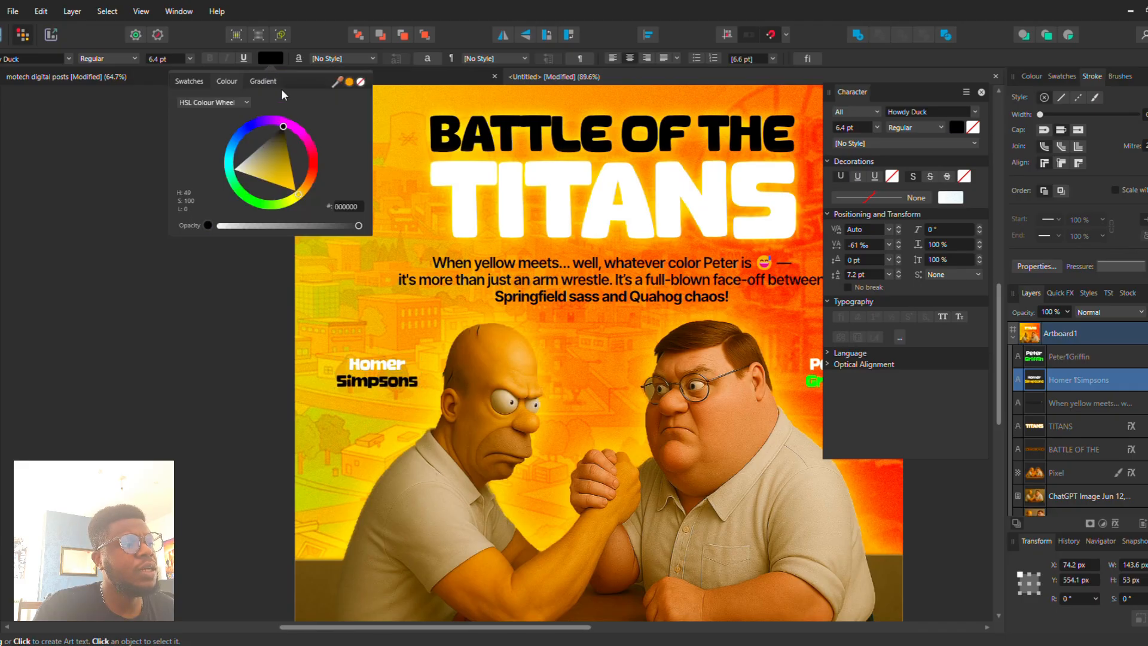
pyautogui.click(13, 115)
pyautogui.click(329, 332)
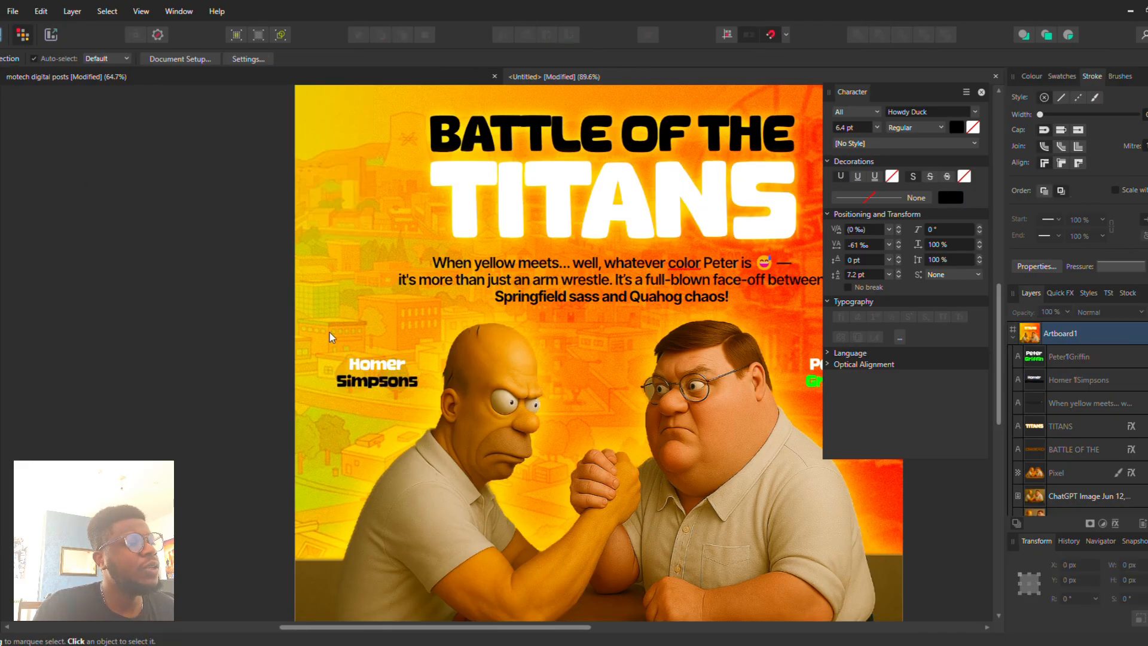
# Step: Recolour the word Griffin in the Peter Griffin label black (000000)
pyautogui.hscroll(2, 329, 331)
pyautogui.click(730, 363)
pyautogui.press('t')
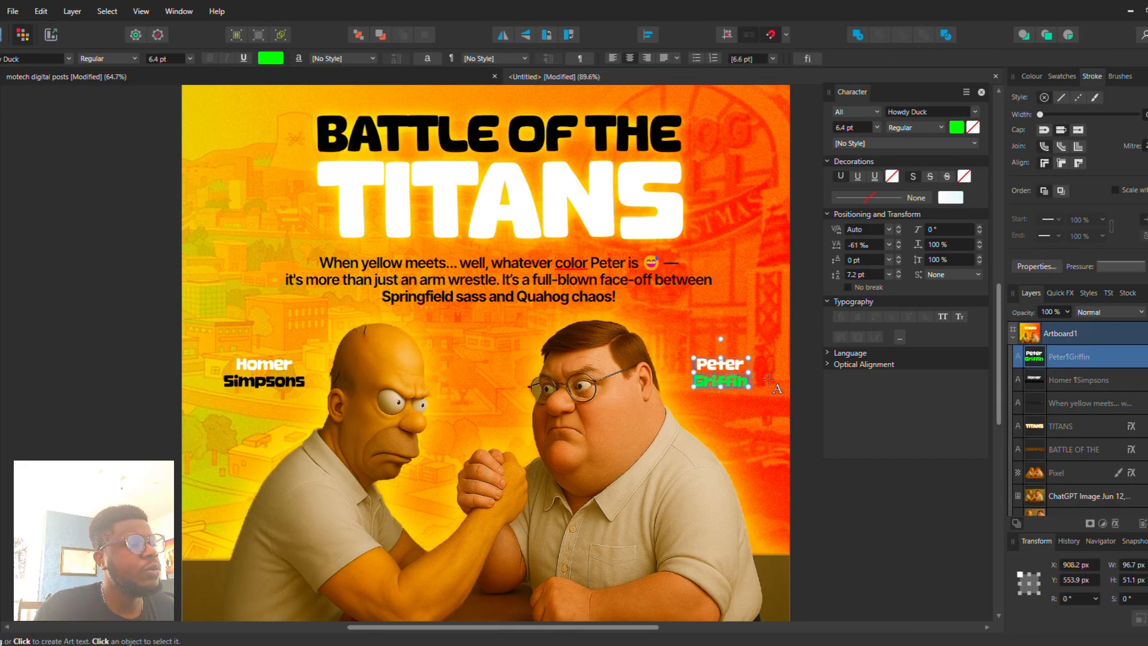
pyautogui.click(274, 63)
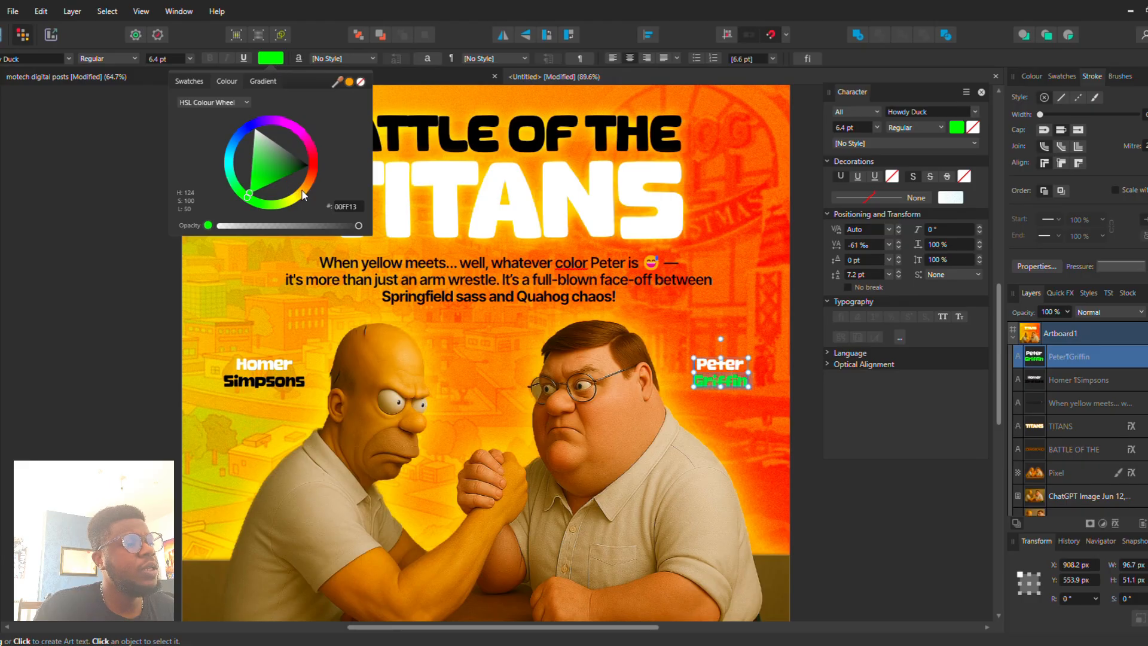
pyautogui.moveTo(304, 195)
pyautogui.mouseDown()
pyautogui.moveTo(308, 145)
pyautogui.moveTo(268, 152)
pyautogui.moveTo(241, 139)
pyautogui.mouseUp()
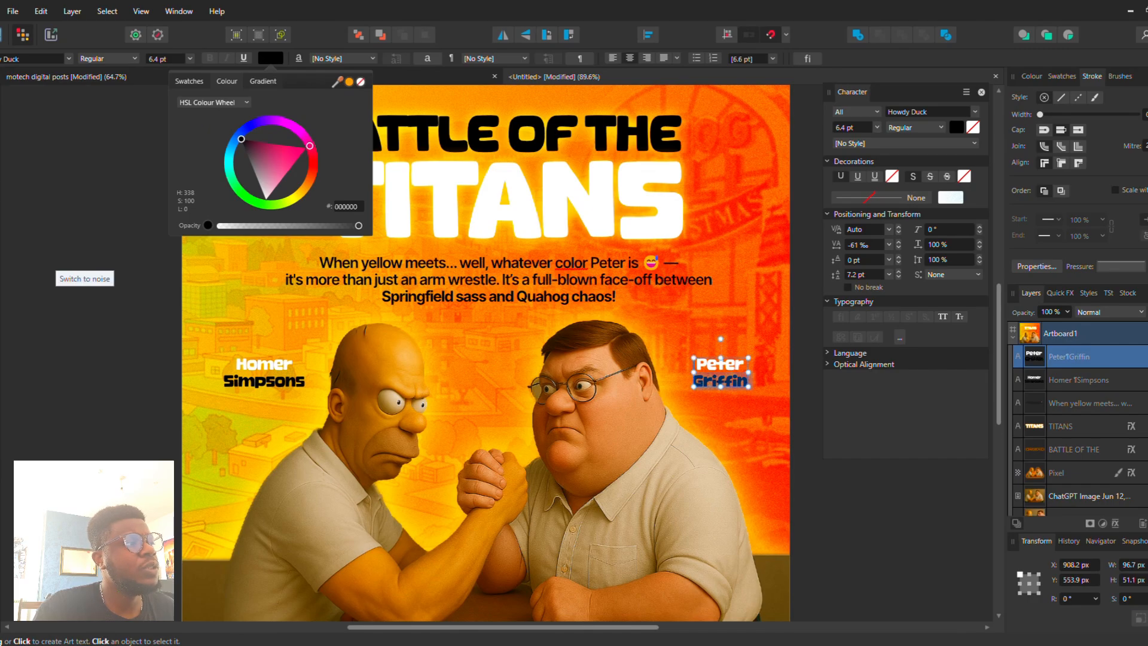
pyautogui.press('Escape')
pyautogui.press('v')
pyautogui.click(91, 203)
# Step: Look over the whole post, checking the arm-wrestling figures, the title and the overall layout
pyautogui.scroll(-3, 481, 315)
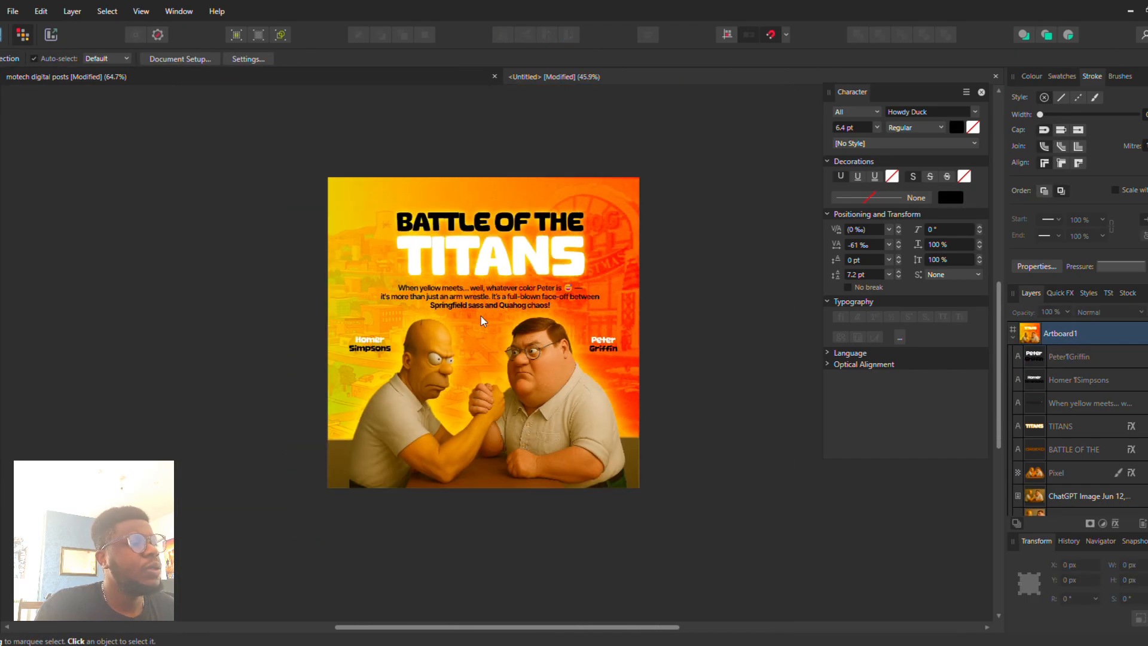
pyautogui.scroll(2, 529, 311)
pyautogui.scroll(-1, 580, 344)
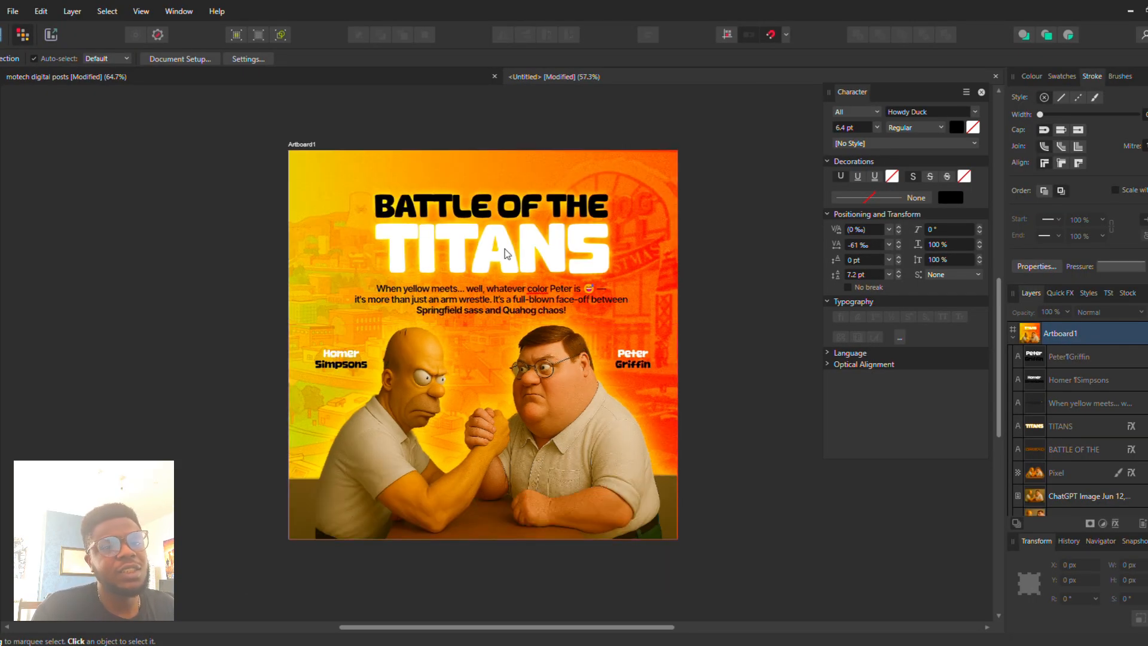
pyautogui.click(522, 386)
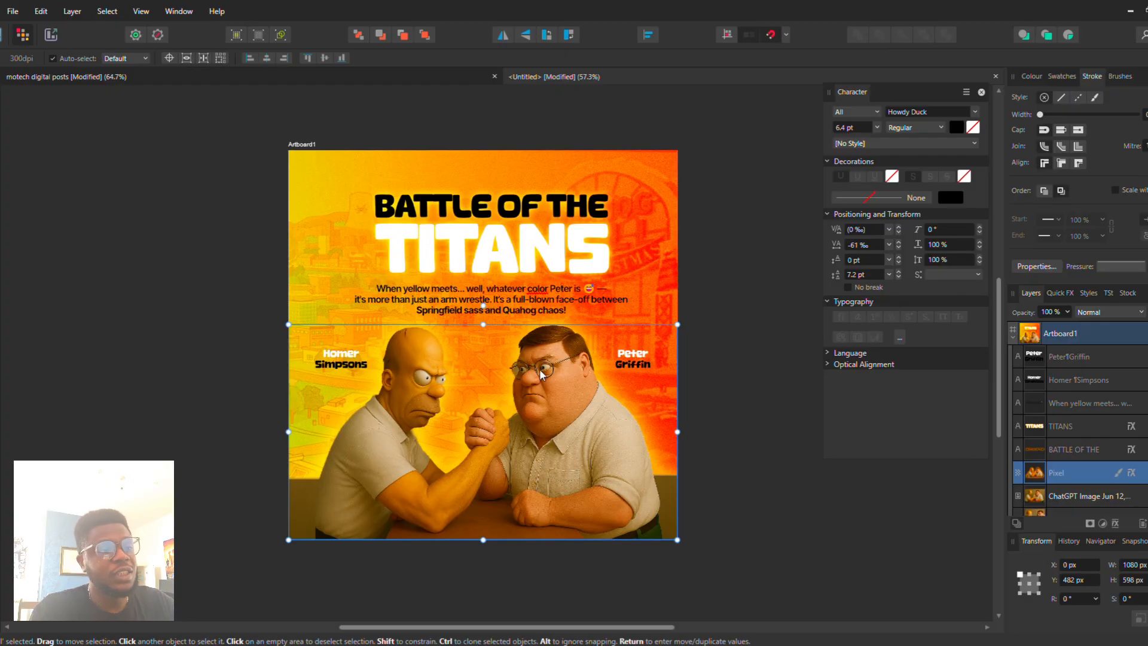
pyautogui.click(690, 395)
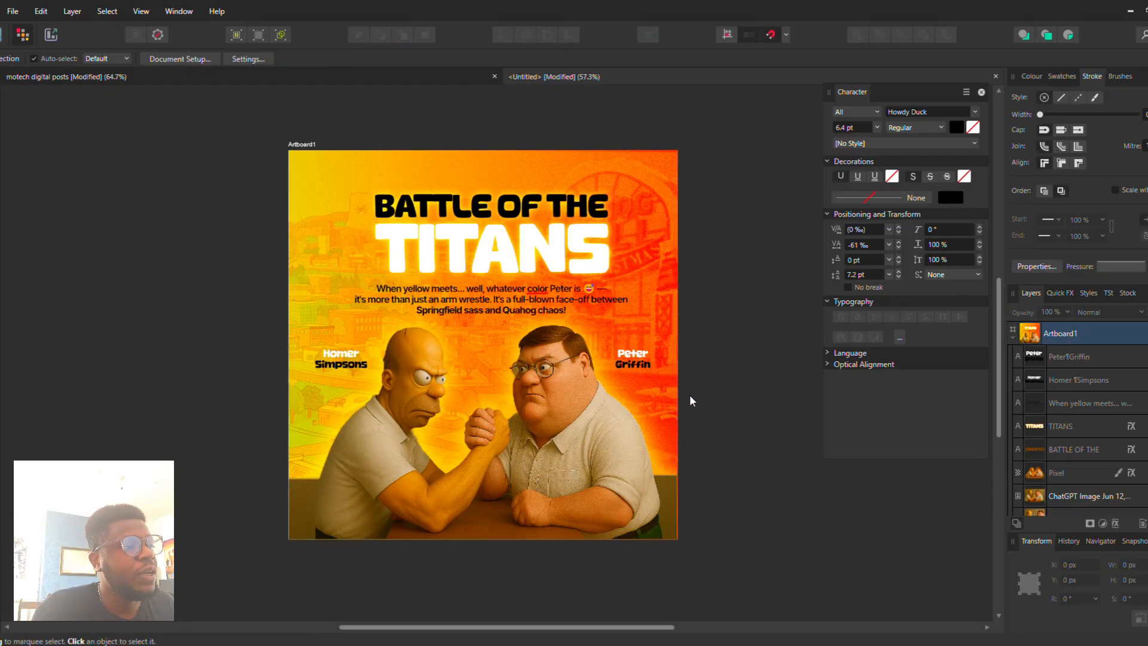
pyautogui.click(625, 397)
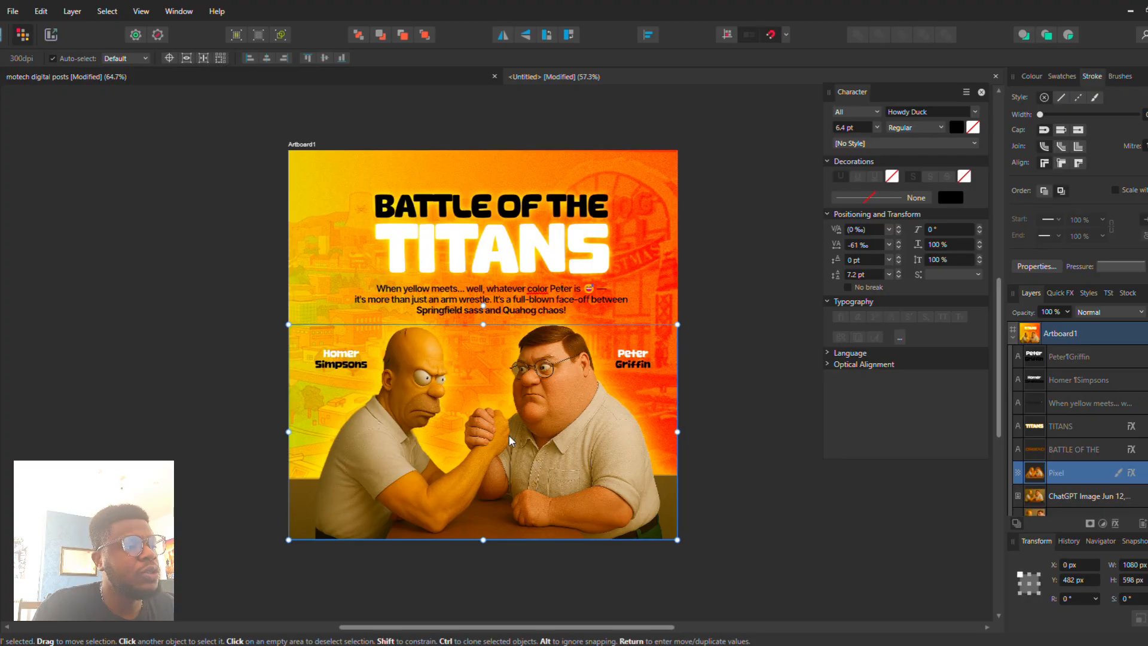
pyautogui.click(778, 453)
pyautogui.click(556, 277)
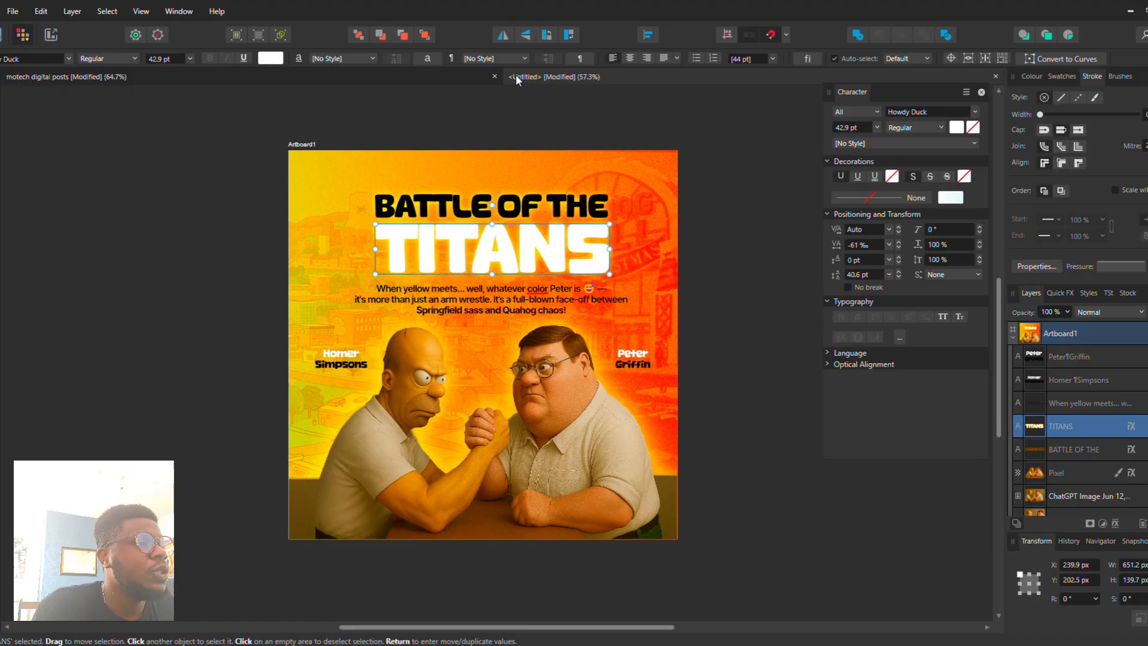
pyautogui.click(427, 112)
# Step: Export Artboard1 as a best-quality JPEG at 1080 × 1080 px, named lol3, into the Pictures folder
pyautogui.click(308, 146)
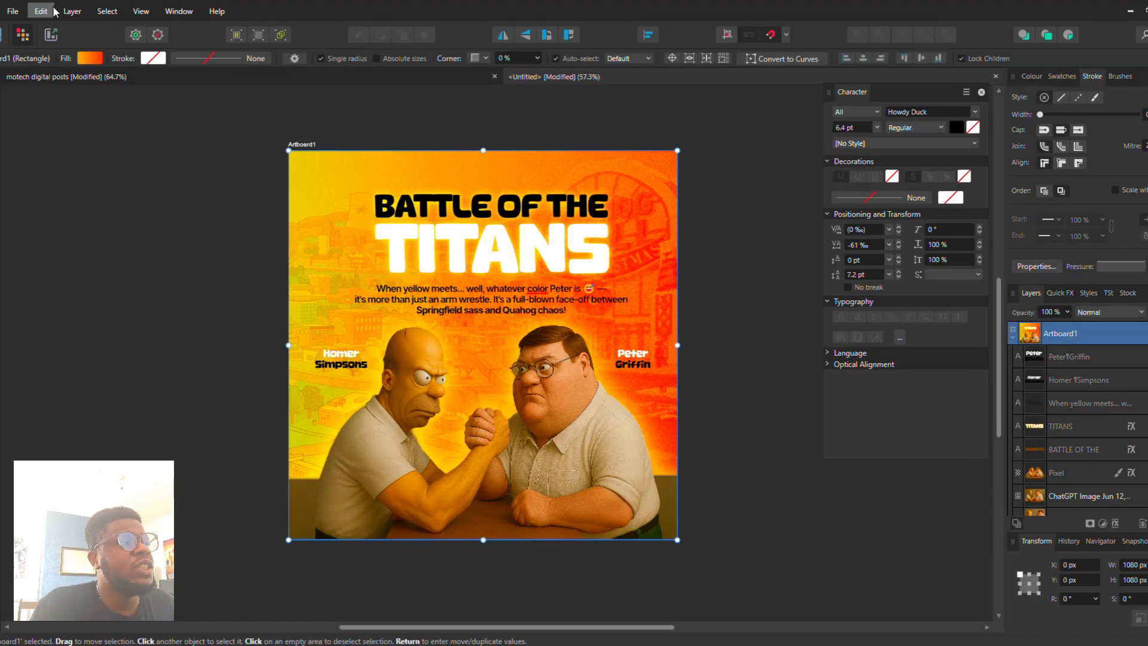
pyautogui.click(23, 7)
pyautogui.click(61, 217)
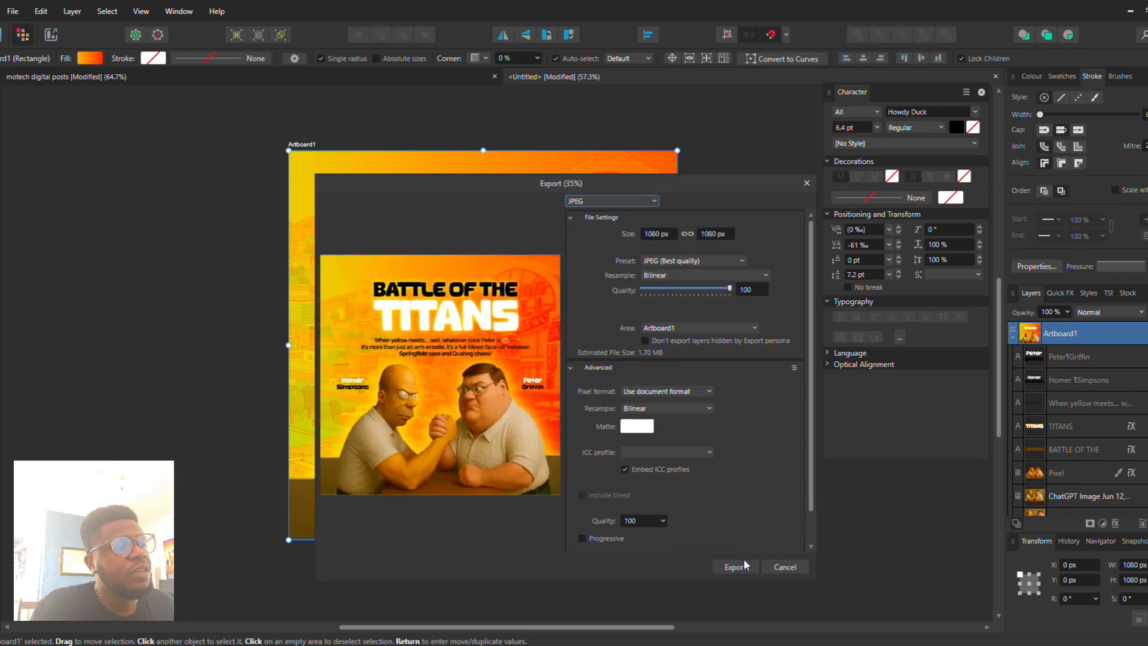
pyautogui.click(742, 565)
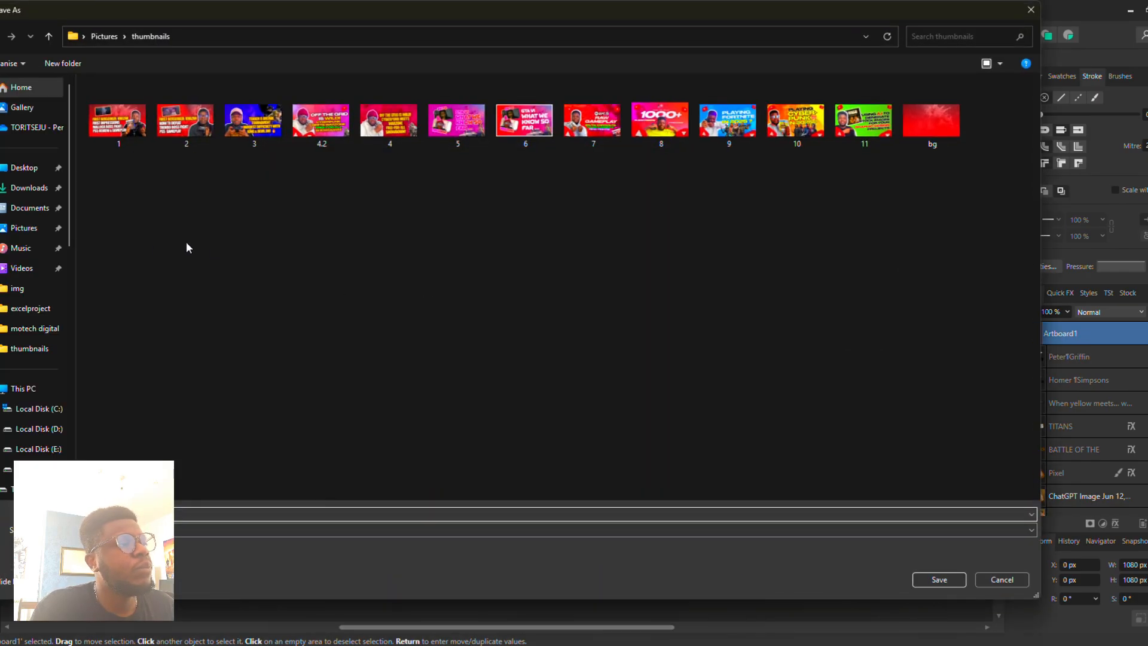
pyautogui.click(14, 228)
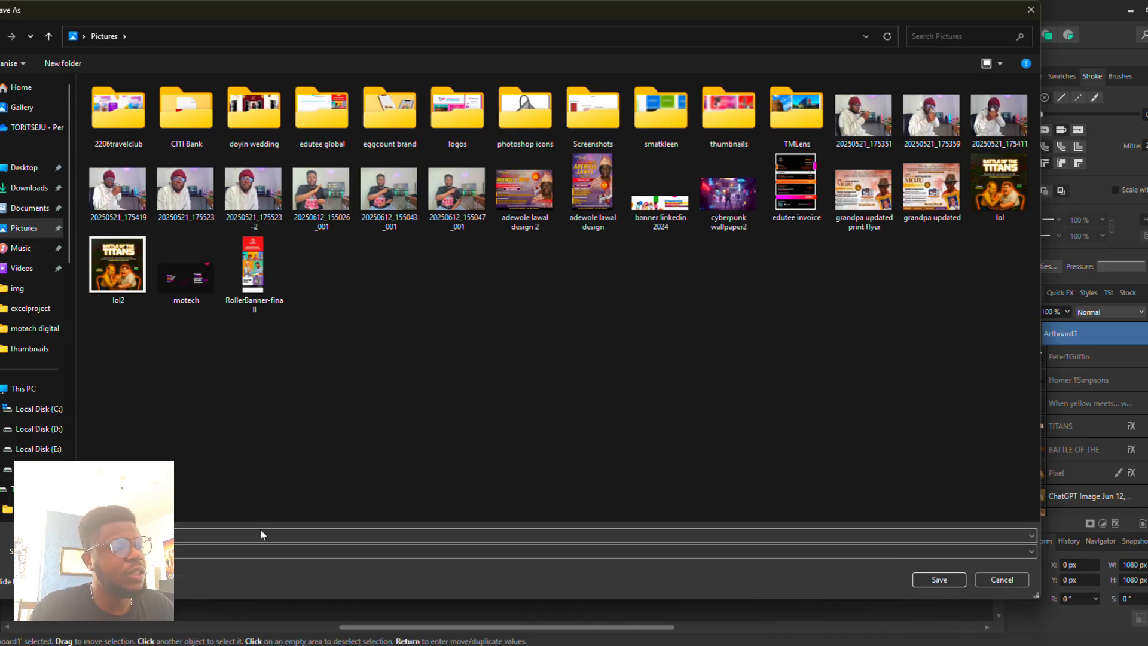
pyautogui.press('Escape')
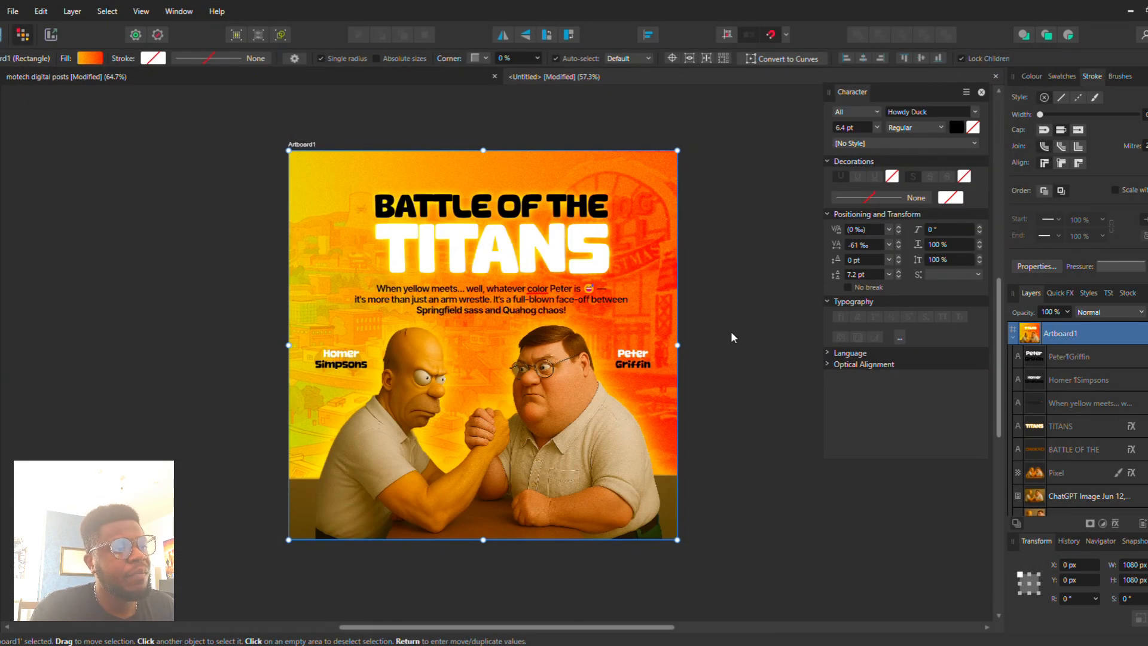
# Step: Add a second blank 1080 × 1080 px artboard to the right of the finished post
pyautogui.click(731, 331)
pyautogui.click(1, 36)
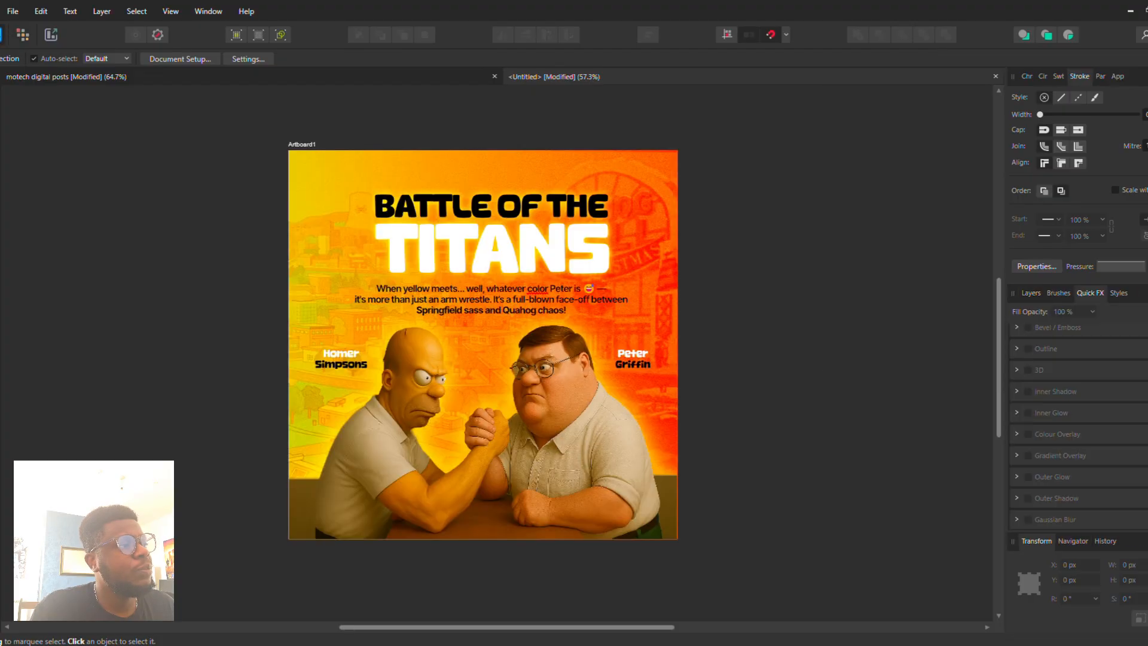
pyautogui.click(134, 59)
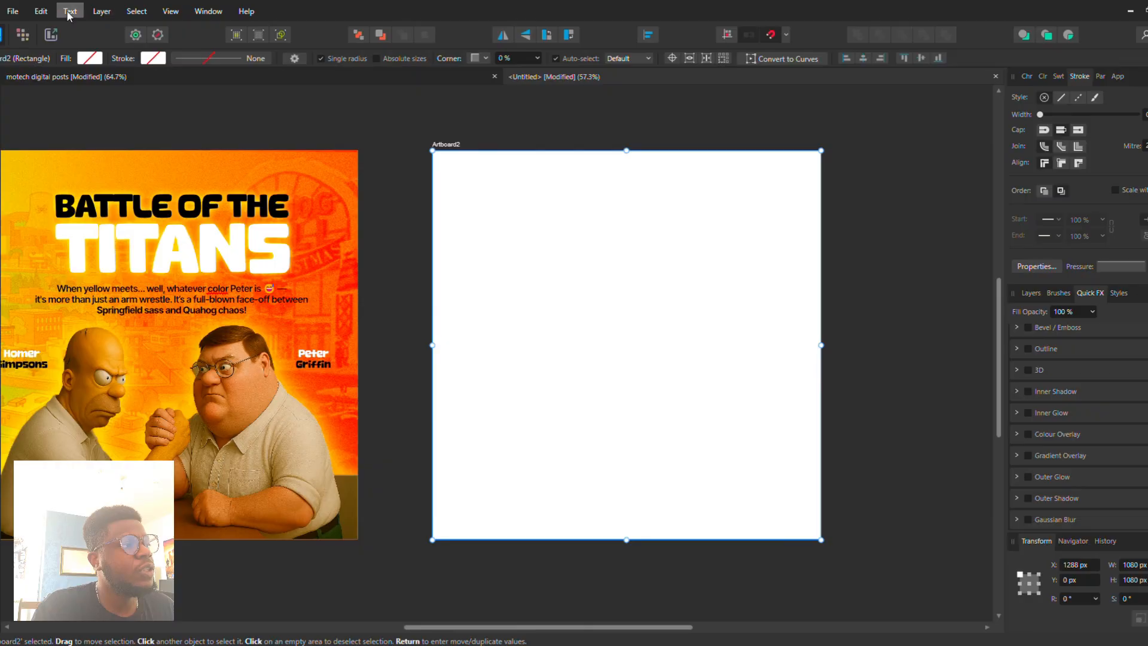
# Step: Place the lol3 image from Pictures on the blank artboard and shrink it about its centre to about 1019 px square, leaving a white border
pyautogui.click(12, 11)
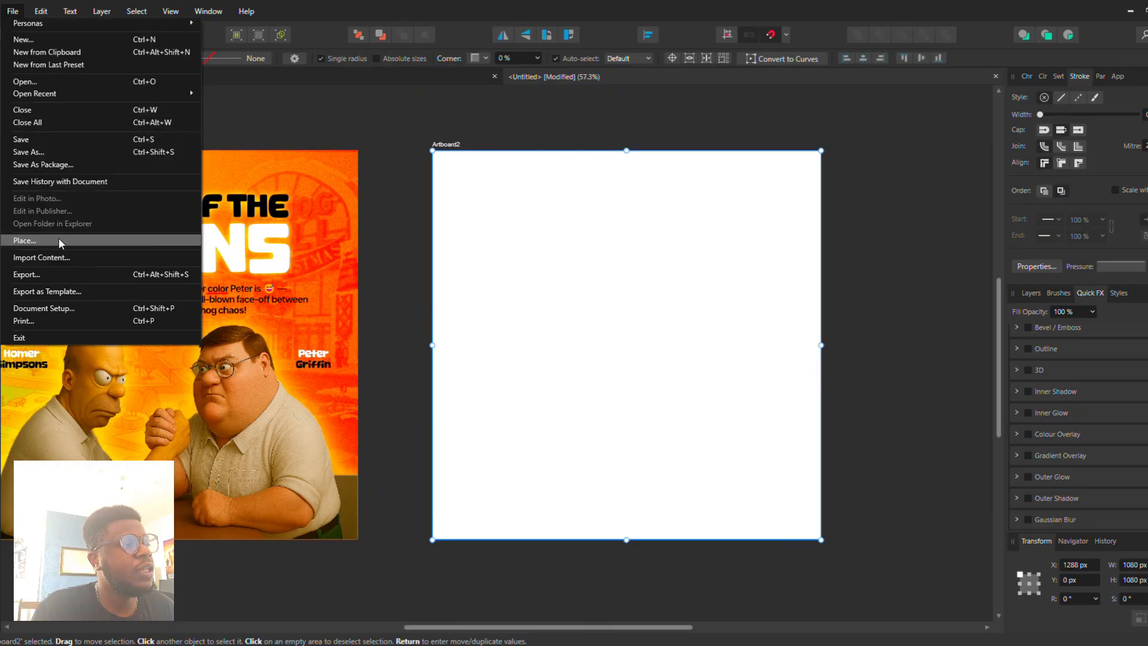
pyautogui.click(25, 240)
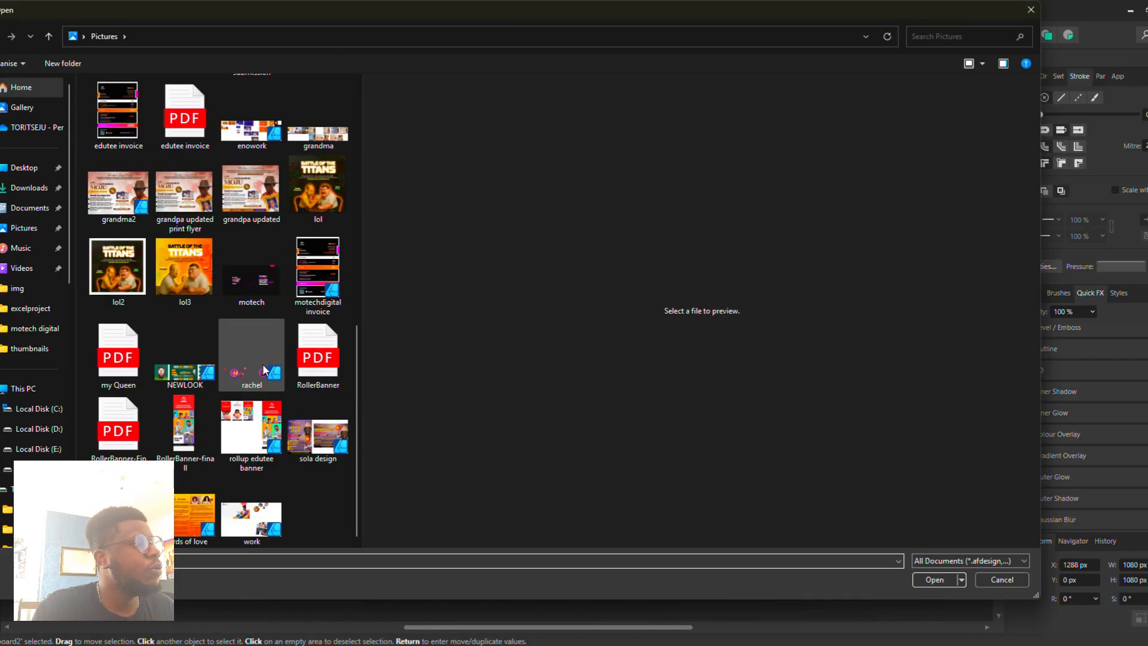
pyautogui.doubleClick(191, 281)
pyautogui.click(589, 359)
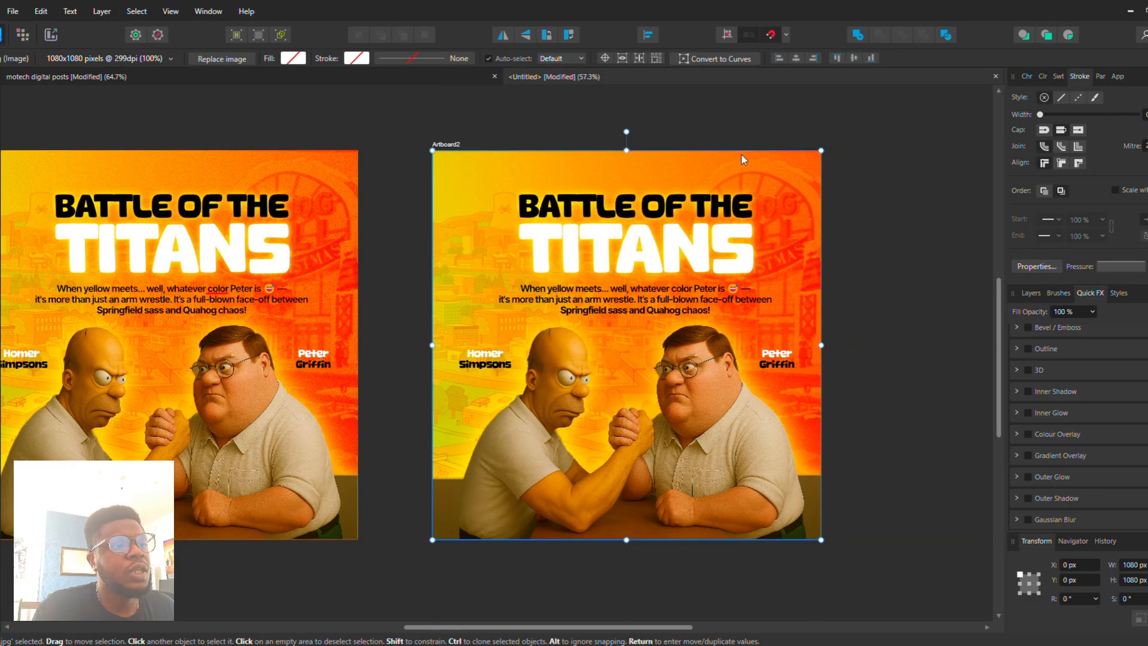
pyautogui.moveTo(821, 150); pyautogui.dragTo(822, 174)
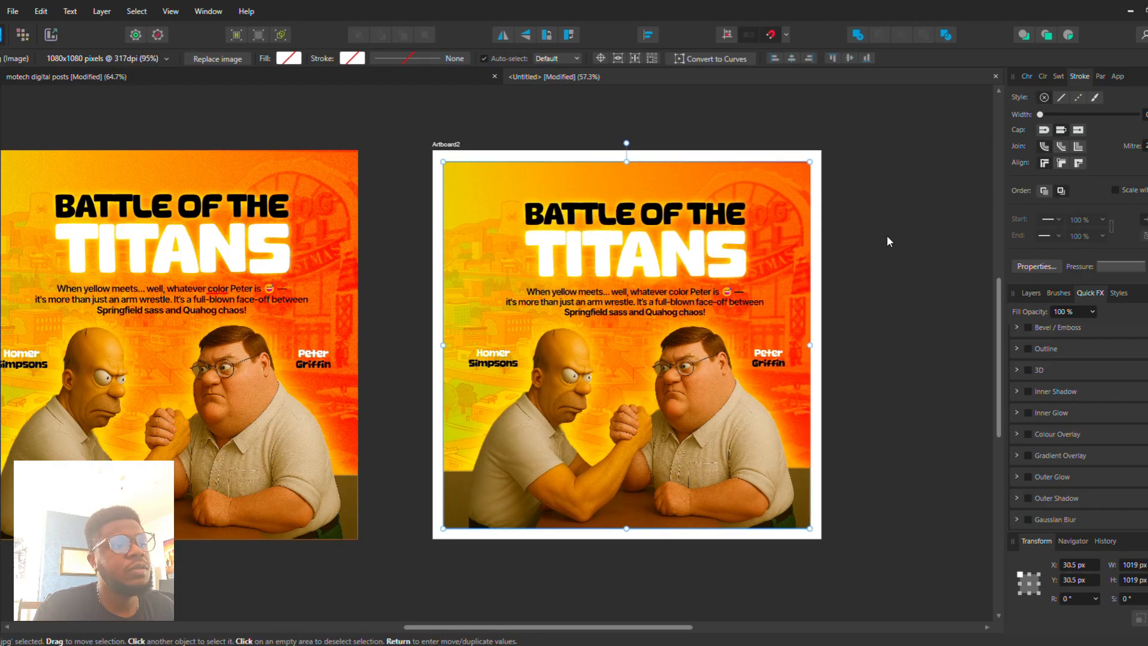
pyautogui.click(887, 237)
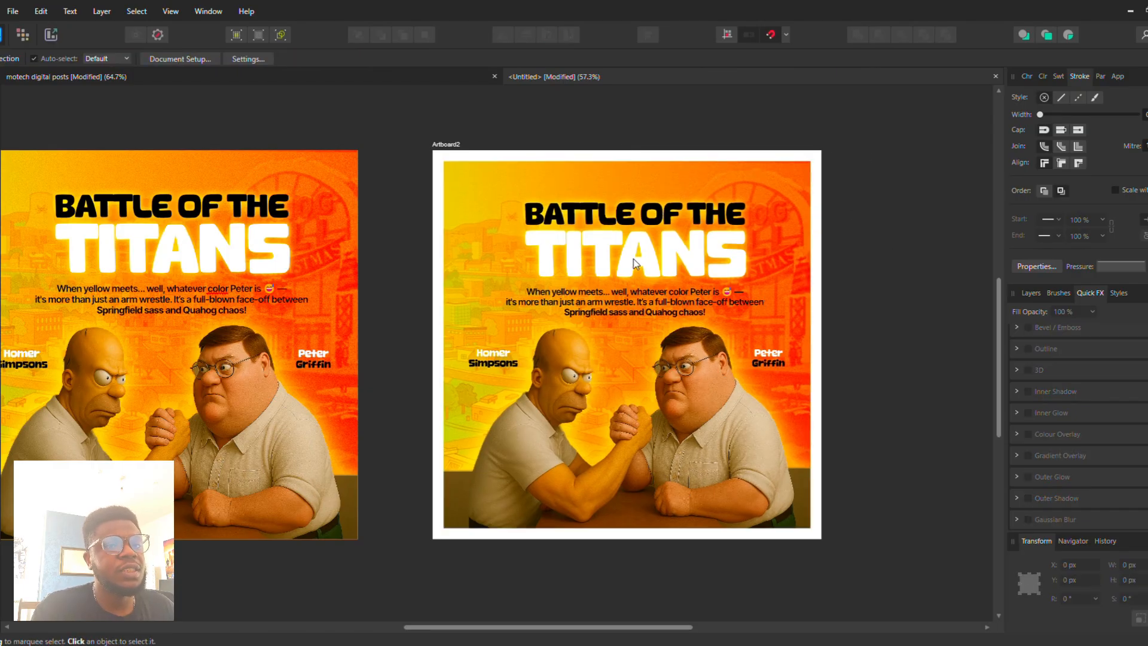